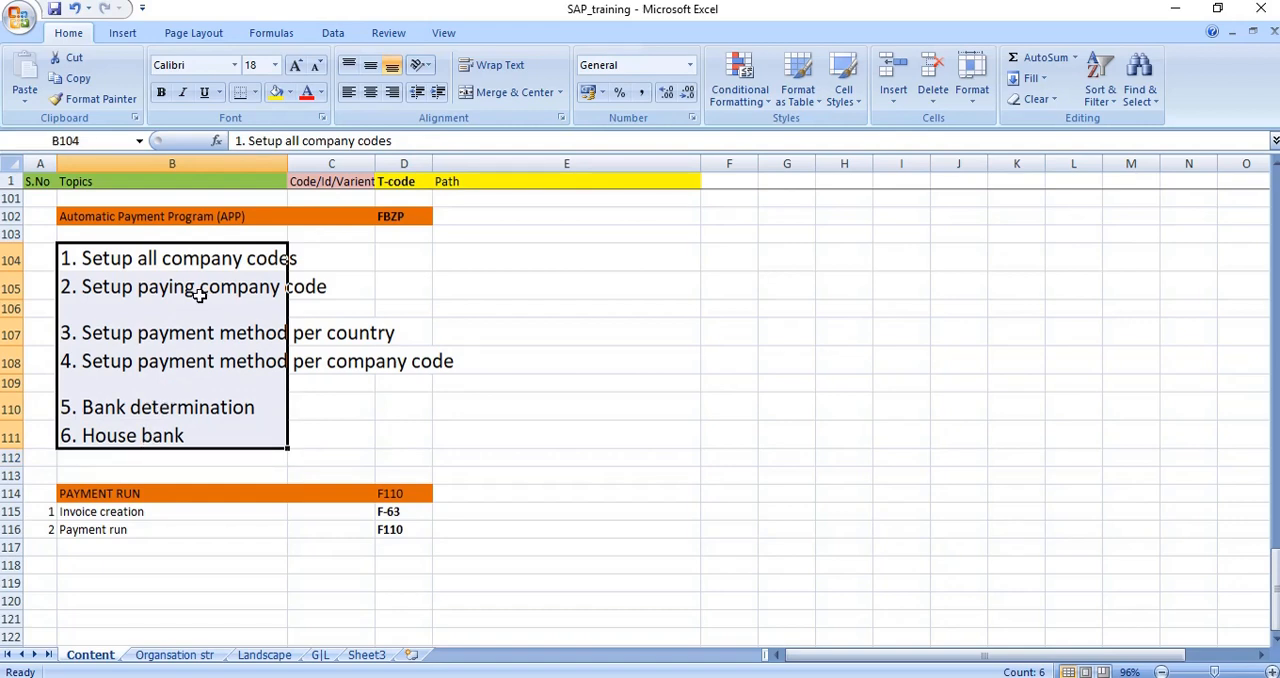
Review the Automatic Payment Program setup topics and the PAYMENT RUN section with its transaction codes in the worksheet.
left_click_drag(140, 493, 405, 488)
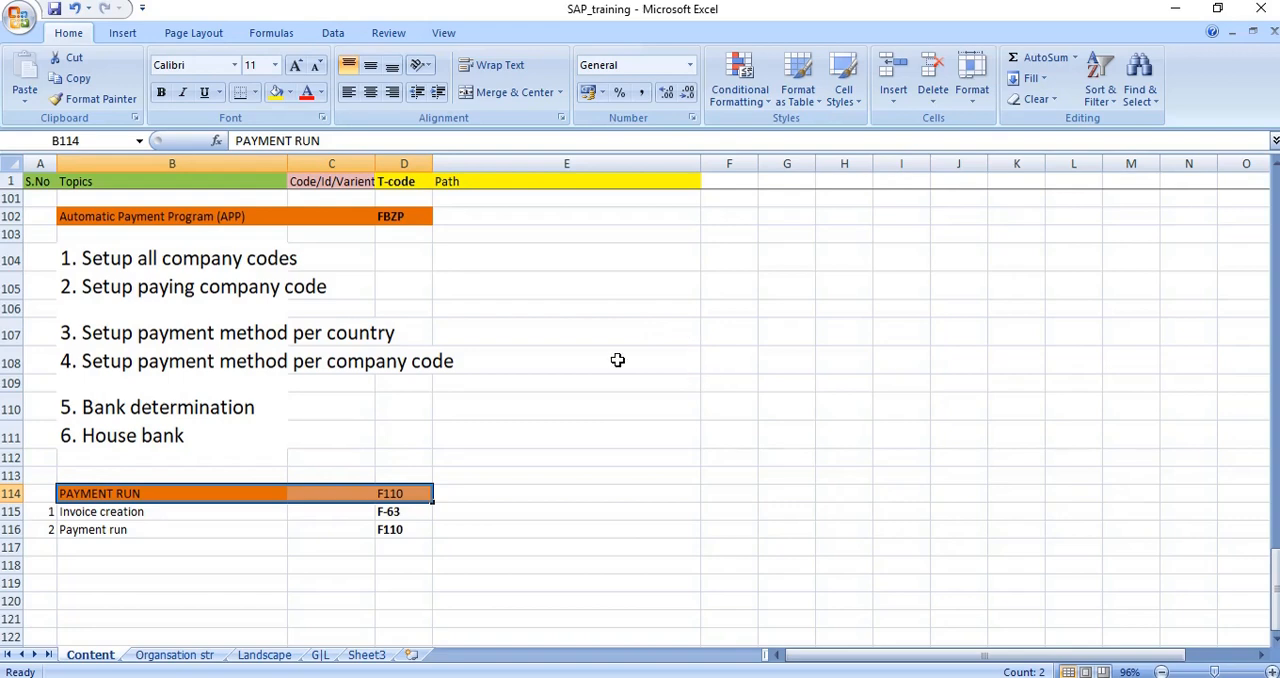
left_click_drag(205, 492, 395, 491)
left_click(395, 491)
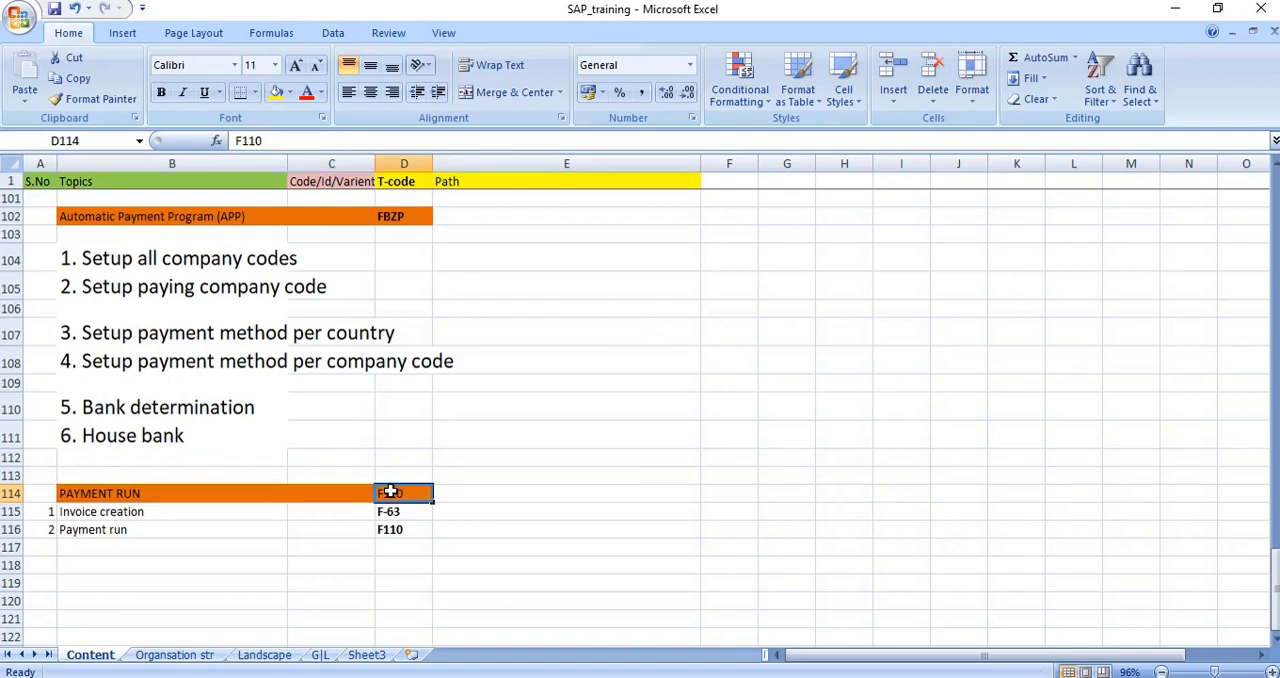
left_click(451, 492)
double_click(454, 493)
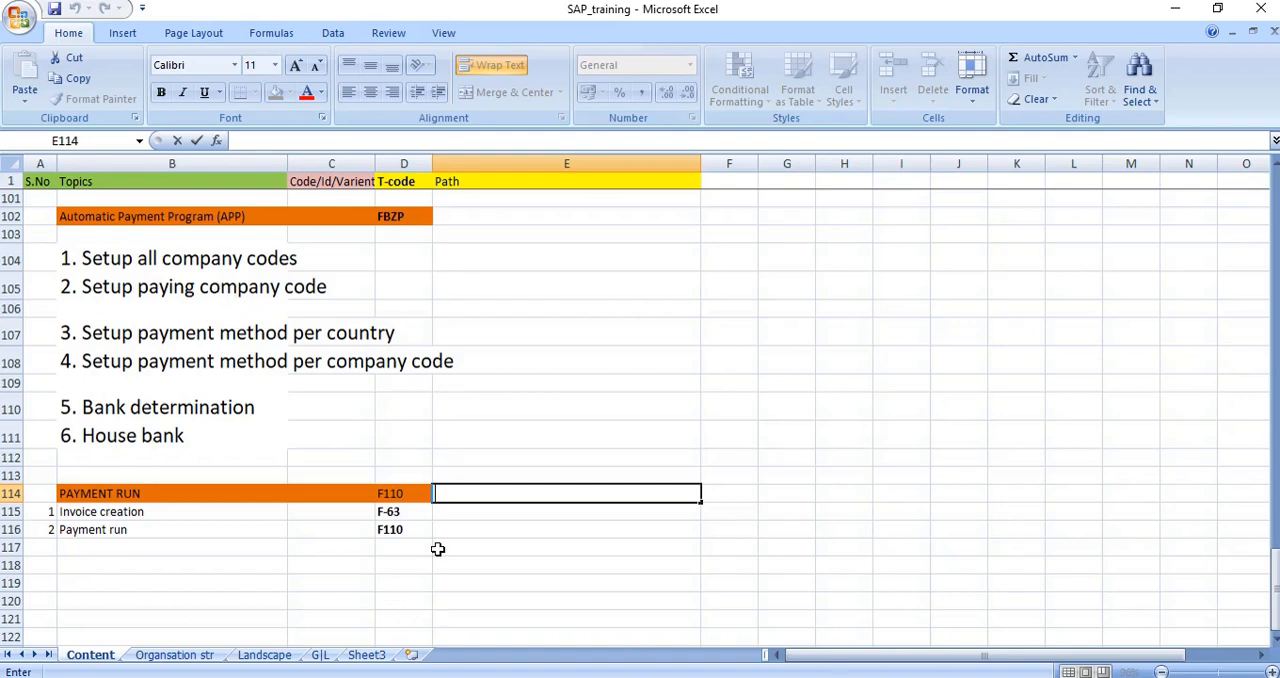
left_click(342, 584)
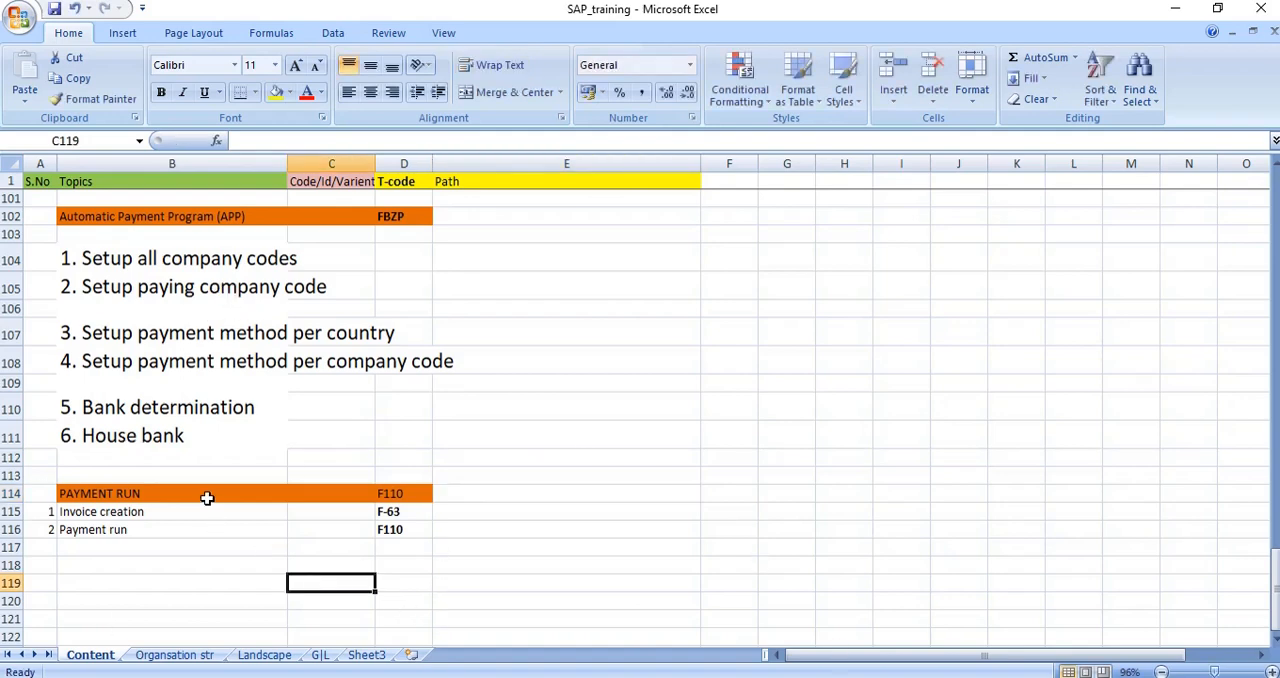
left_click(210, 492)
left_click_drag(172, 262, 171, 434)
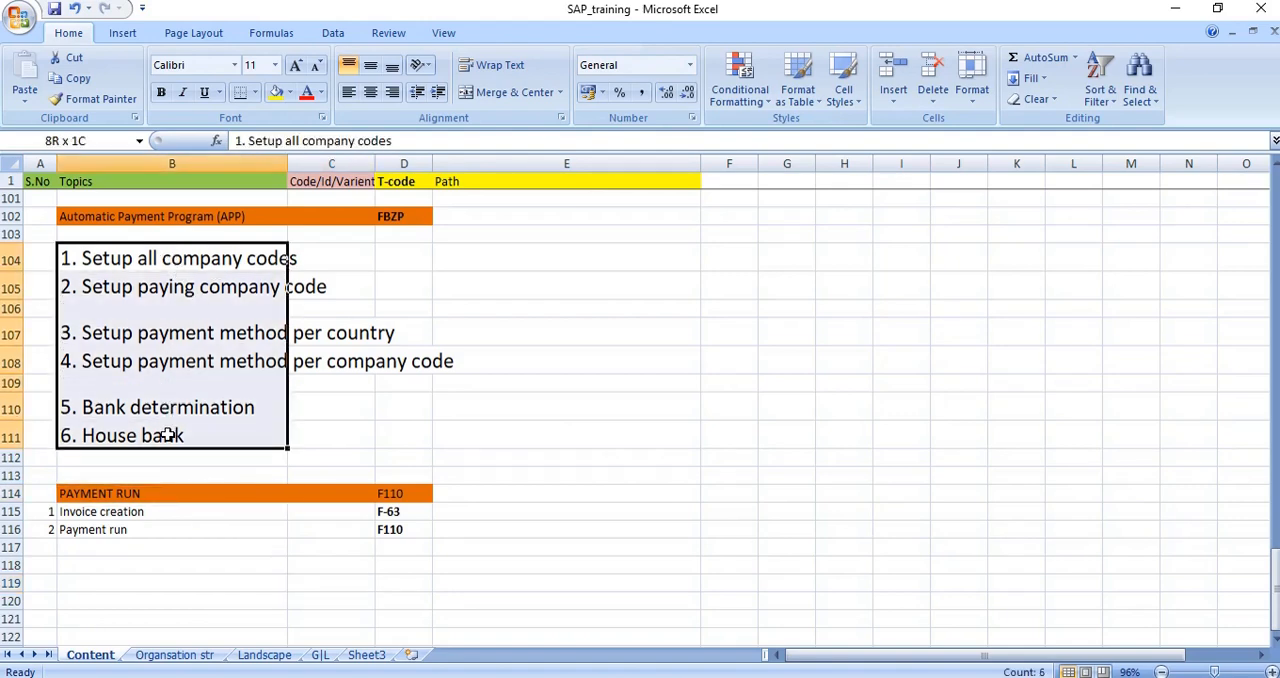
left_click(583, 489)
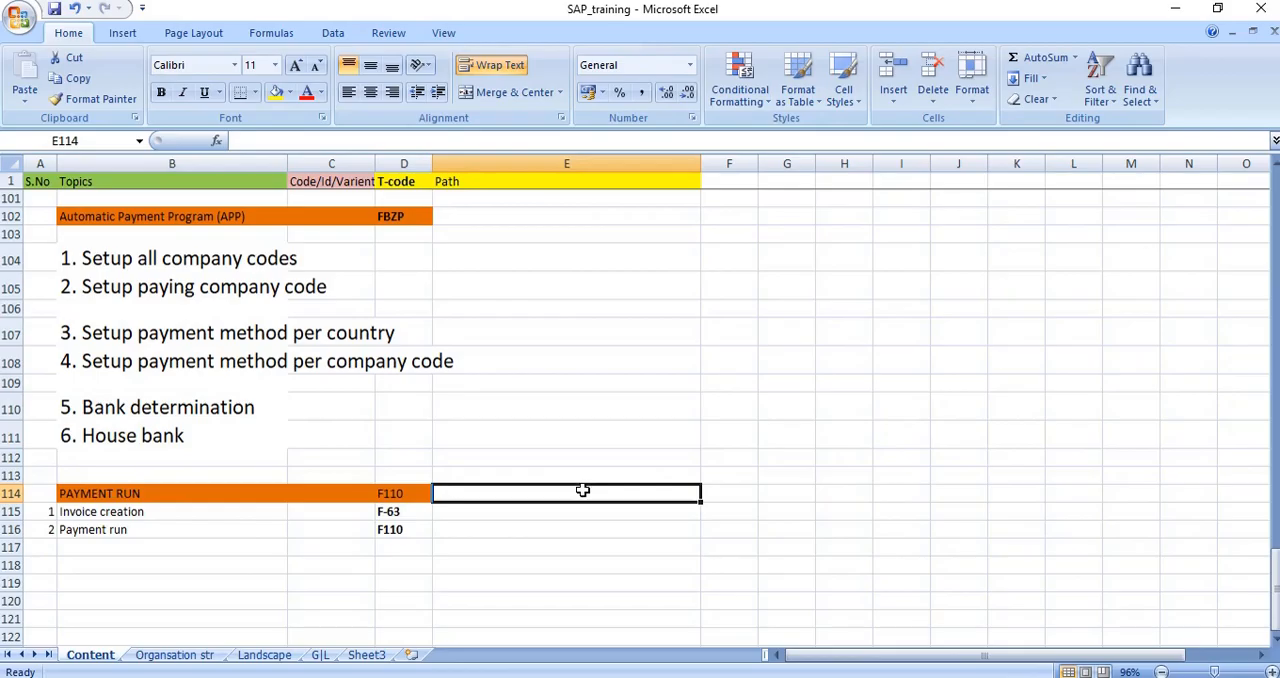
Switch to SAP Easy Access and start the vendor creation transaction XK01.
key("alt+Tab")
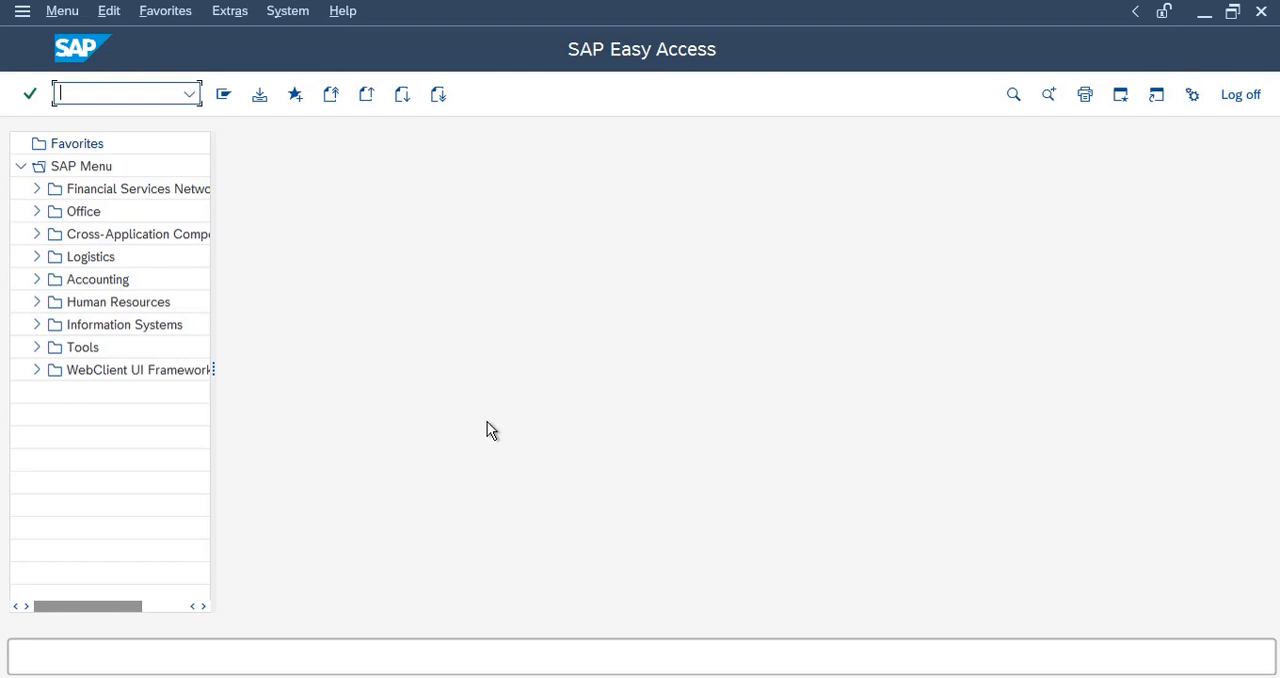
type("XK01")
key("Return")
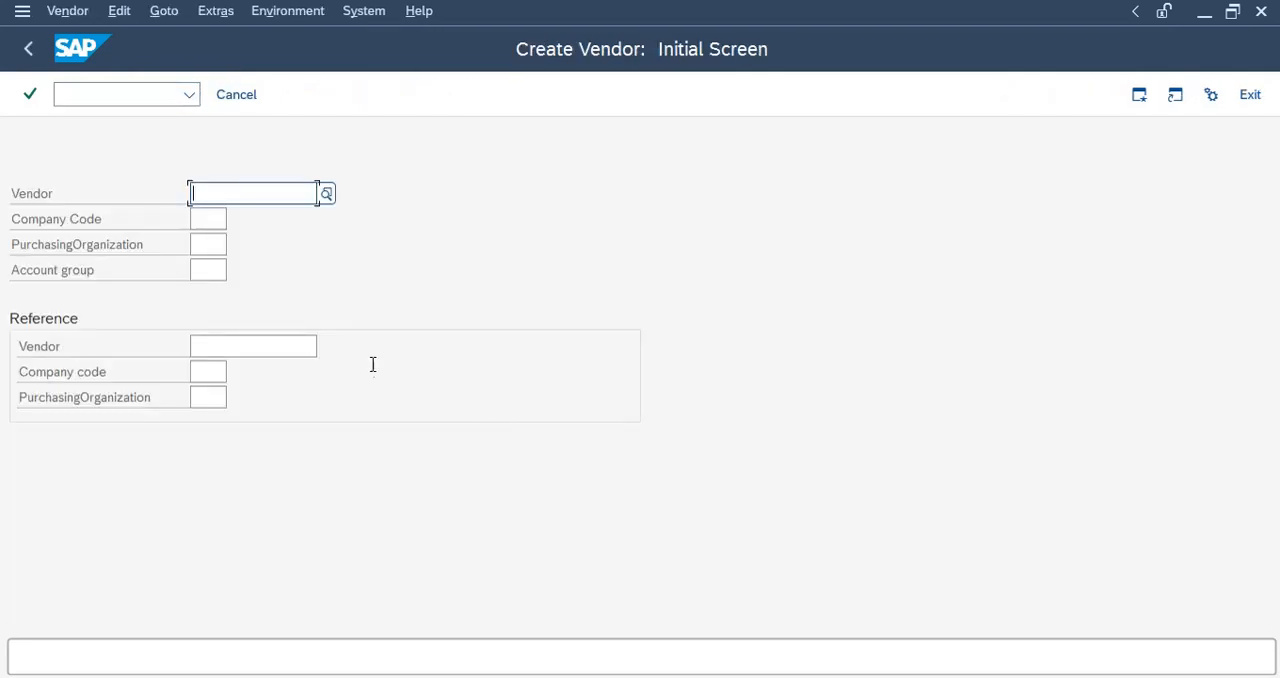
Enter company code RL11 and account group RL11 for the vendor and continue to the address data.
left_click(209, 217)
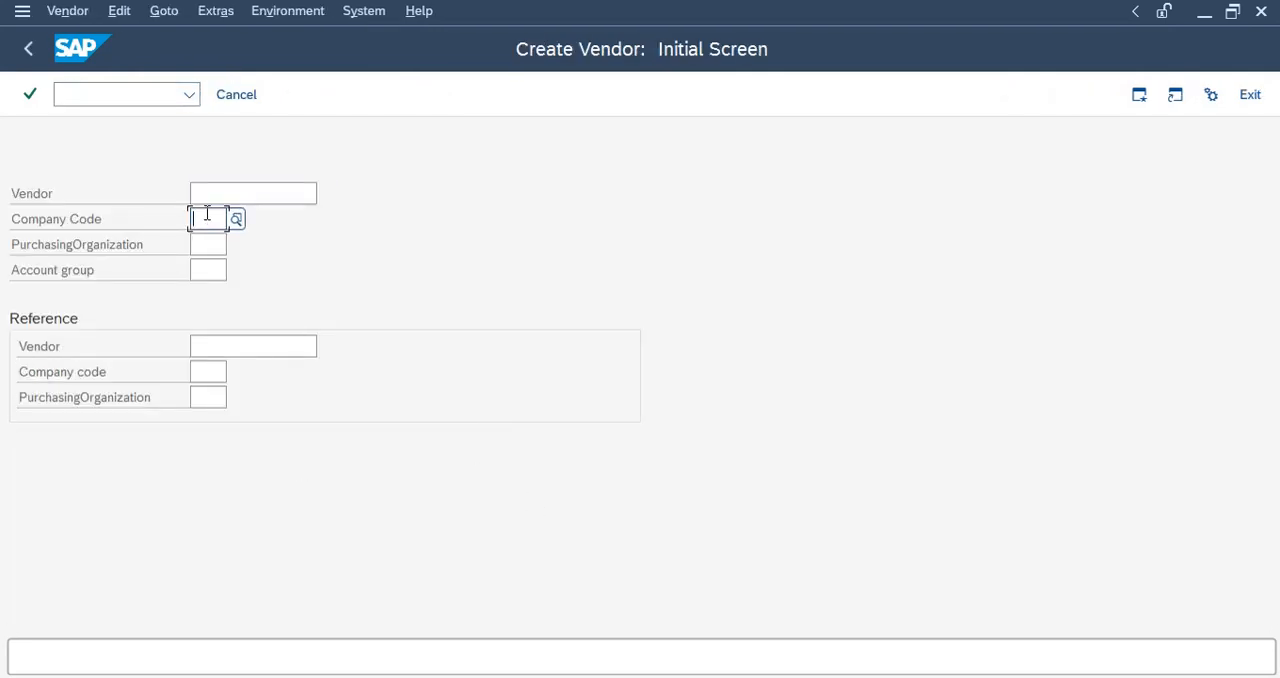
type("RI11")
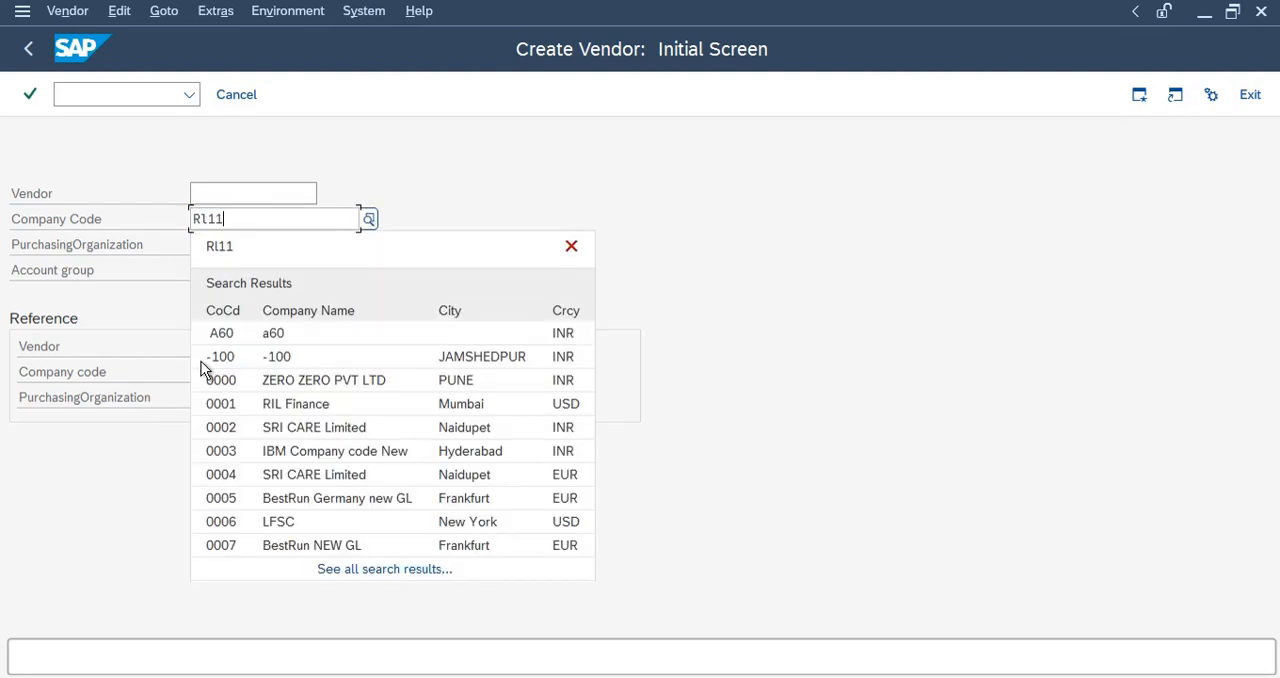
left_click(209, 245)
left_click(200, 268)
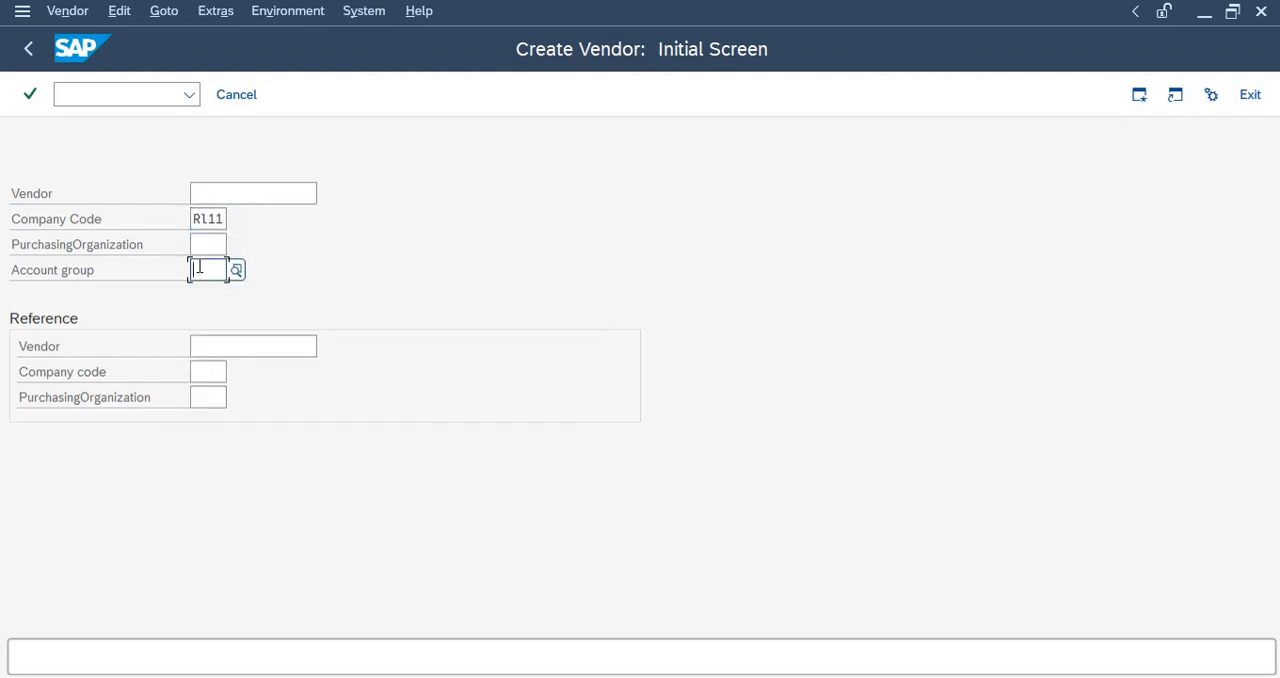
type("RI11")
key("Return")
Set the vendor's title to Company and its name to Silicon valley.
left_click(196, 243)
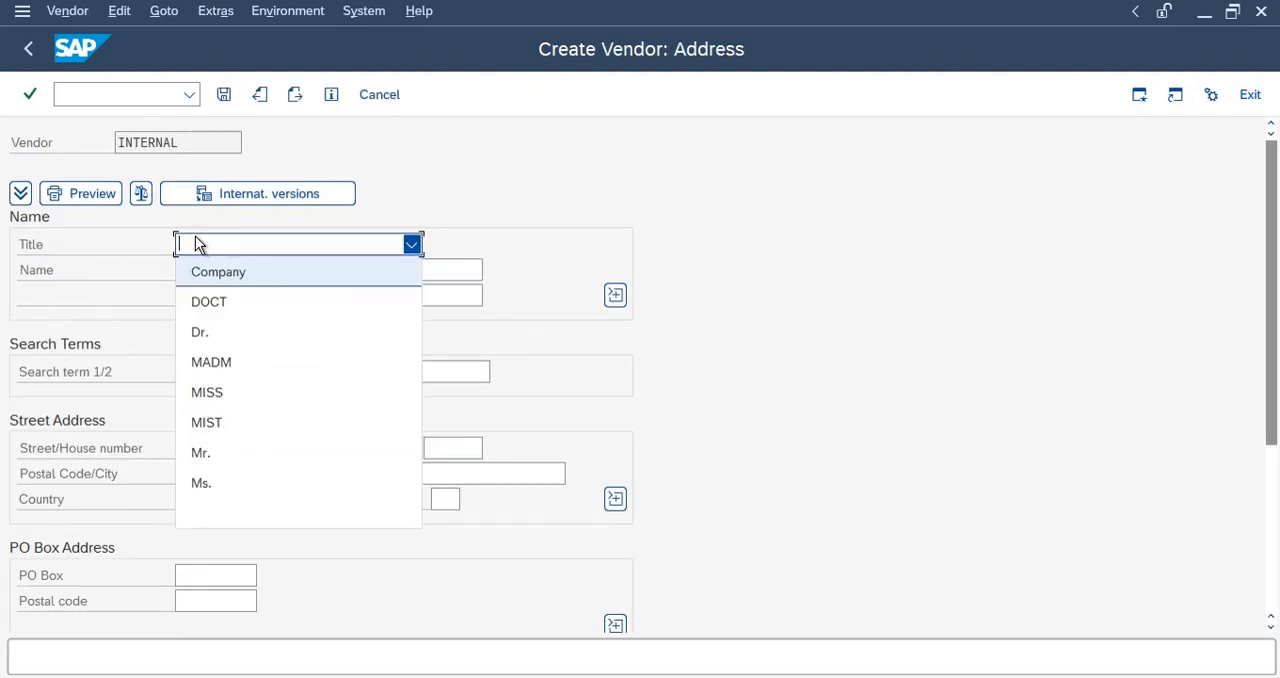
left_click(229, 275)
left_click(219, 270)
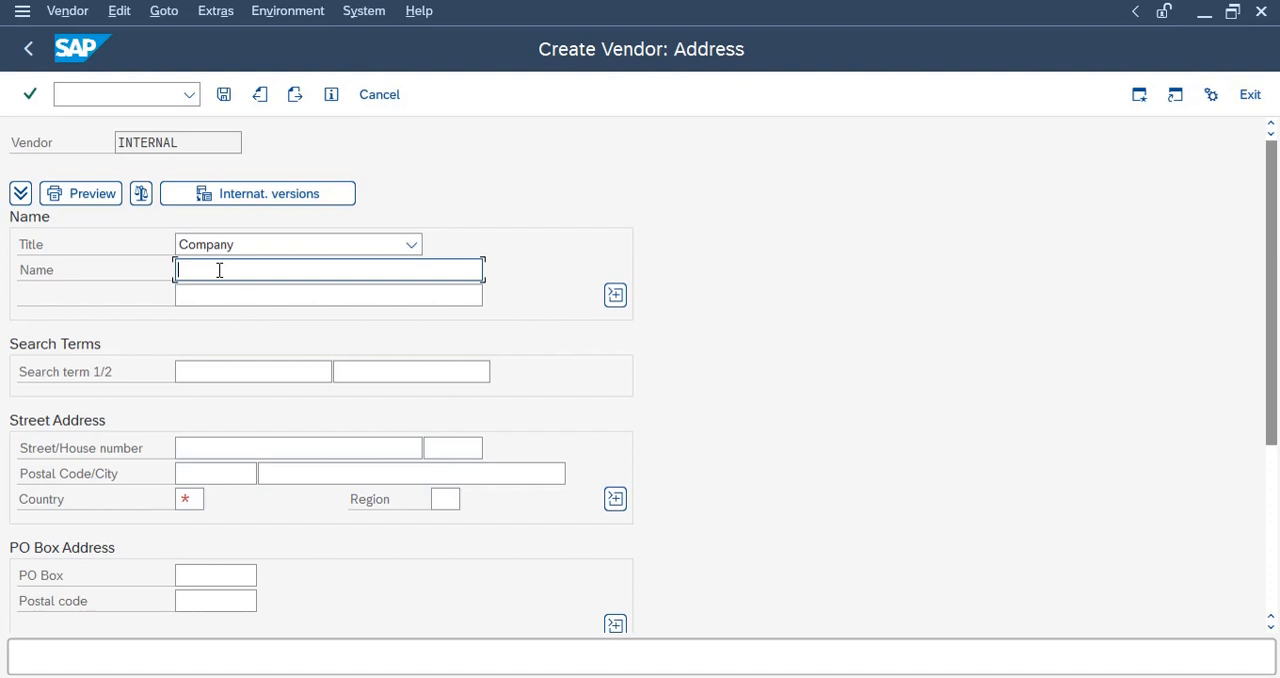
type("Sili")
type("con vall")
type("any")
key("BackSpace")
key("BackSpace")
key("BackSpace")
type("ey")
Set the vendor's country to IN and continue to the control data.
left_click(197, 500)
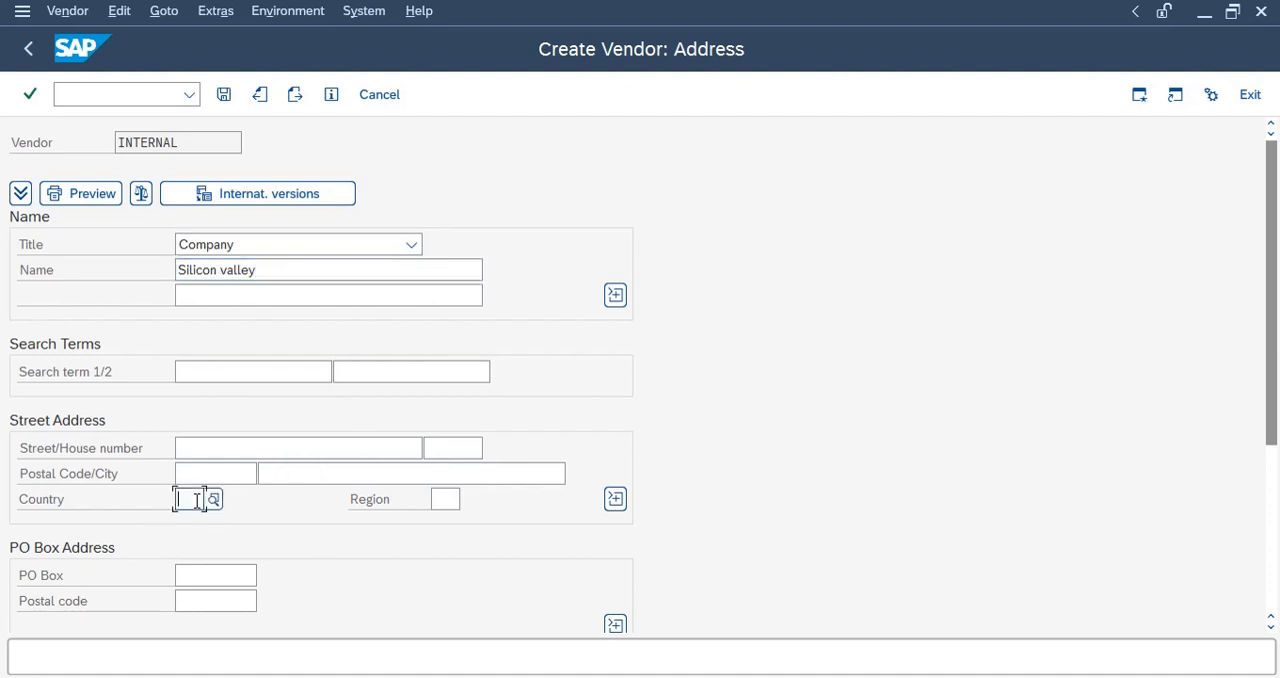
type("IN")
key("Return")
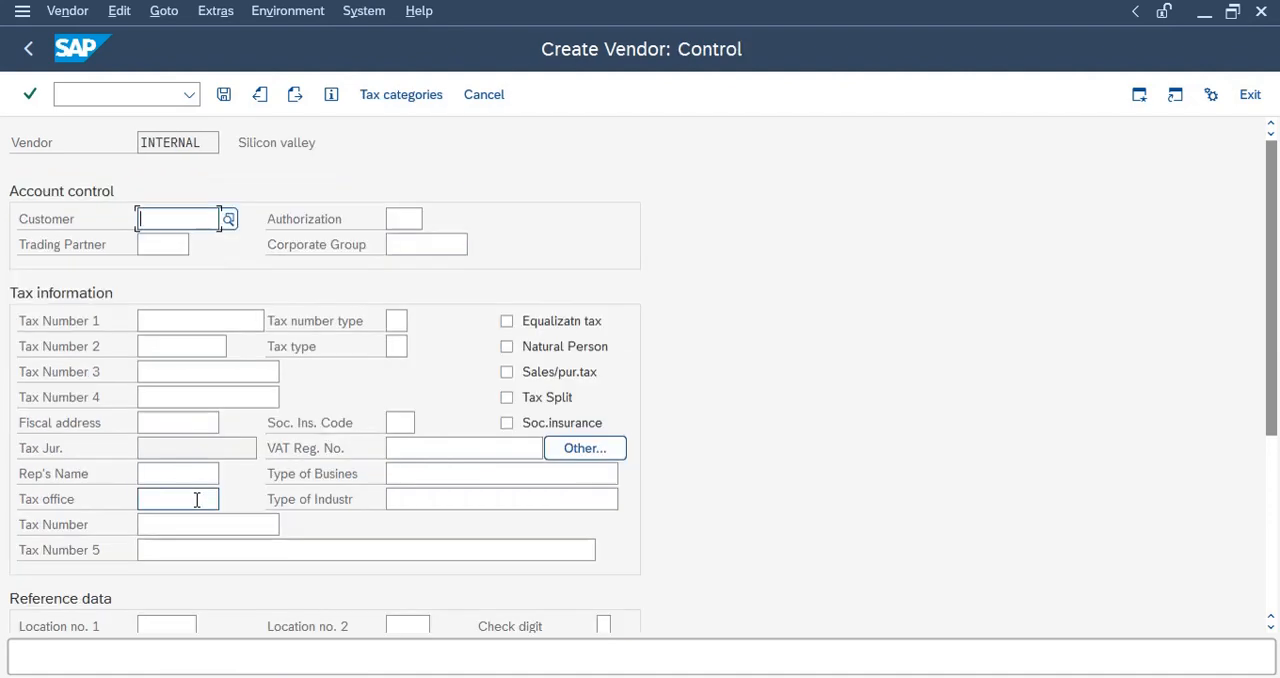
Proceed past the control, bank details and contact persons data to the accounting information, leaving all of them empty.
left_click(295, 95)
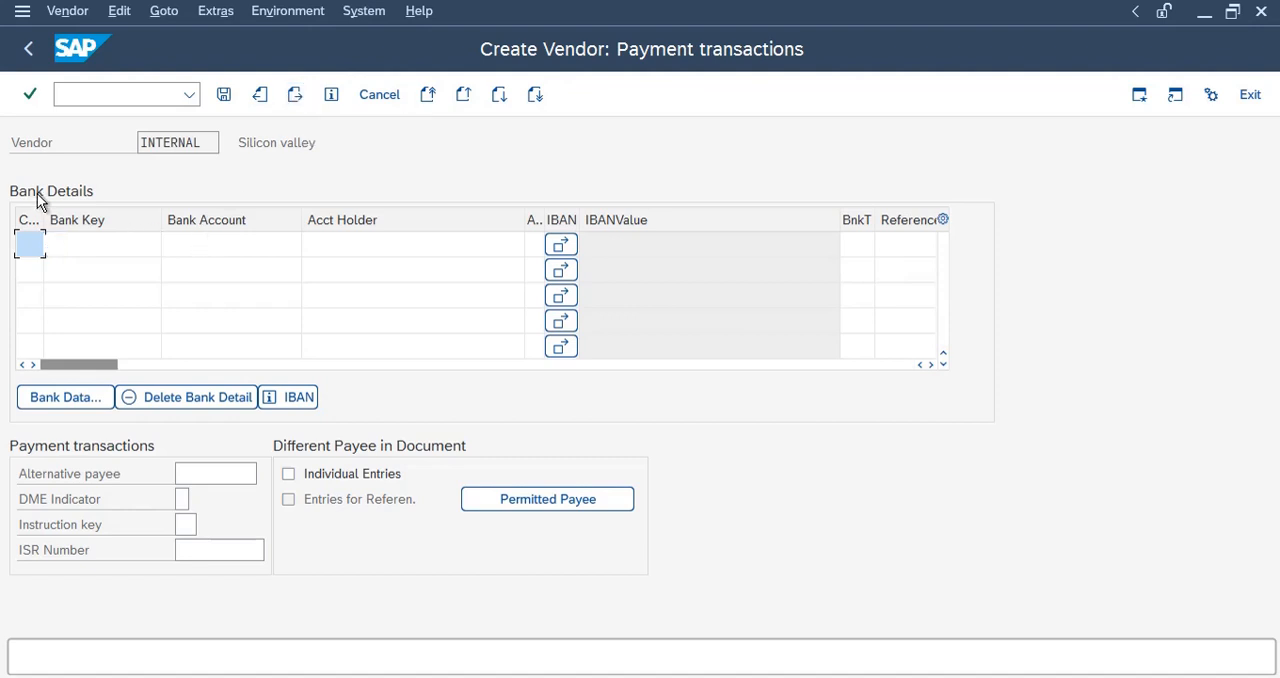
left_click(120, 245)
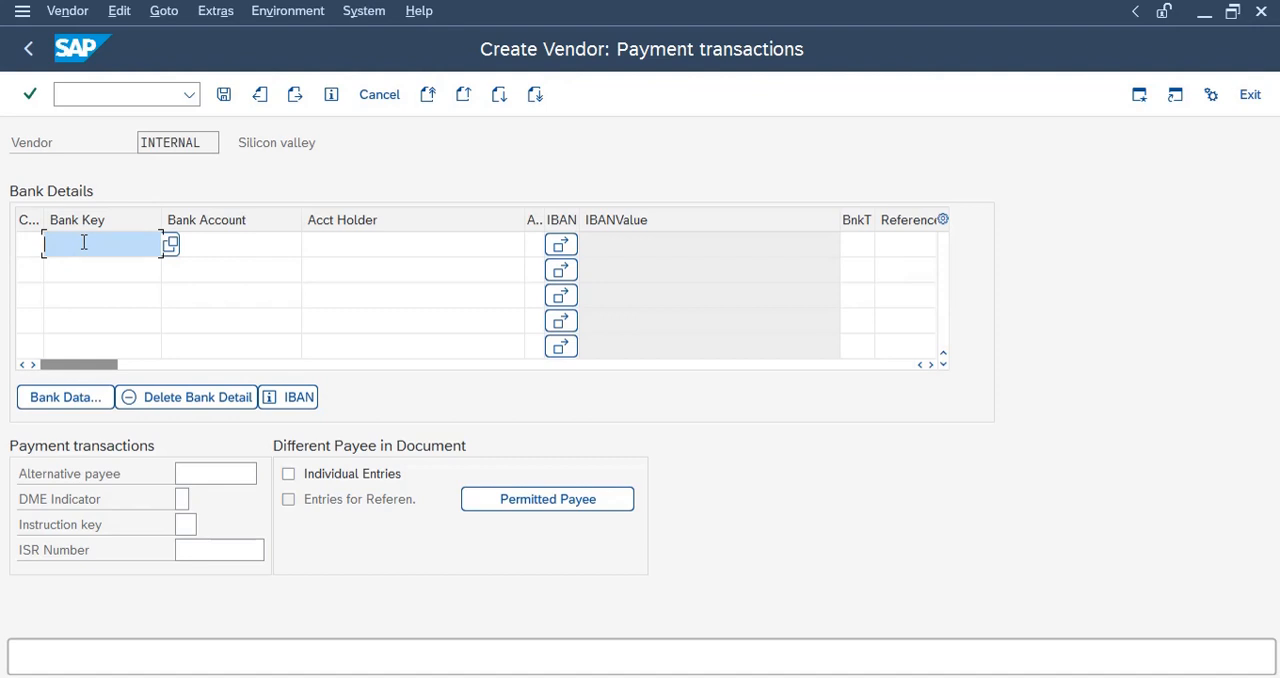
left_click(31, 245)
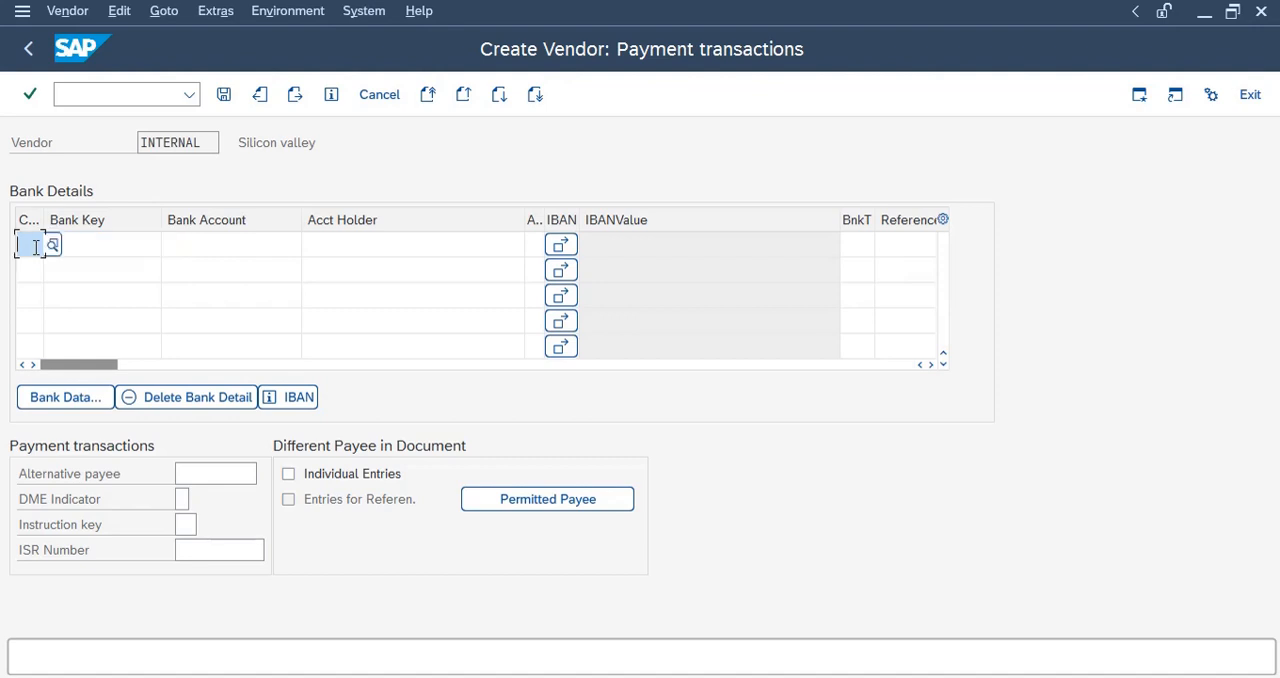
left_click(111, 242)
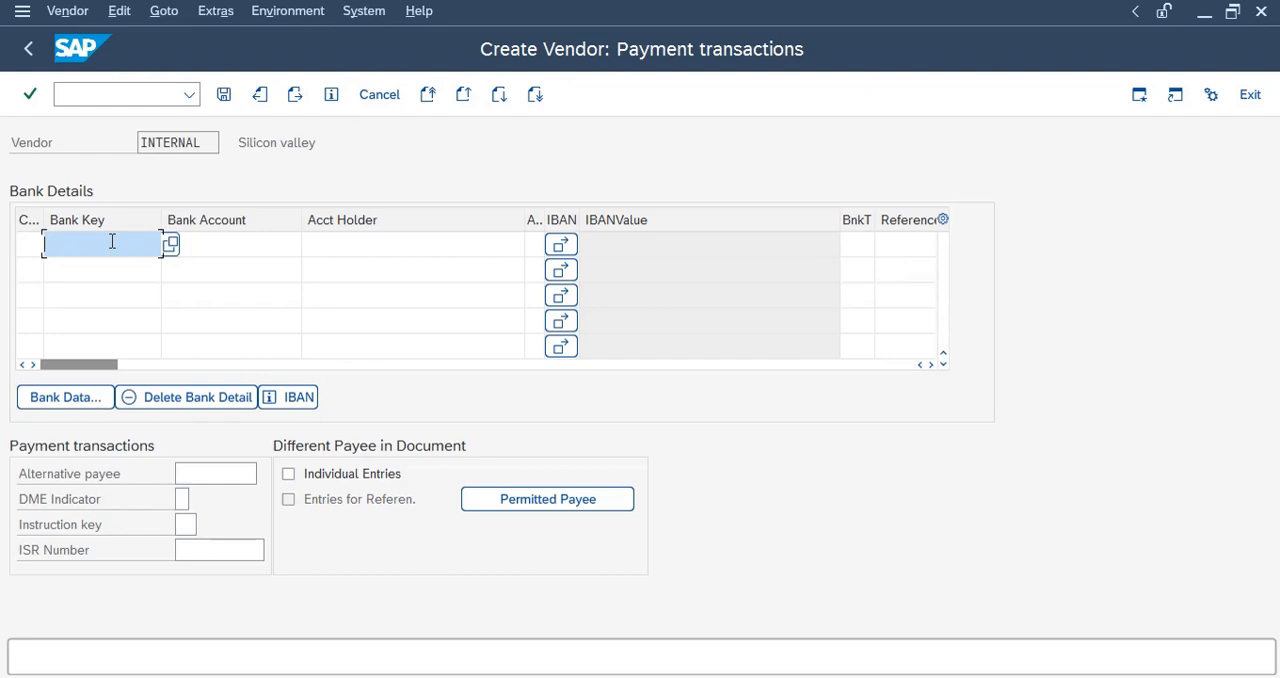
left_click(295, 94)
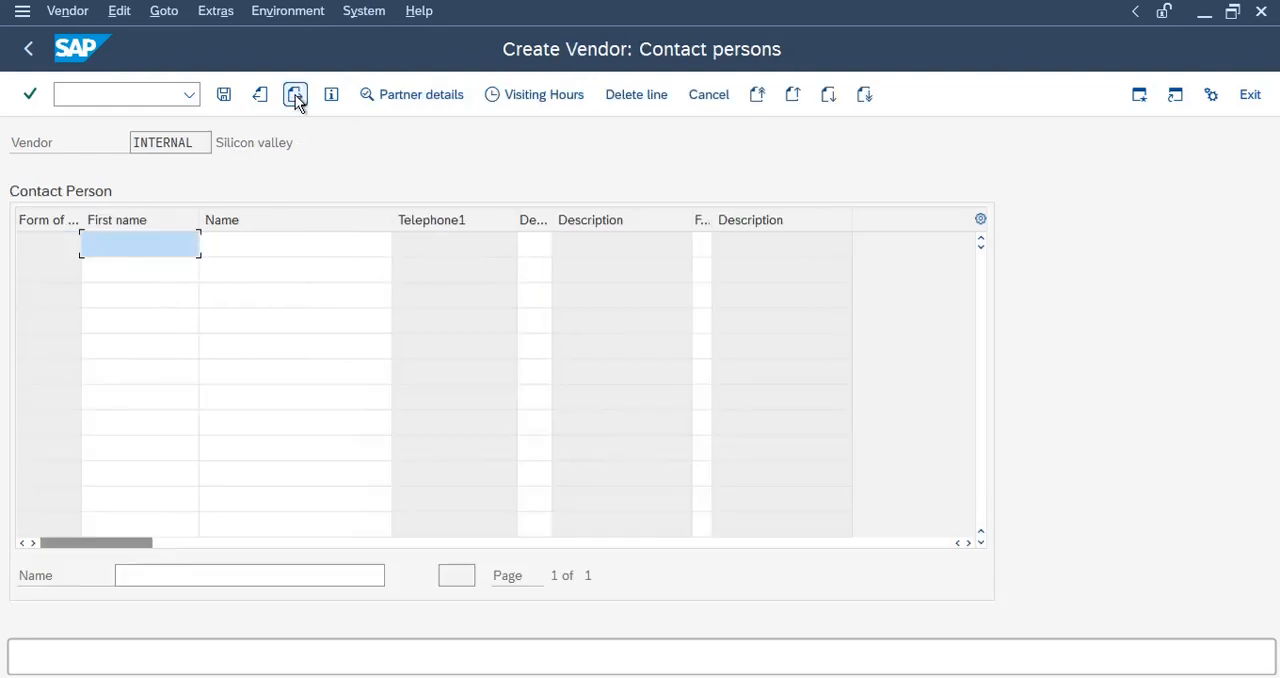
left_click(295, 94)
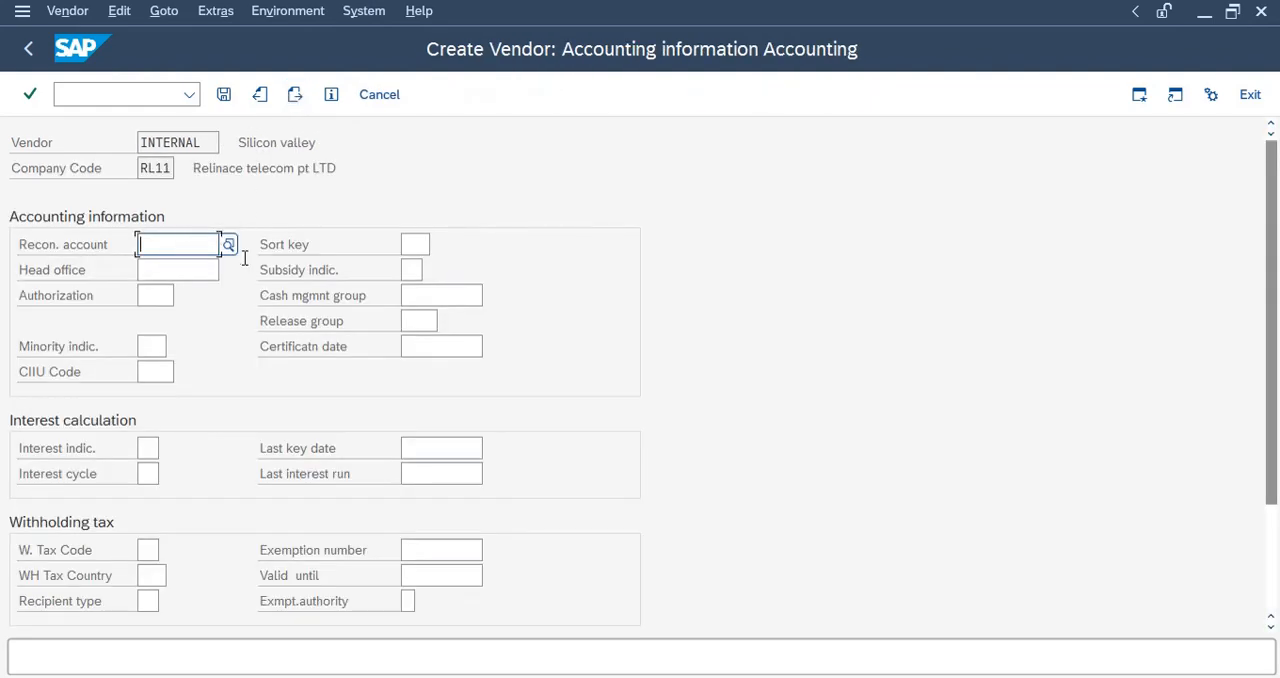
type("*")
left_click(228, 246)
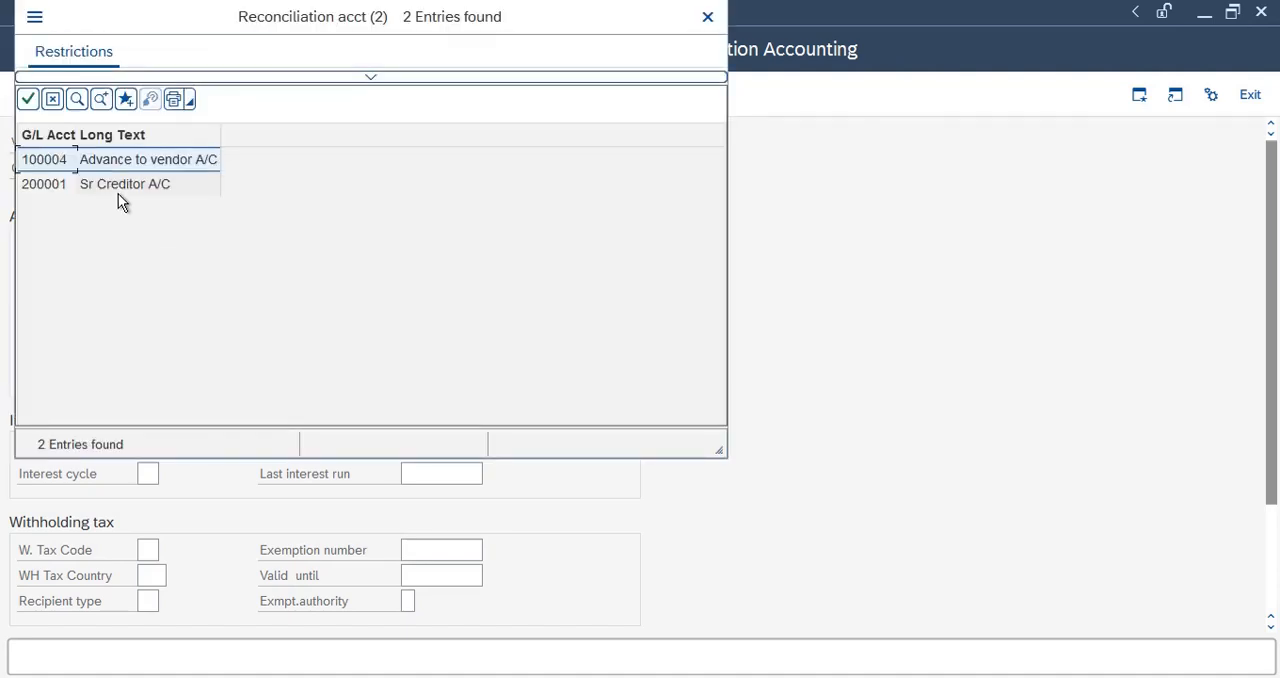
double_click(117, 190)
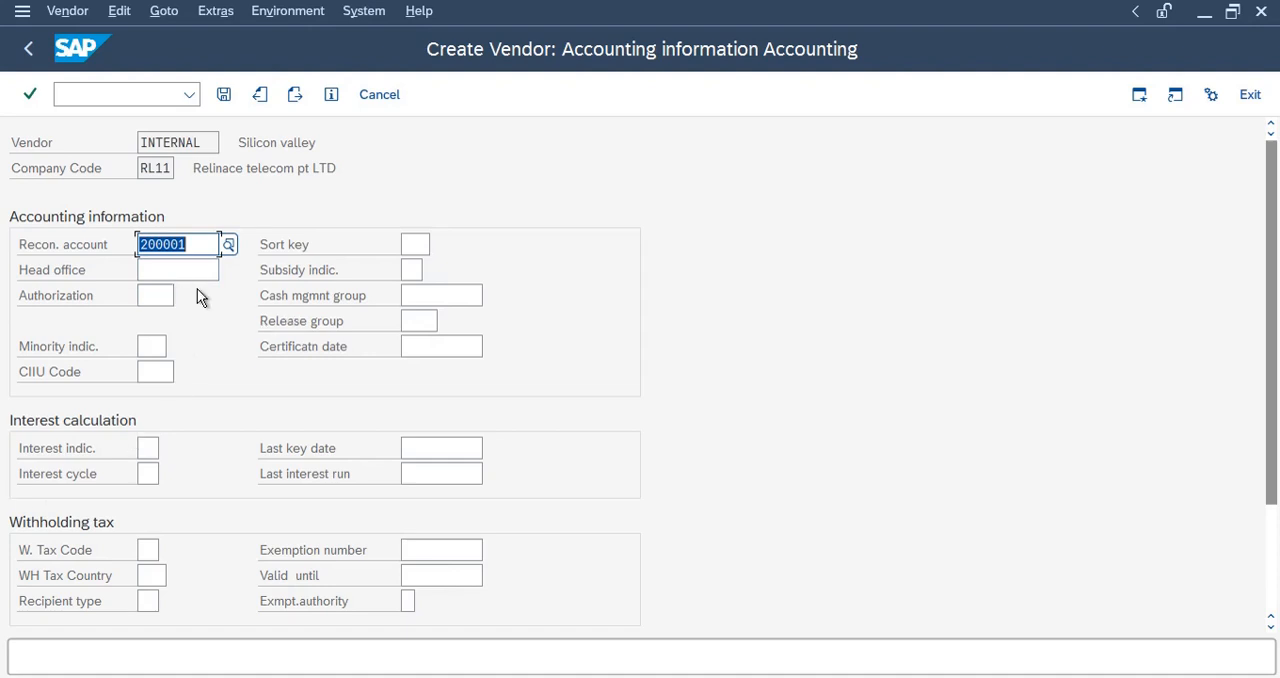
key("Delete")
Set the vendor's sort key to 001 and the cash management group to A1.
left_click(415, 244)
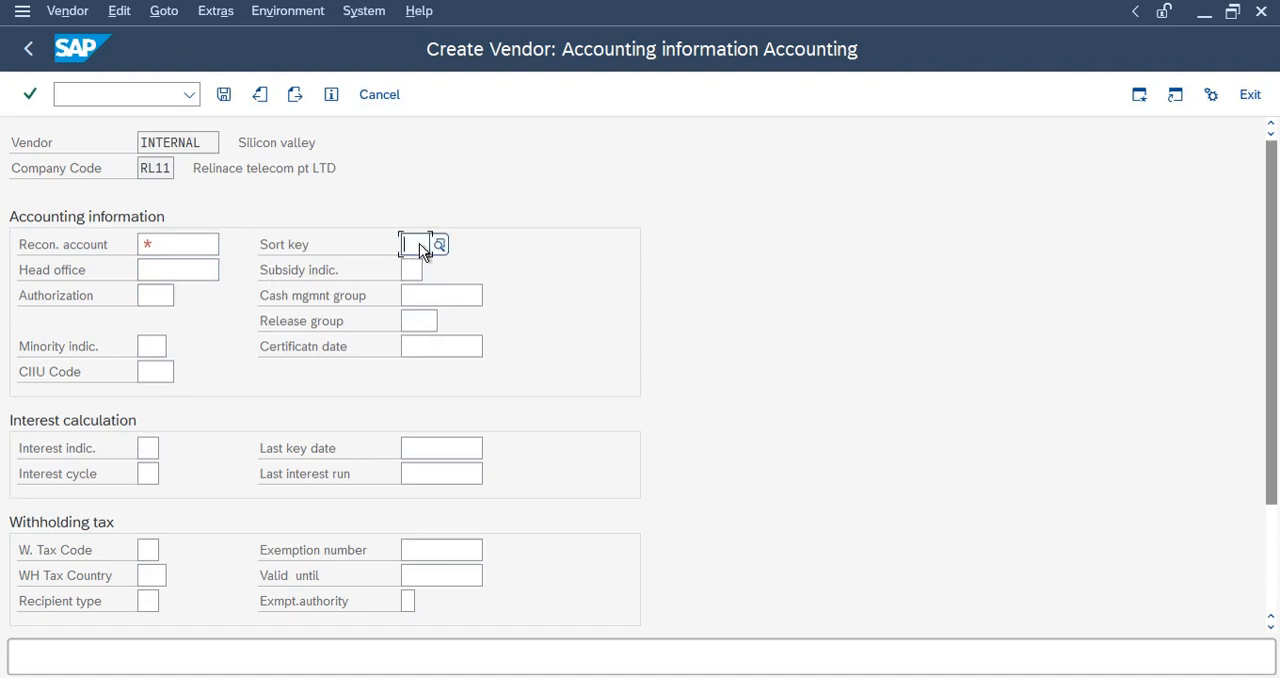
left_click(428, 272)
left_click(414, 295)
left_click(424, 322)
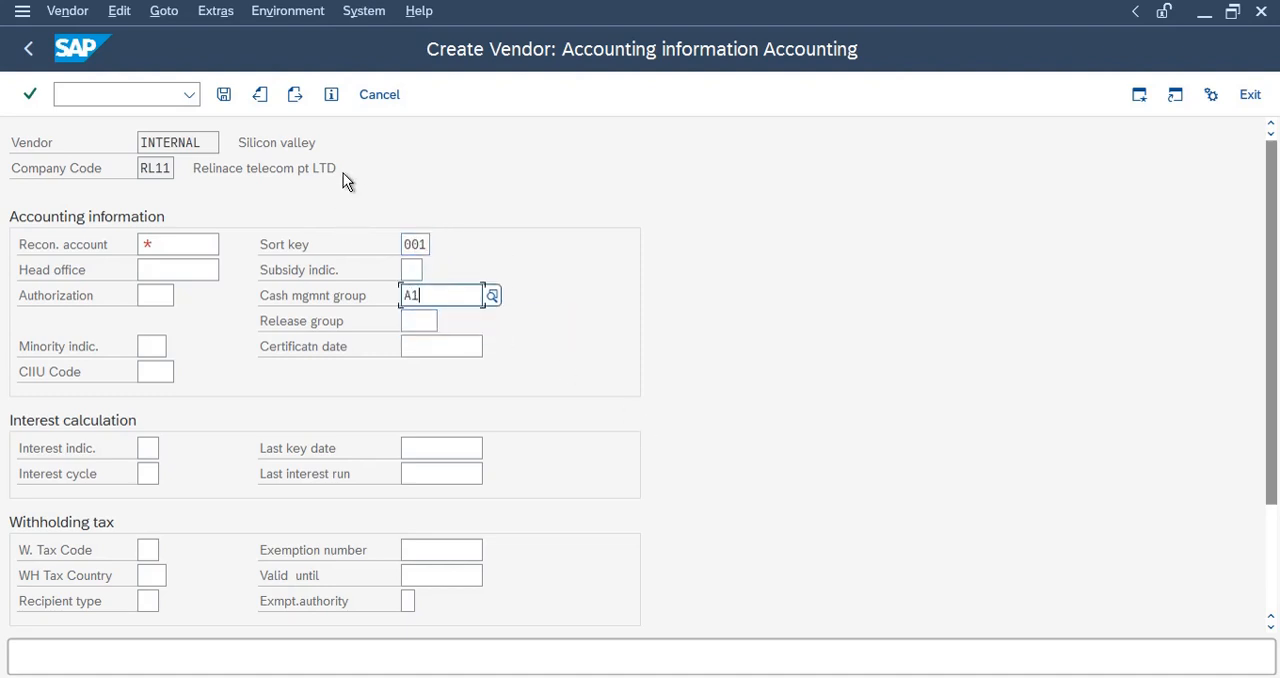
left_click(295, 95)
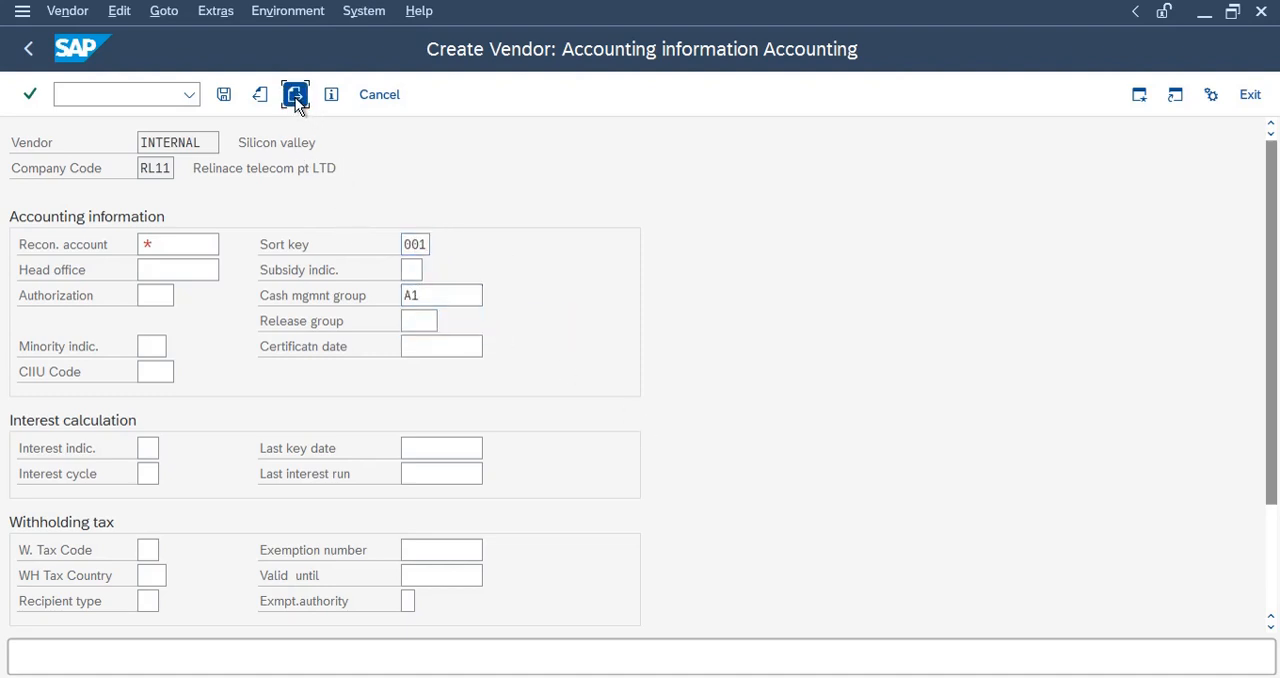
Fill in the required reconciliation account and continue to the company code payment transactions.
left_click(199, 244)
left_click(181, 279)
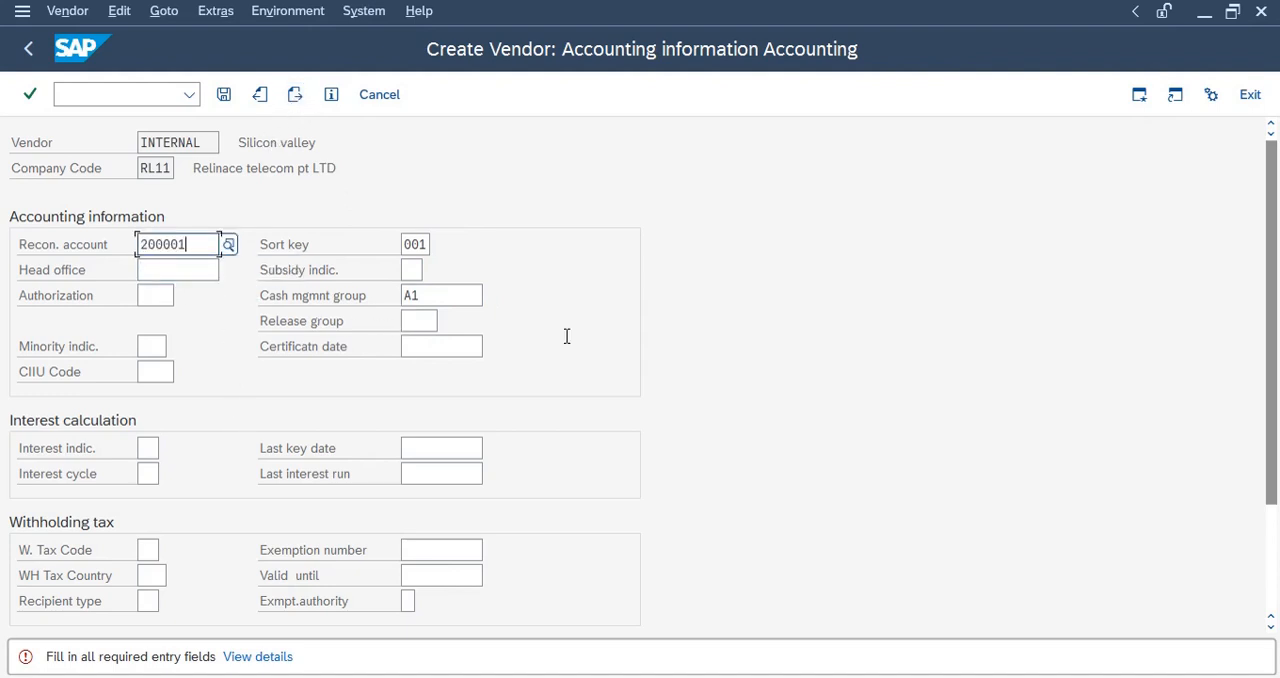
key("Return")
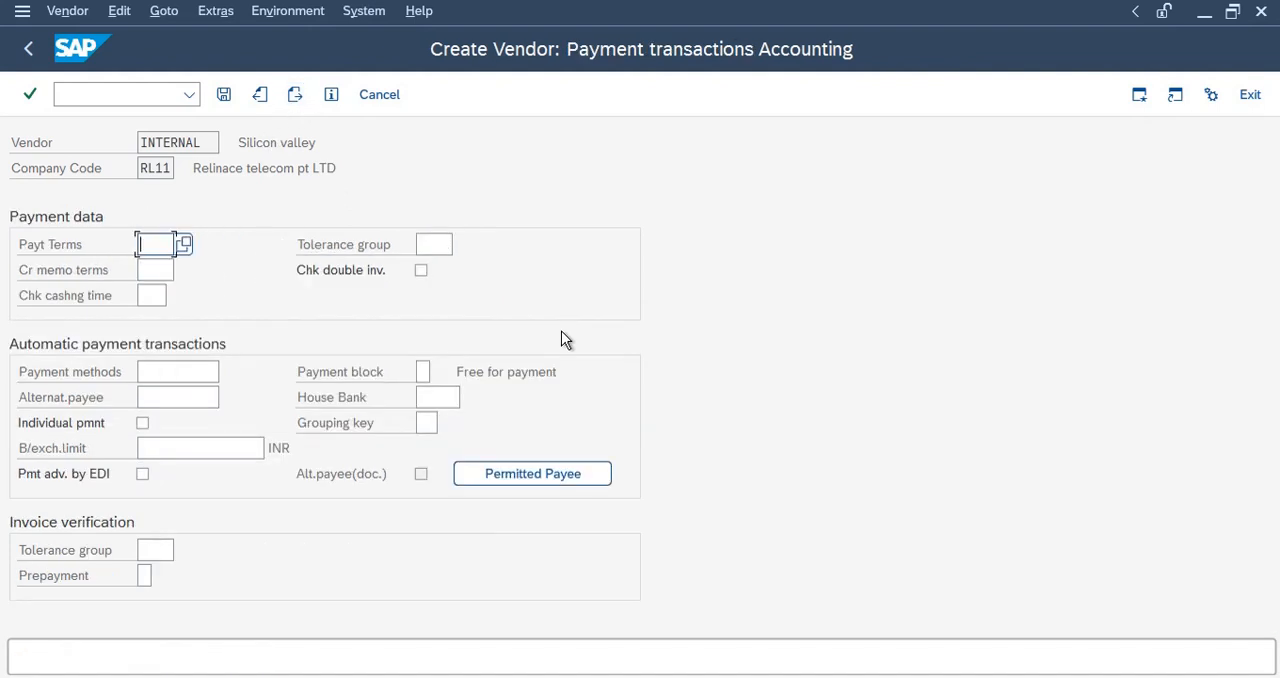
Set the vendor's payment method to C and enable individual payment.
left_click(168, 375)
type("C")
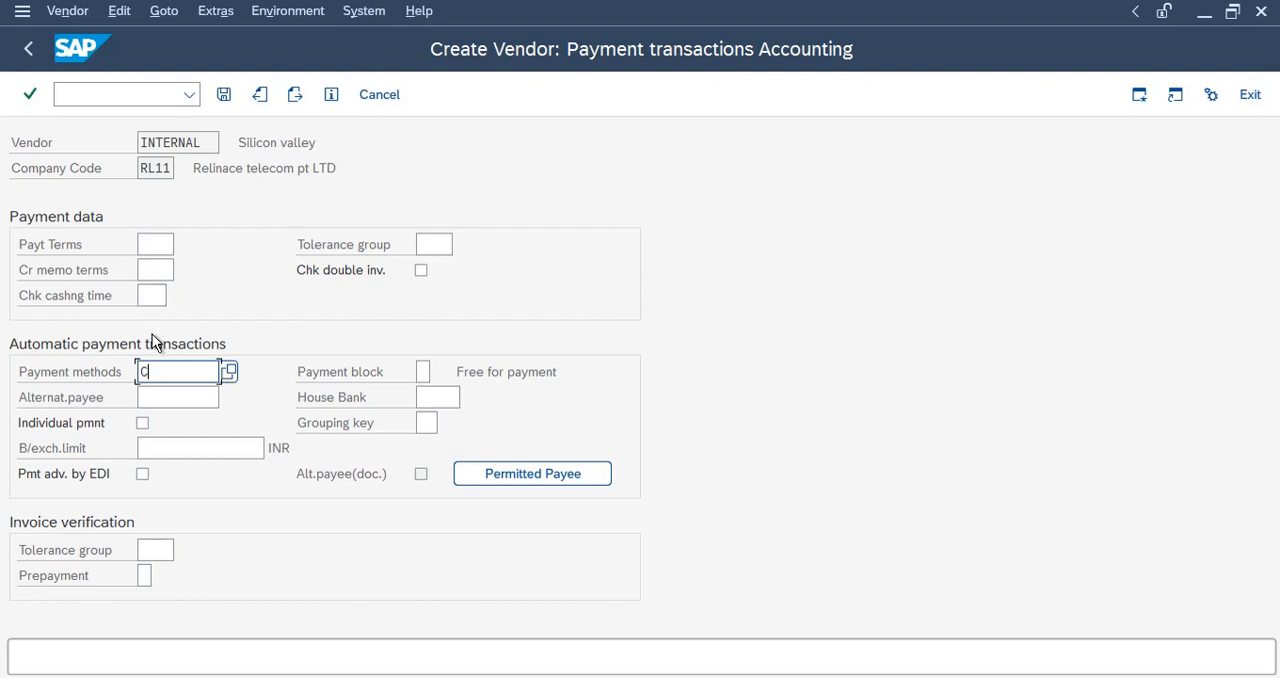
left_click(143, 424)
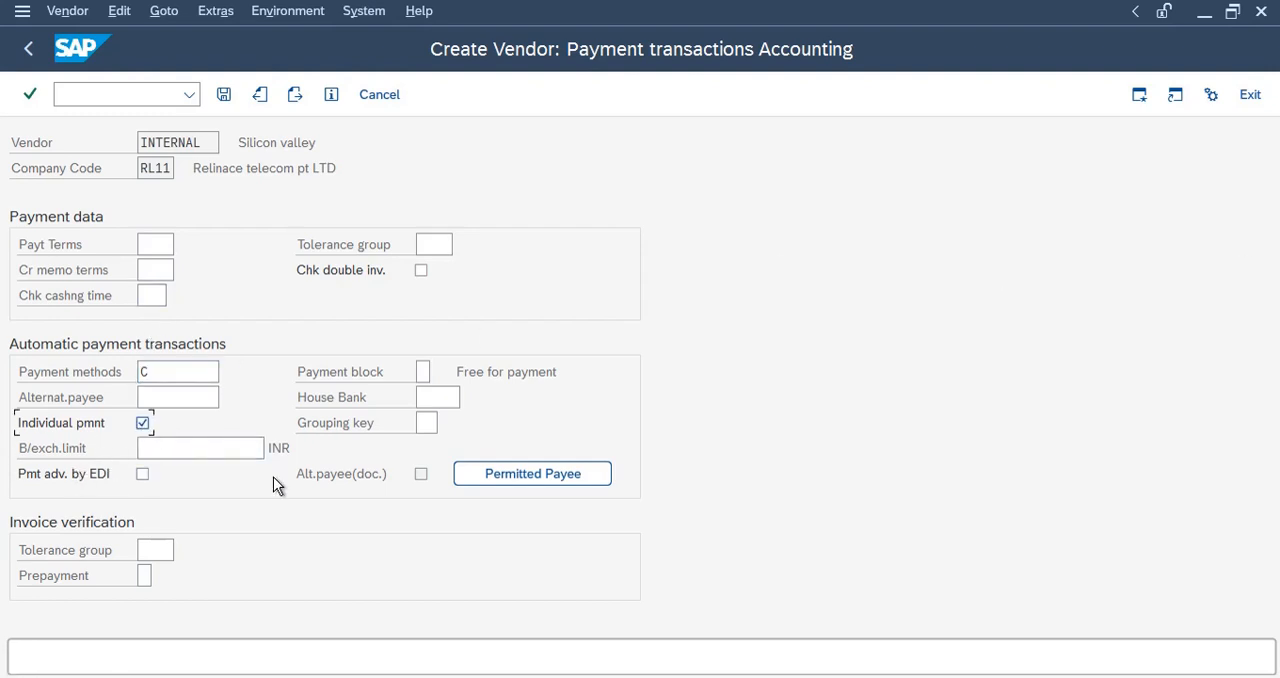
Assign house bank SBI1 and grouping key 01 to the vendor, and save the vendor record.
left_click(442, 398)
left_click(470, 398)
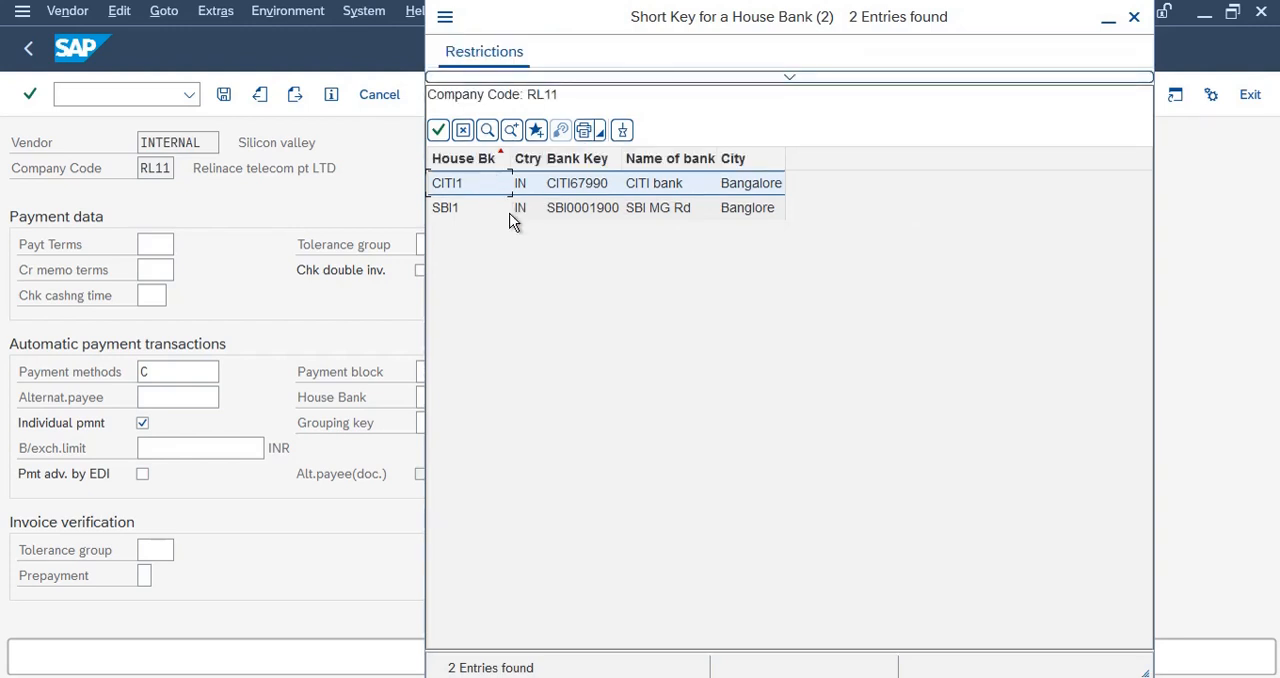
double_click(567, 208)
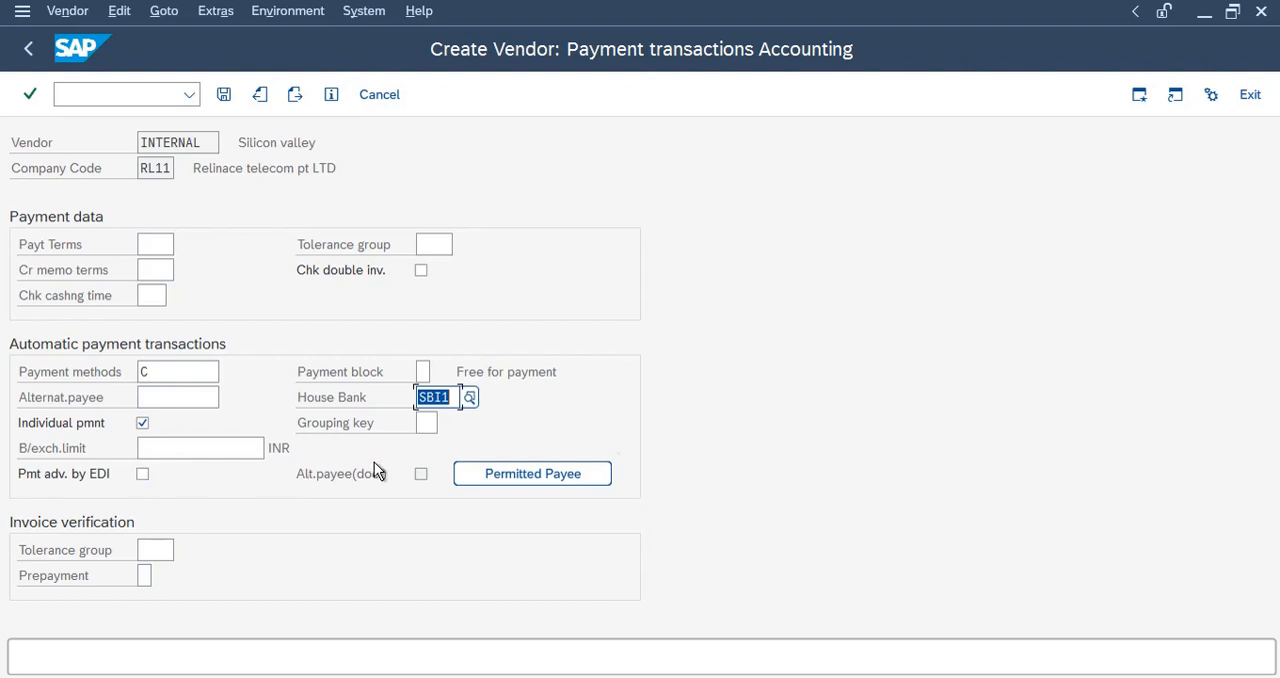
left_click(427, 423)
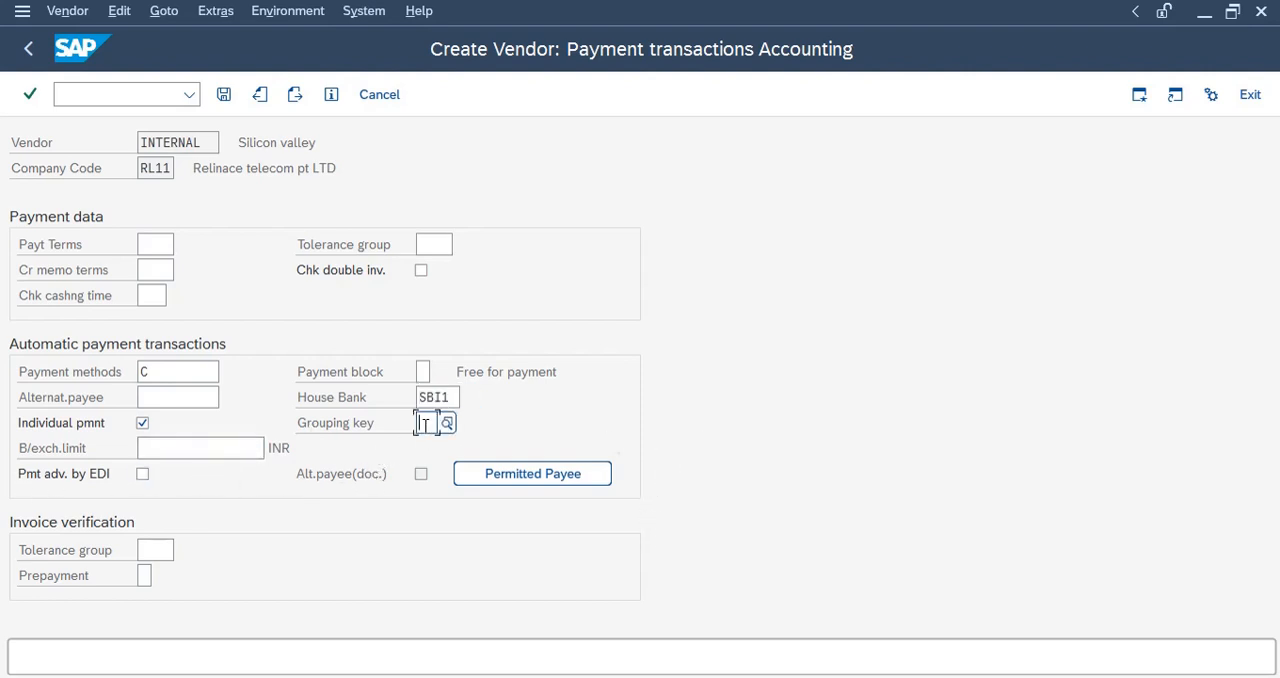
left_click(437, 449)
left_click(478, 143)
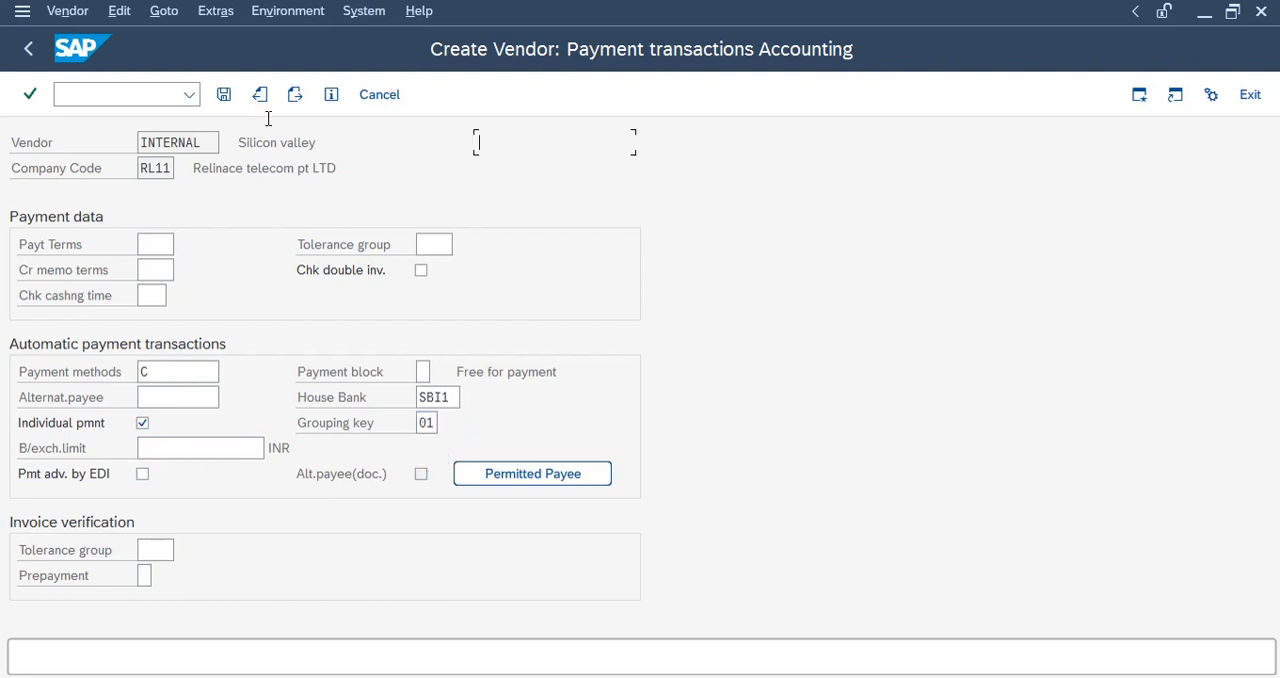
left_click(223, 96)
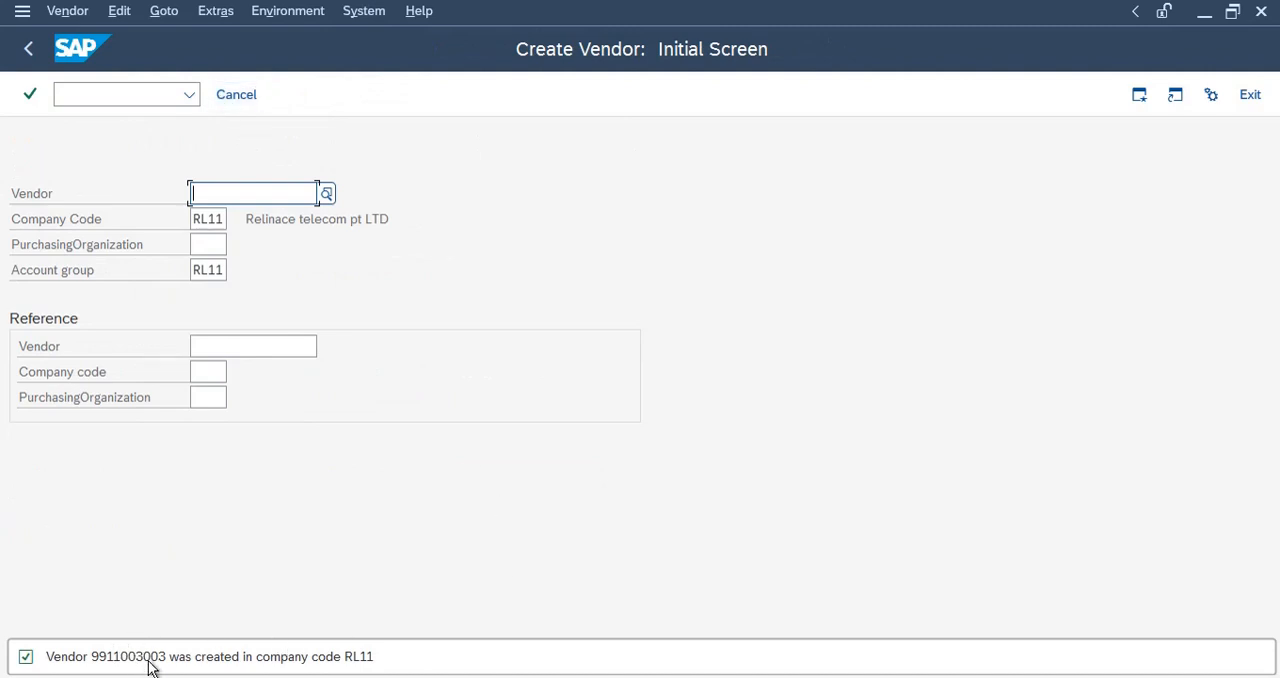
Switch to the SAP Easy Access session and open automatic payment transaction F110.
left_click(291, 677)
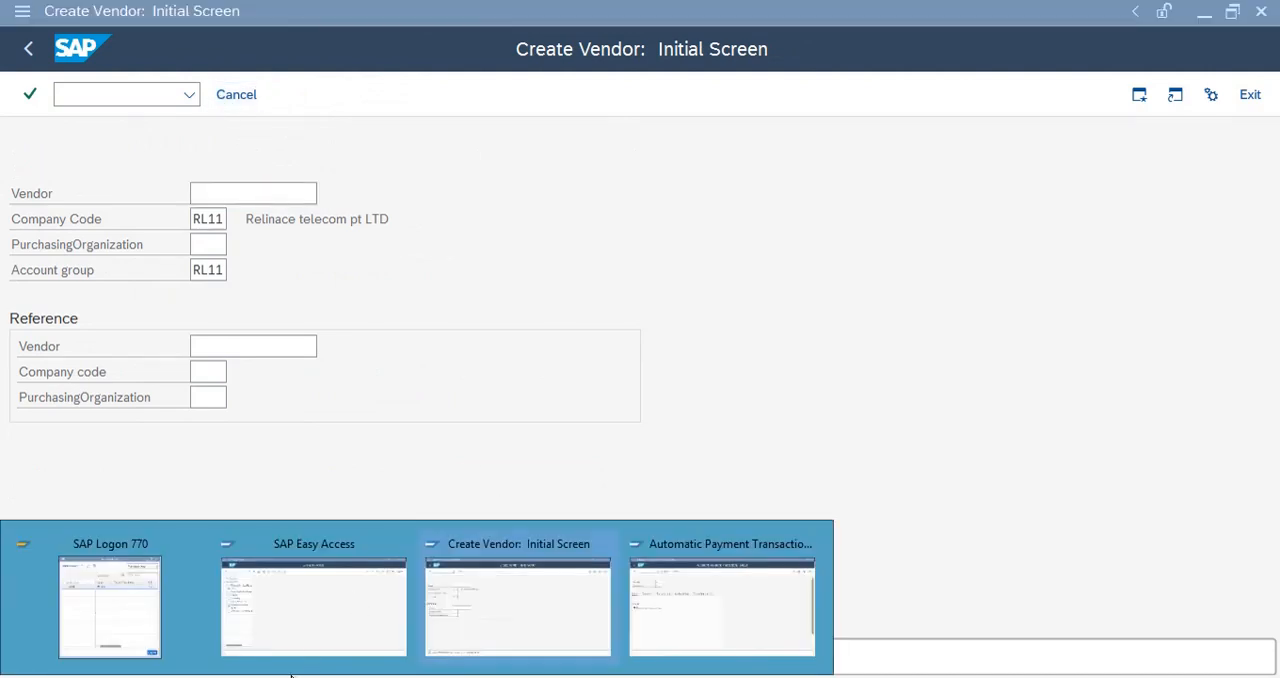
left_click(595, 464)
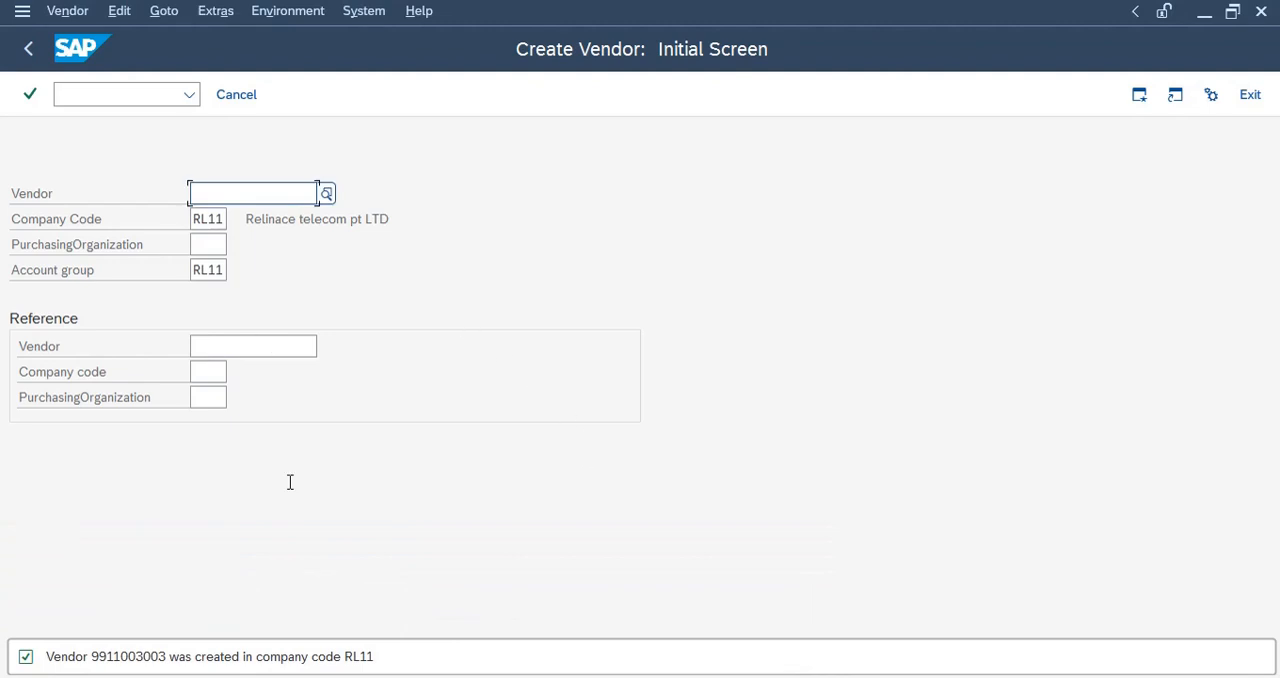
mouse_move(416, 676)
left_click(416, 676)
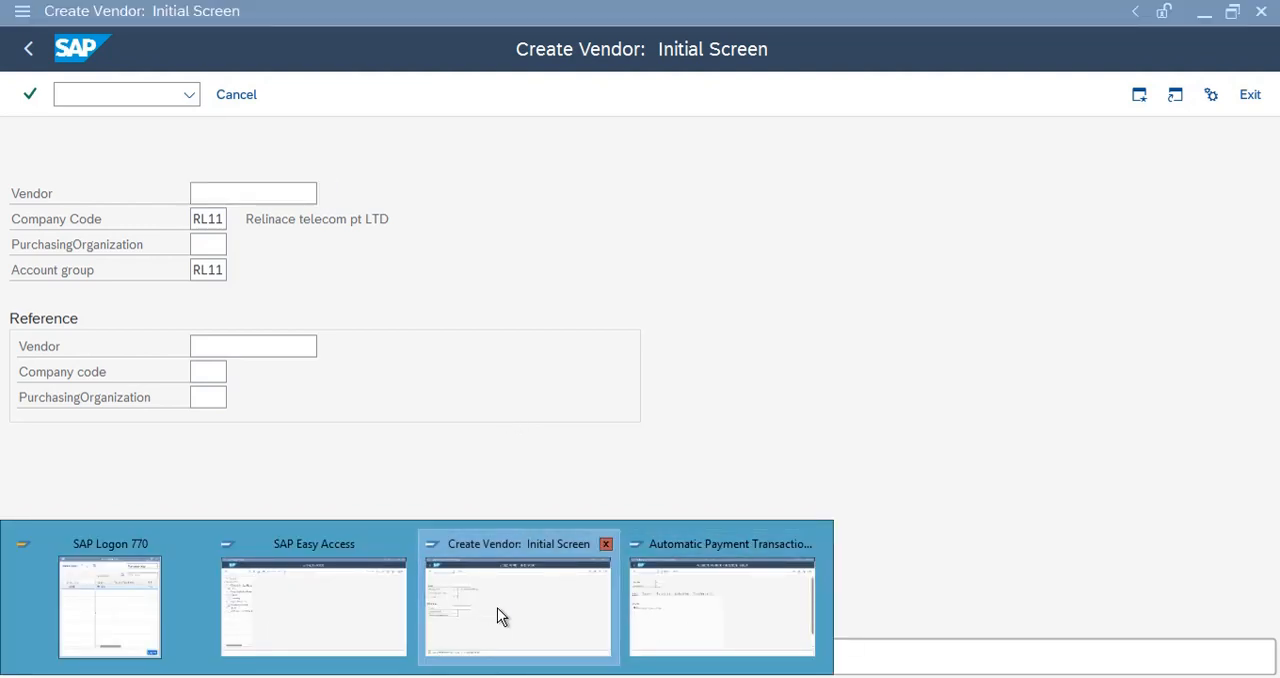
left_click(308, 605)
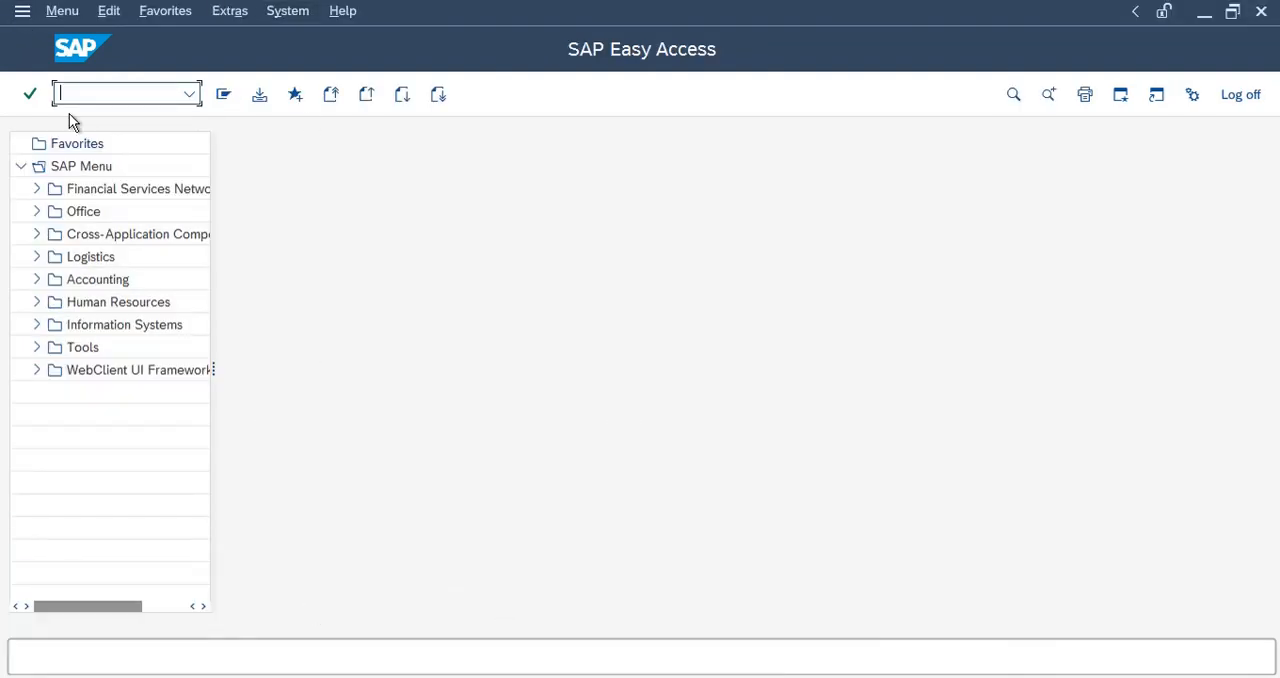
type("f110")
key("Return")
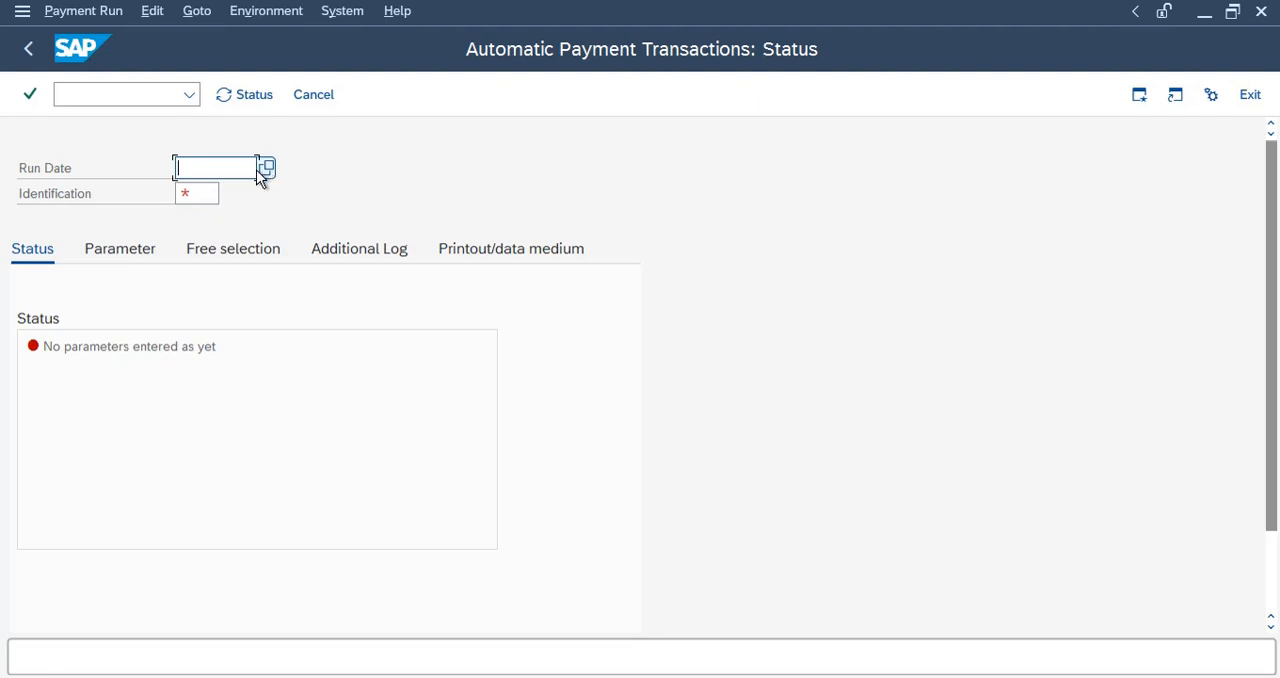
Enter 02.02.2022 as the payment run date and TEST1 as the identification.
left_click(203, 193)
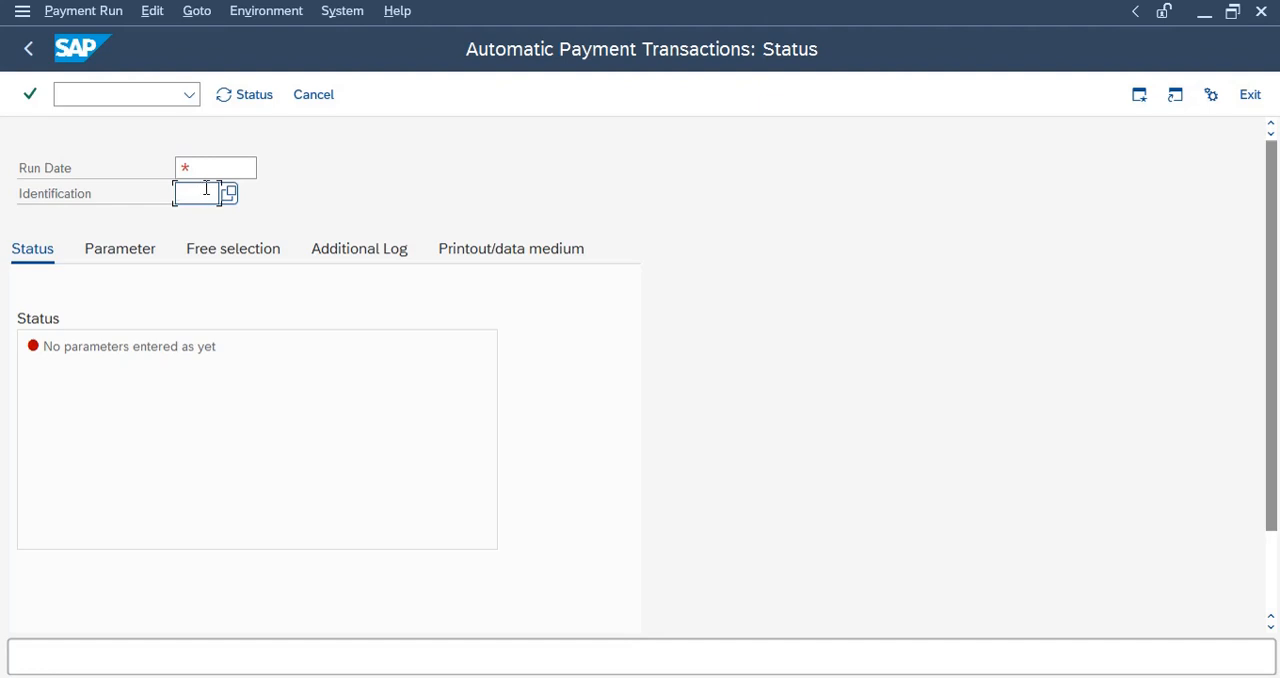
left_click(203, 169)
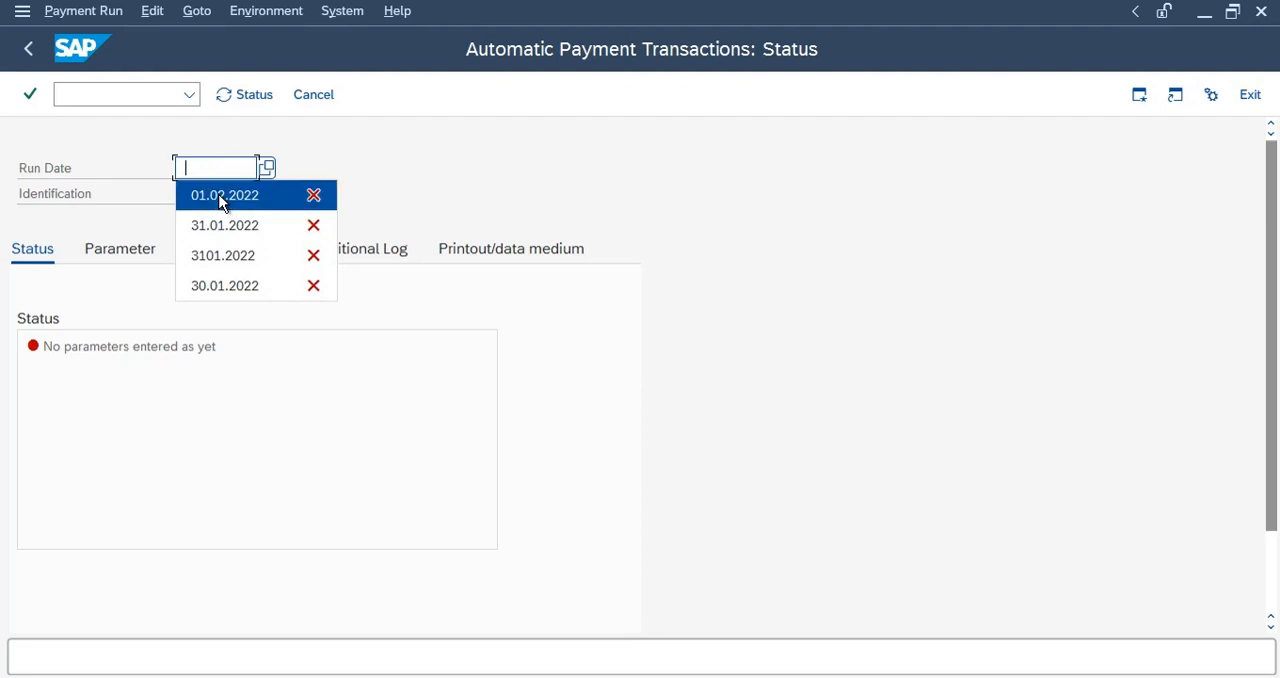
left_click(223, 196)
left_click_drag(195, 168, 188, 168)
type("2")
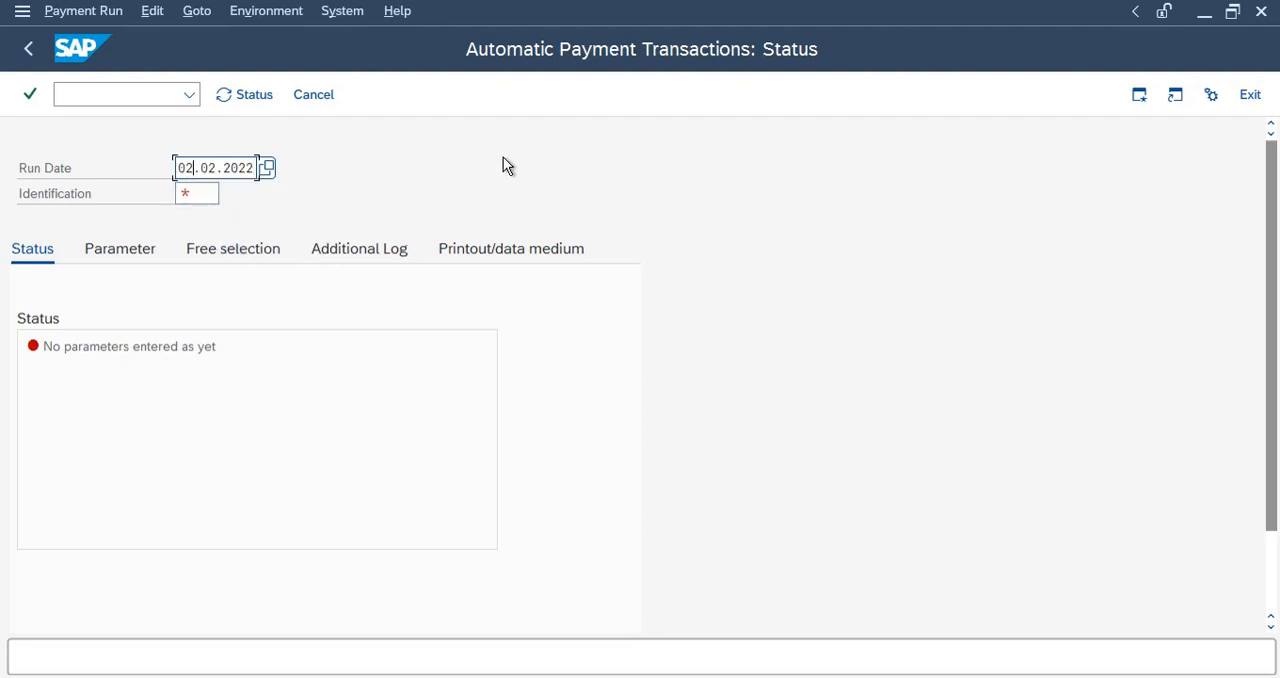
left_click(194, 193)
type("TEST1")
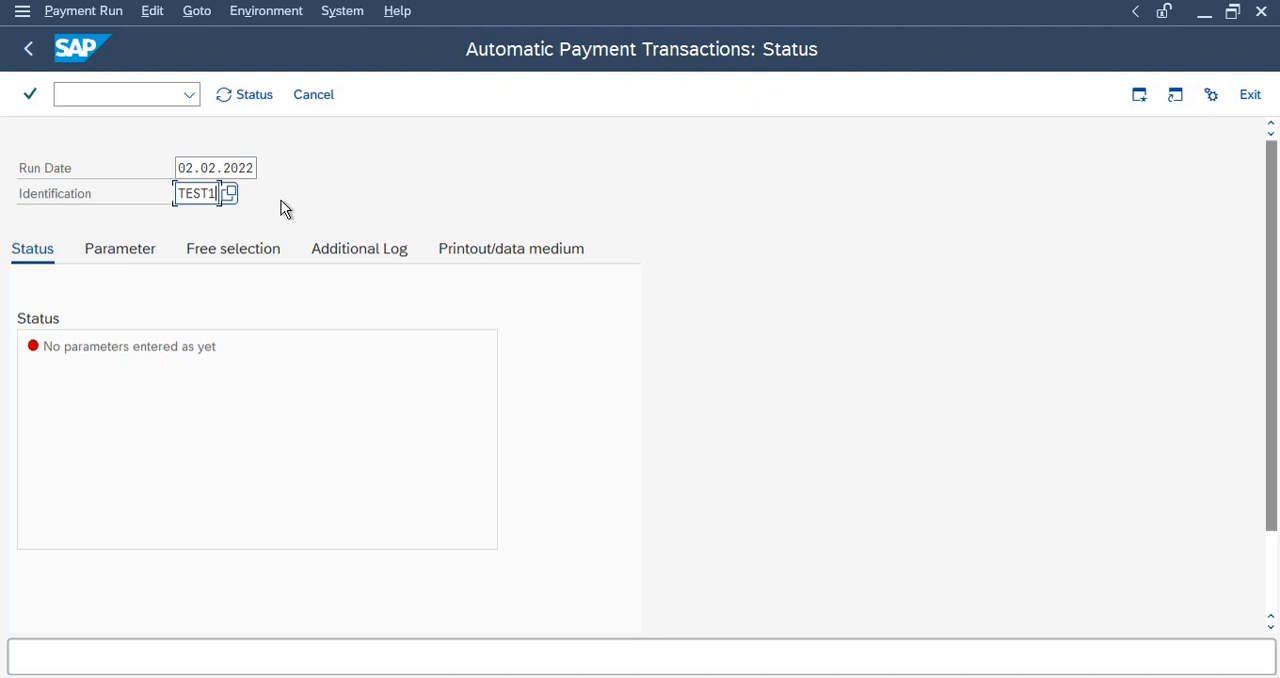
left_click_drag(177, 193, 259, 197)
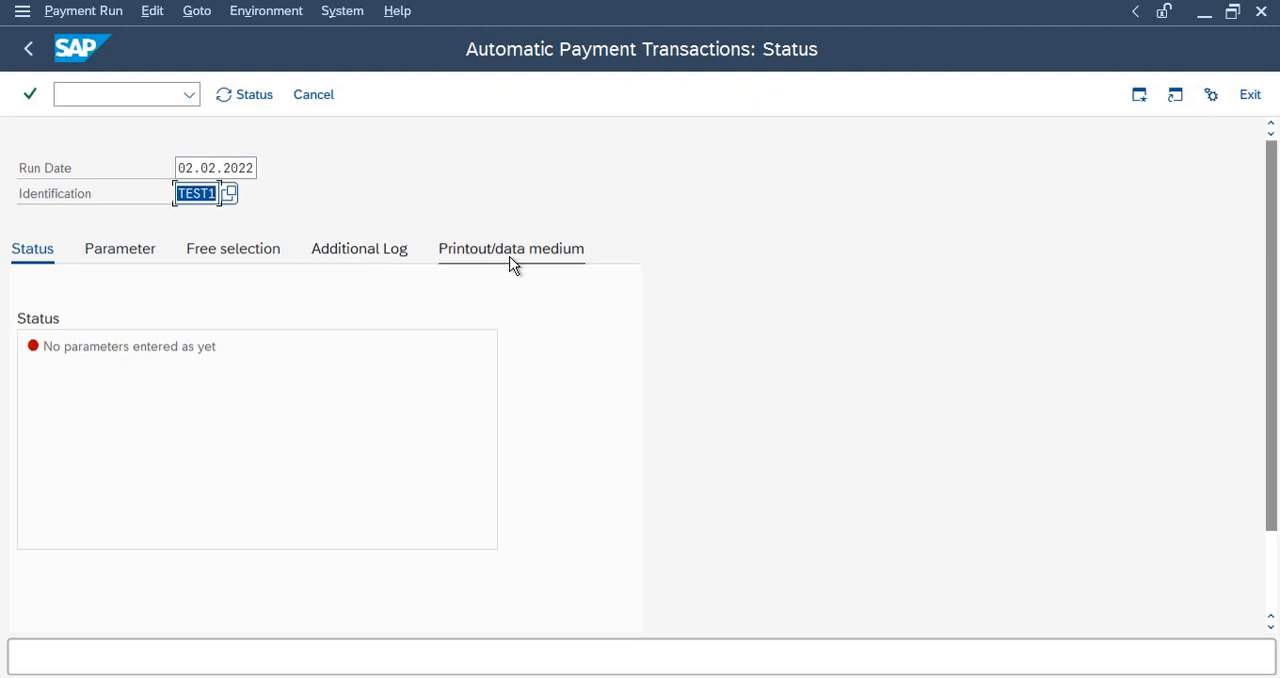
Open the payment run parameters and enter company code RL11 in the payments control table.
left_click(129, 251)
left_click(68, 395)
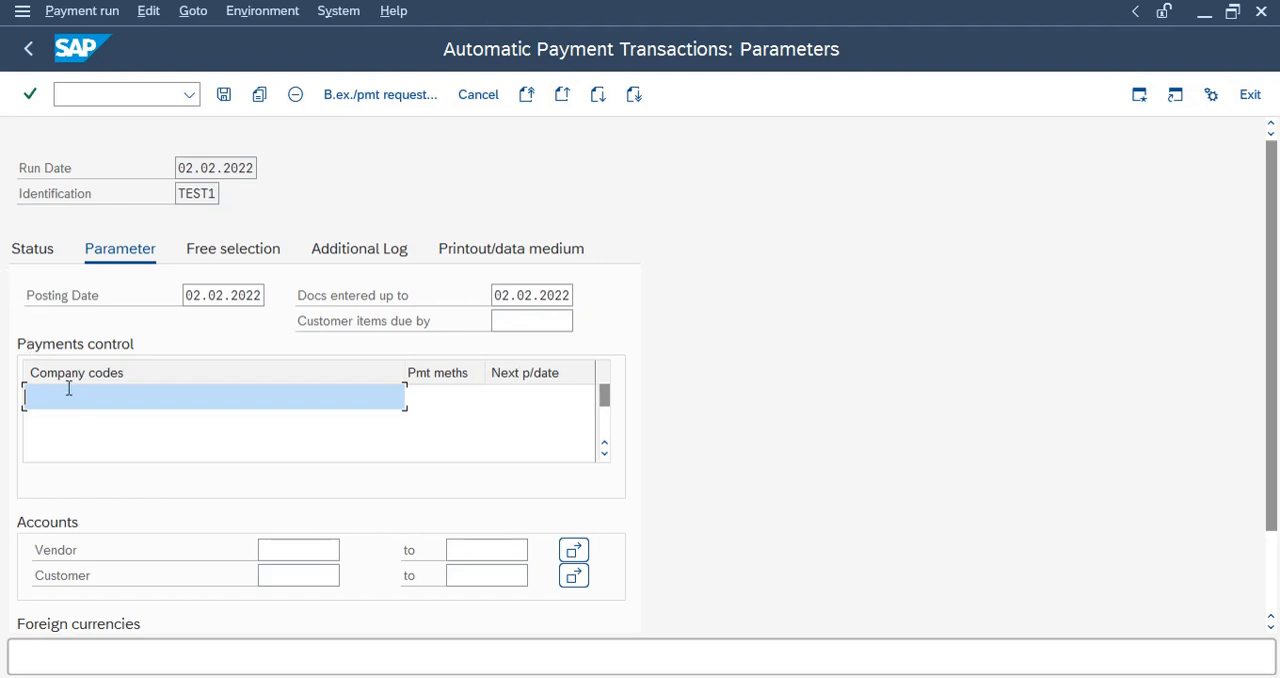
type("RL11")
key("Tab")
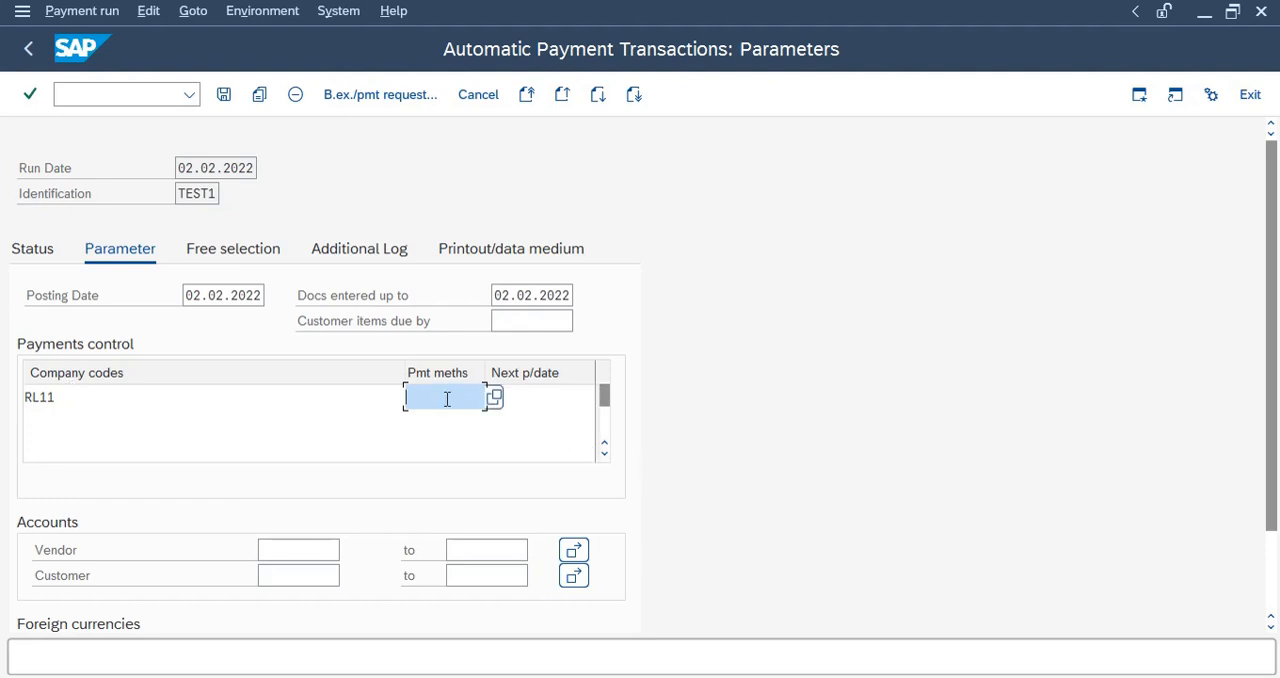
Select payment method C, Cheque payment, for company code RL11 from the remaining payment methods.
left_click(495, 399)
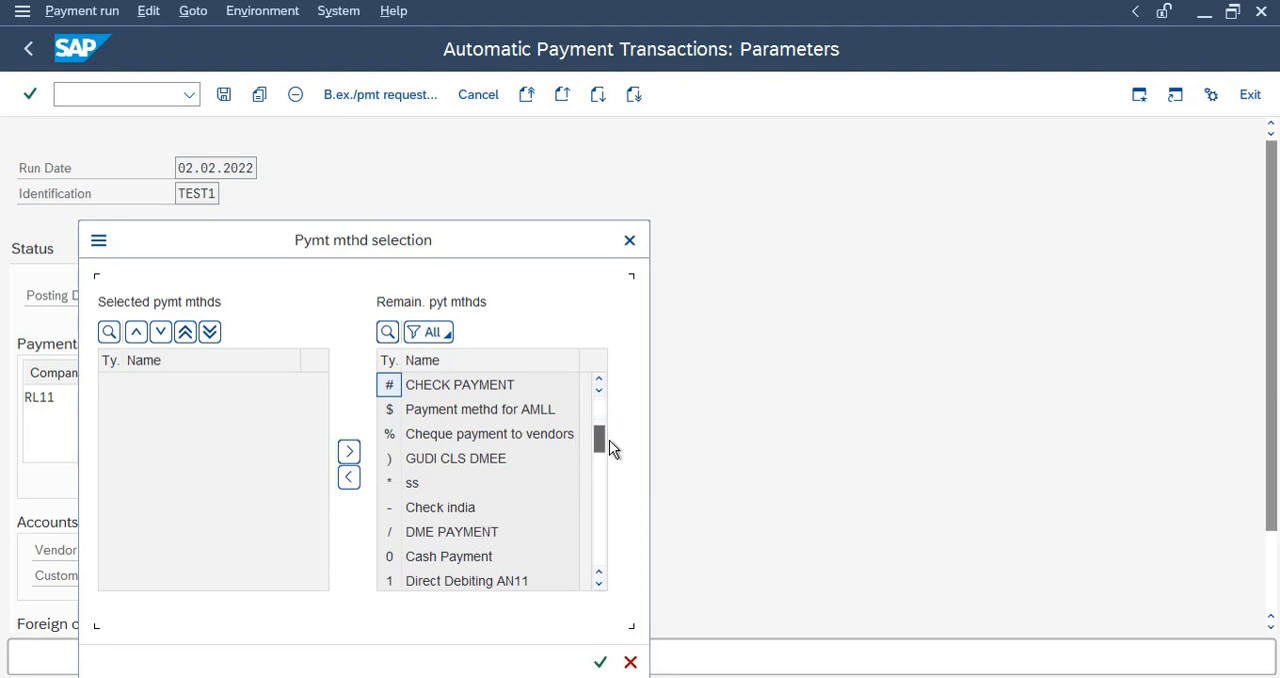
left_click_drag(608, 441, 619, 606)
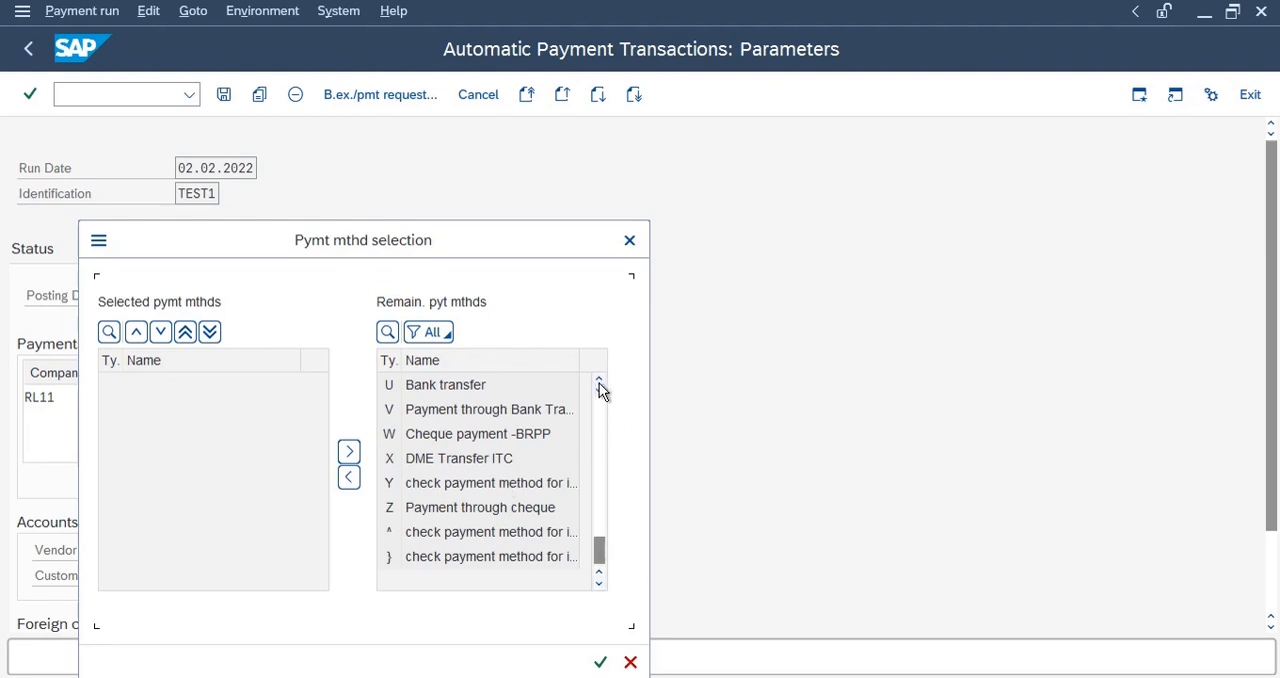
scroll(600, 386, "up", 7)
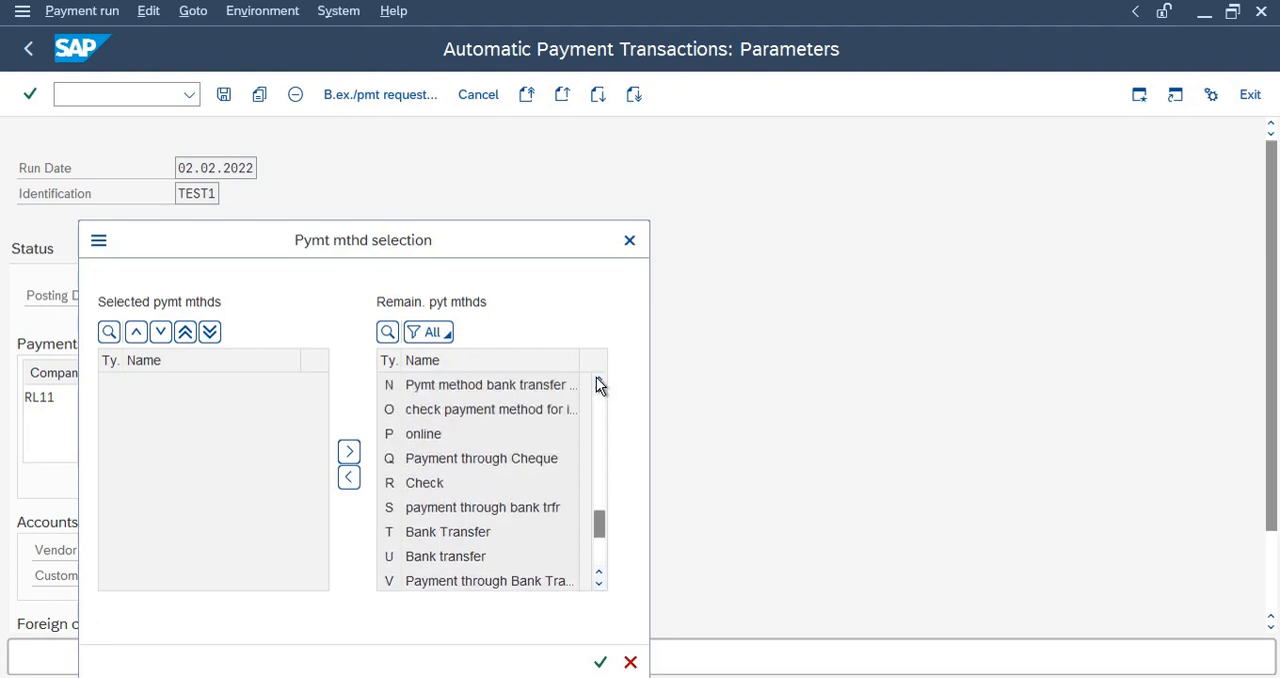
scroll(598, 386, "up", 8)
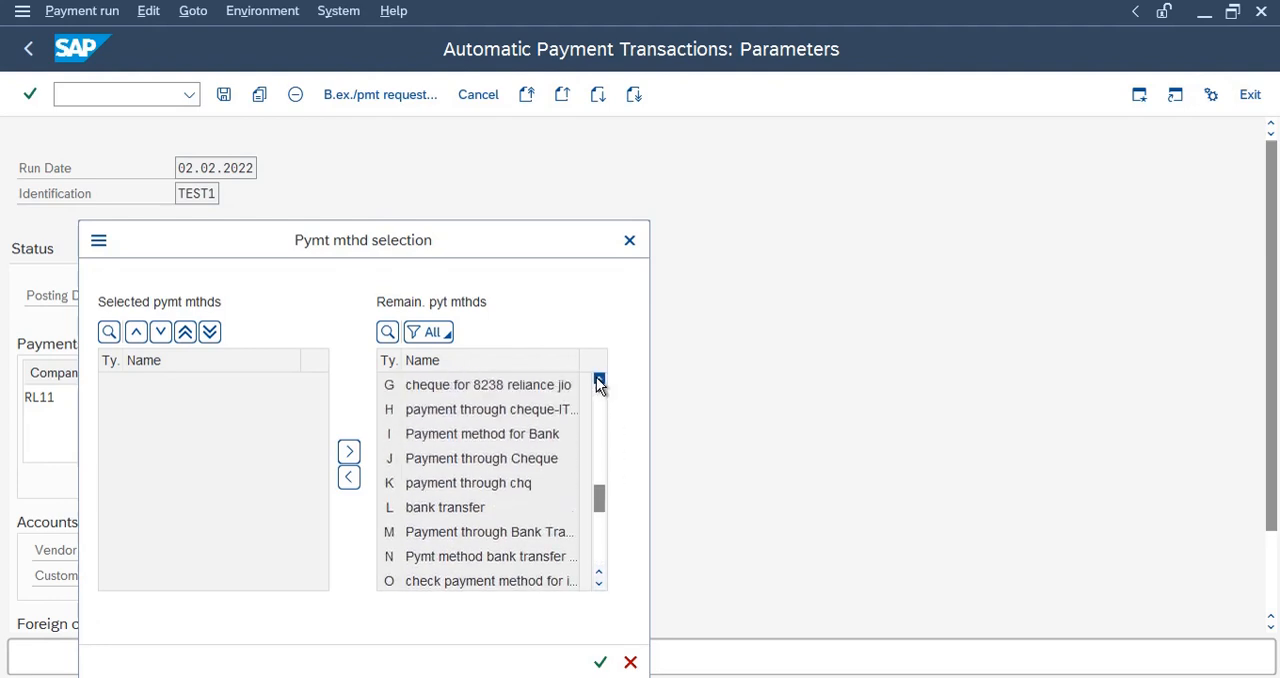
scroll(598, 386, "up", 4)
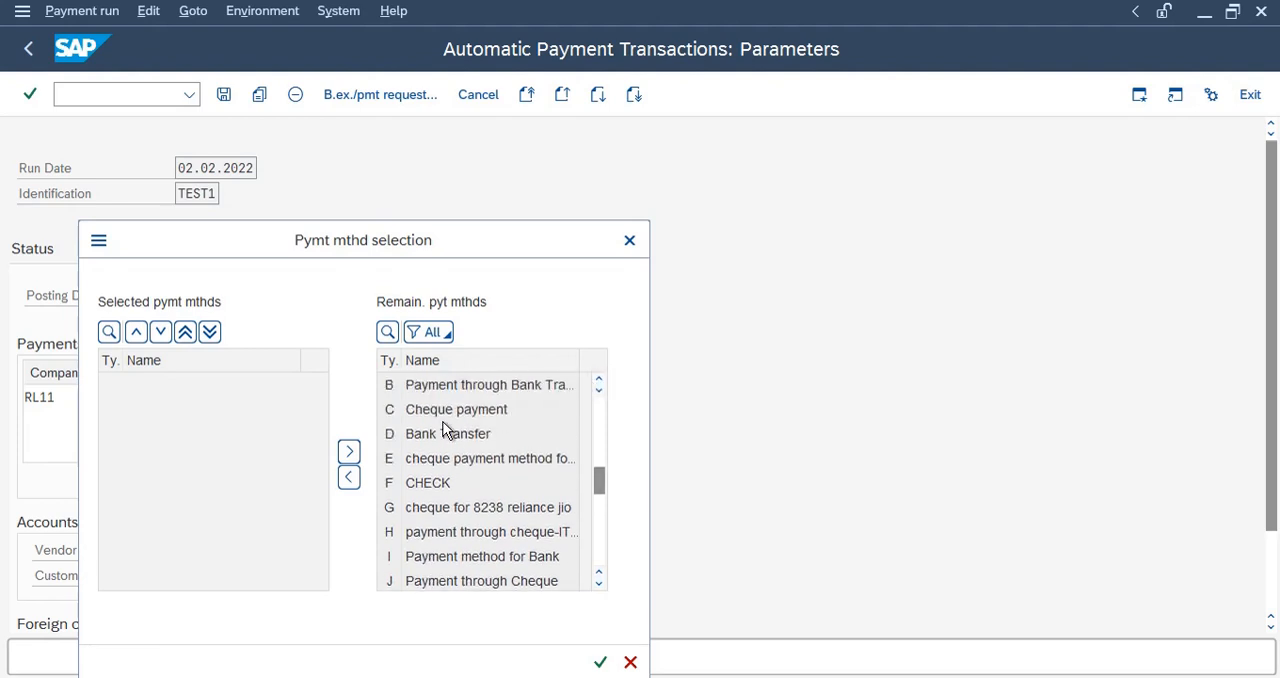
left_click(441, 415)
left_click(349, 477)
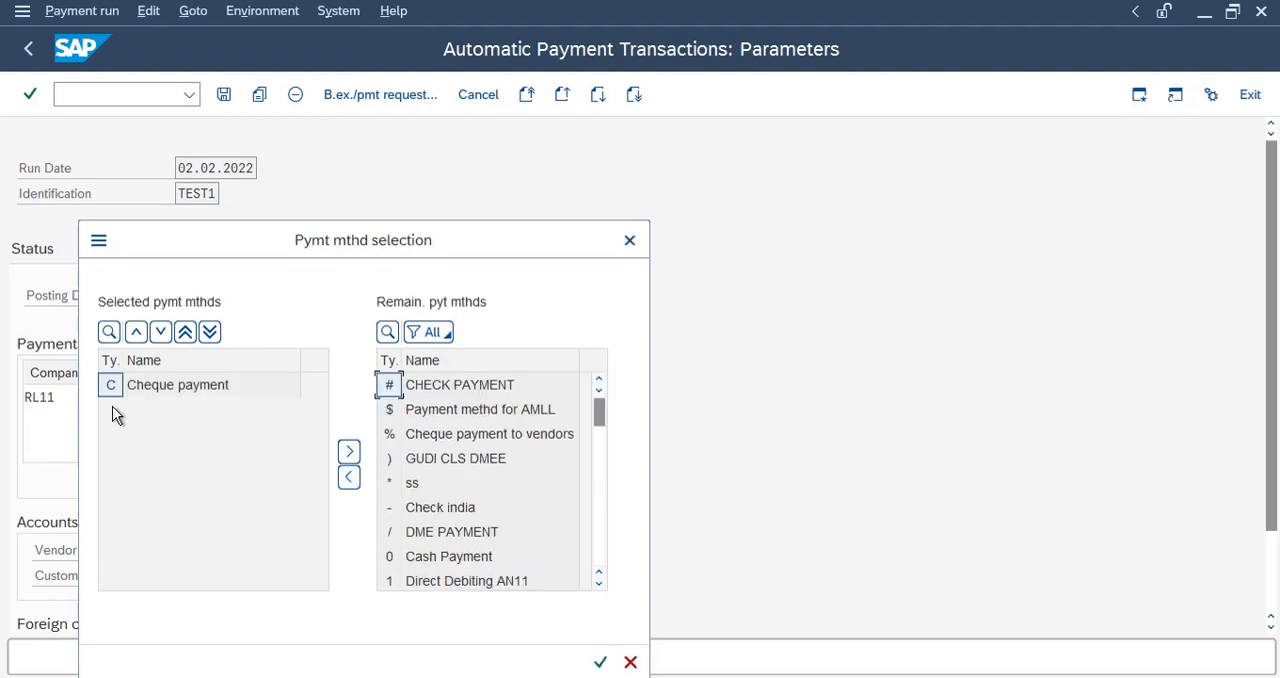
left_click(176, 388)
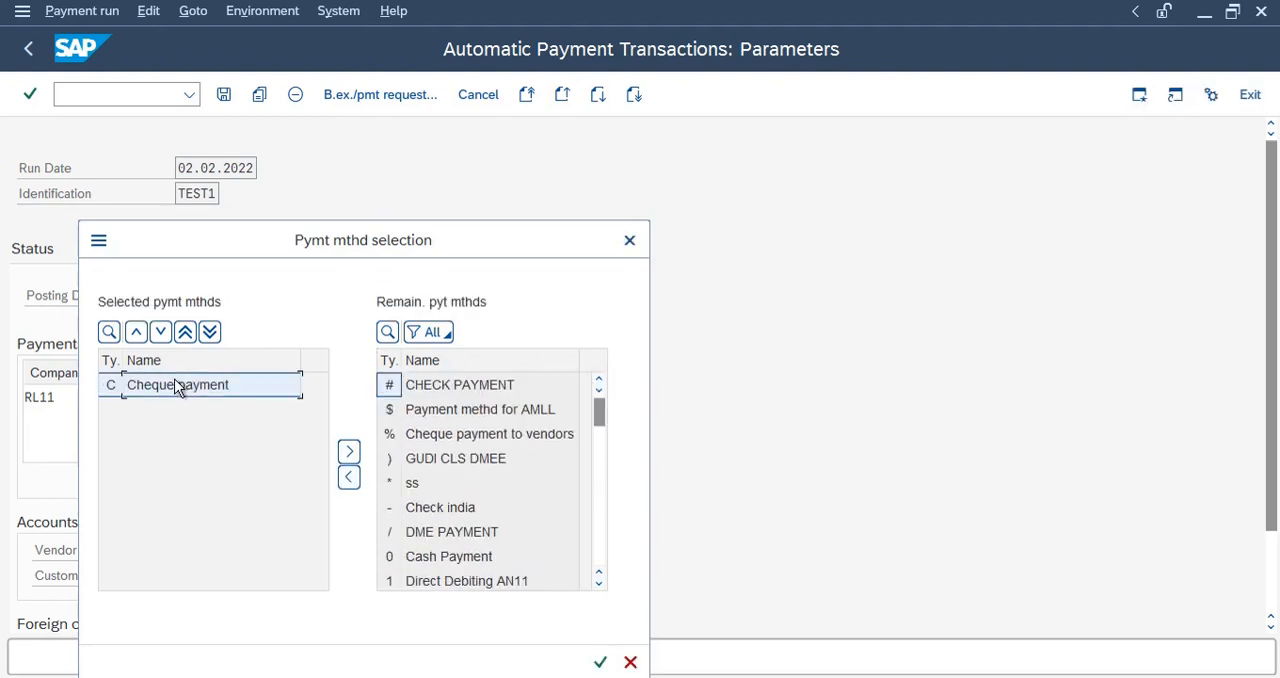
left_click(630, 241)
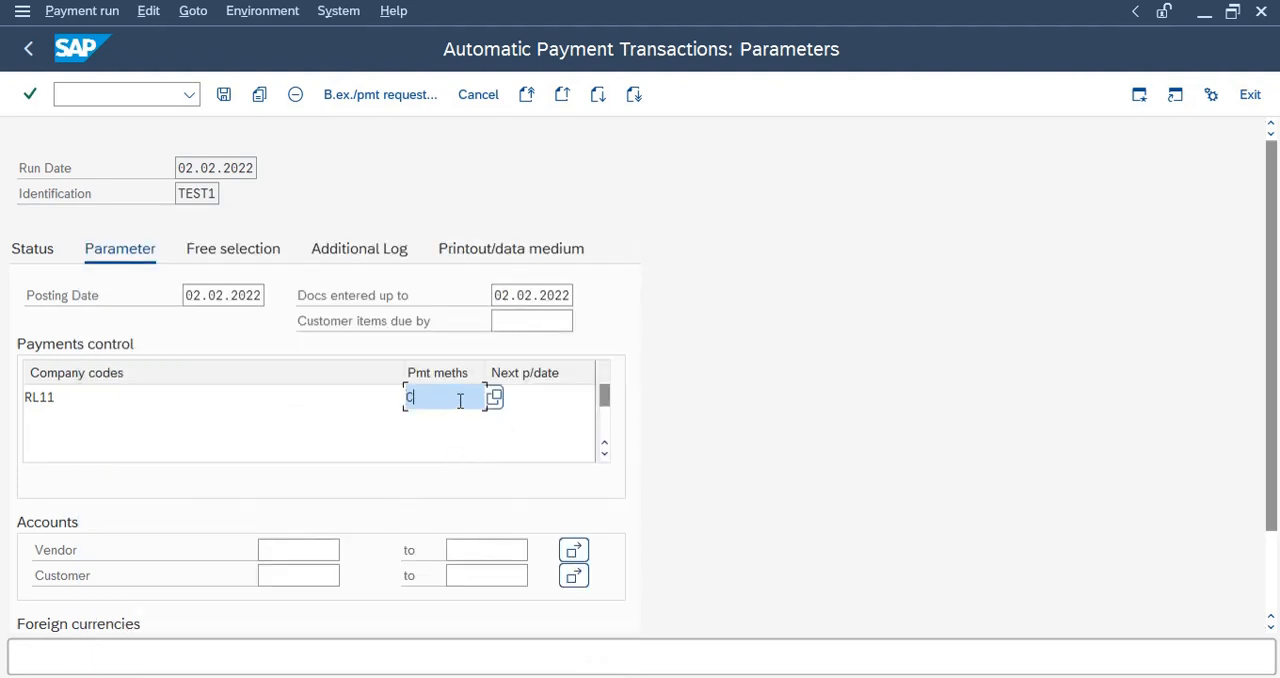
Set the next p/date for company code RL11 to 25.02.2022.
left_click(537, 397)
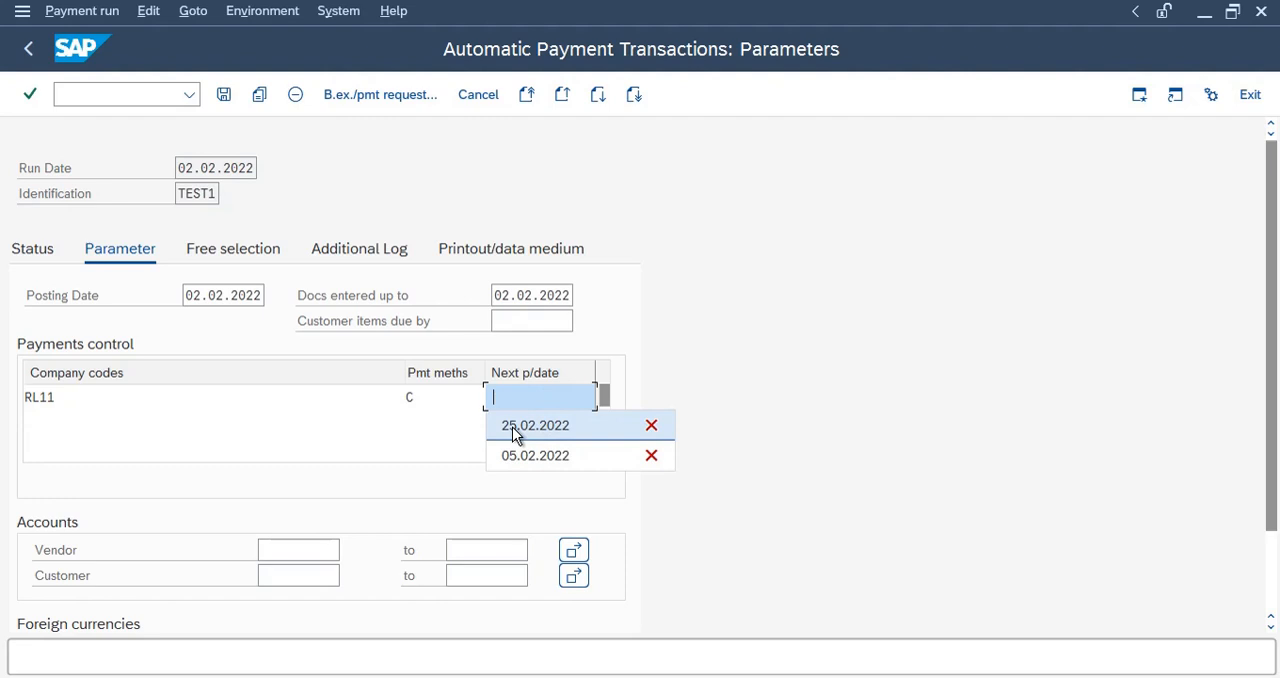
left_click(515, 428)
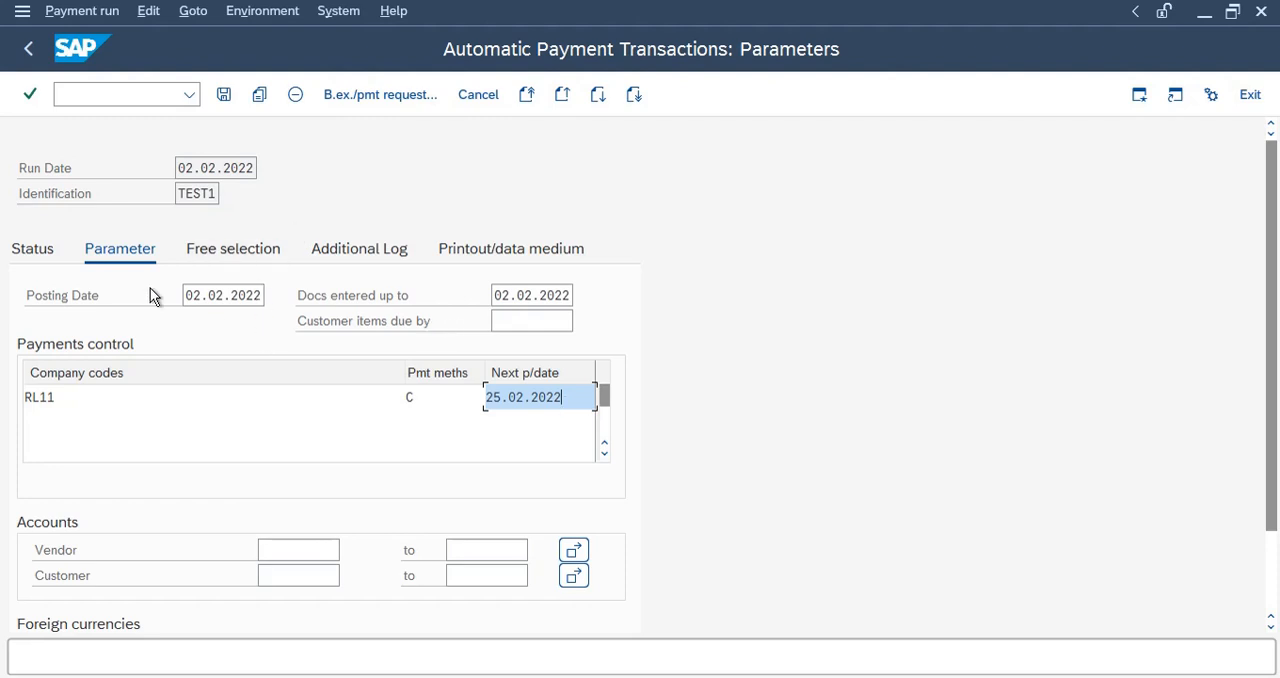
left_click_drag(188, 295, 272, 295)
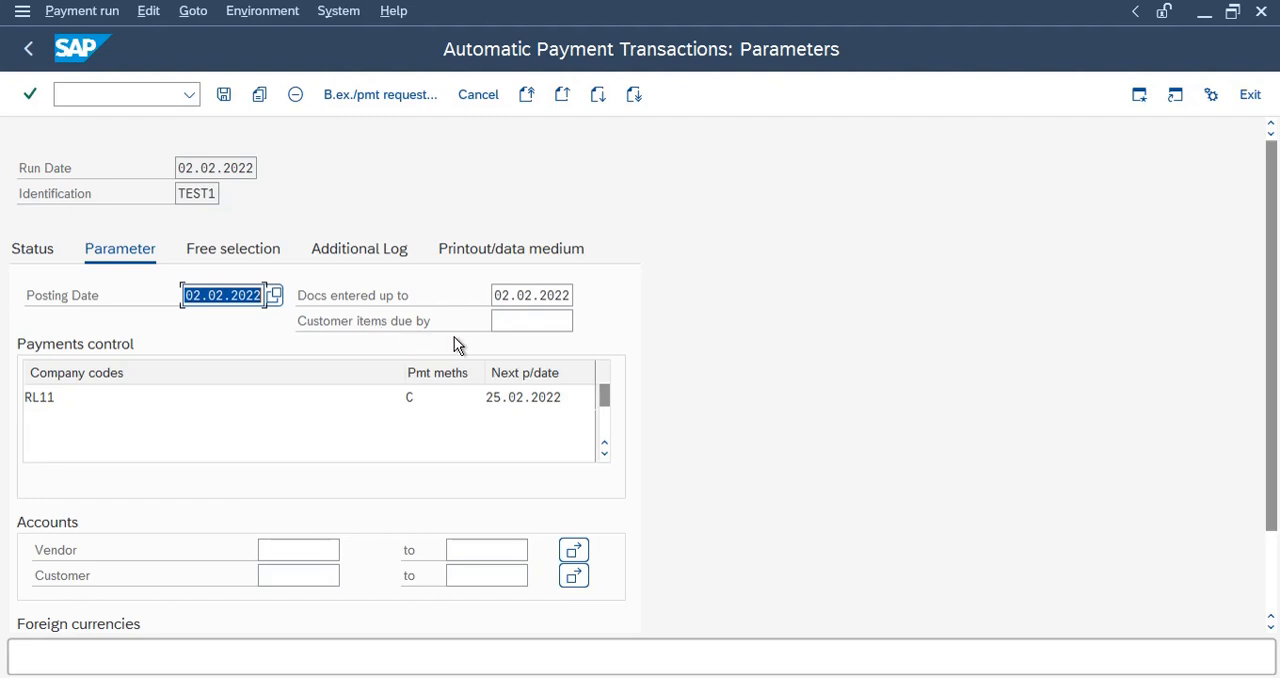
left_click_drag(494, 295, 776, 349)
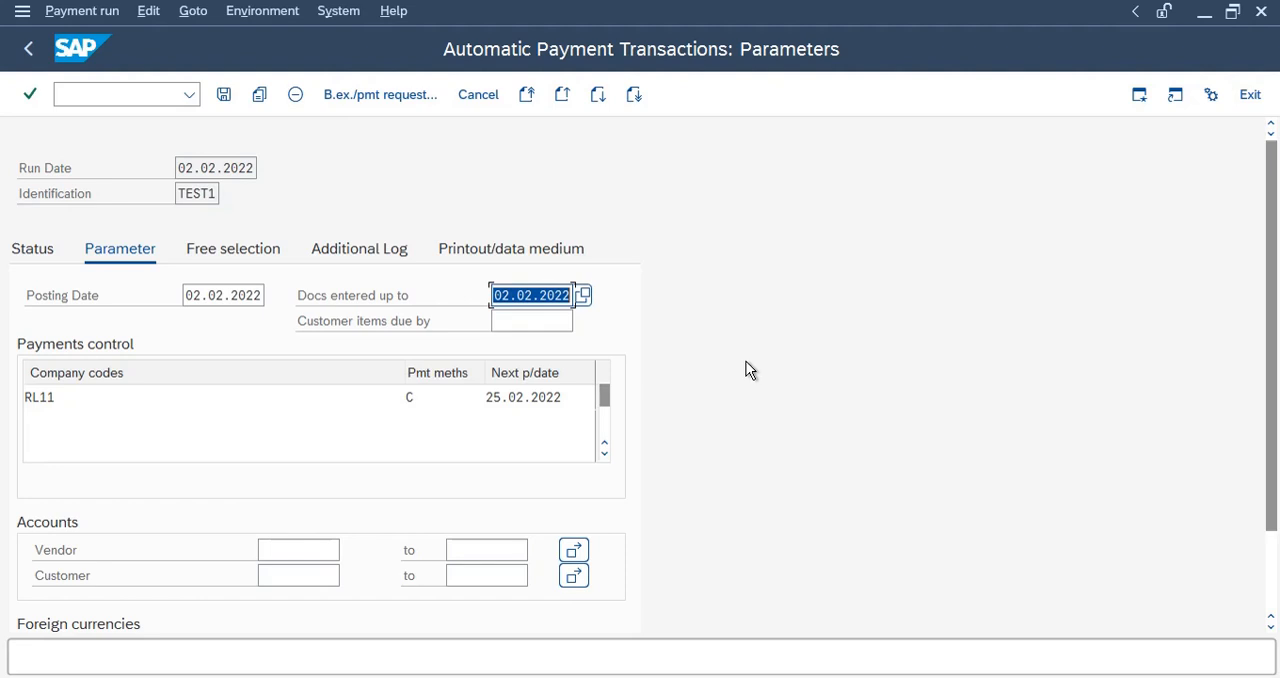
left_click(510, 396)
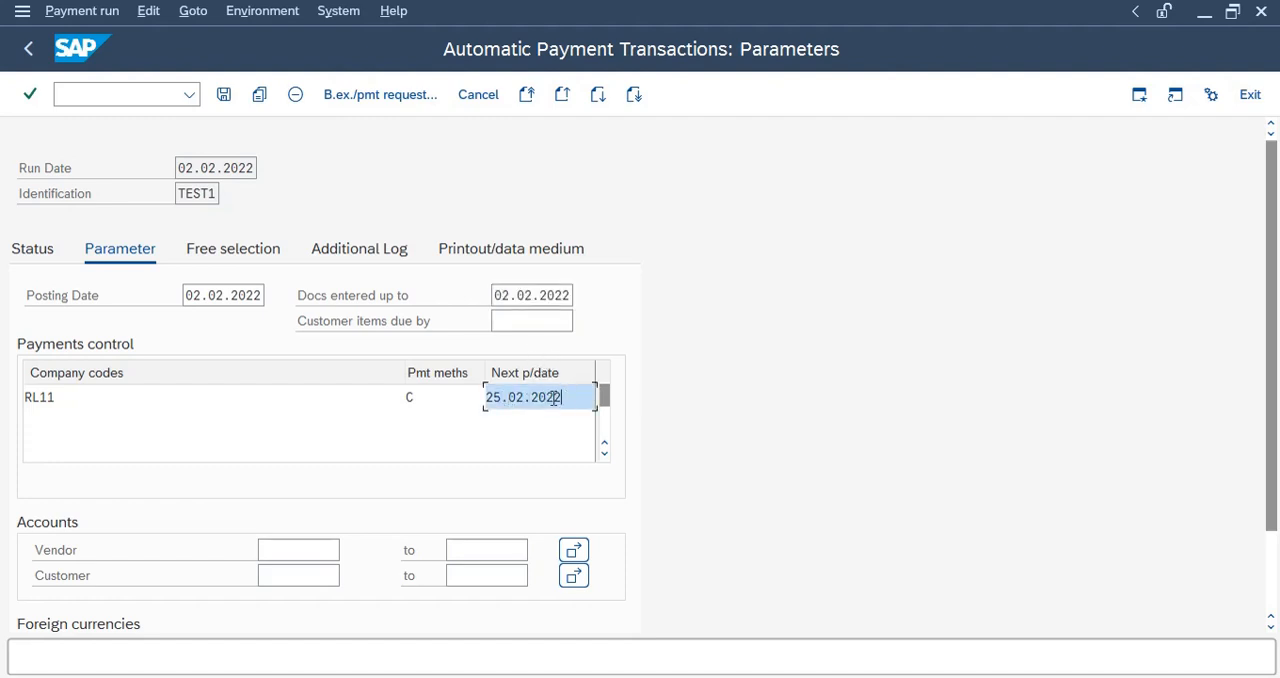
left_click_drag(563, 397, 473, 397)
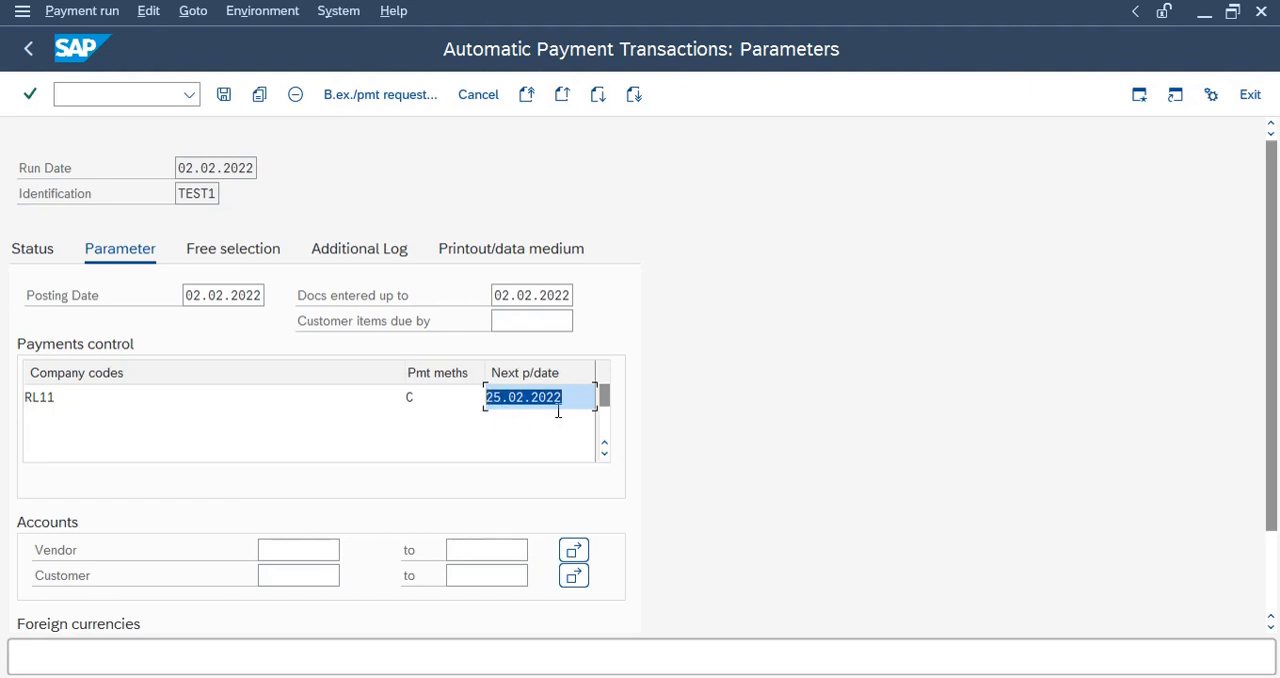
Change the next p/date for company code RL11 to 15.02.2022.
left_click(502, 397)
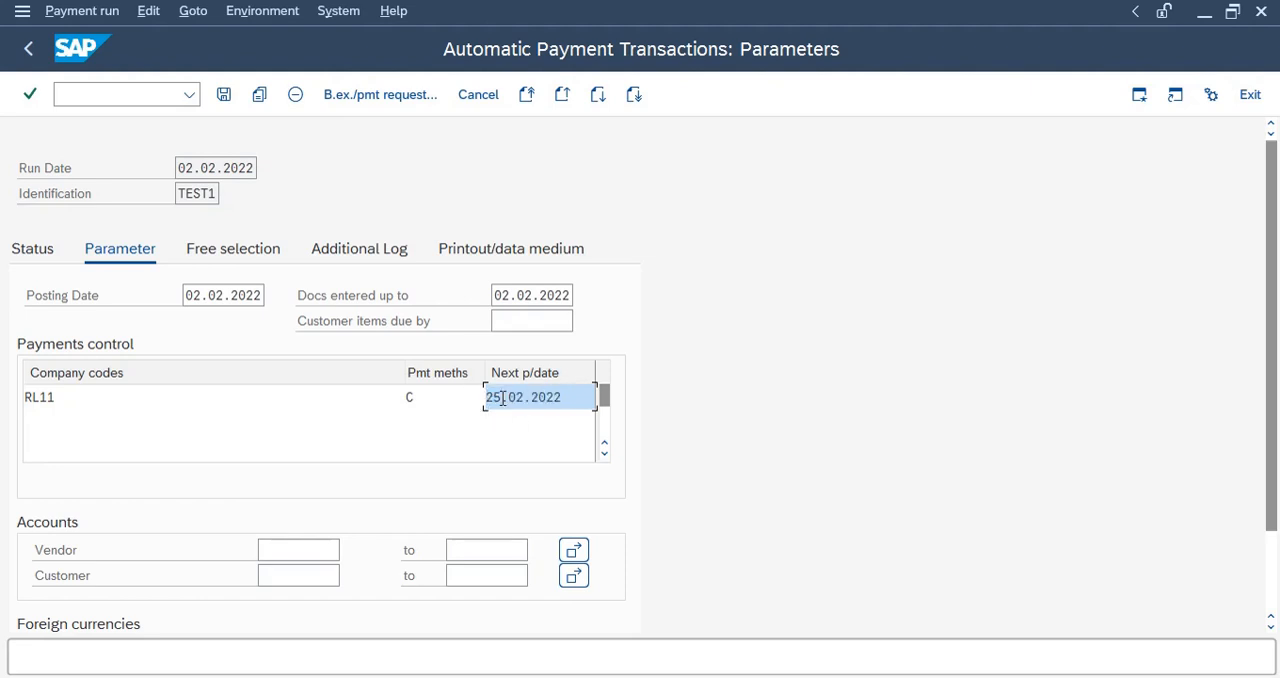
left_click_drag(502, 397, 483, 397)
left_click(568, 397)
left_click_drag(502, 397, 469, 397)
left_click(568, 397)
left_click_drag(491, 397, 464, 396)
type("1")
left_click_drag(563, 398, 460, 385)
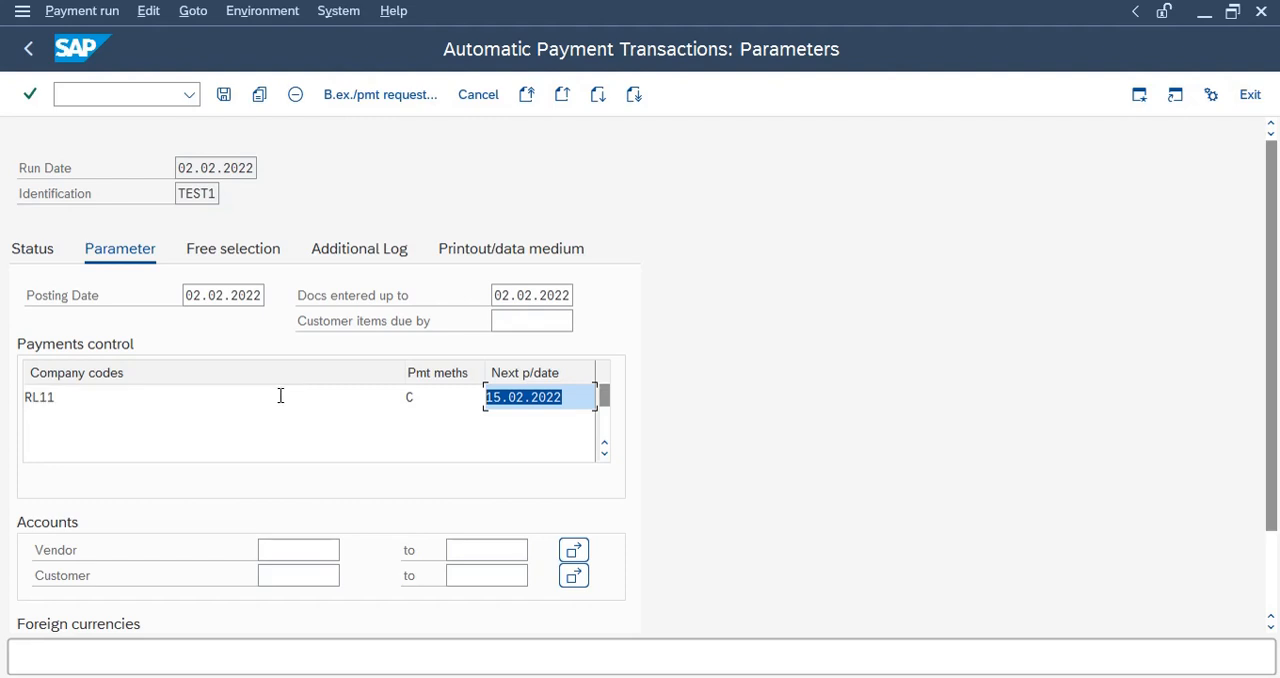
left_click(568, 400)
left_click_drag(574, 398, 457, 397)
Search for vendors in company code RL11 and choose SILICON VALLEY as the vendor account to pay.
left_click(297, 550)
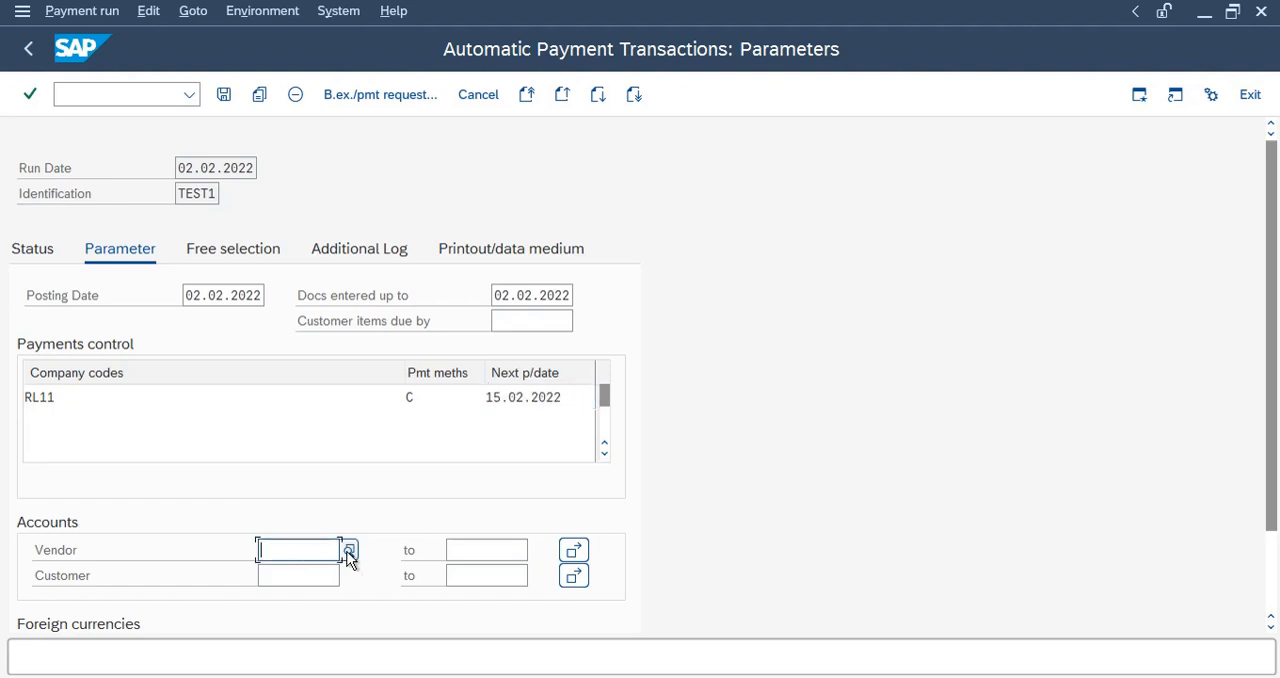
left_click(349, 552)
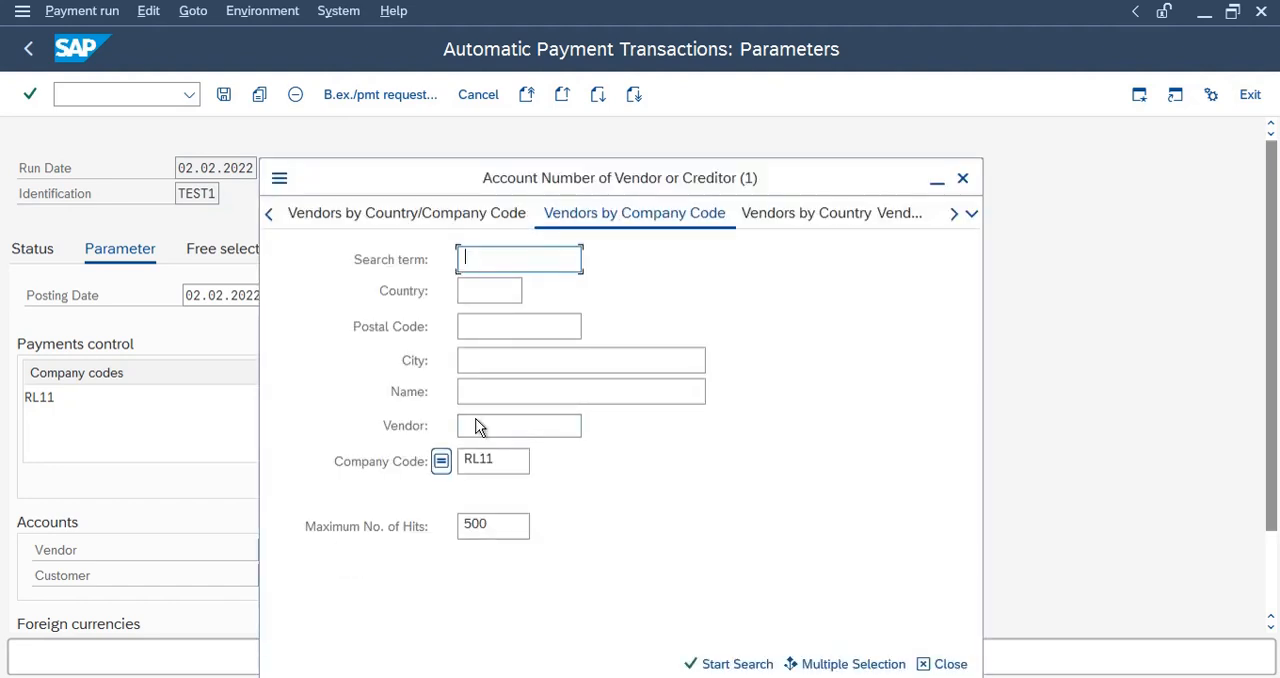
left_click(478, 425)
key("Return")
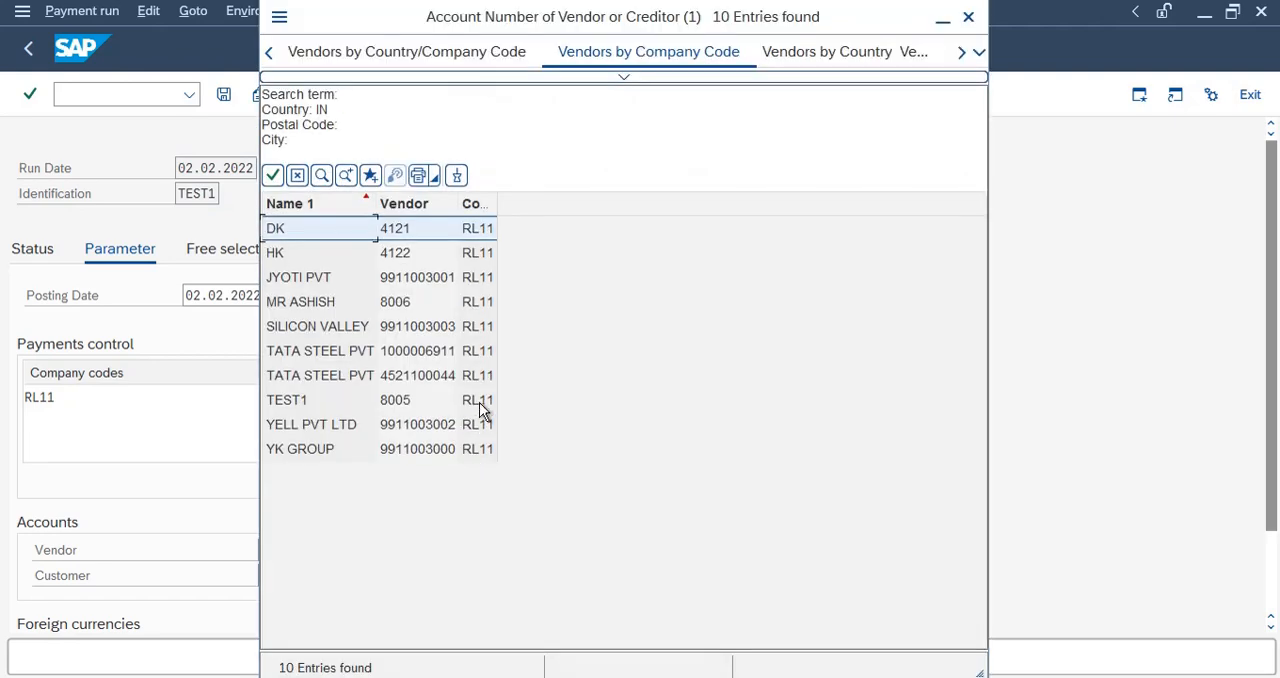
double_click(409, 328)
left_click(500, 550)
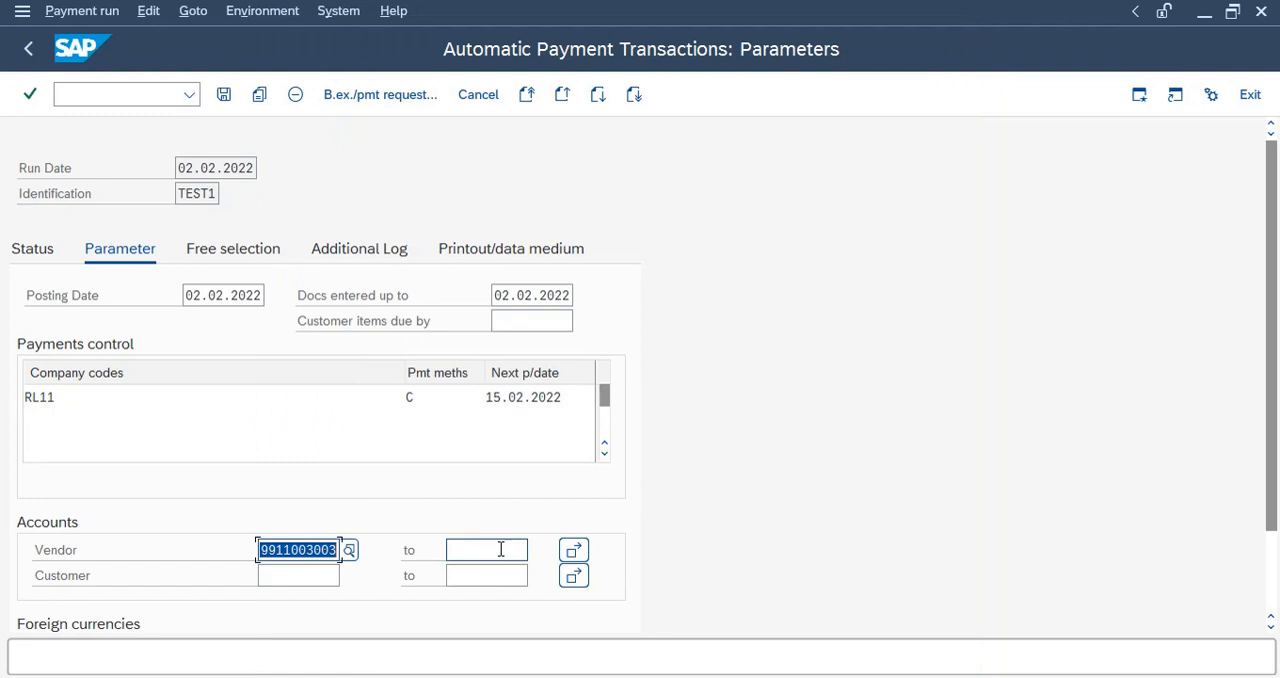
left_click(573, 551)
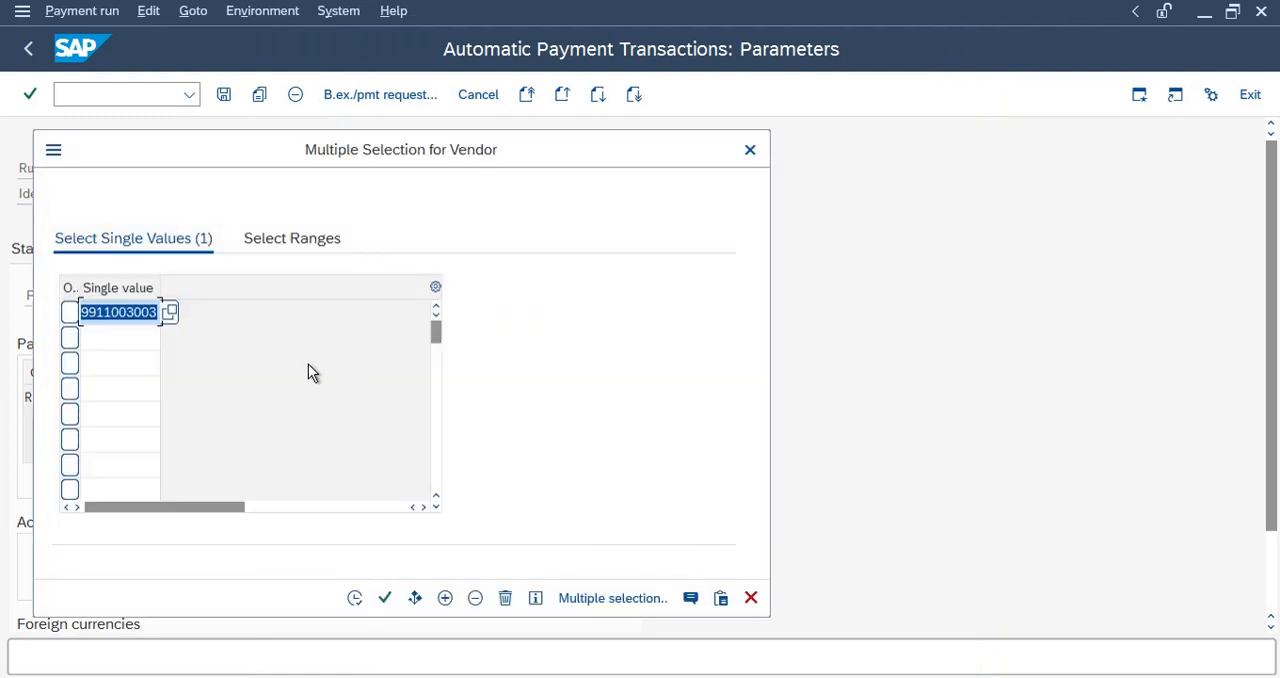
left_click(112, 340)
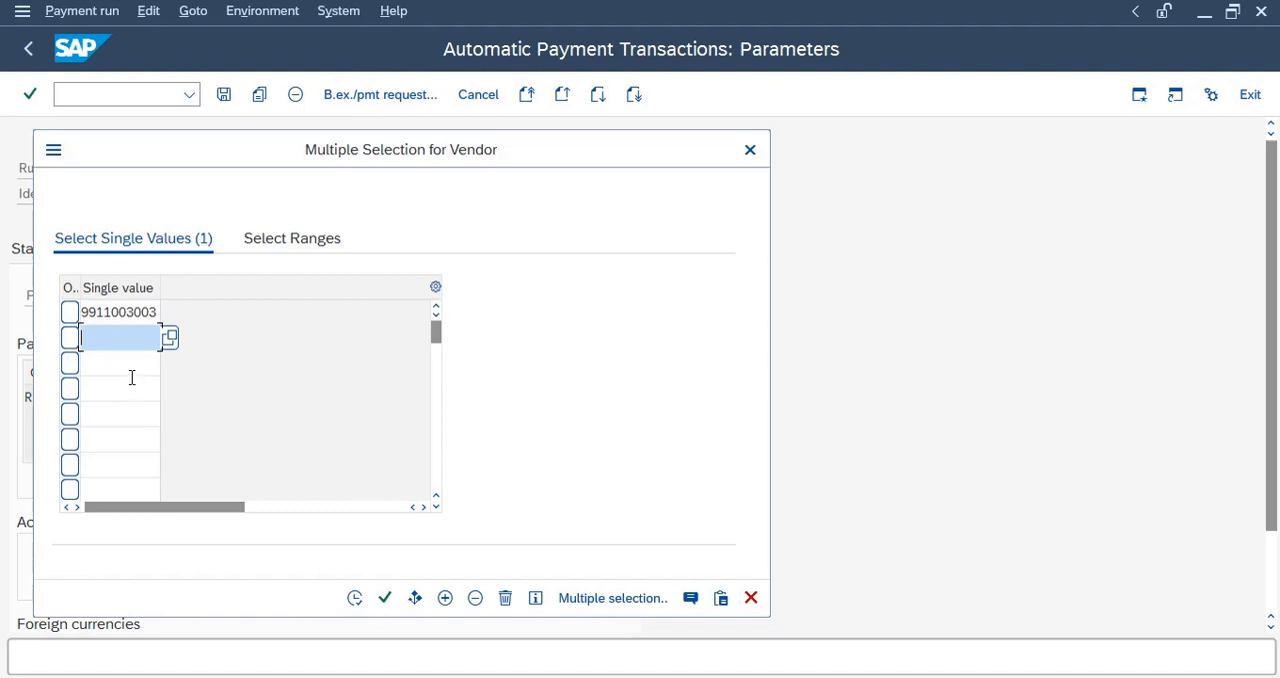
left_click(108, 361)
left_click(109, 340)
left_click(751, 598)
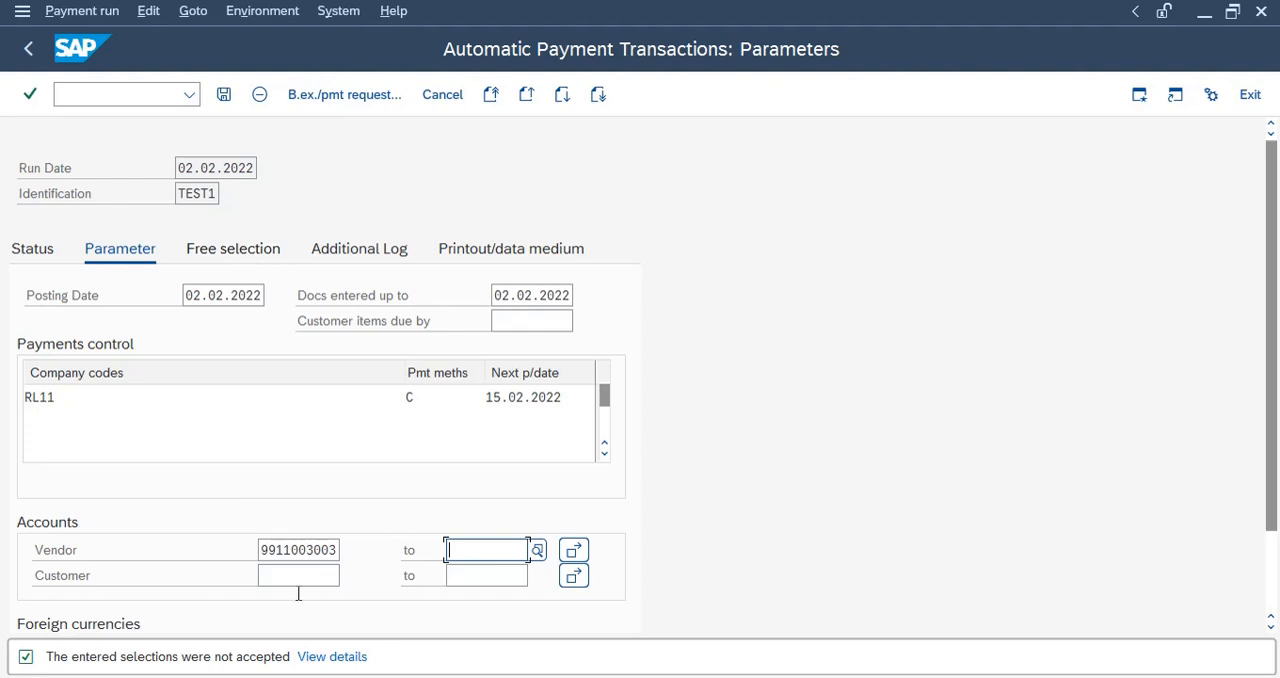
Examine the payments control entries and the multiple selection of vendor accounts for the payment run, leaving them as they are.
scroll(257, 492, "down", 2)
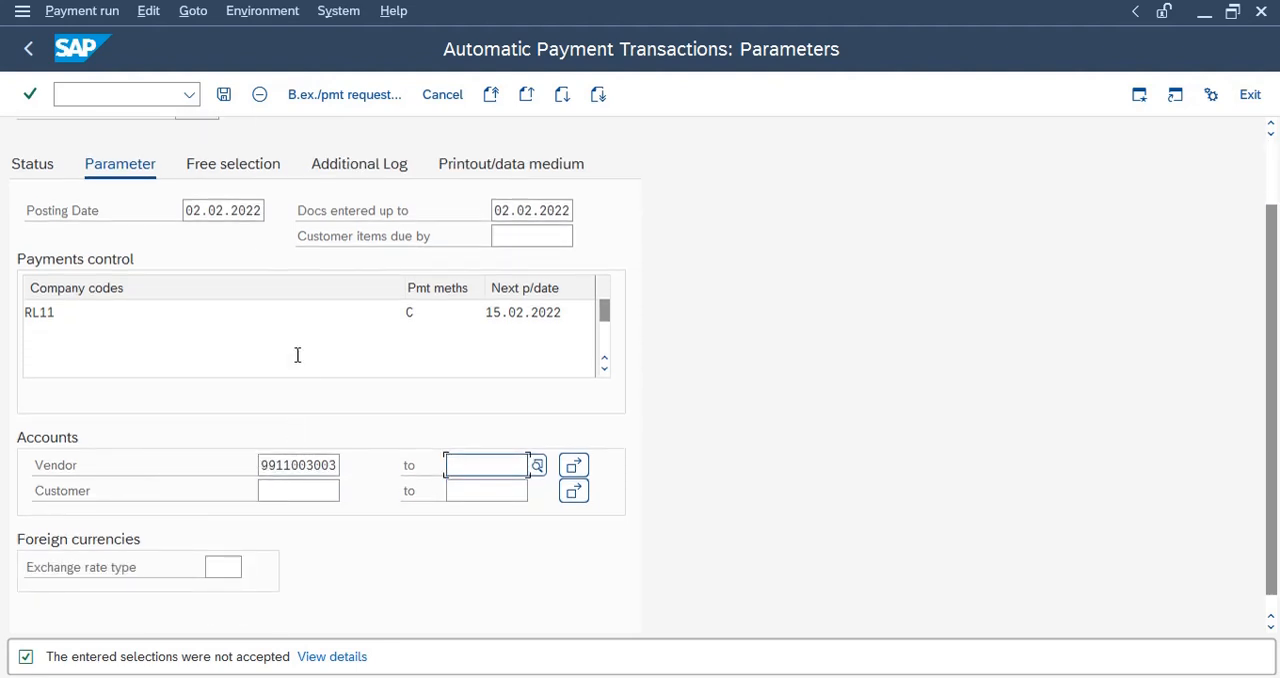
left_click(41, 329)
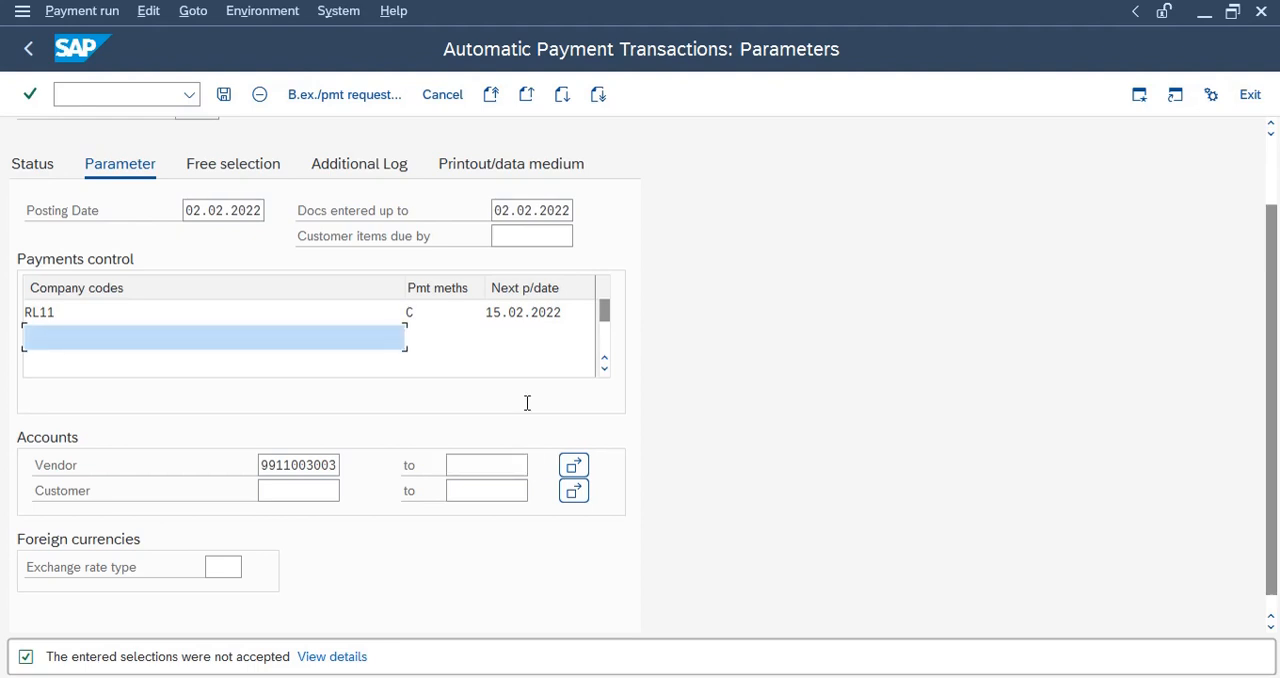
left_click(572, 468)
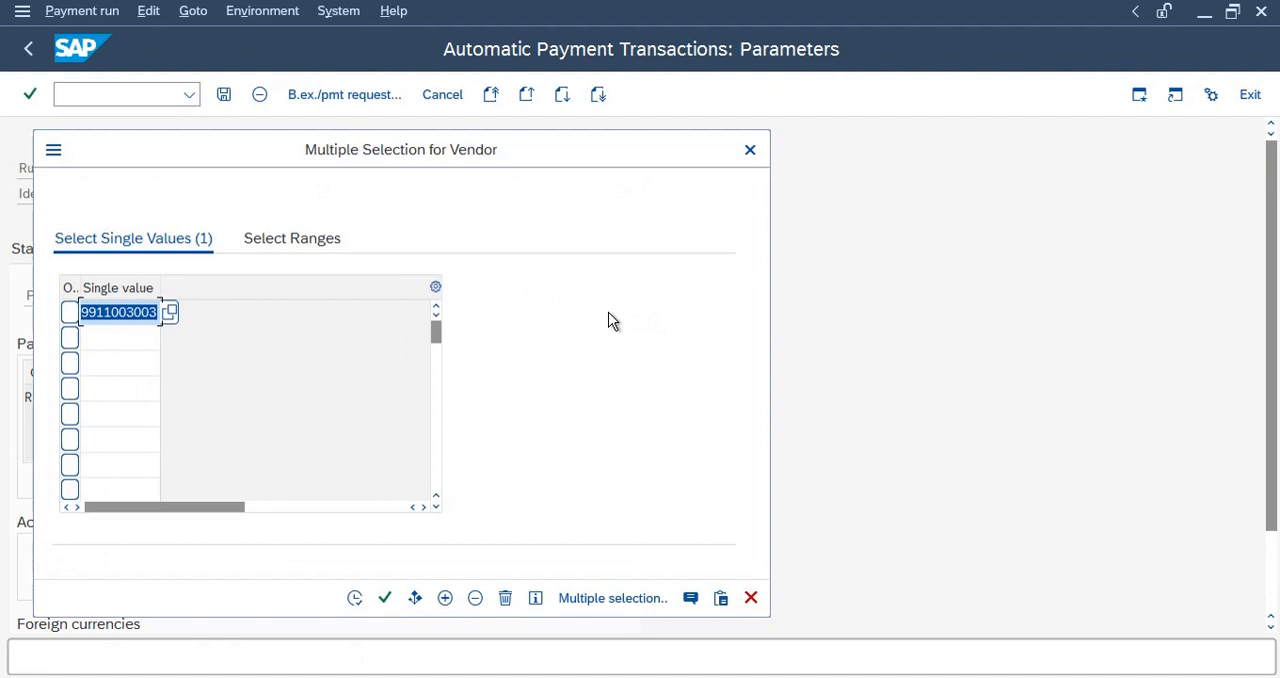
left_click(750, 150)
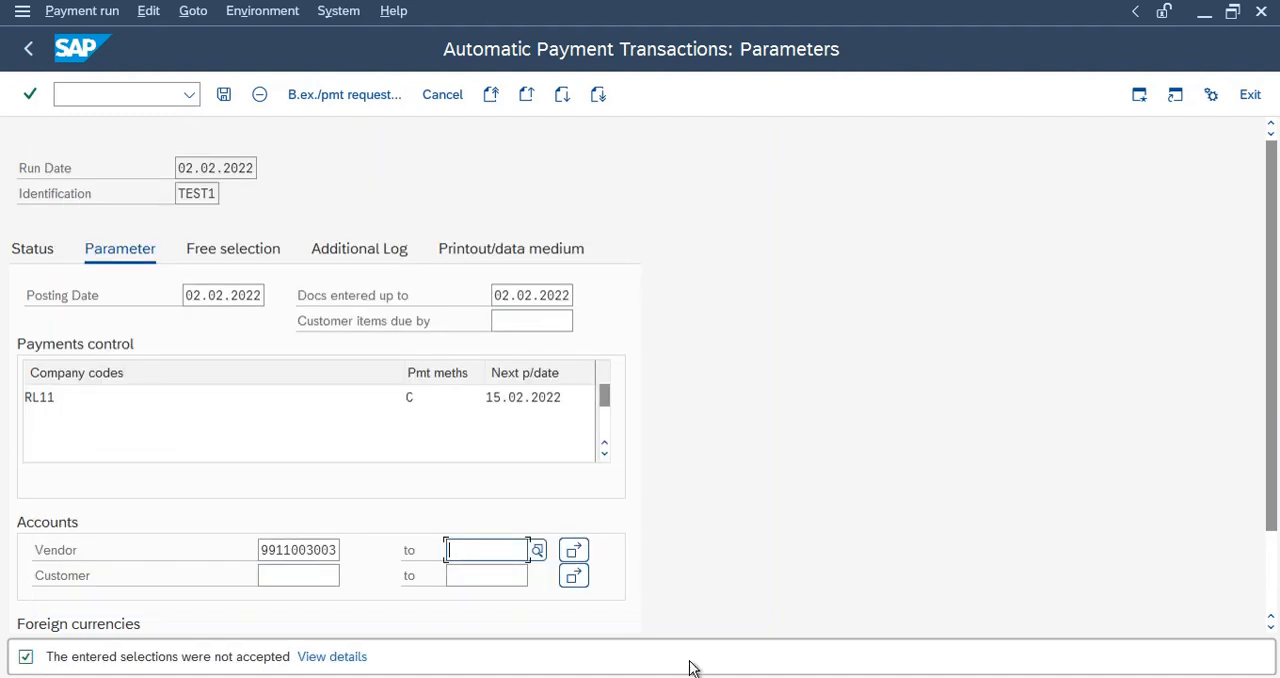
Choose Document Number (BKPF-BELNR) as the first field name in the free selection criteria.
left_click(234, 251)
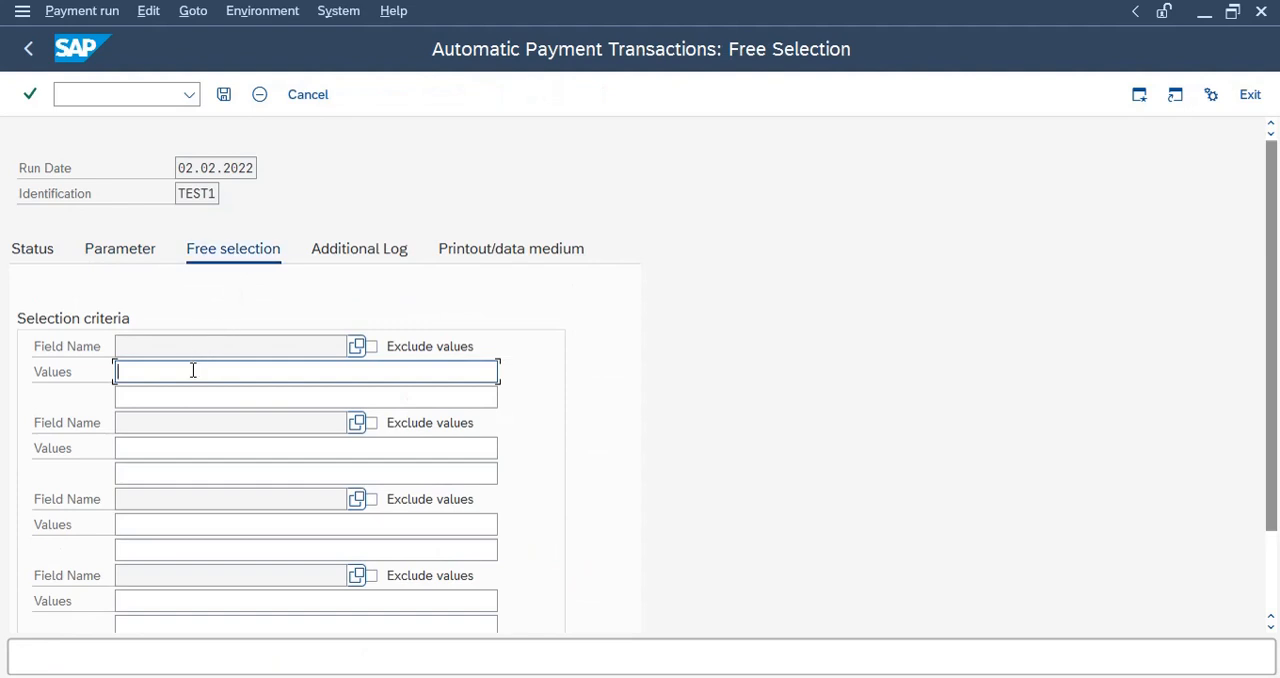
left_click(357, 347)
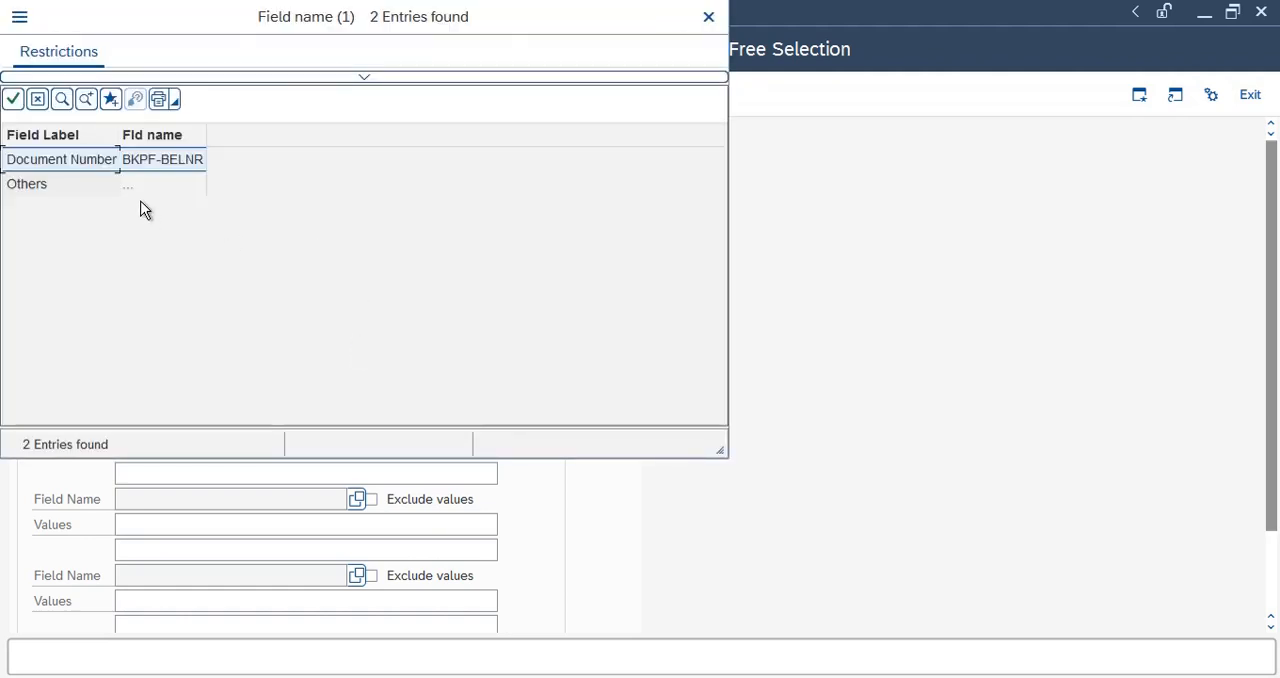
double_click(97, 158)
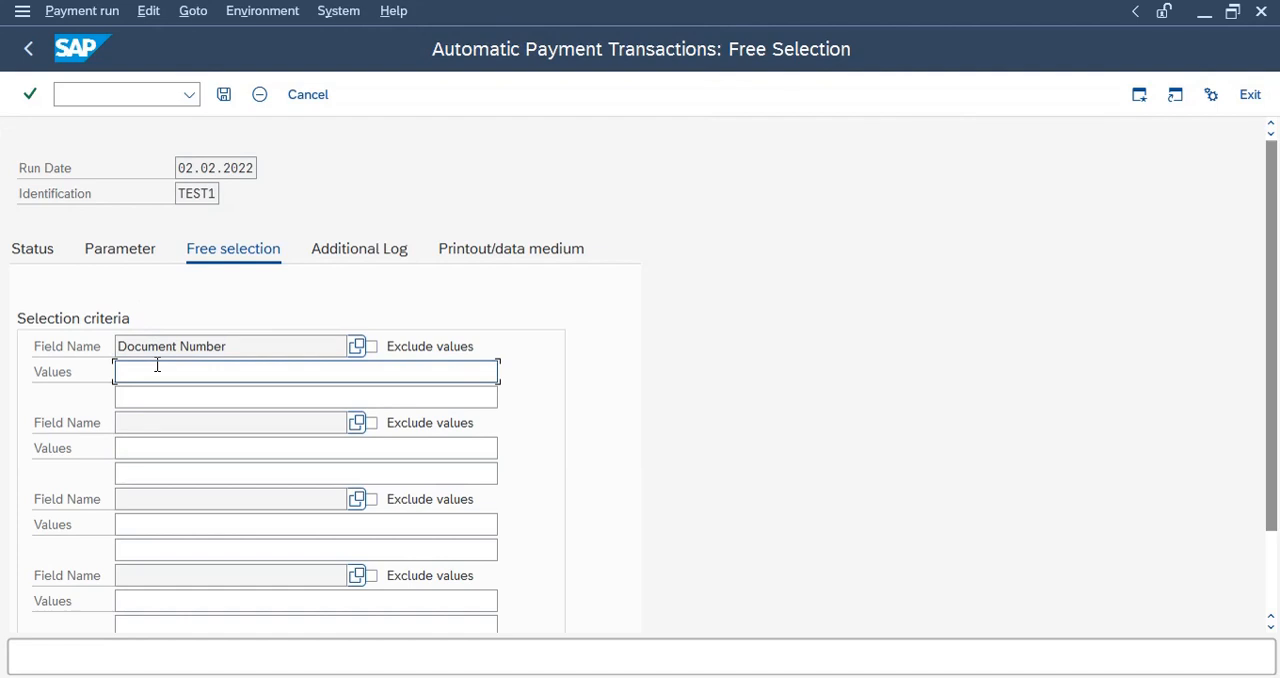
type("506")
left_click_drag(154, 370, 6, 341)
key("BackSpace")
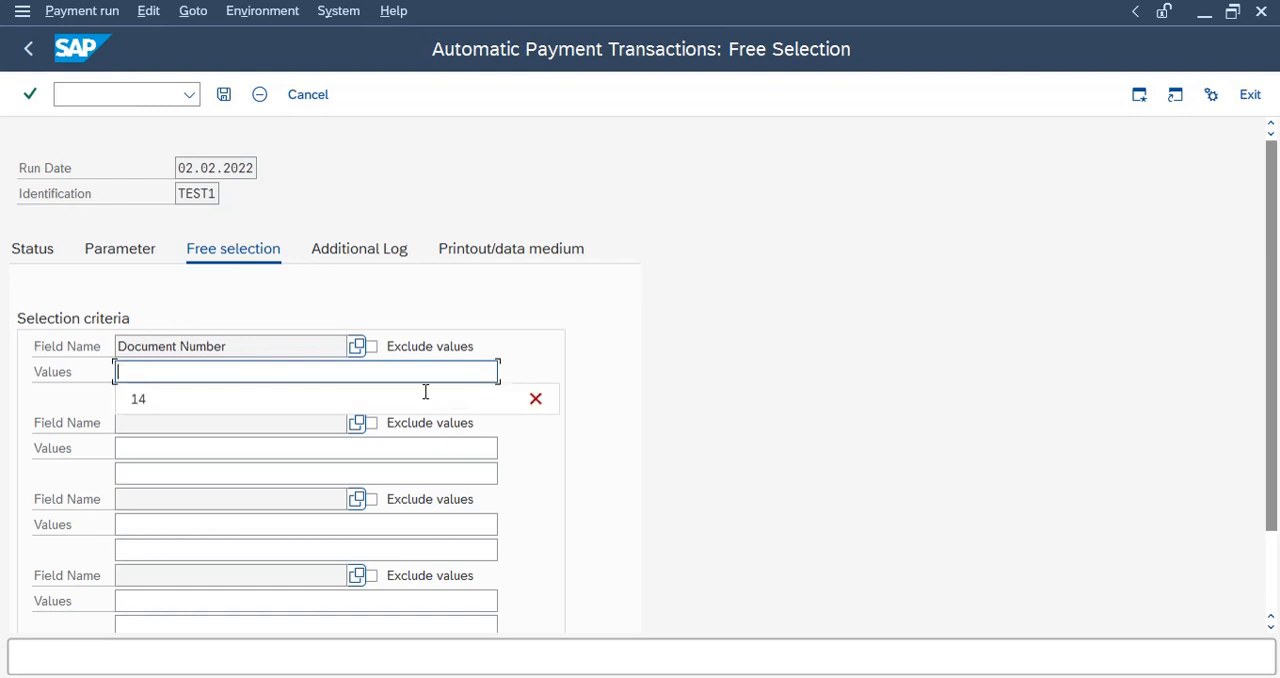
Examine the other fields offered for the first selection criterion, including those of the vendor master record, without choosing one.
left_click(357, 345)
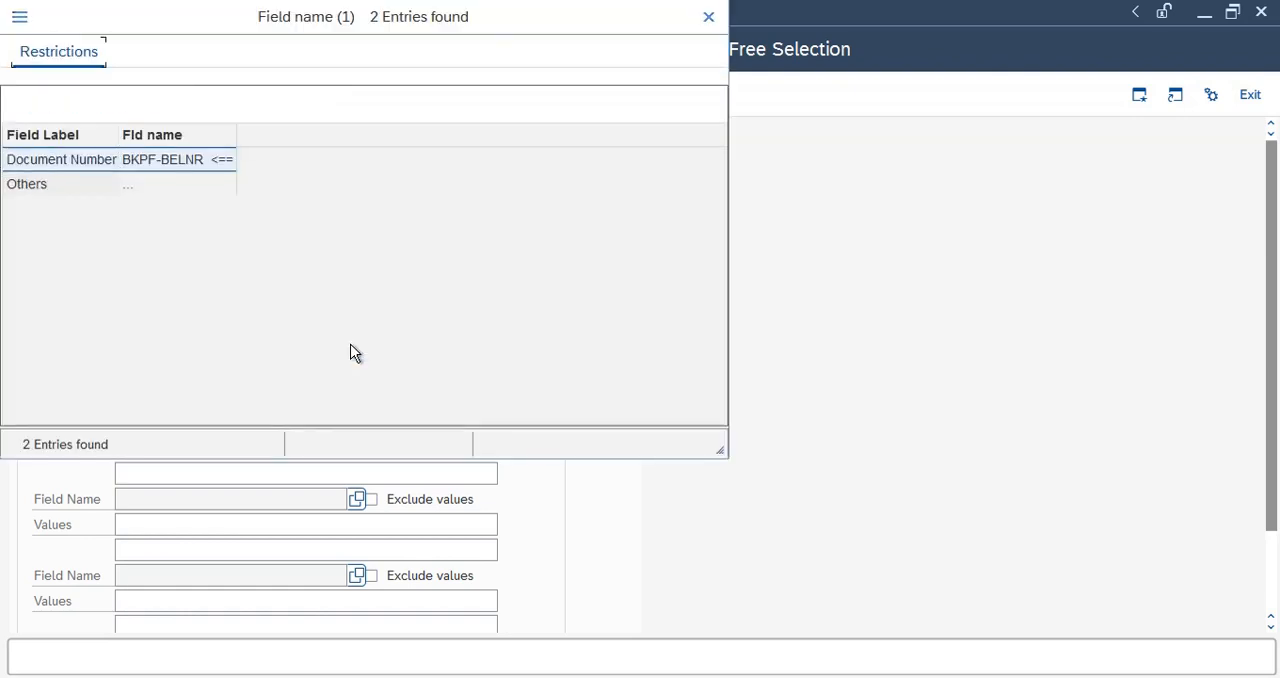
left_click(67, 185)
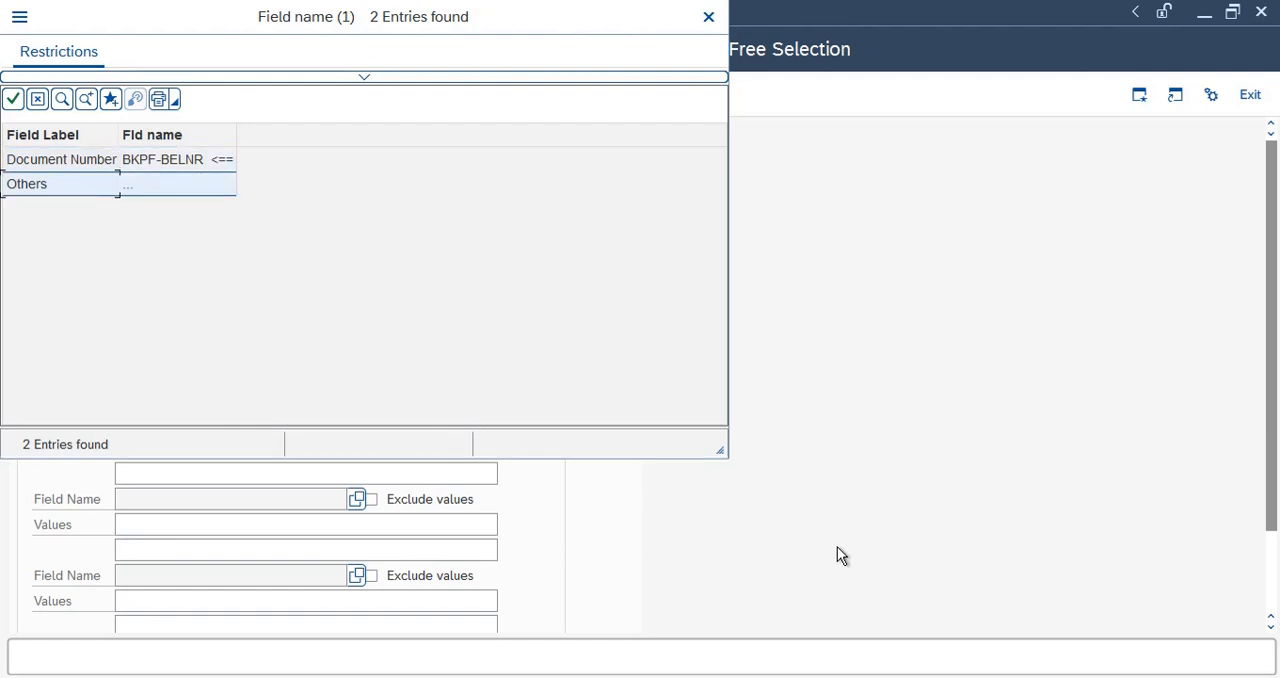
left_click(709, 17)
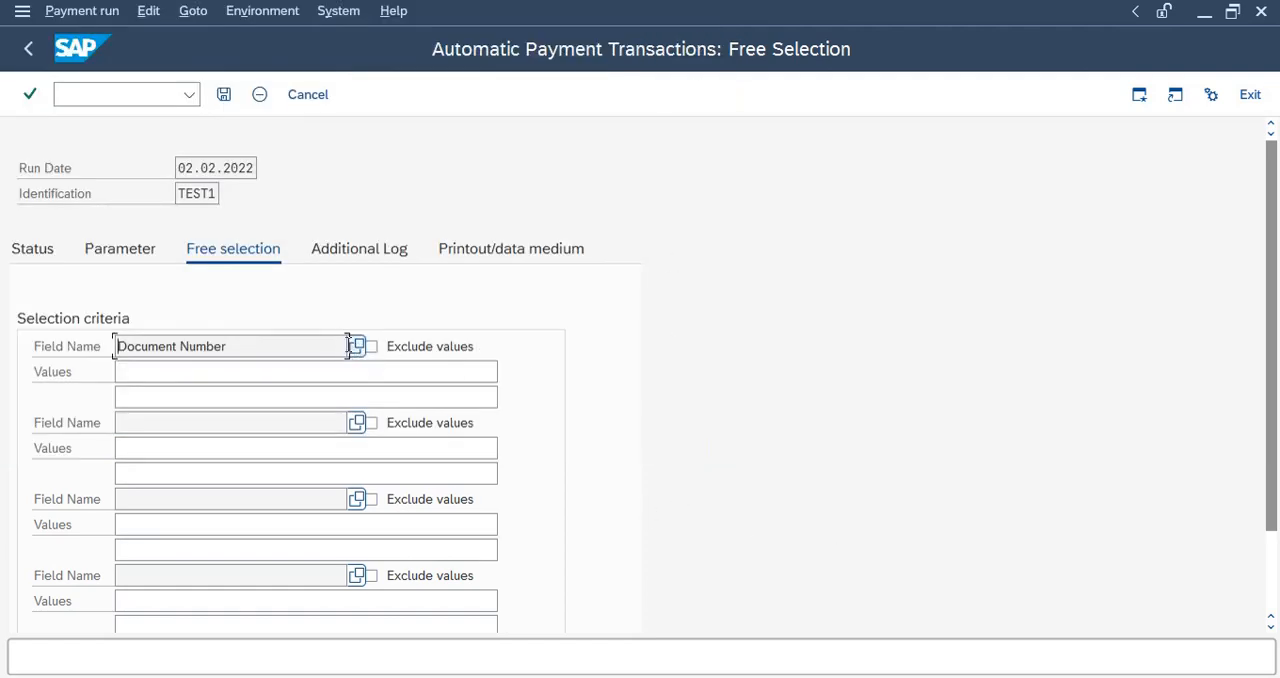
left_click(356, 346)
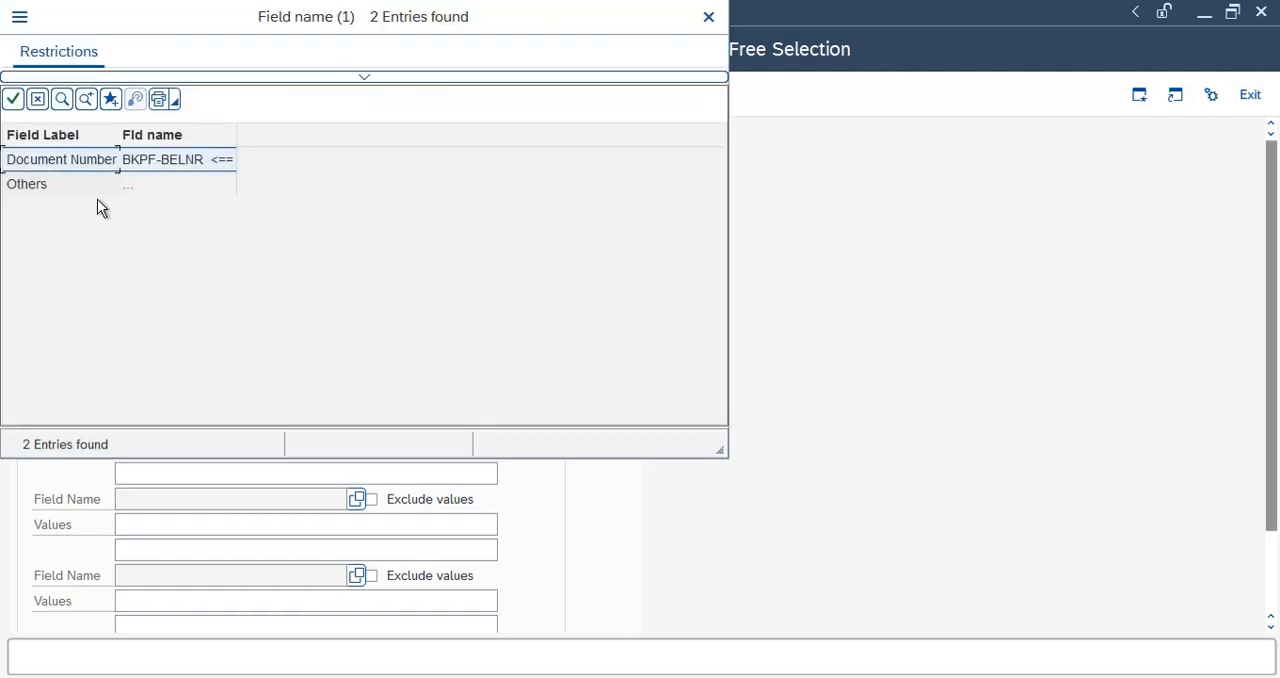
double_click(57, 186)
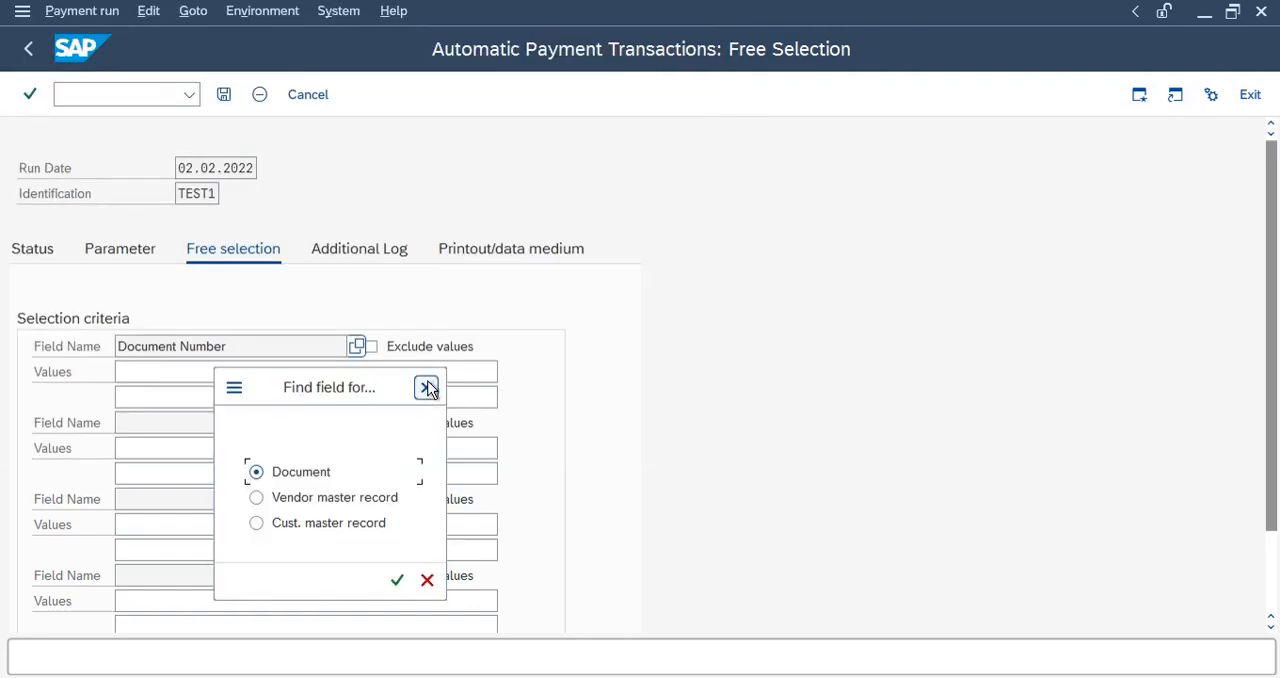
left_click(427, 386)
left_click(77, 186)
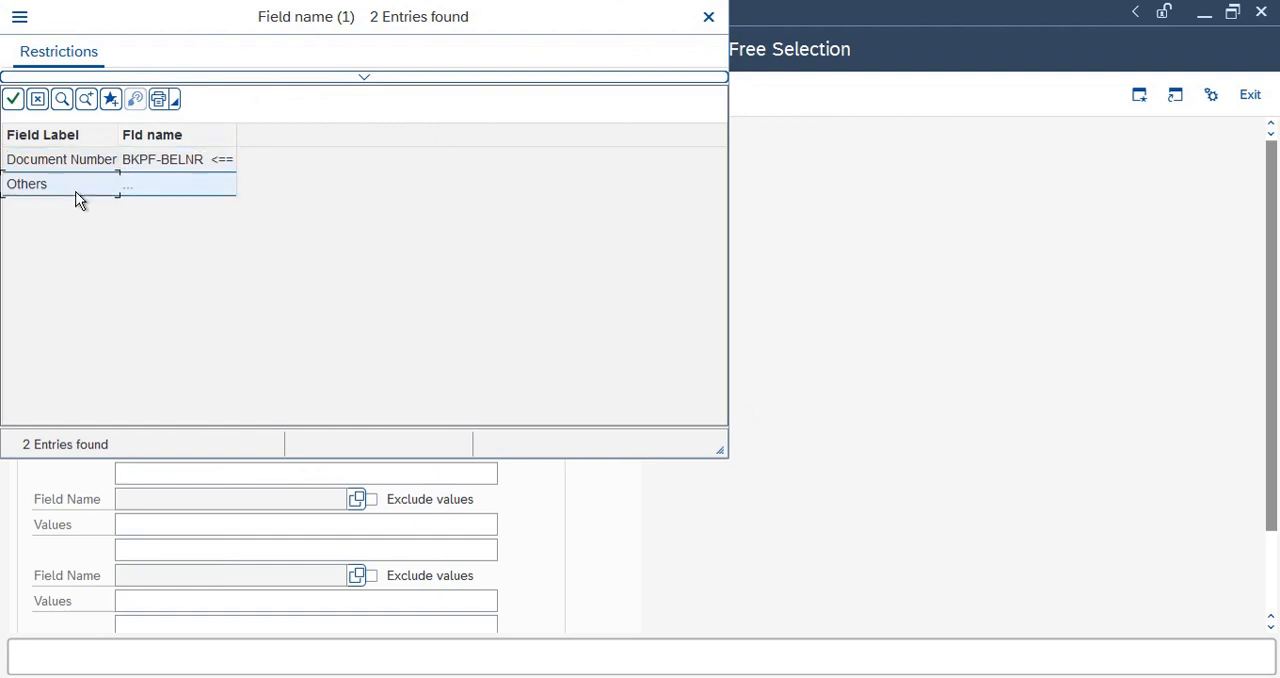
left_click(13, 99)
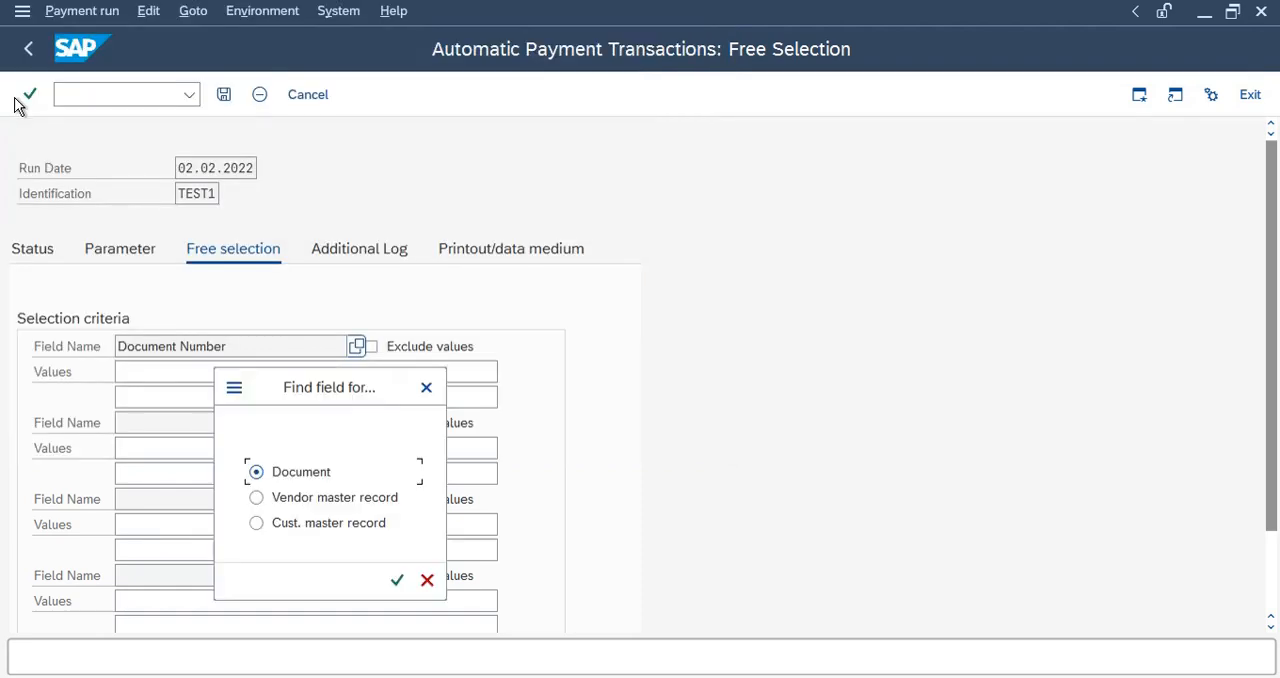
left_click(337, 499)
left_click(400, 584)
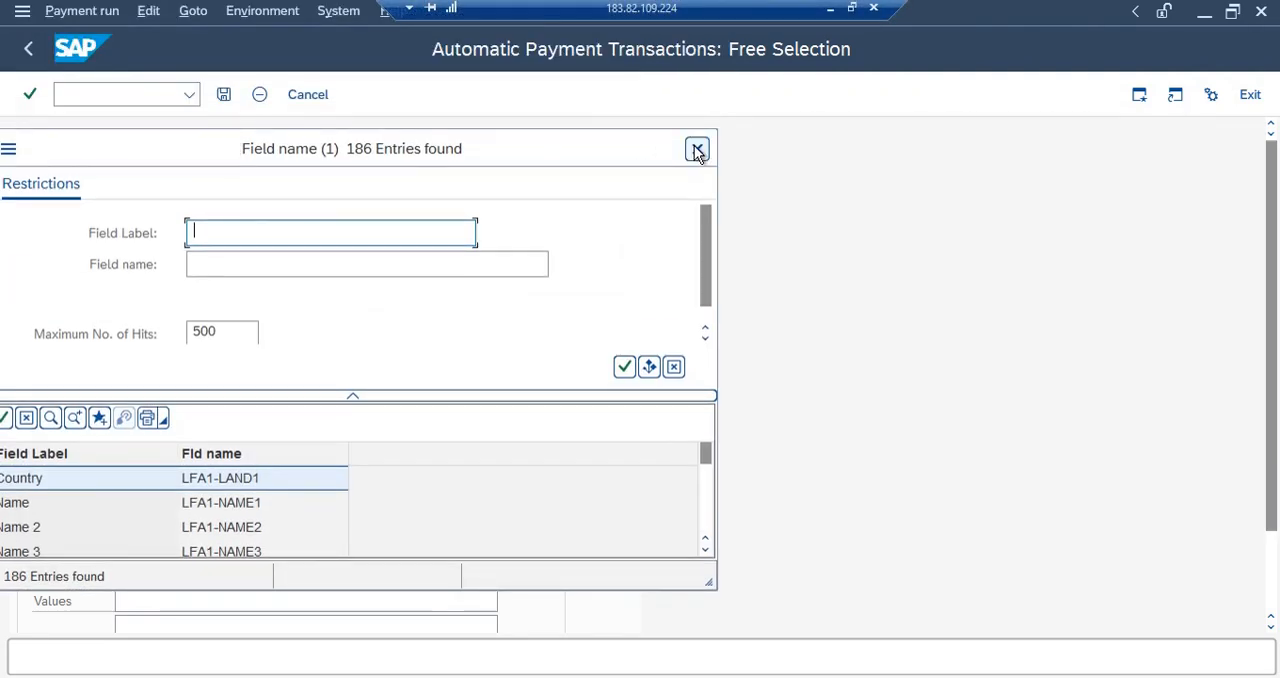
left_click(697, 148)
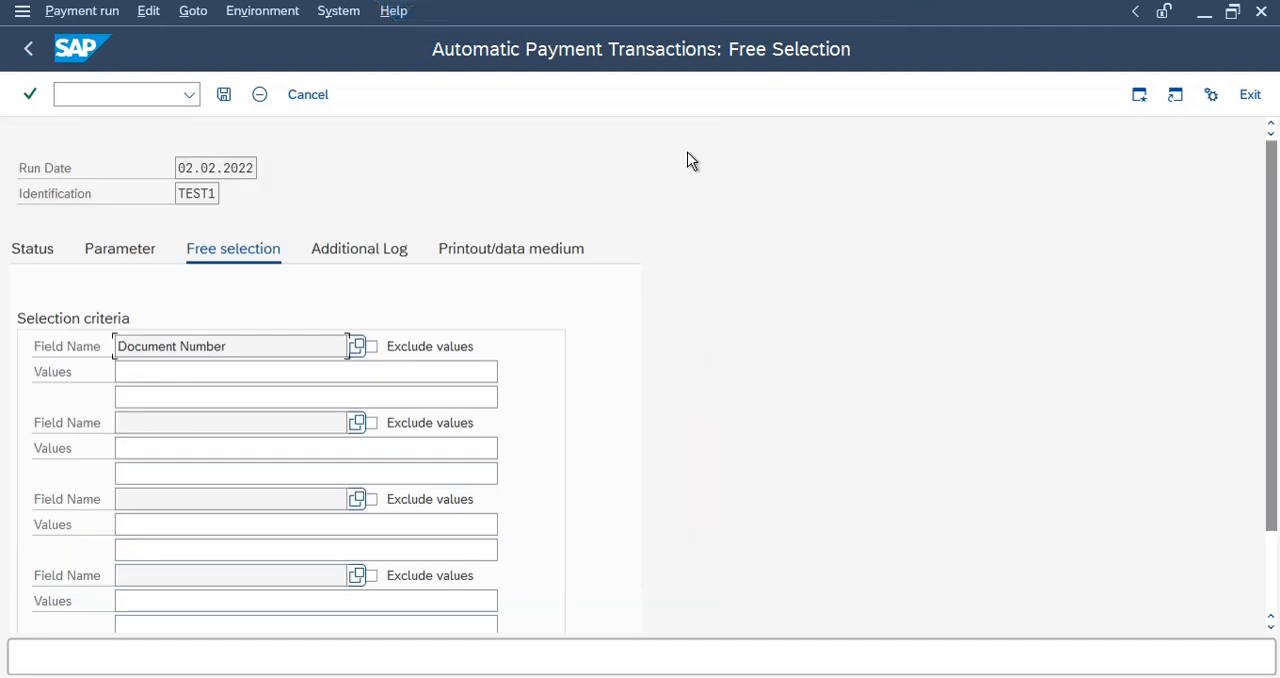
Enable additional logging for due date check, payment method selection in all cases, and line items of the payment documents.
left_click(345, 252)
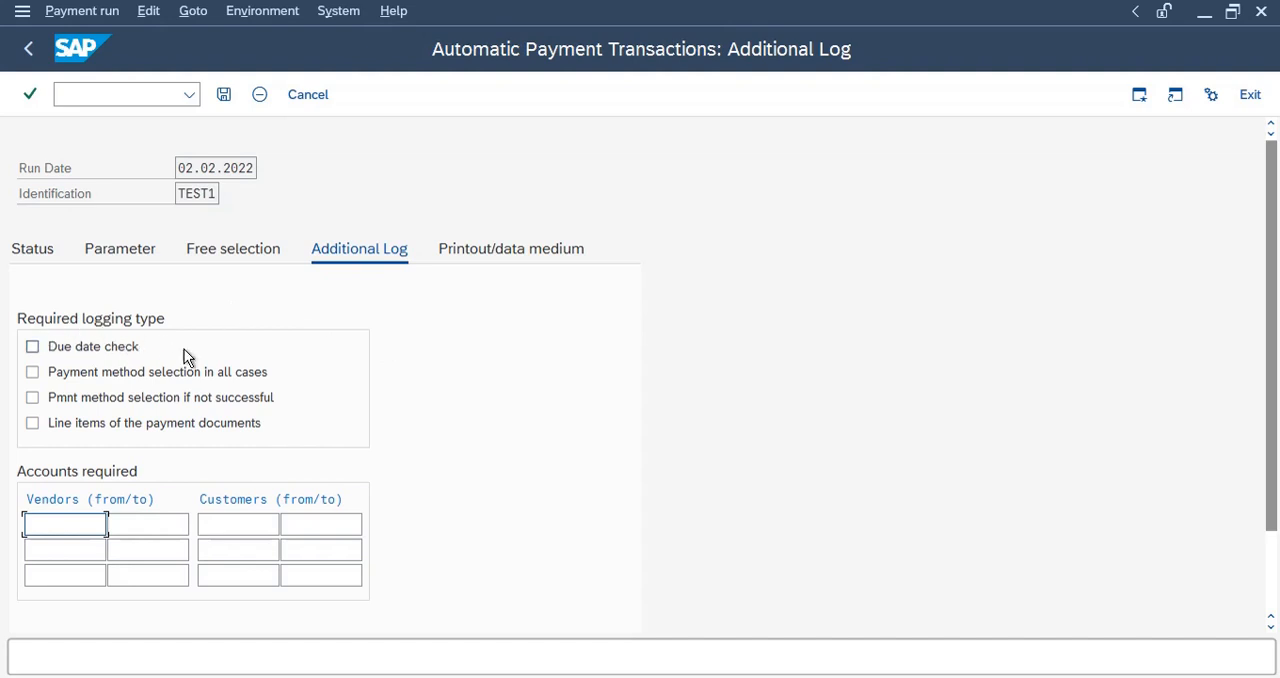
left_click(67, 349)
left_click(92, 374)
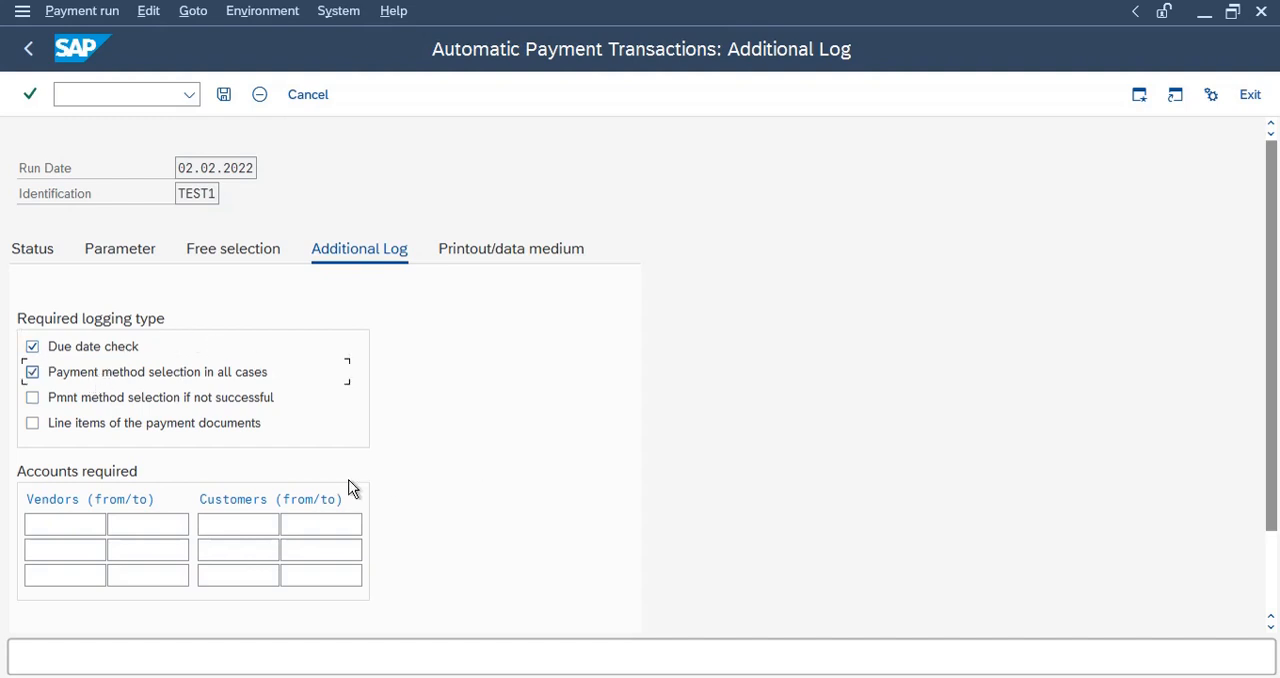
left_click(32, 424)
Enter RL11_CP as the variant for program RFFOUS_C in the form printing/data medium exchange settings.
left_click(514, 256)
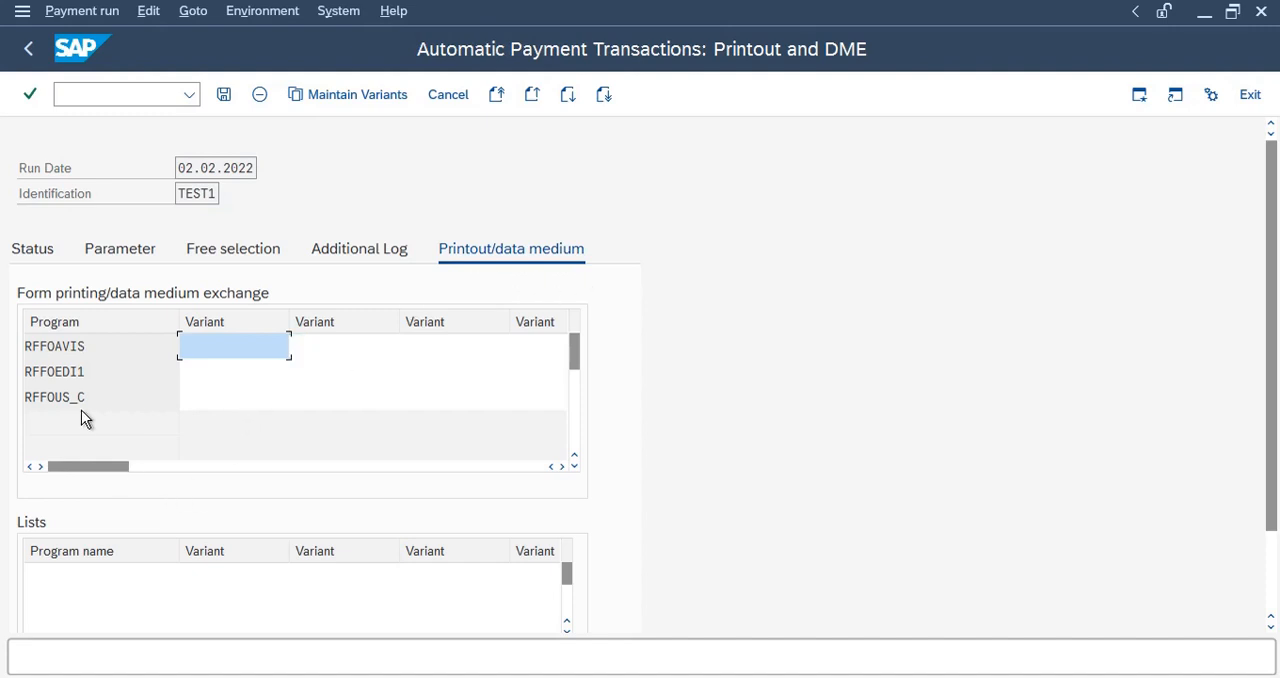
left_click_drag(98, 397, 3, 393)
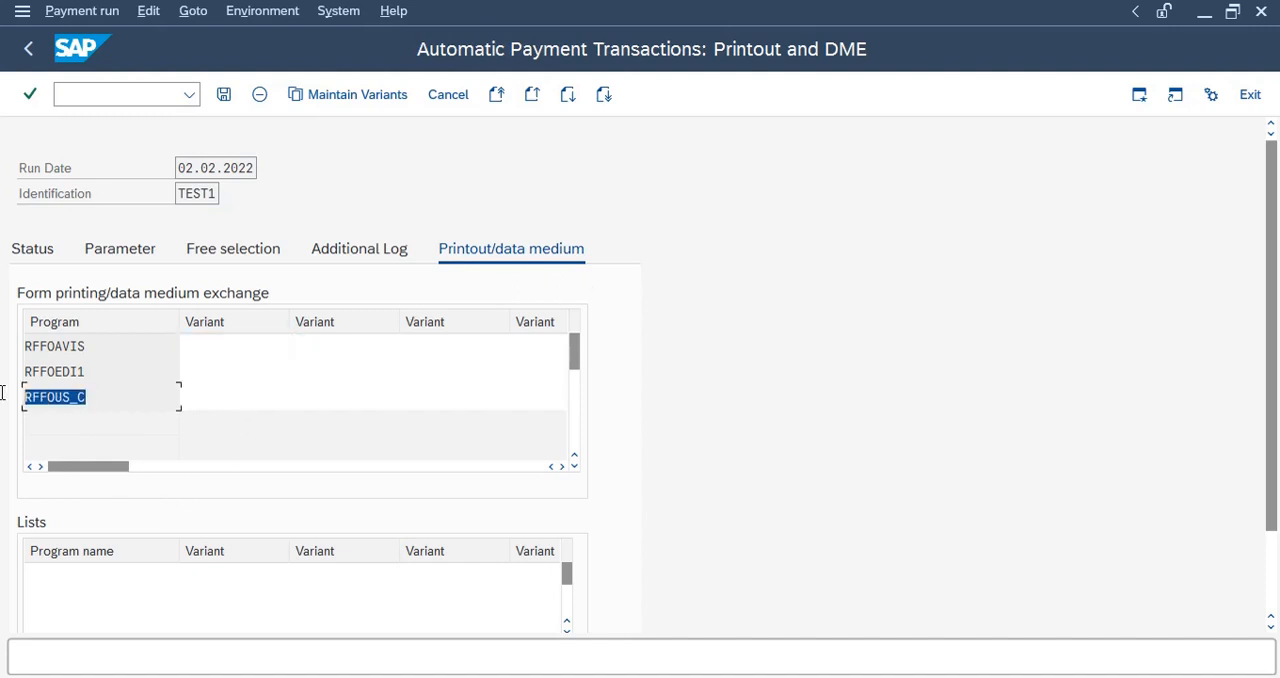
left_click_drag(108, 403, 3, 406)
left_click(216, 397)
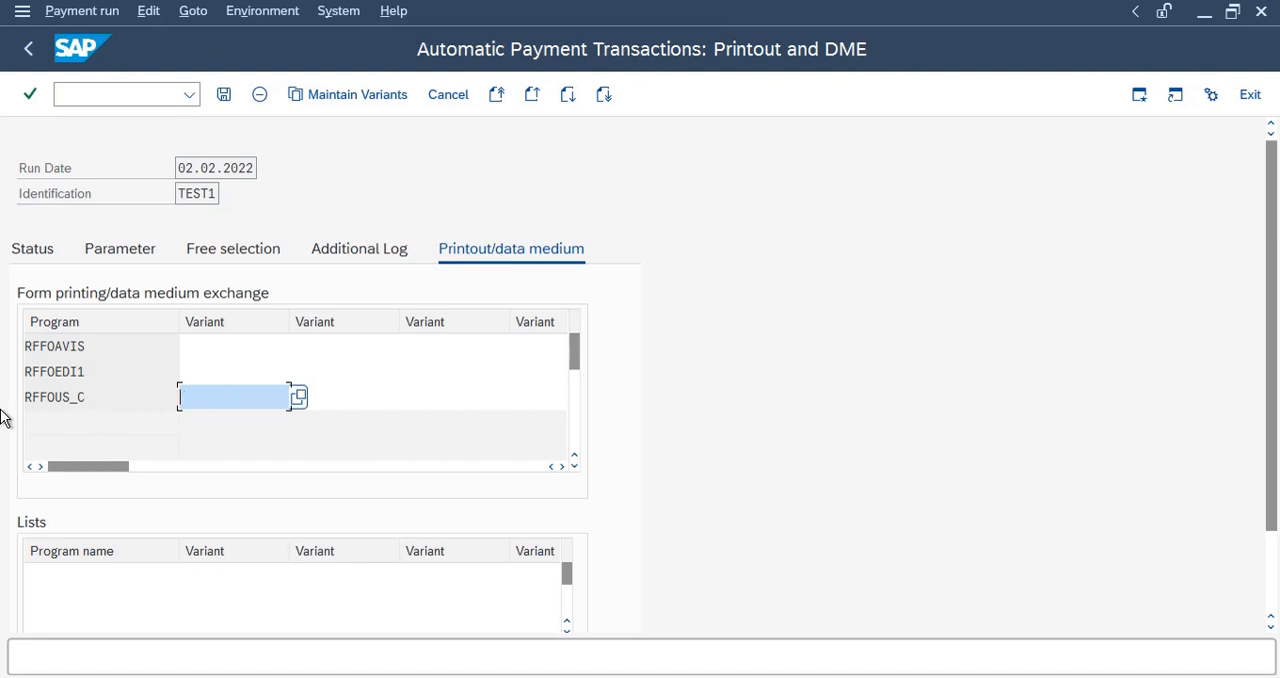
left_click_drag(116, 402, 18, 403)
left_click(210, 396)
type("RL11_")
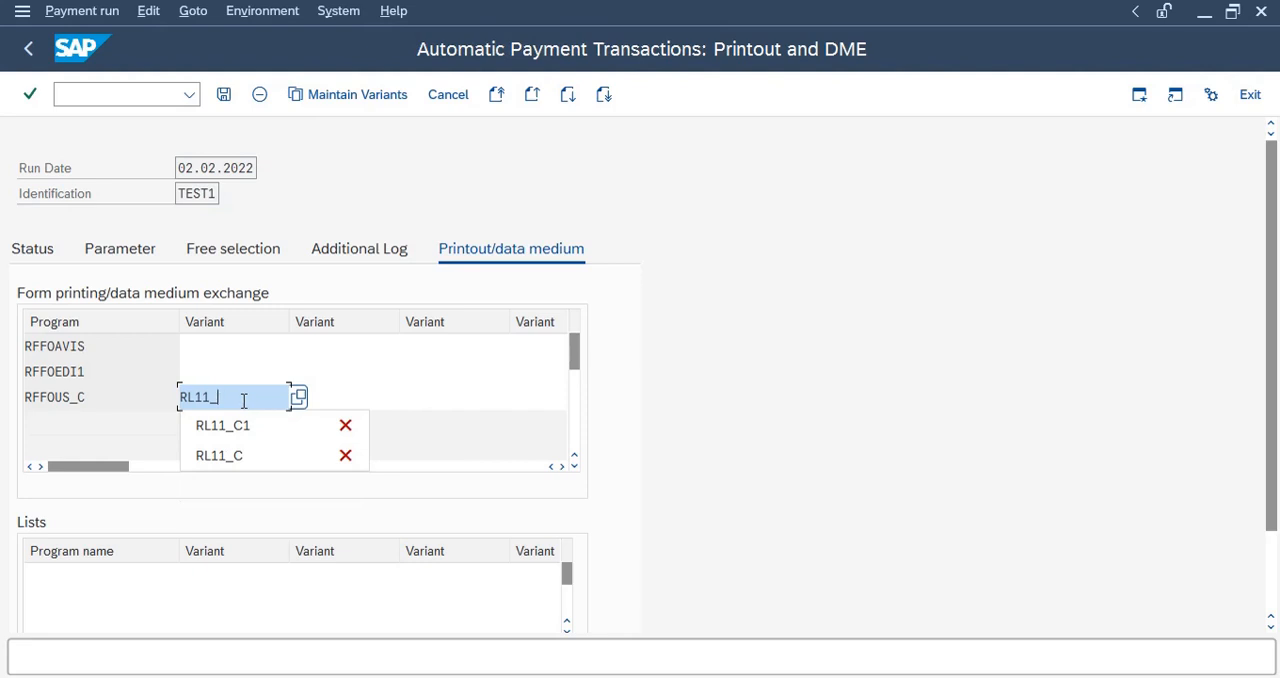
type("CP")
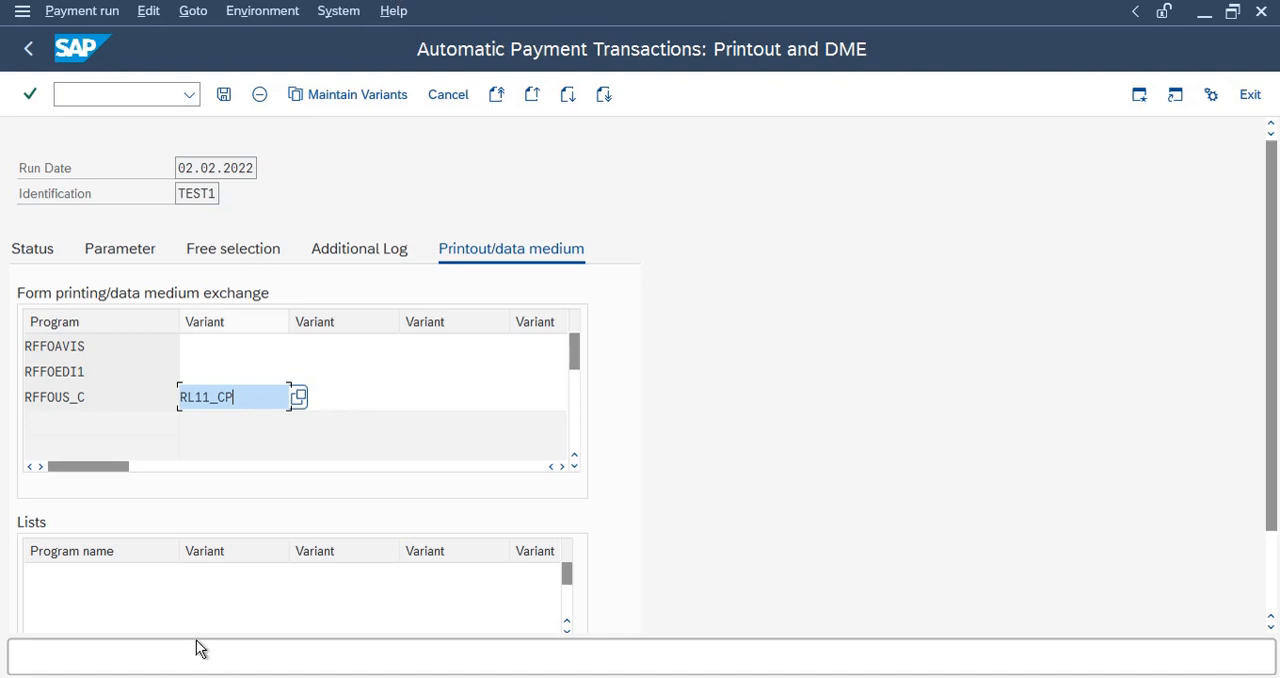
Open variant RL11_CP for maintenance on selection screen 1000 and set paying and sending company codes to RL11 with payment method C.
left_click(340, 97)
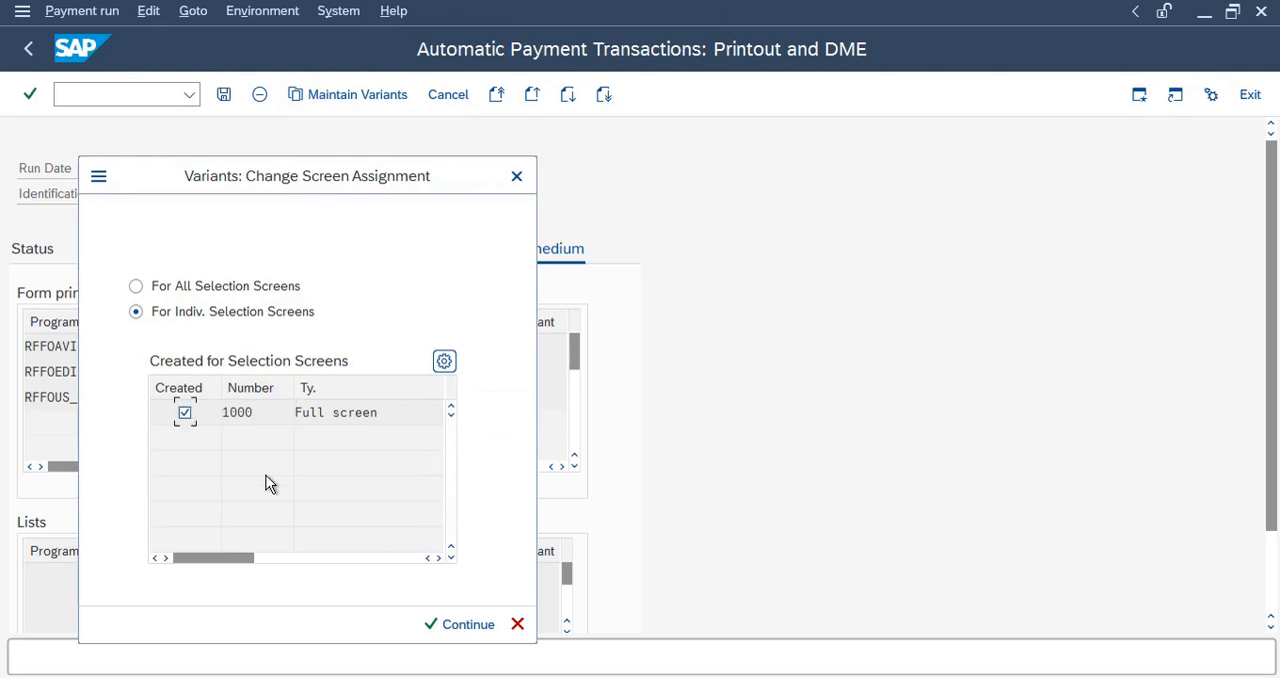
left_click(449, 632)
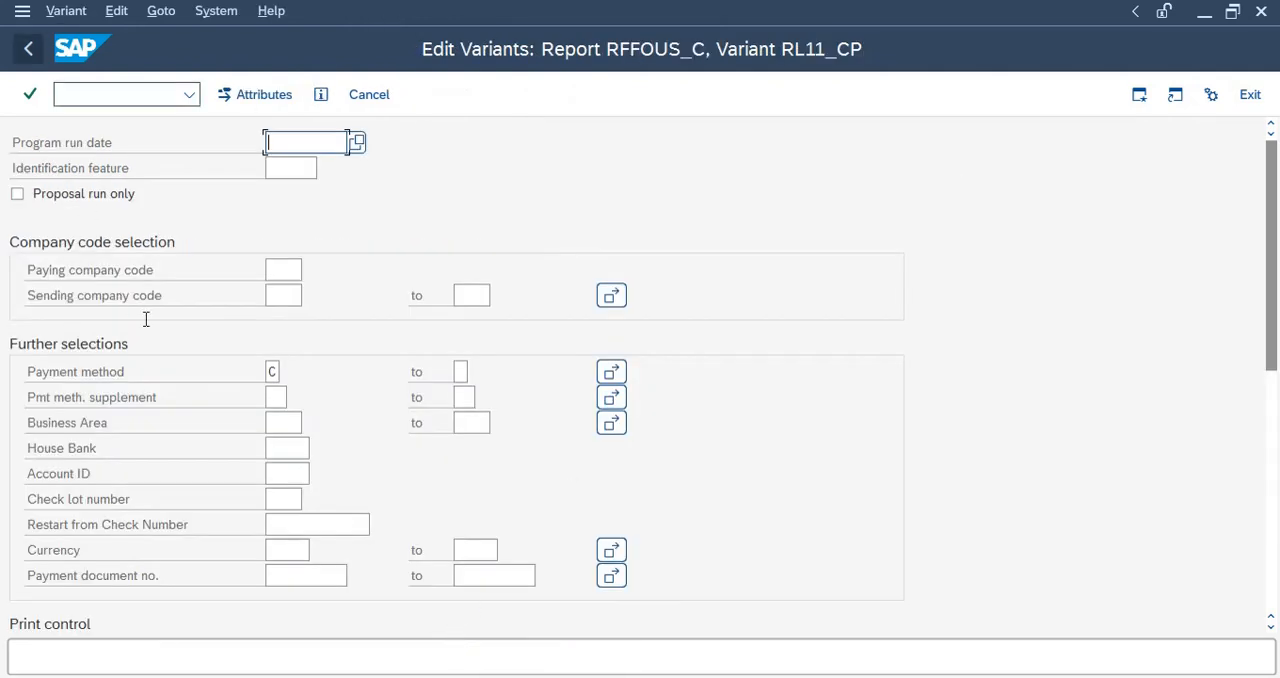
left_click(285, 269)
left_click(289, 300)
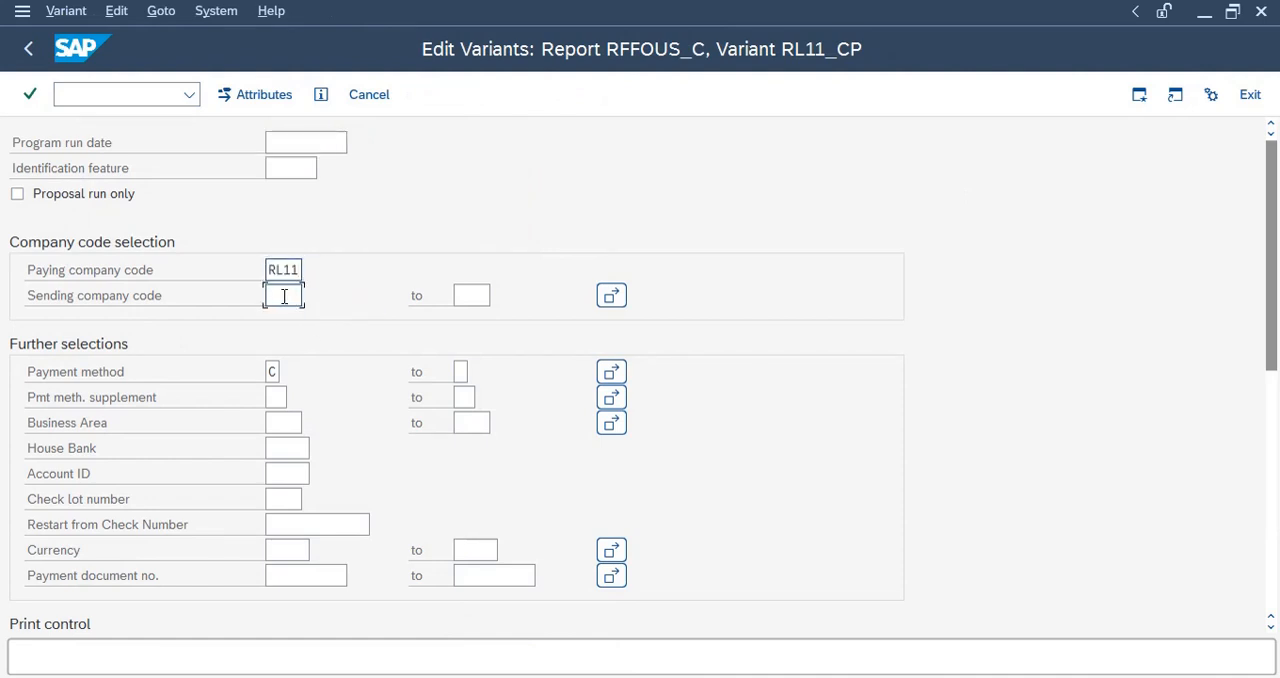
left_click(286, 296)
left_click(295, 323)
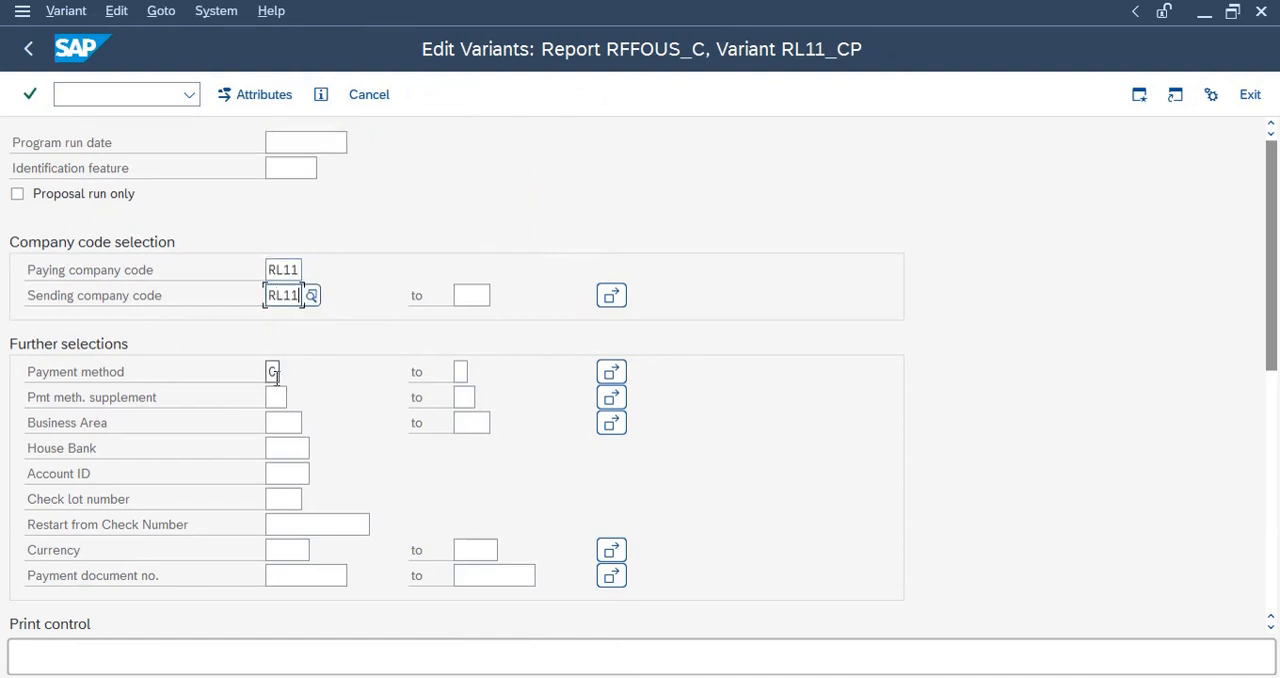
left_click(271, 372)
type("C")
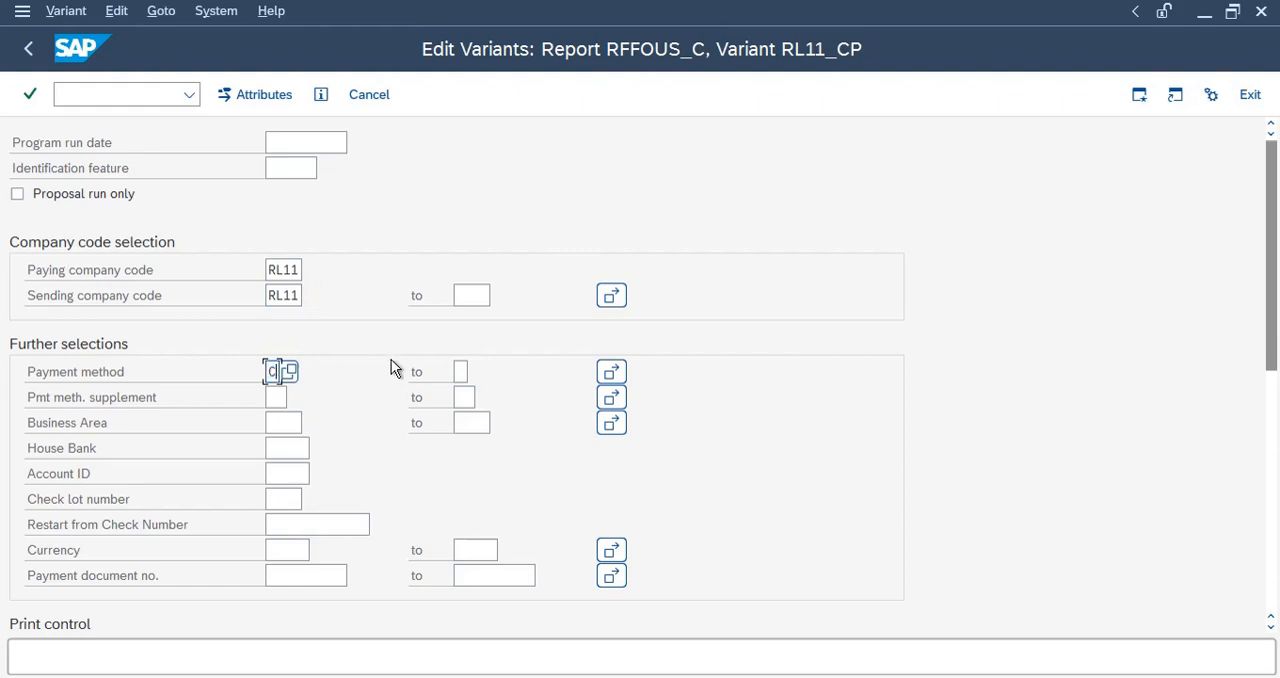
Select SBI1 as both the house bank and the account ID for variant RL11_CP.
left_click(286, 448)
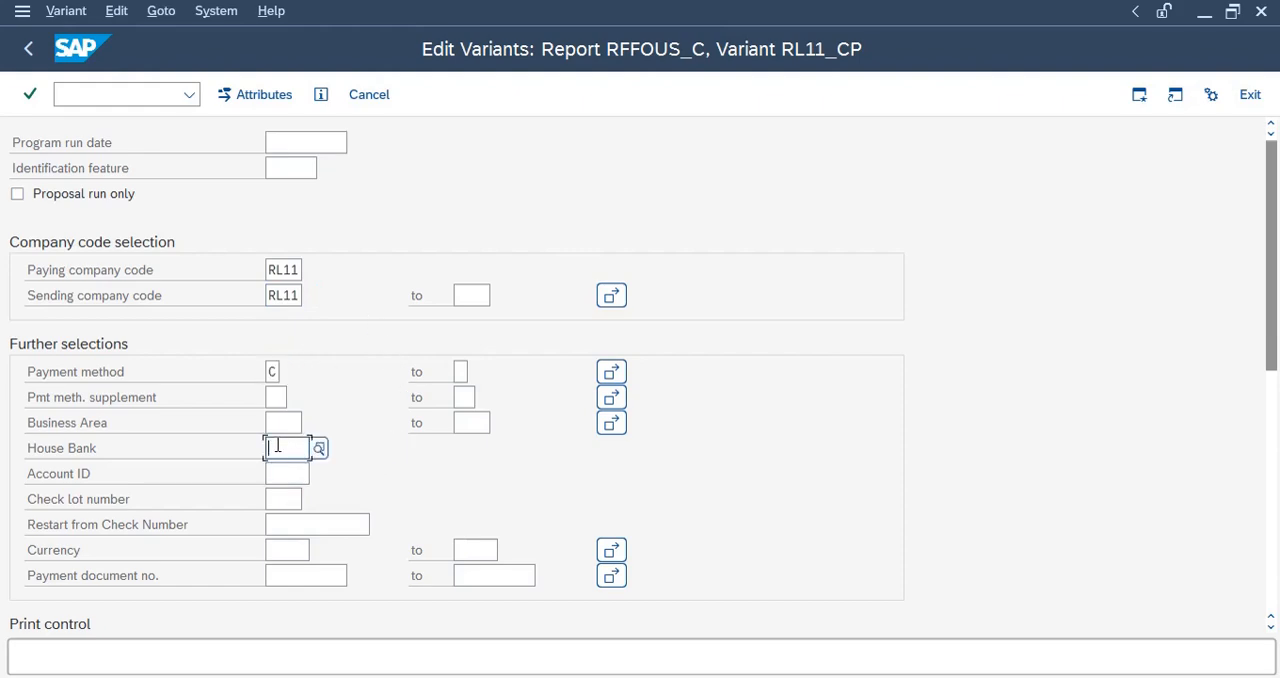
left_click(321, 450)
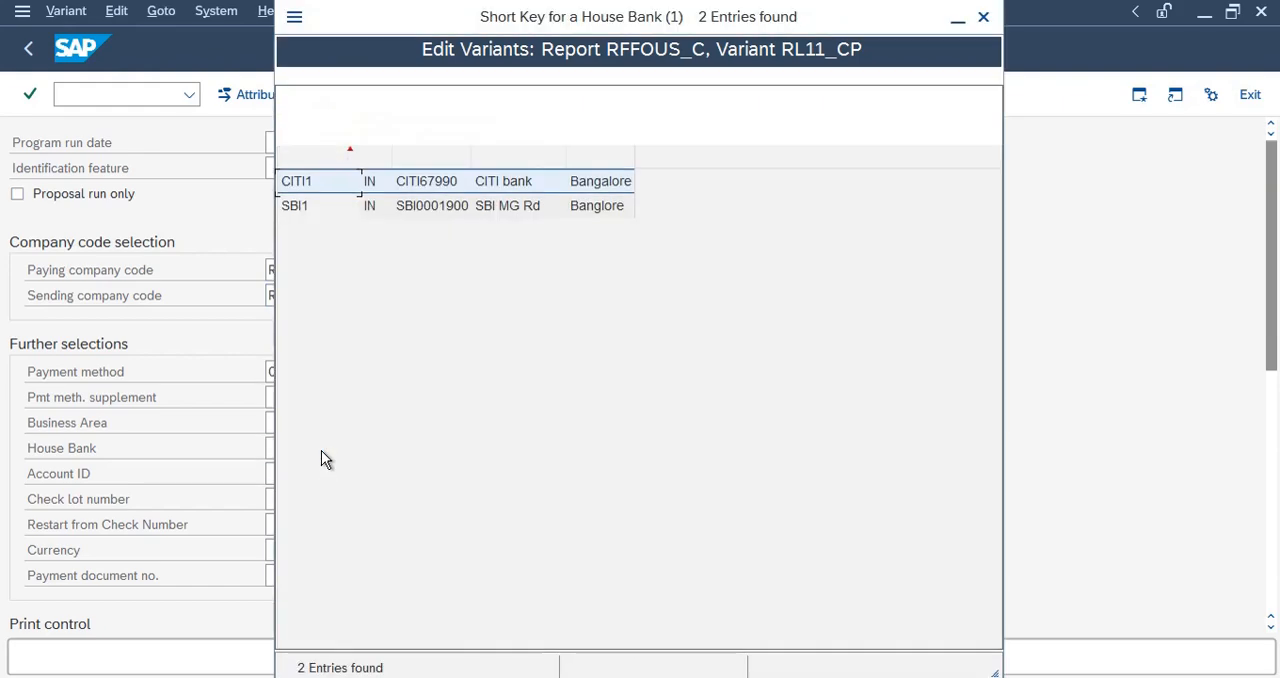
left_click(415, 208)
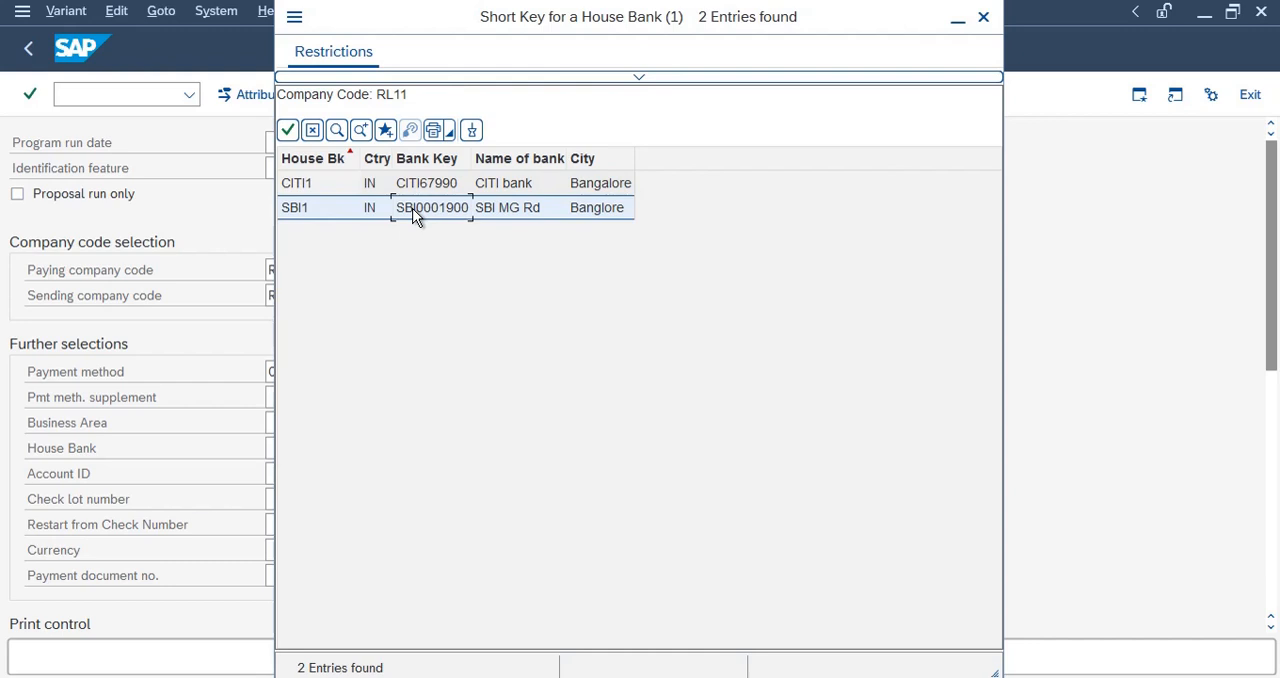
double_click(415, 210)
left_click(305, 476)
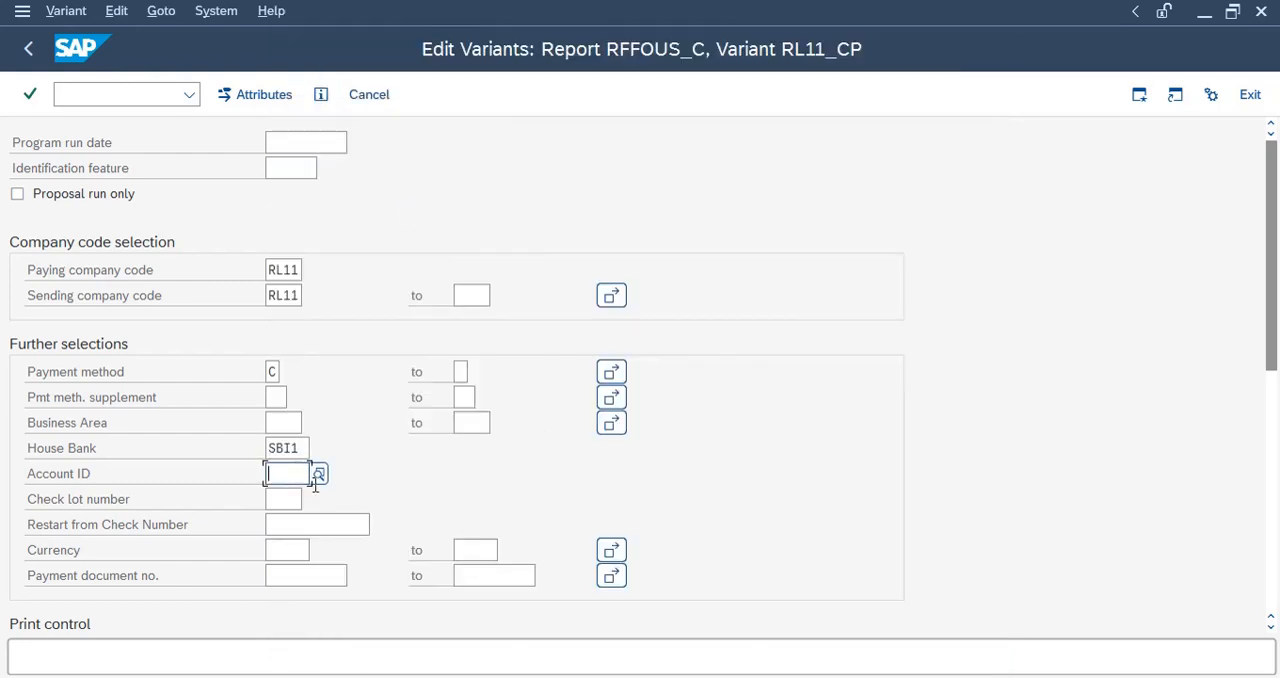
left_click(319, 473)
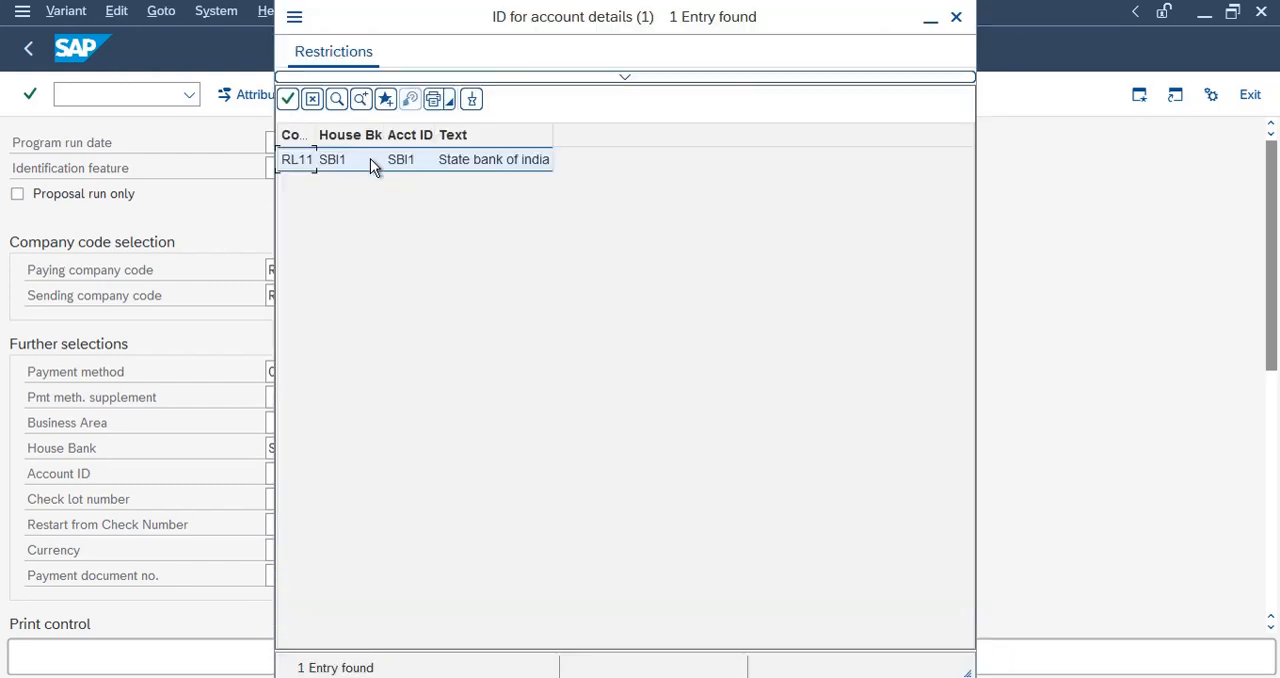
double_click(370, 160)
Select check lot number 1 for variant RL11_CP and set its currency to INR.
left_click(280, 500)
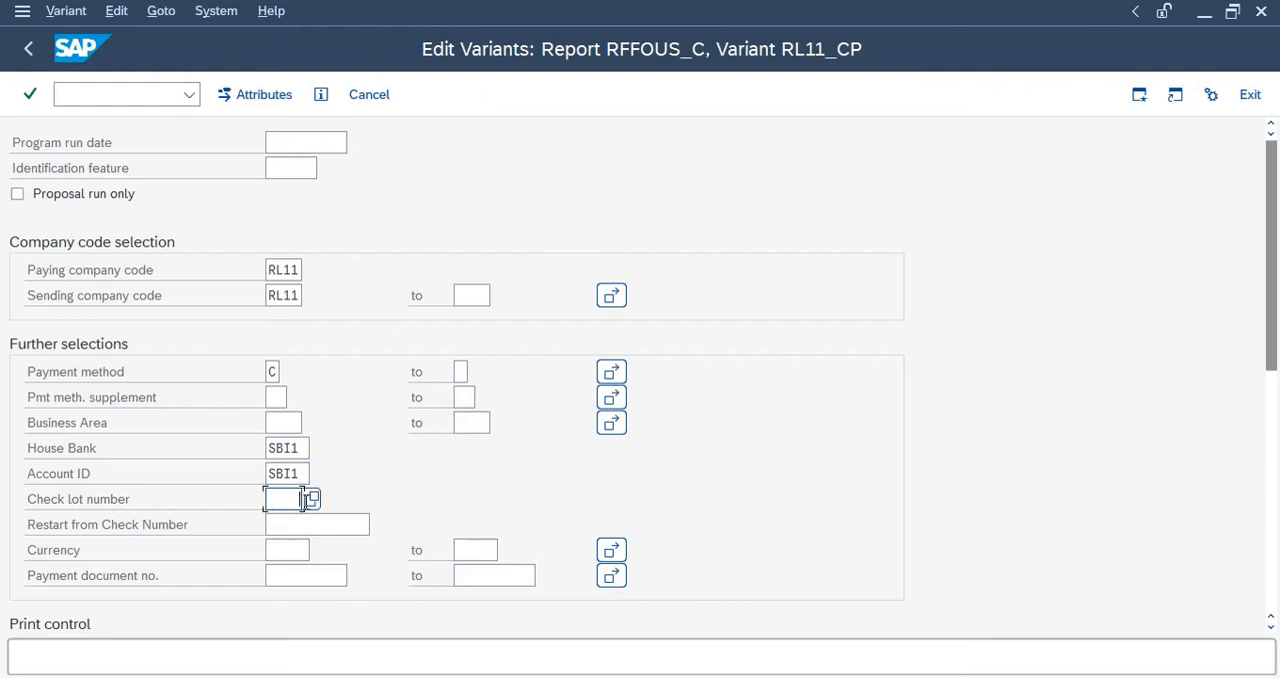
left_click(312, 499)
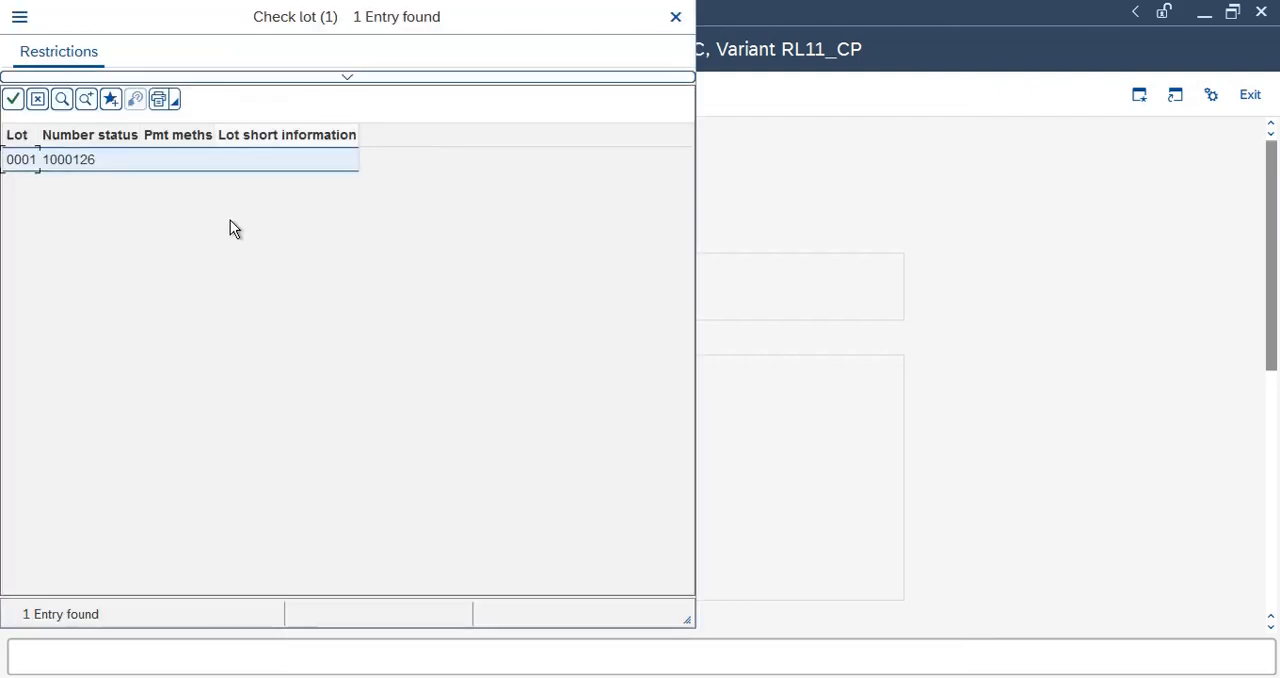
double_click(96, 160)
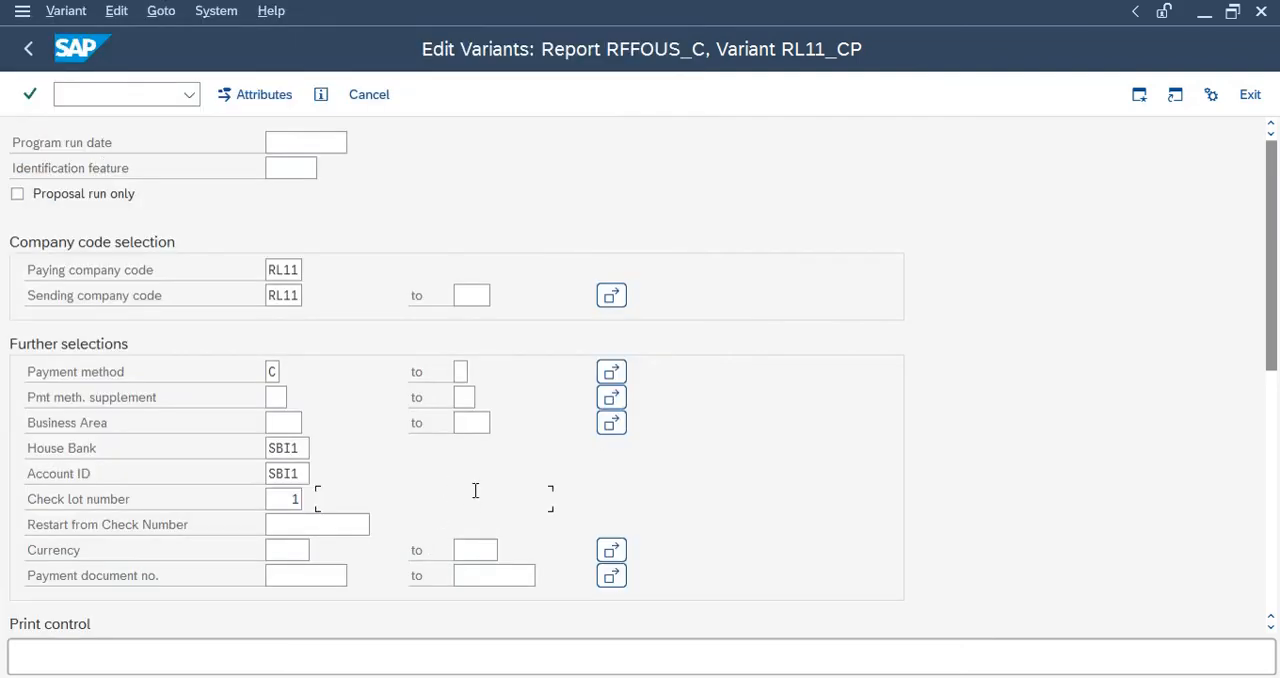
scroll(475, 490, "down", 3)
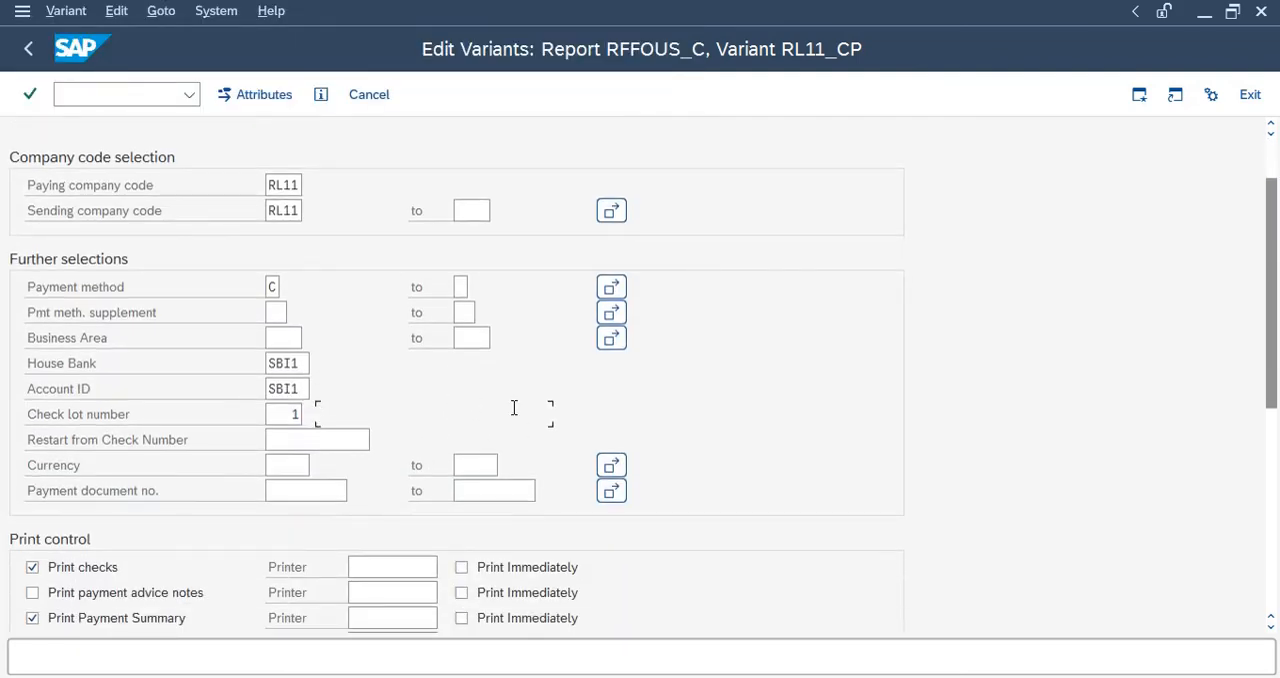
double_click(276, 412)
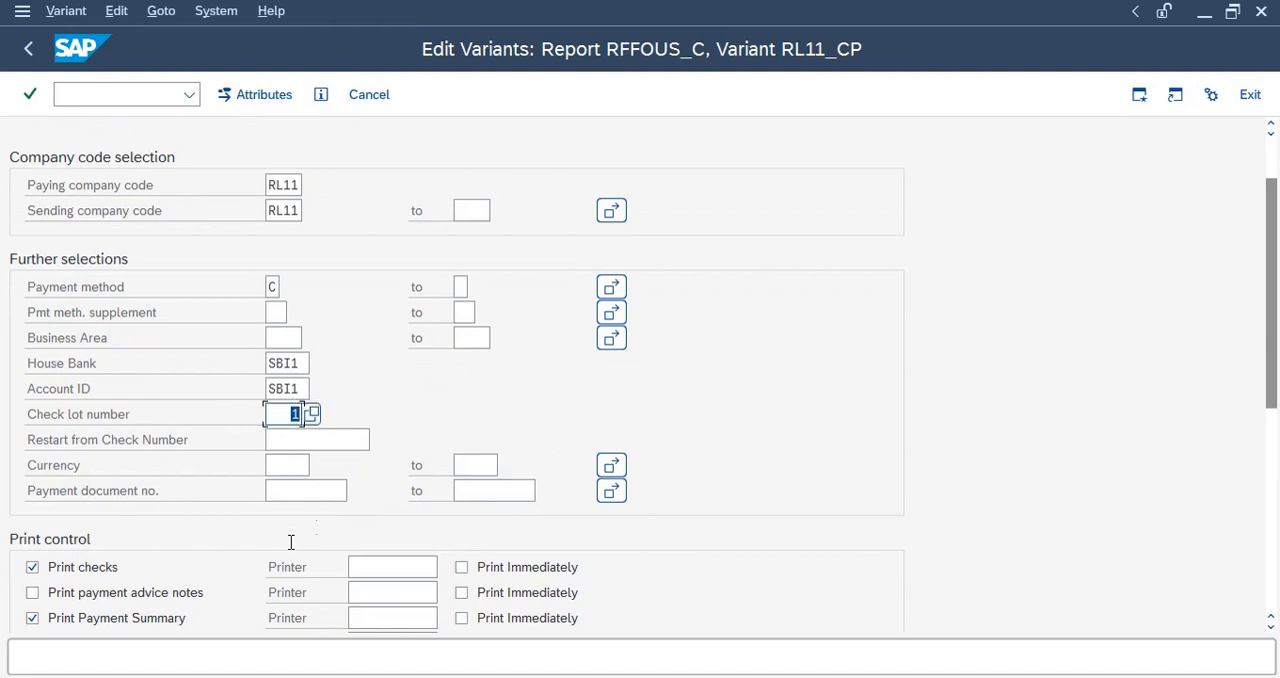
left_click(280, 473)
type("inr")
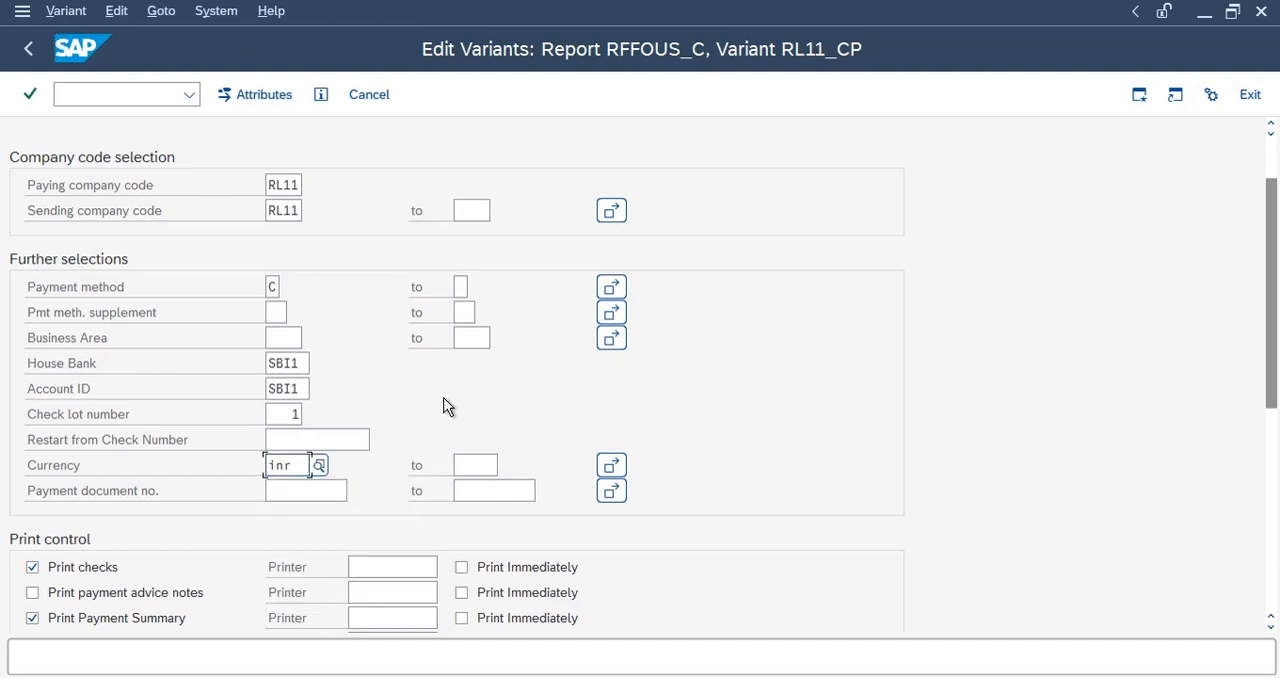
Enable printing of payment advice notes and turn on immediate printing for checks, payment advice notes and the payment summary.
scroll(447, 406, "down", 1)
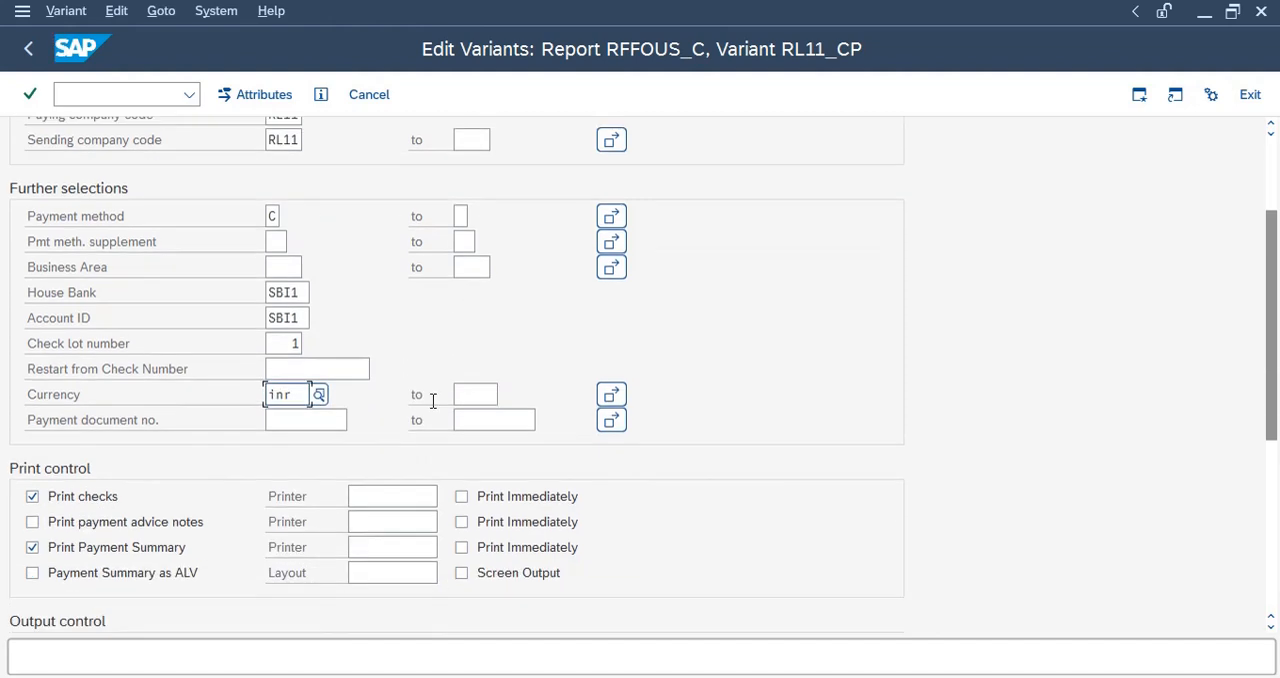
left_click(32, 522)
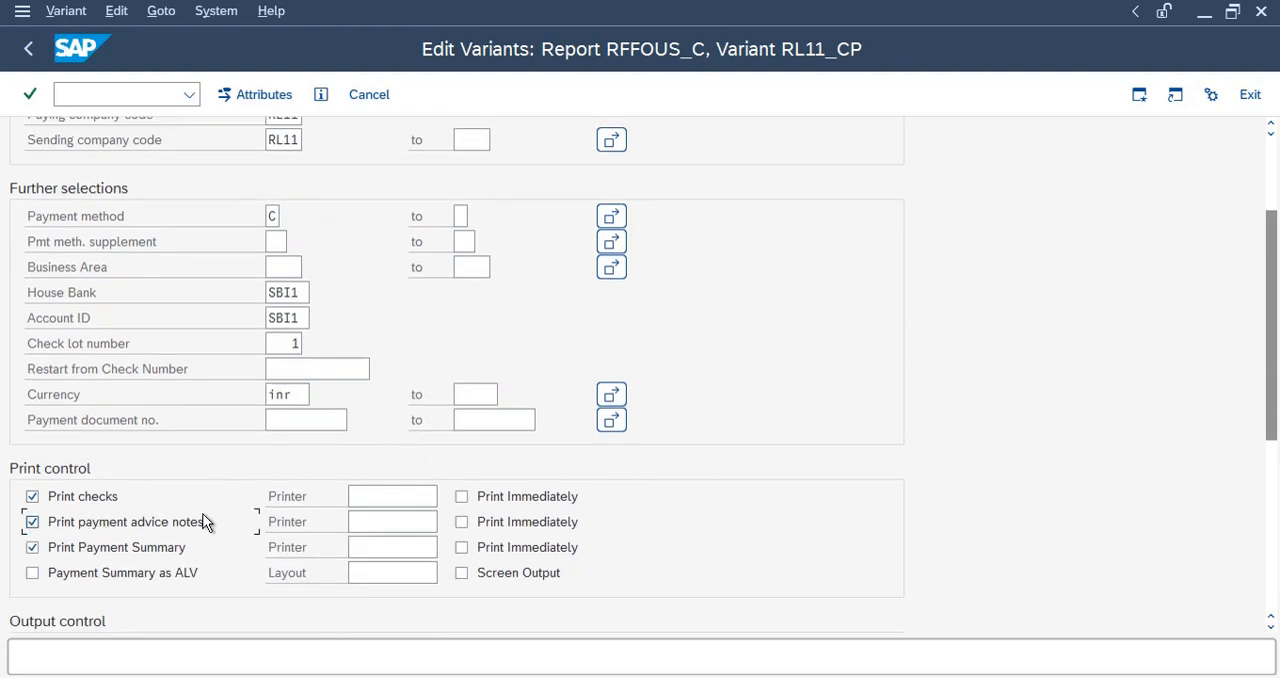
left_click(408, 495)
left_click(493, 505)
left_click(491, 530)
left_click(461, 522)
left_click(462, 548)
left_click(462, 522)
Assign printer LP01 to the checks, payment advice notes and payment summary.
left_click(390, 495)
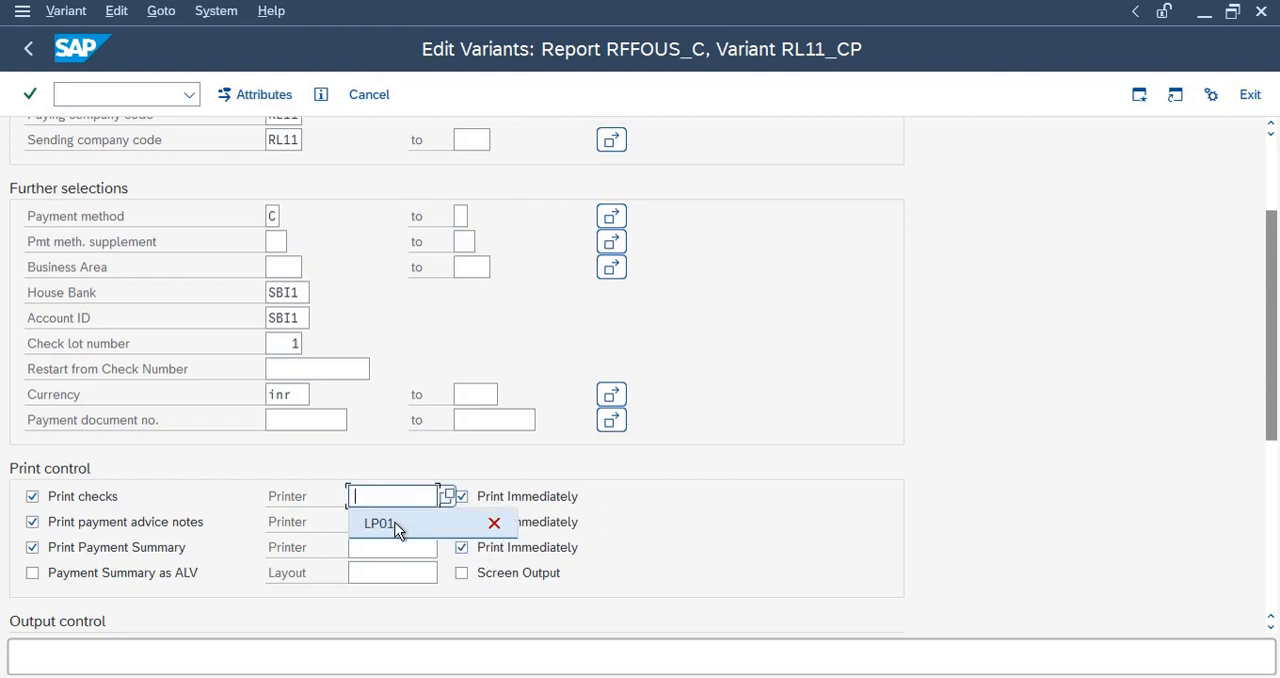
left_click(390, 523)
left_click(392, 521)
left_click(398, 550)
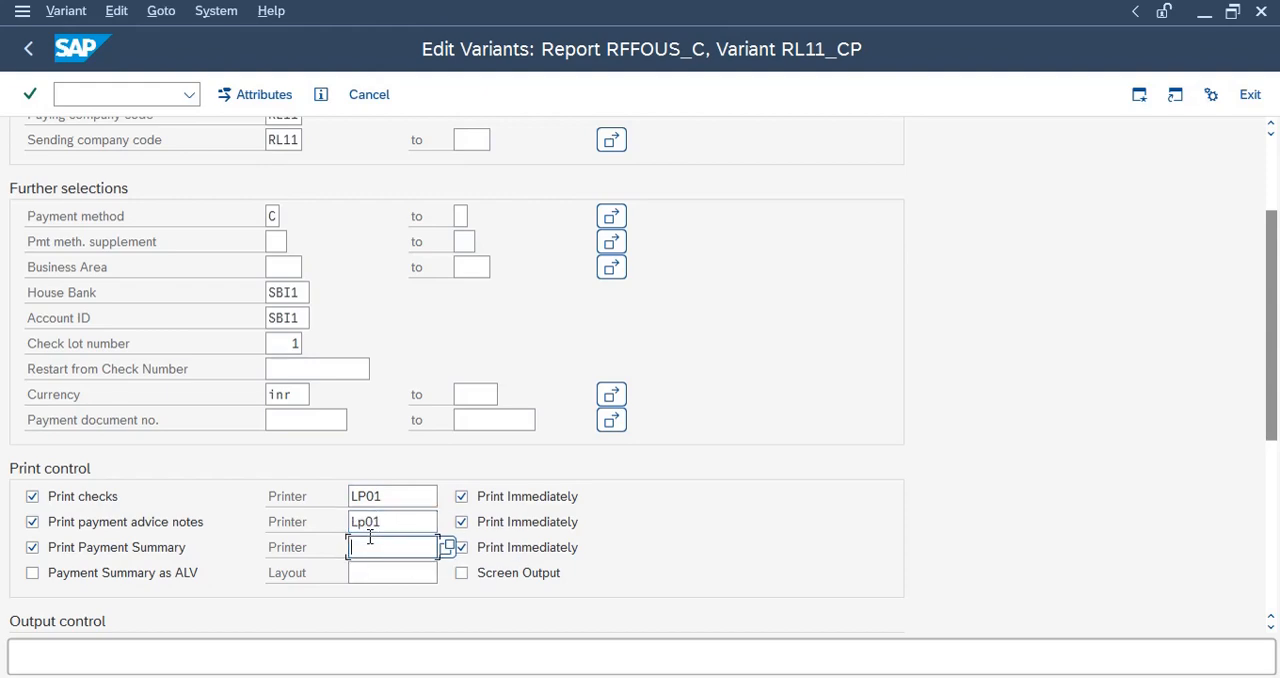
left_click(420, 547)
left_click(408, 576)
Enter TEST as the description in the attributes of variant RL11_CP and save the variant.
scroll(768, 509, "down", 5)
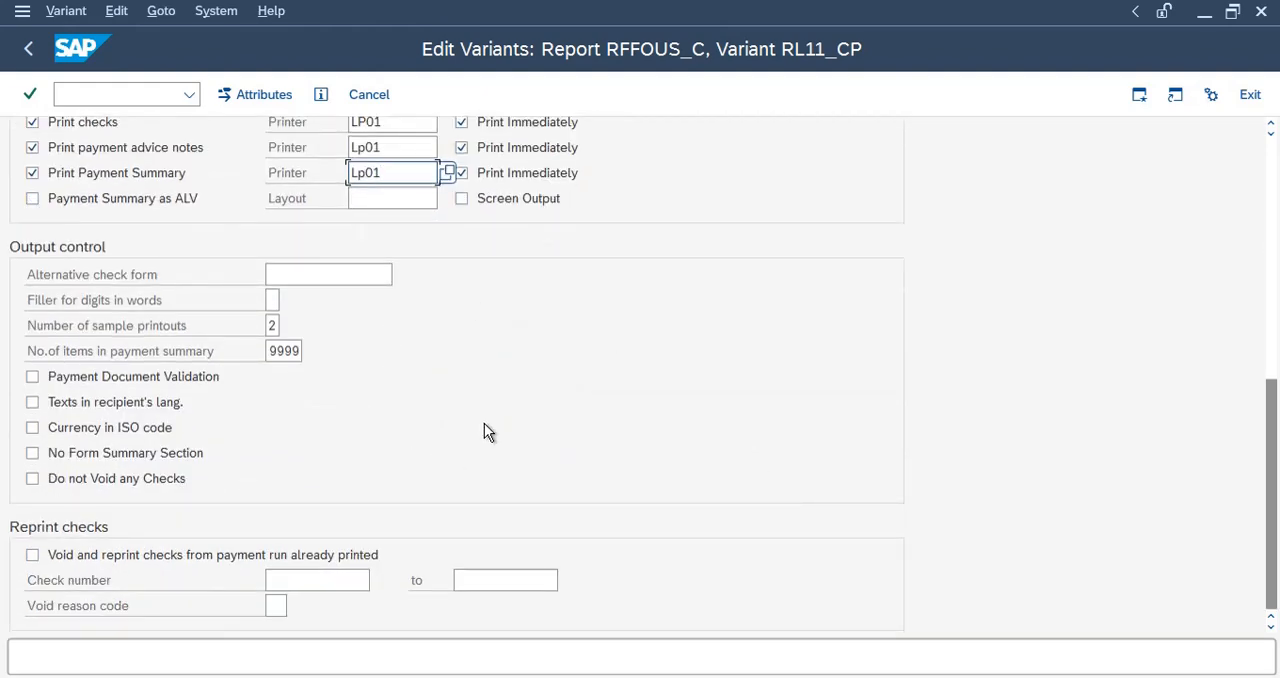
scroll(453, 430, "up", 7)
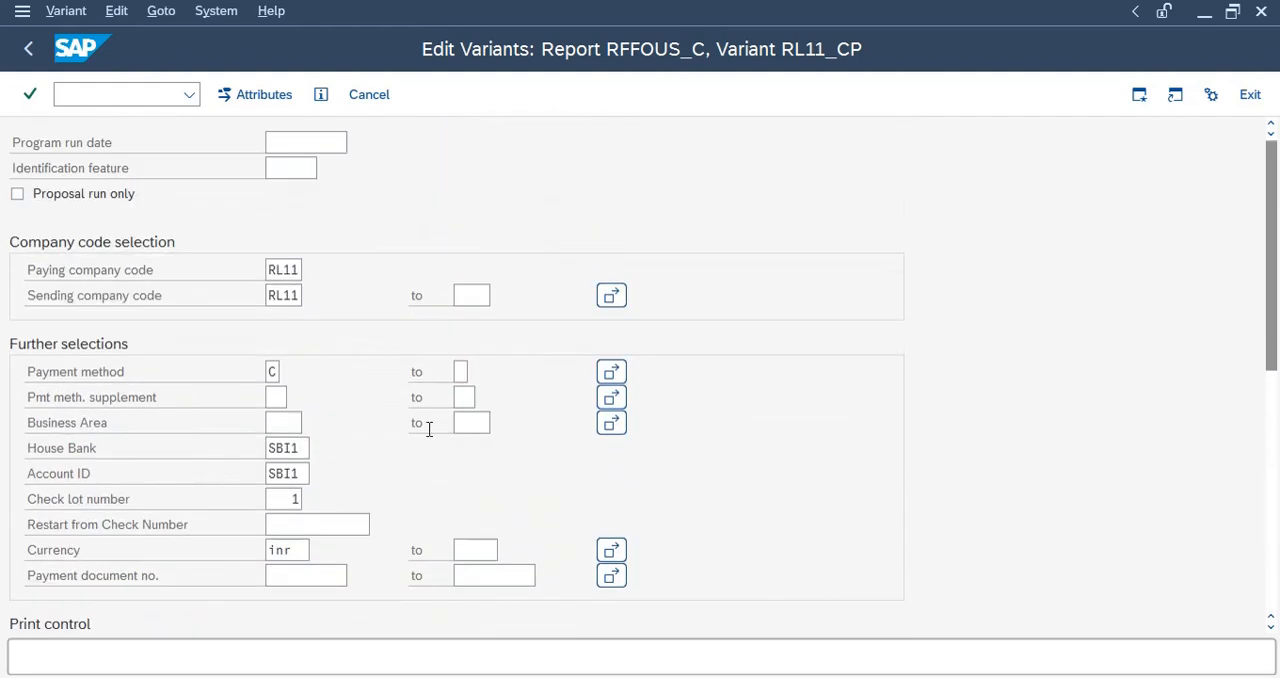
left_click(266, 94)
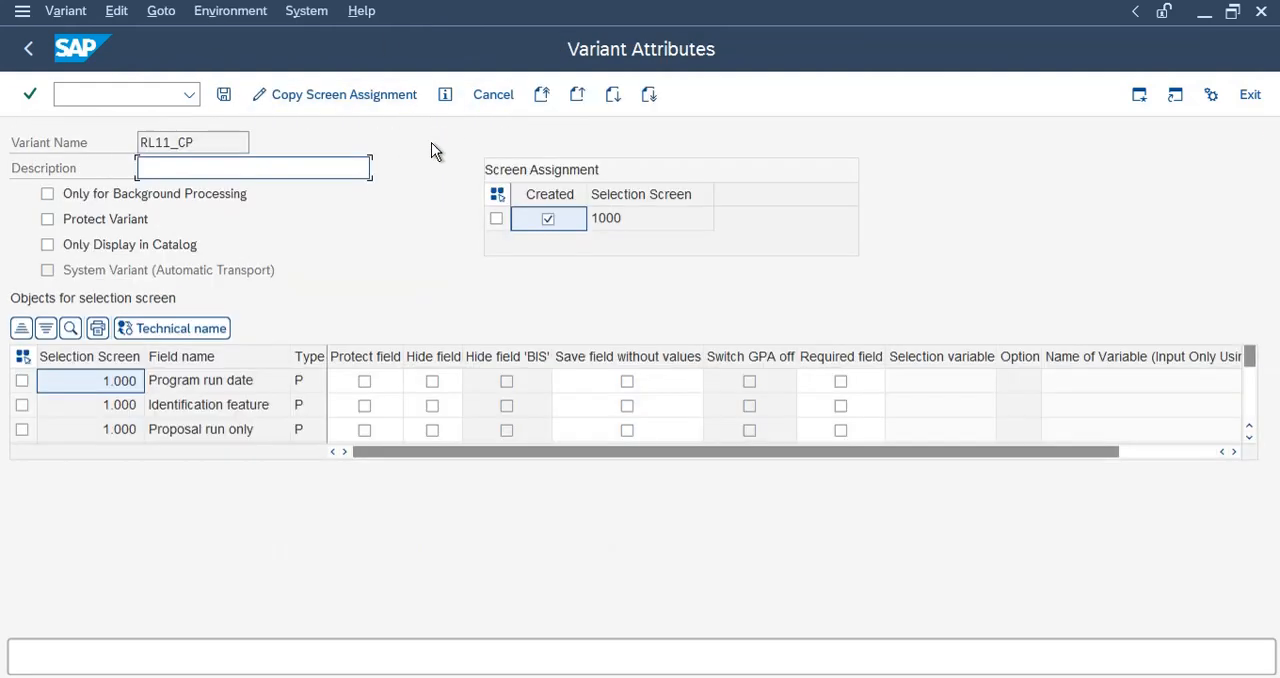
type("TEST")
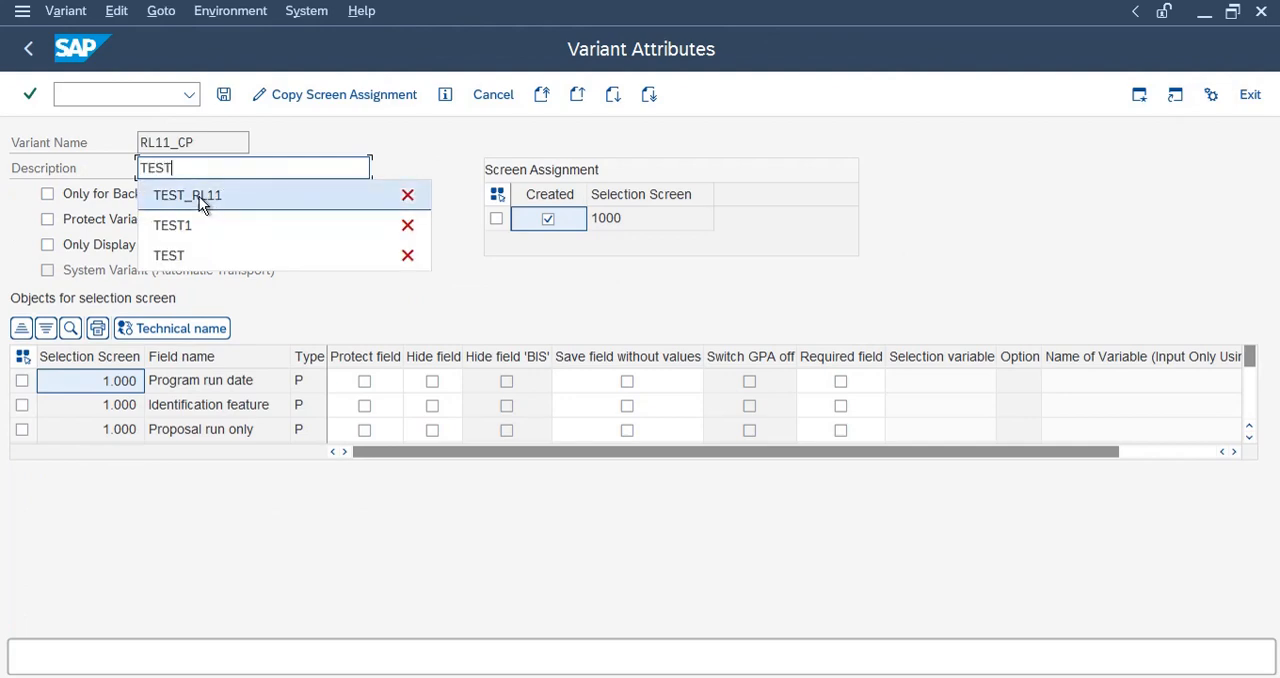
left_click(200, 168)
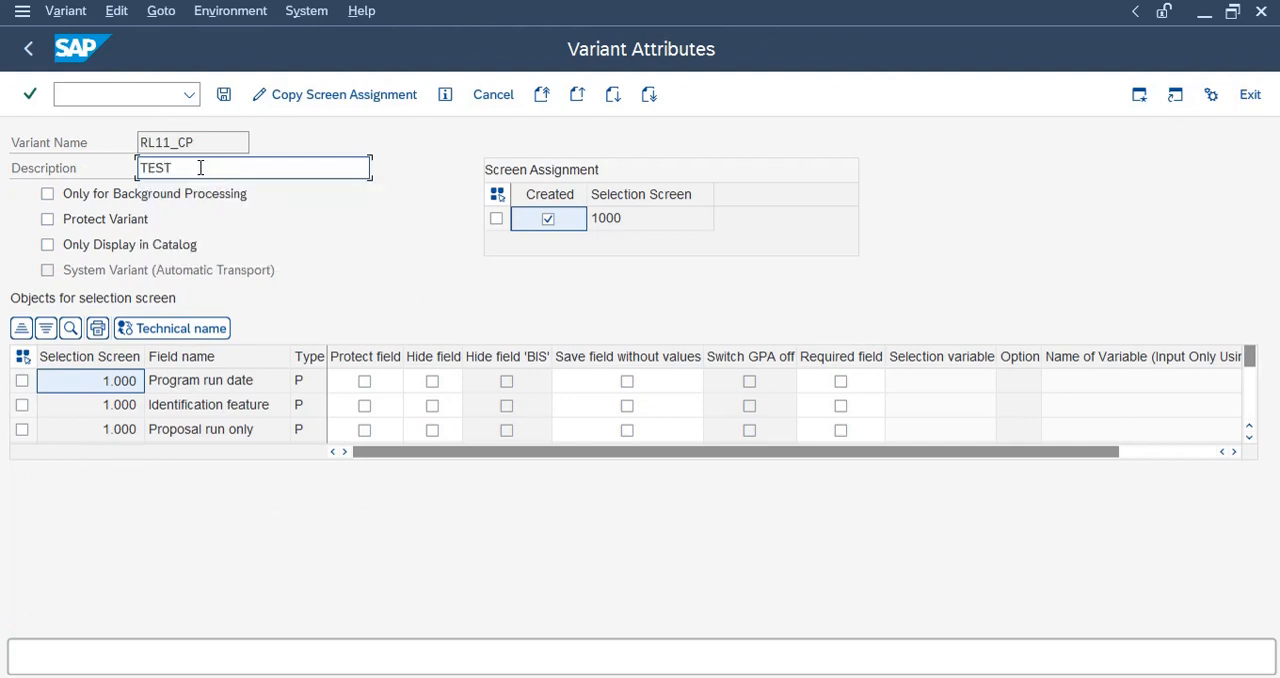
left_click(224, 94)
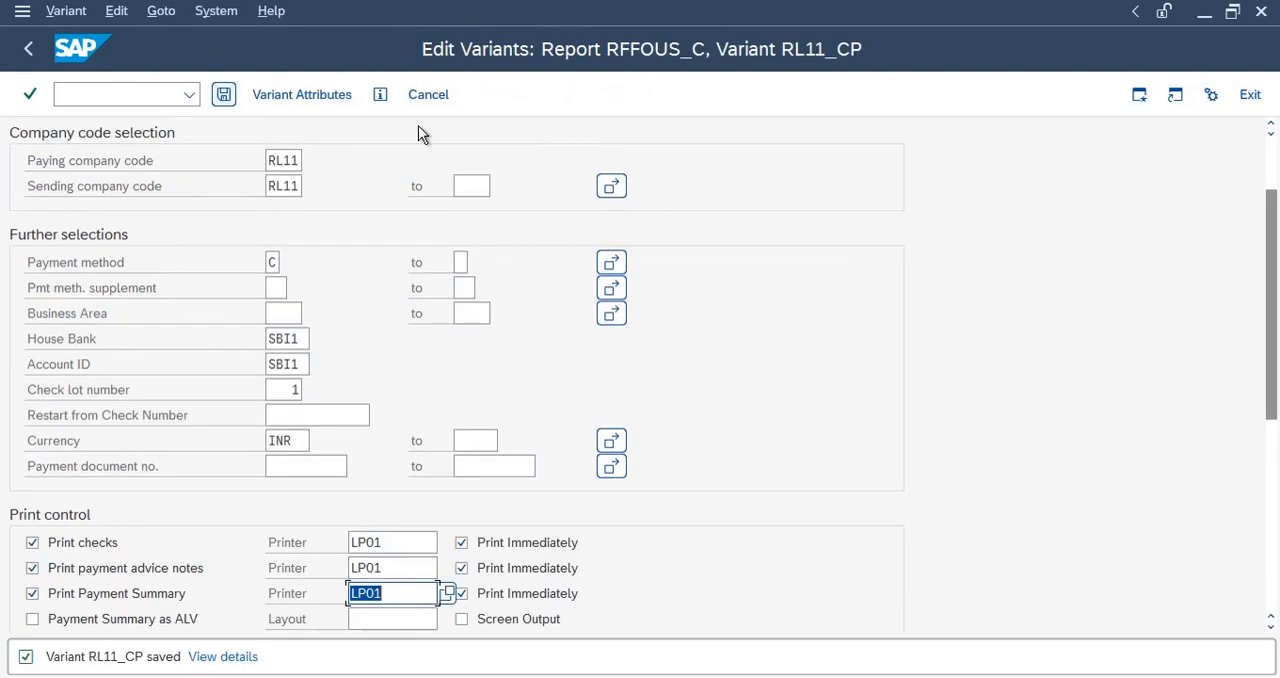
Return to payment run TEST1, save its printout and data medium settings, and check the run's status.
left_click(30, 50)
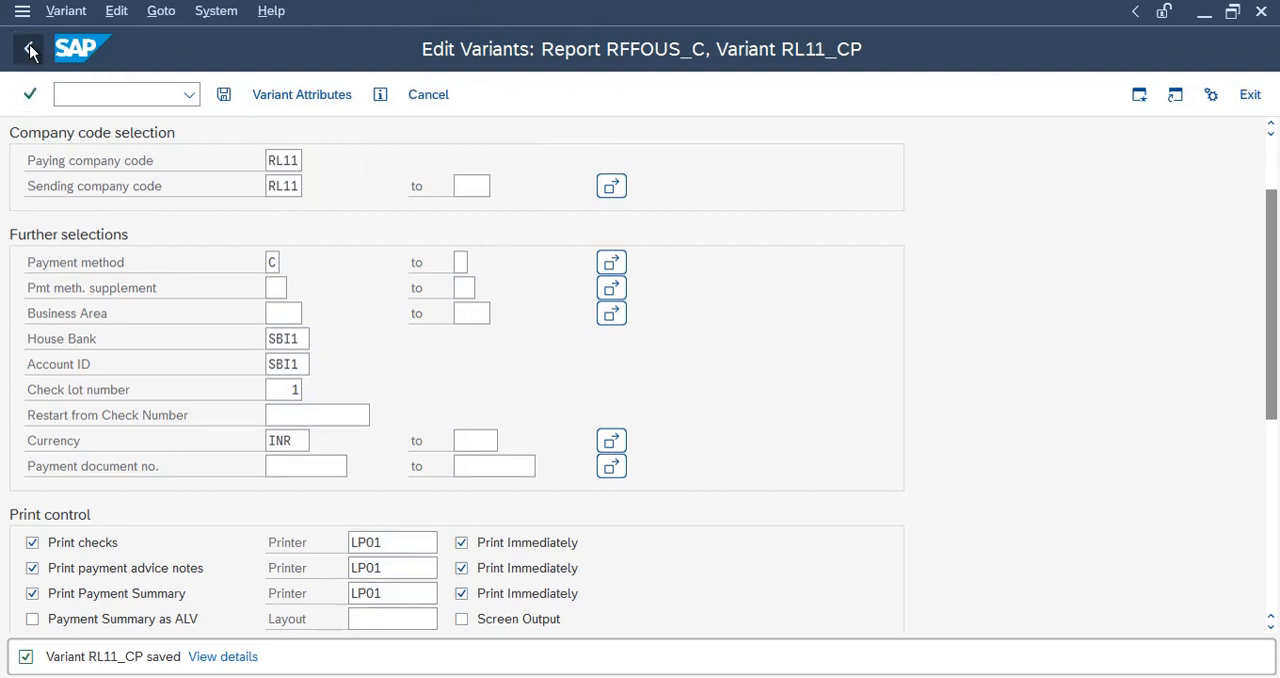
left_click(223, 97)
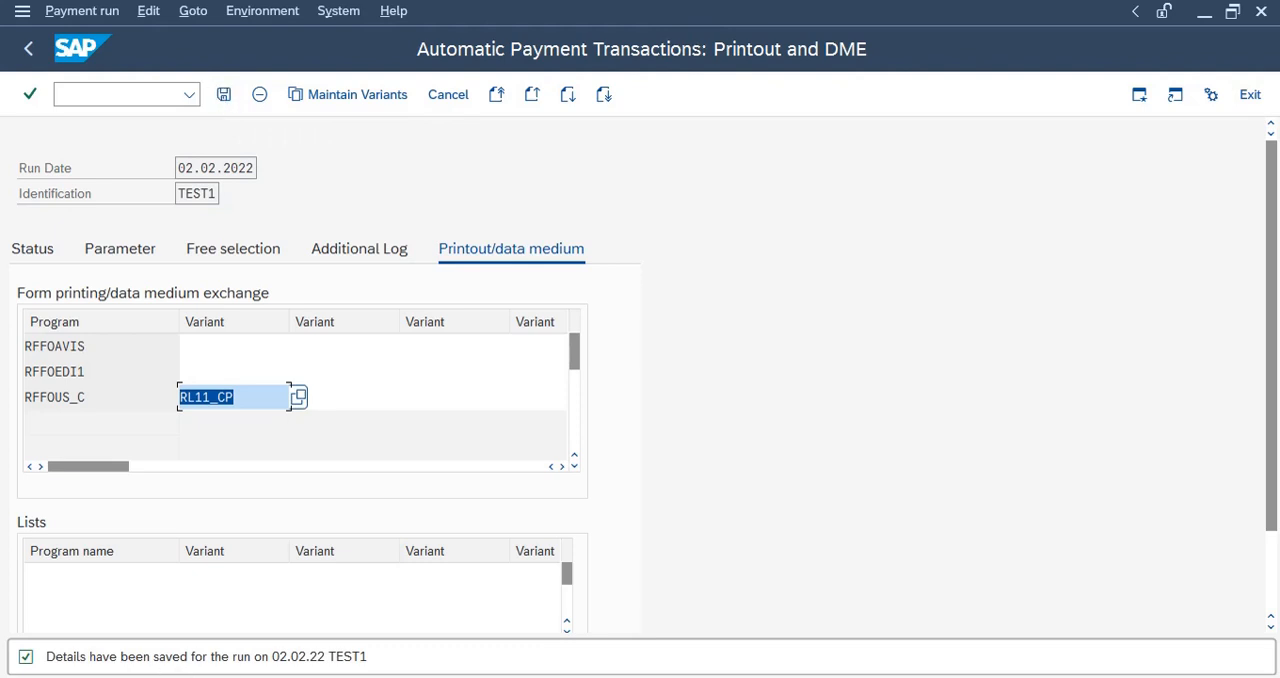
left_click(99, 254)
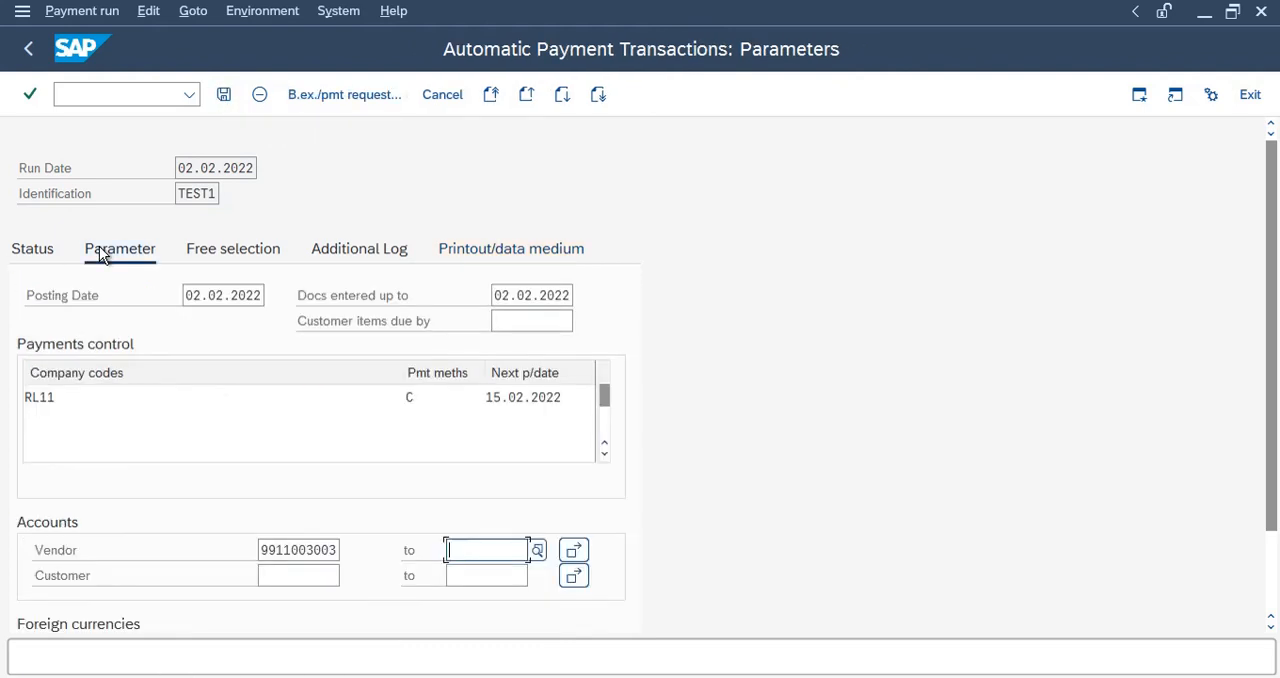
left_click(28, 260)
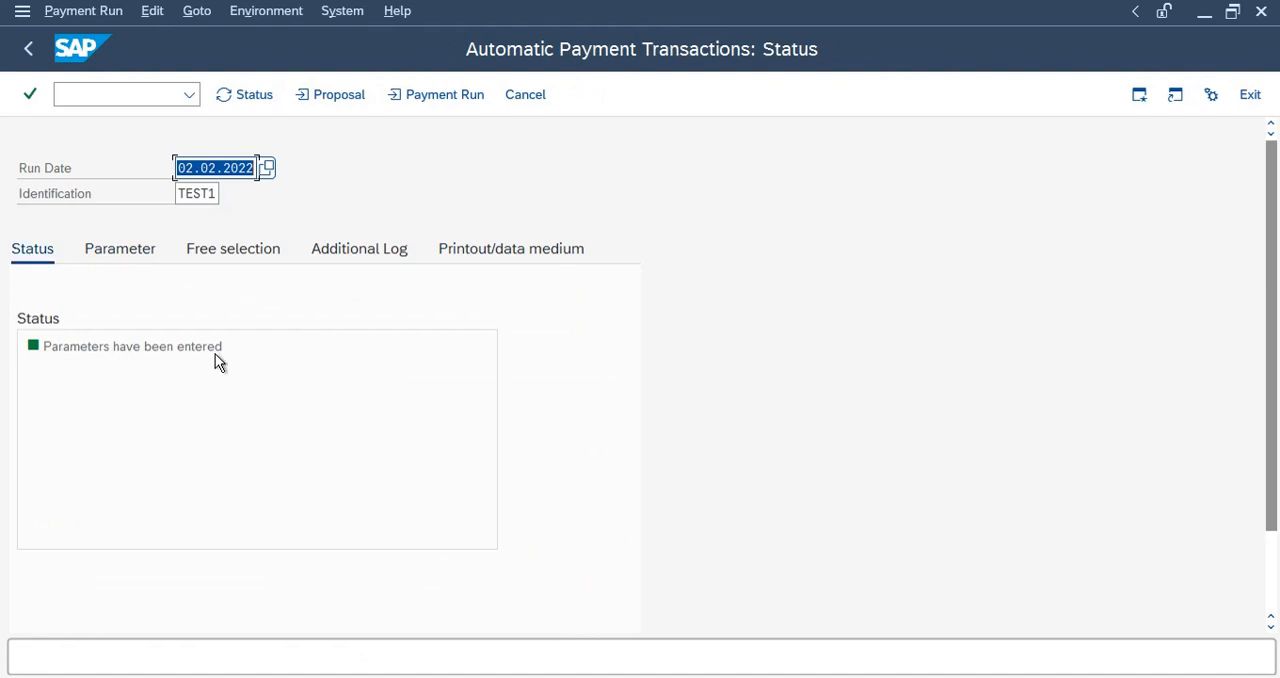
left_click(259, 425)
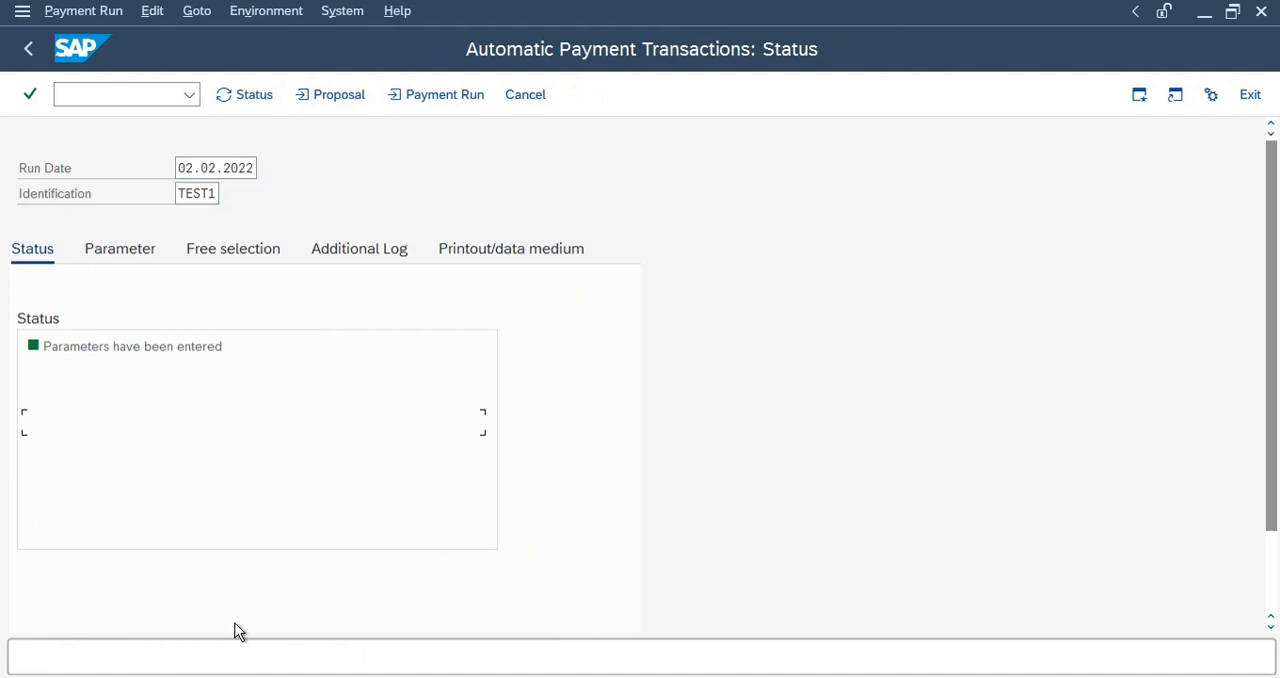
Schedule the payment proposal of run TEST1 to start immediately with payment medium creation, and refresh the run's status.
left_click(332, 96)
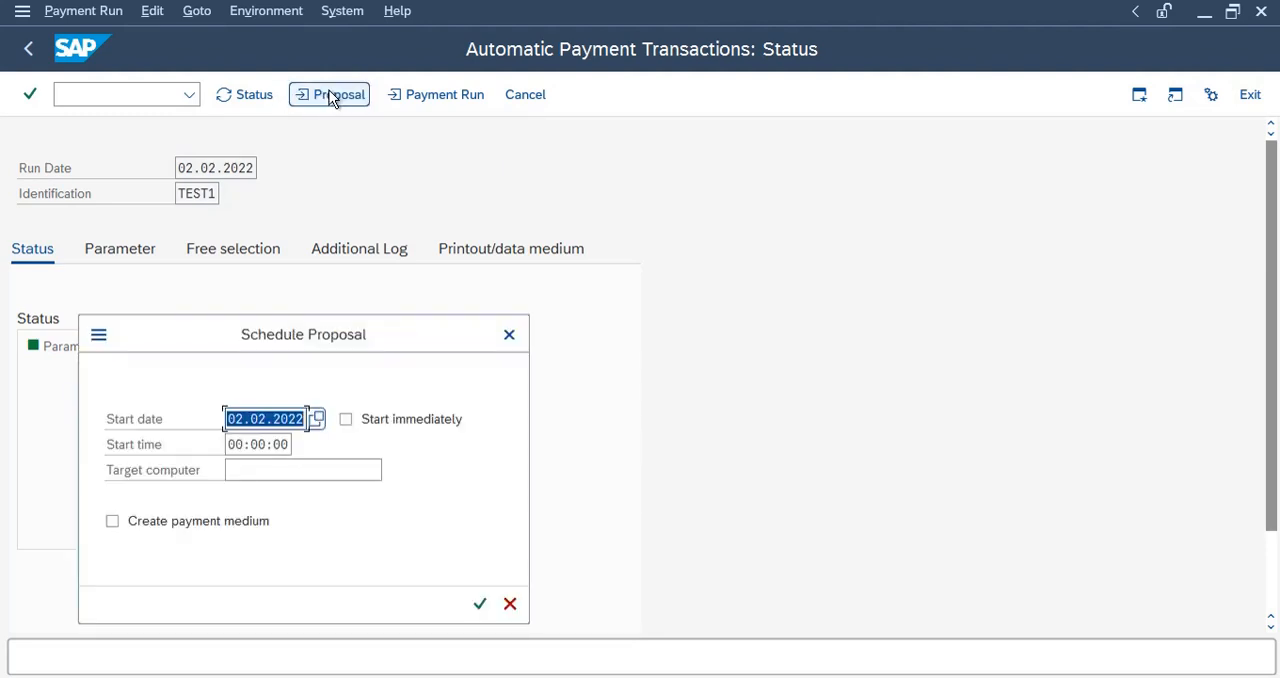
left_click(365, 422)
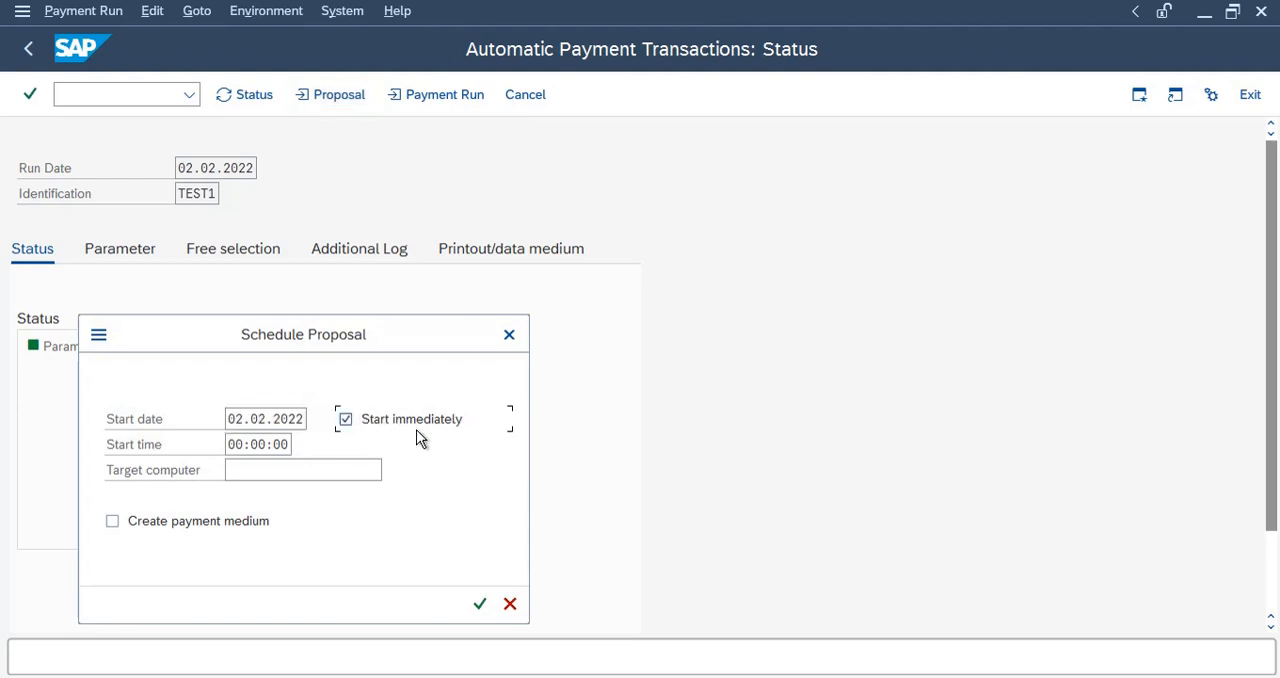
left_click(158, 524)
left_click(226, 447)
left_click(281, 470)
left_click(480, 603)
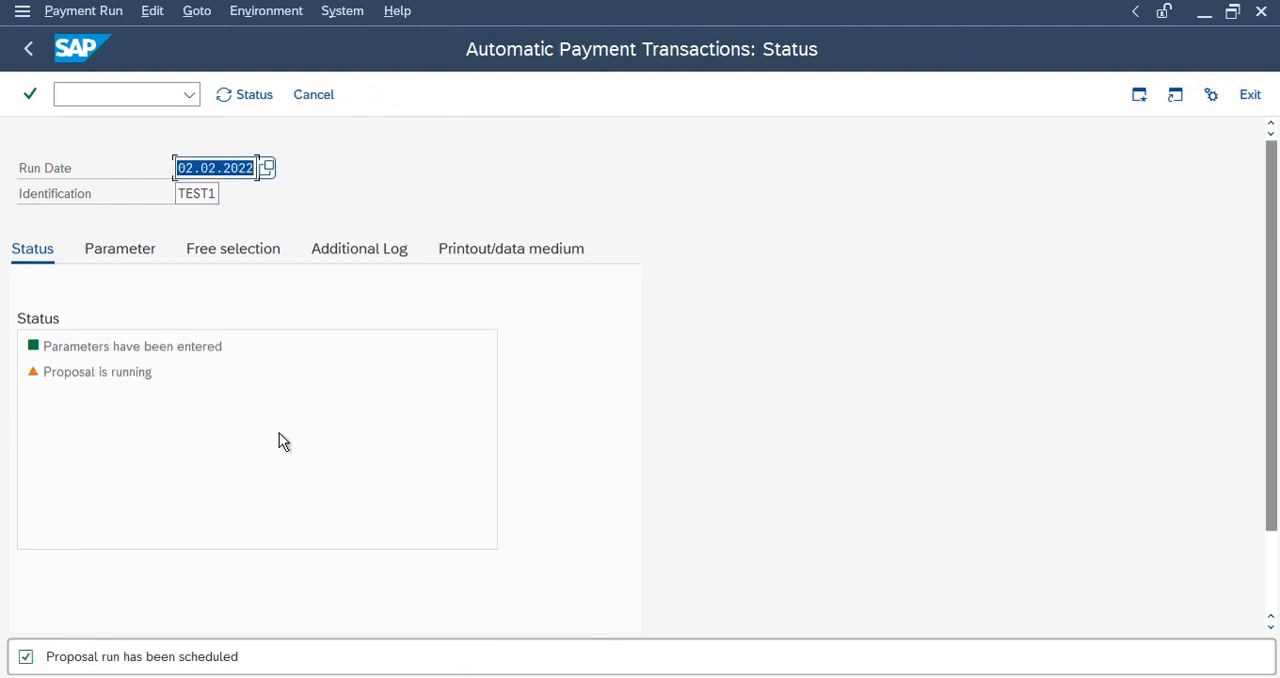
key("Return")
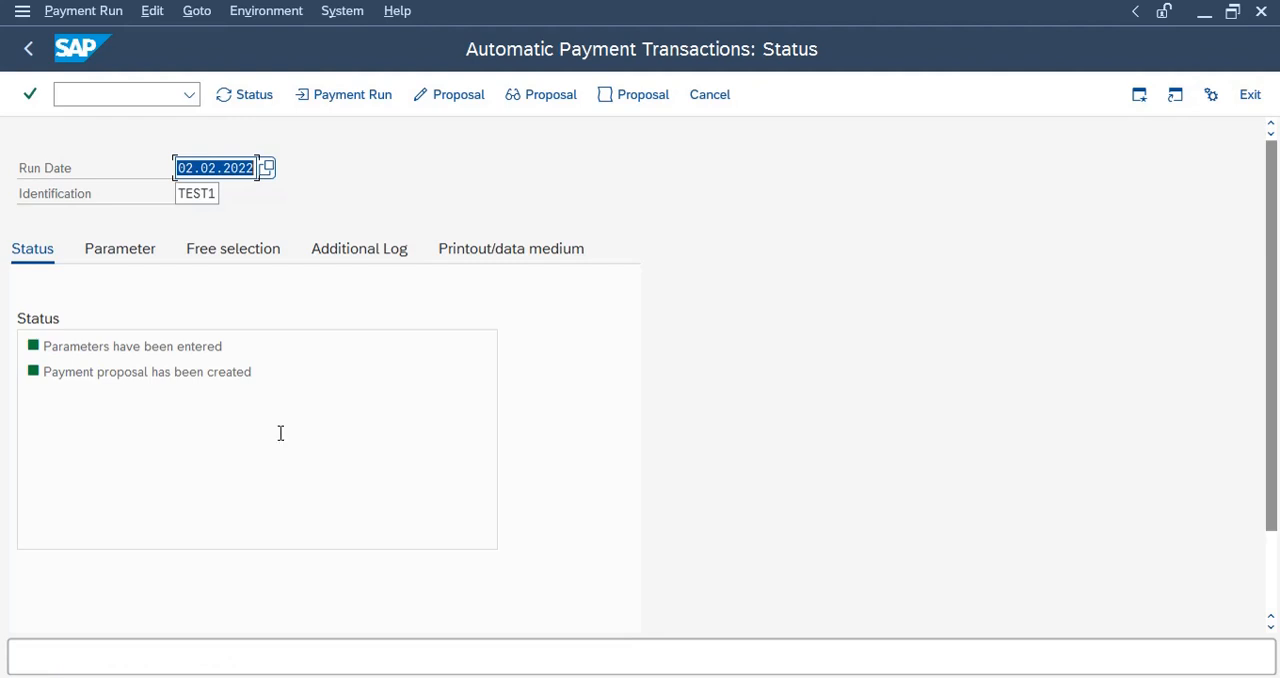
Try to display the payment proposal of run TEST1 for company code RL11, and return to the run's status.
left_click(421, 450)
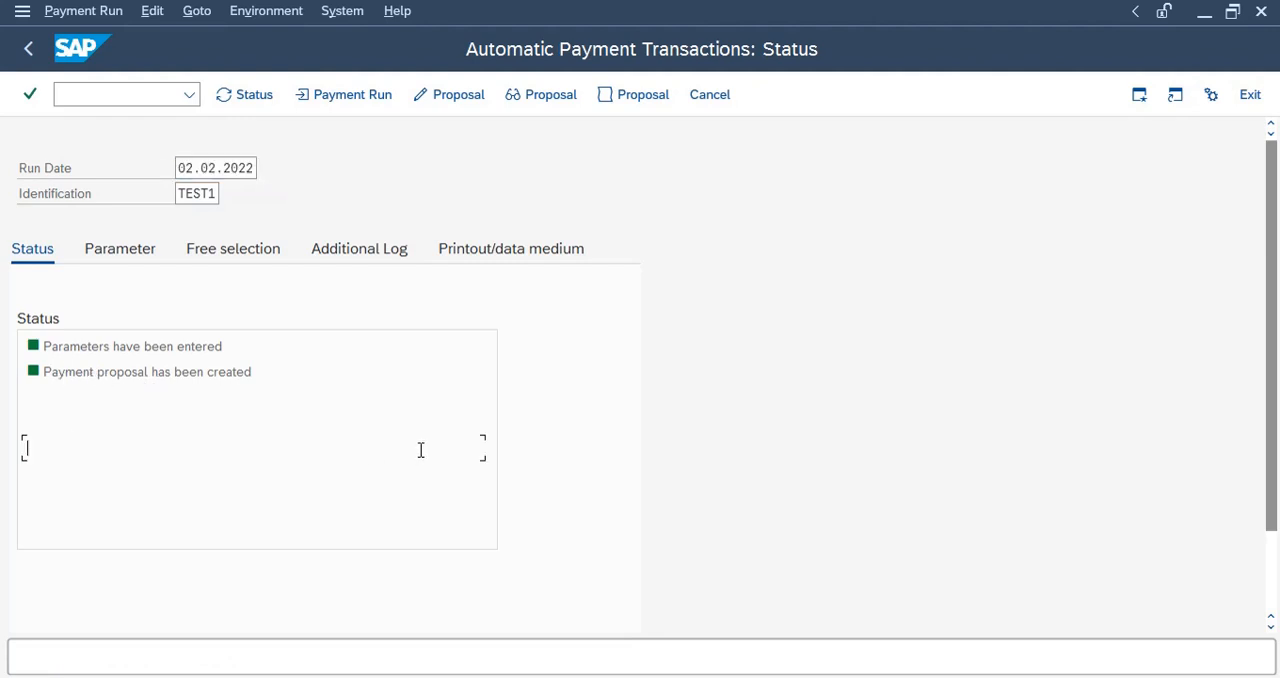
left_click(556, 100)
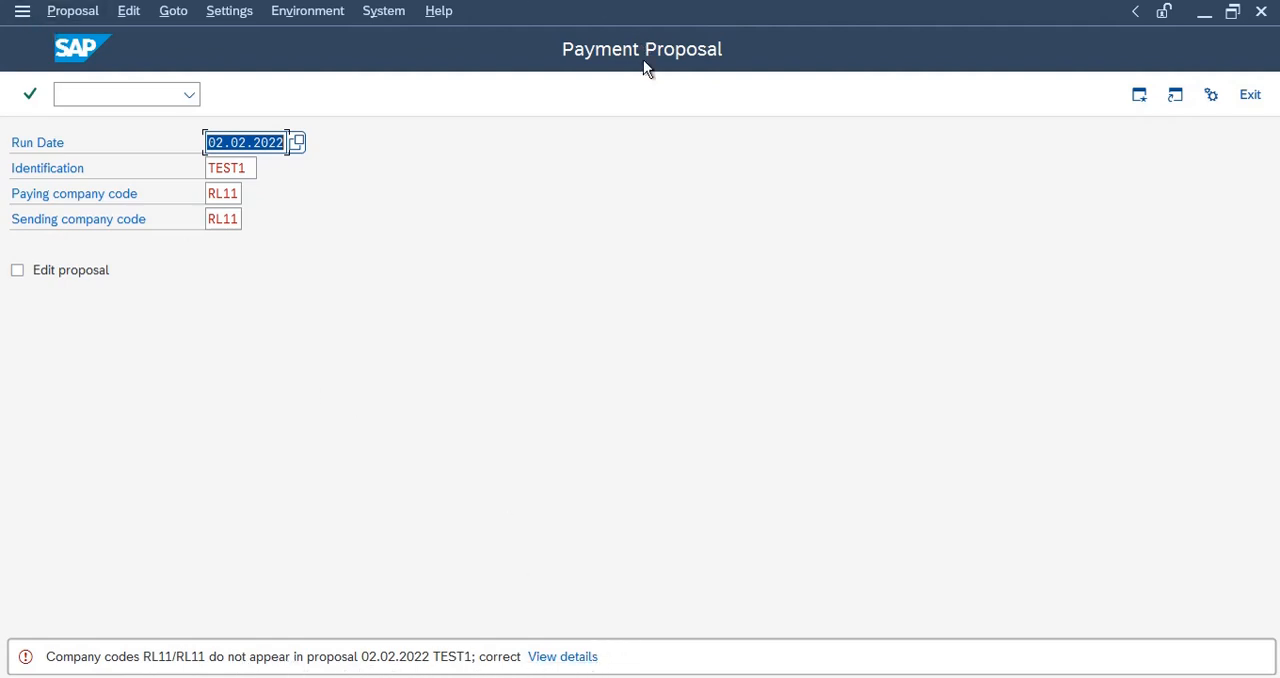
left_click(1249, 97)
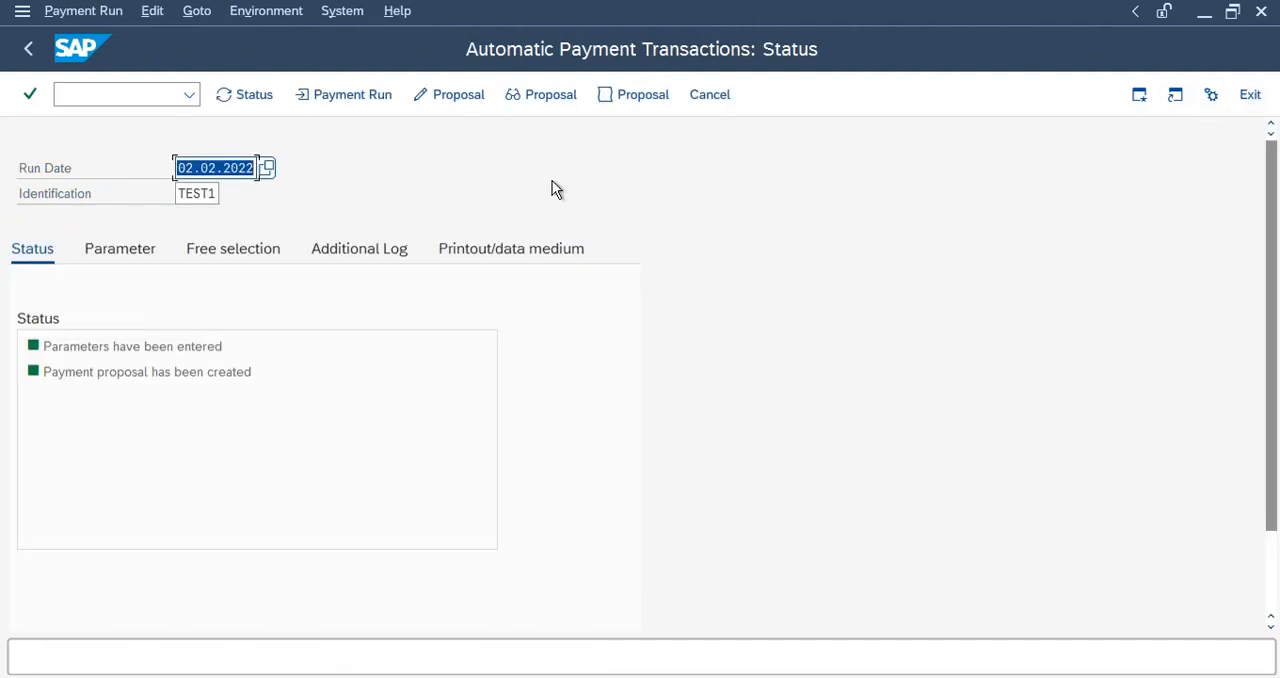
Delete the payment proposal of run TEST1 and confirm the deletion.
left_click(152, 11)
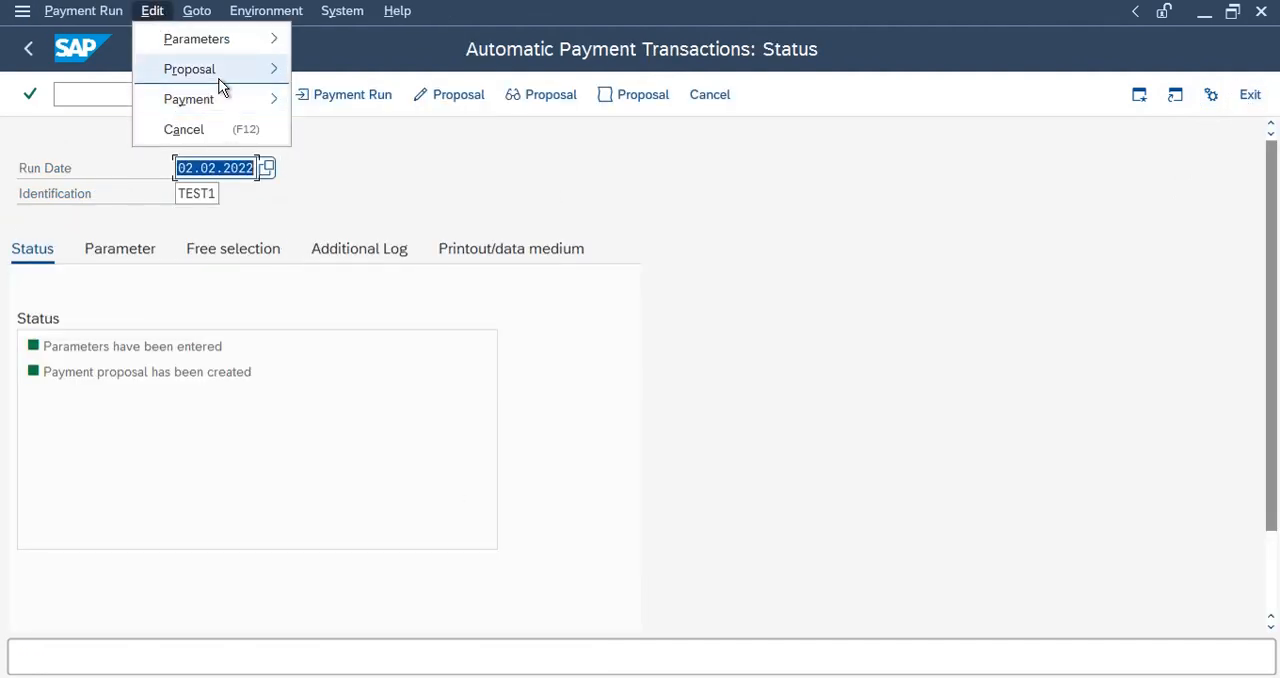
mouse_move(218, 72)
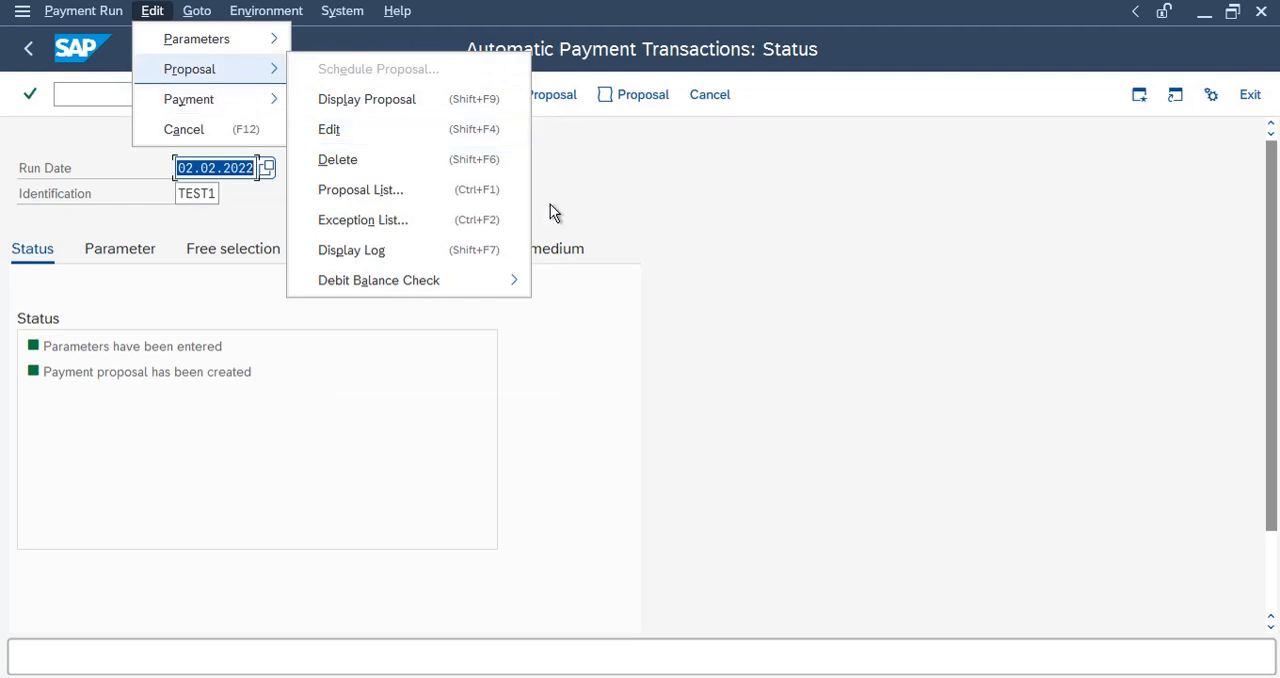
left_click(366, 164)
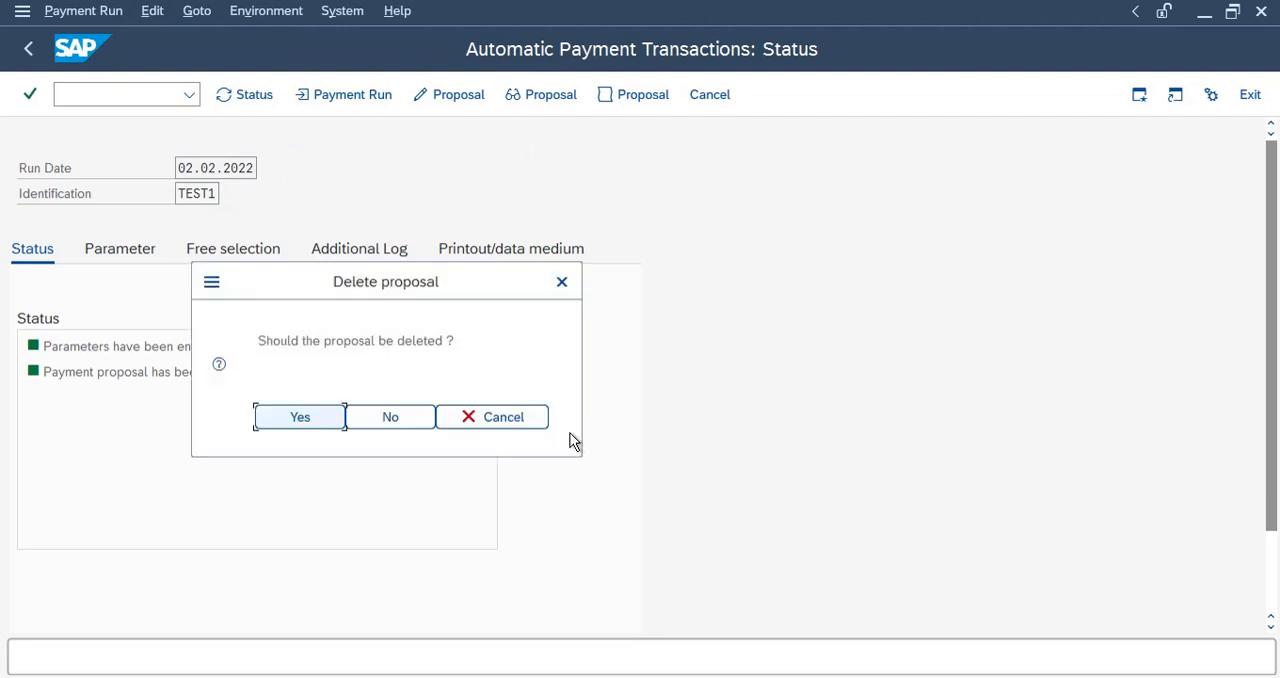
left_click(322, 416)
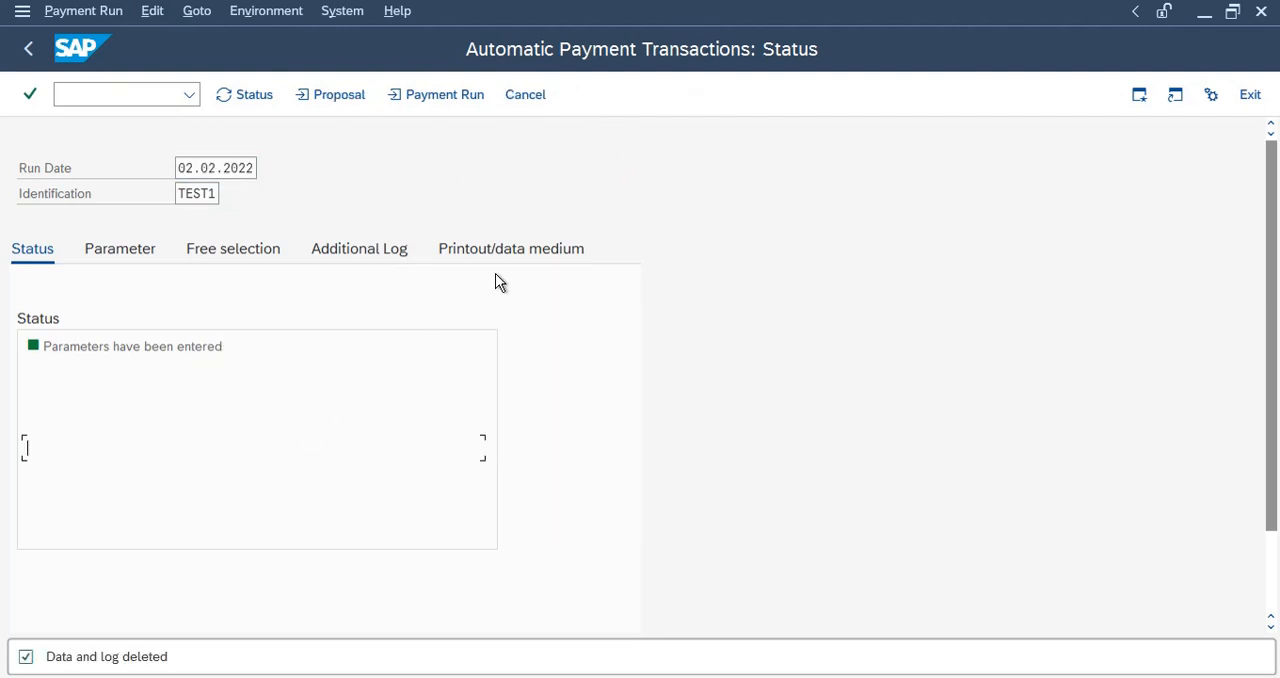
Leave the proposal scheduling and set the next payment date for company code RL11 to 25.02.2022 in the run's parameters.
left_click(333, 96)
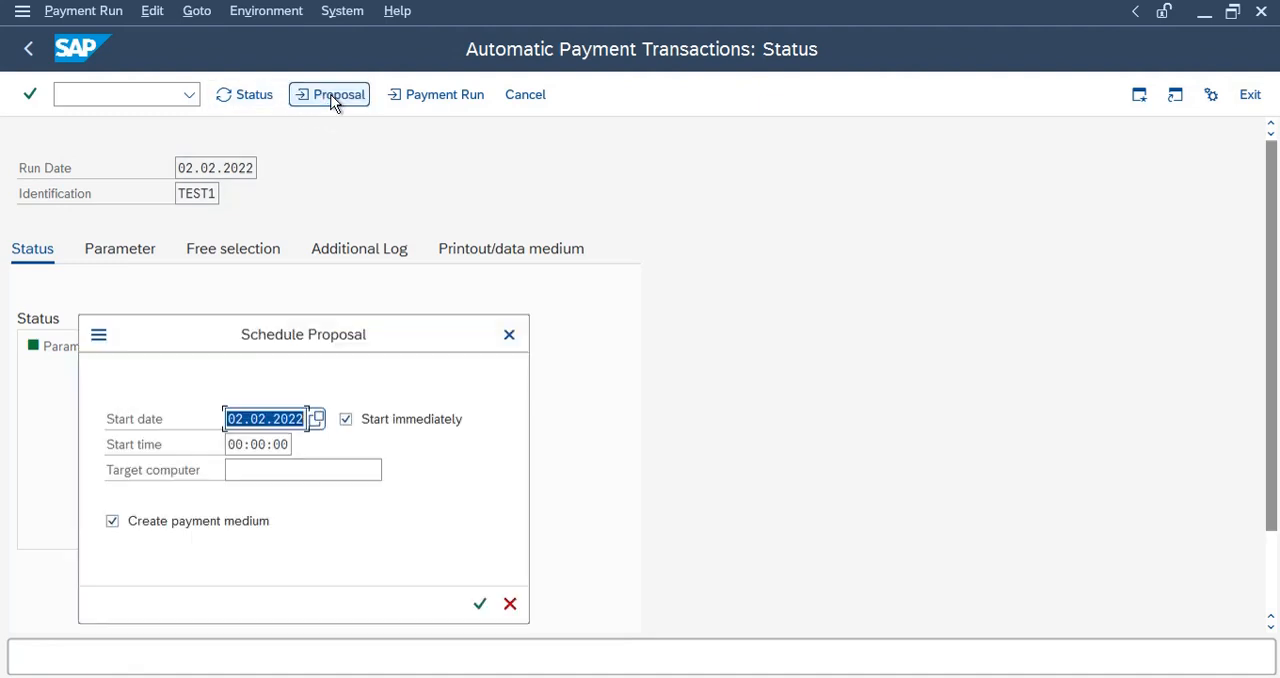
left_click(509, 334)
left_click(158, 249)
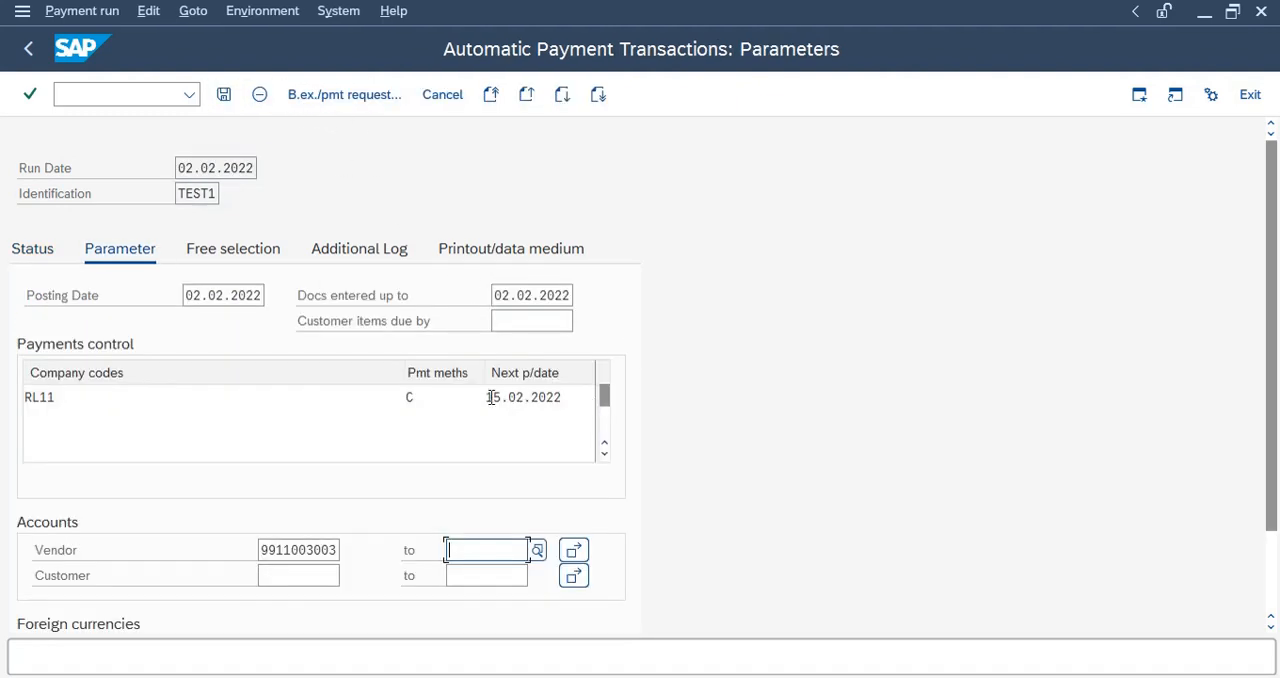
double_click(494, 397)
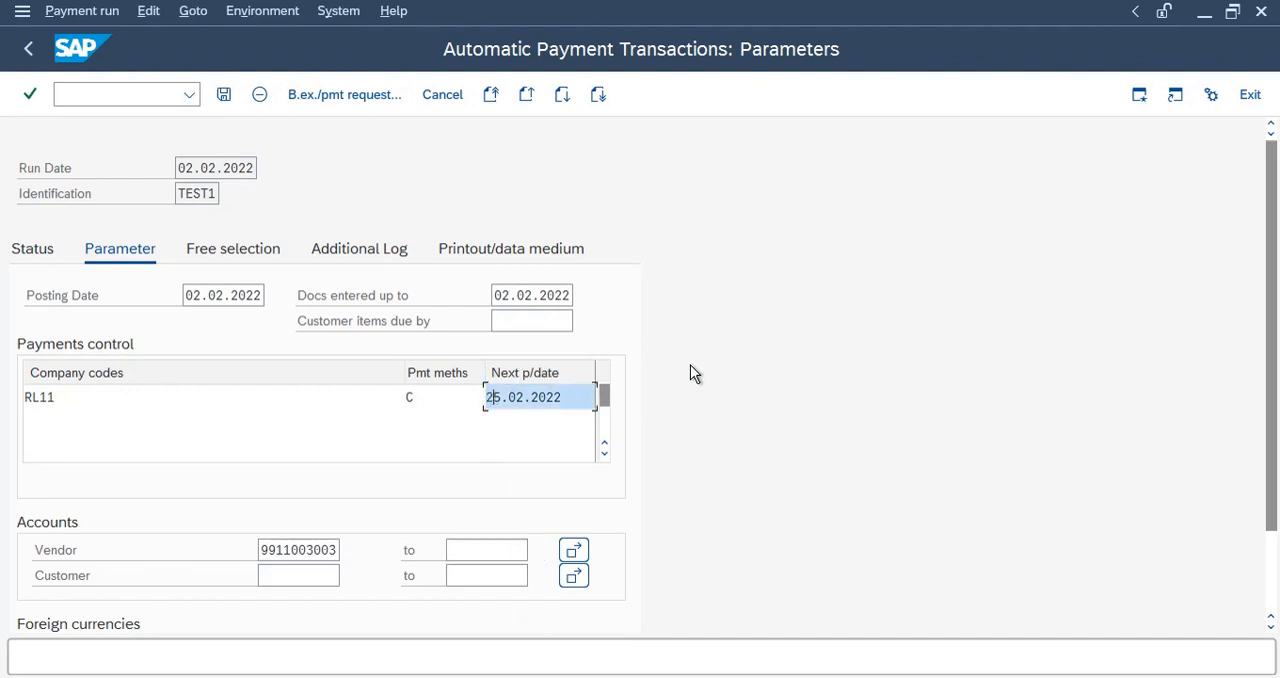
Save the parameters of run TEST1 and schedule its payment proposal to start immediately with payment medium creation, refreshing the status.
left_click(224, 94)
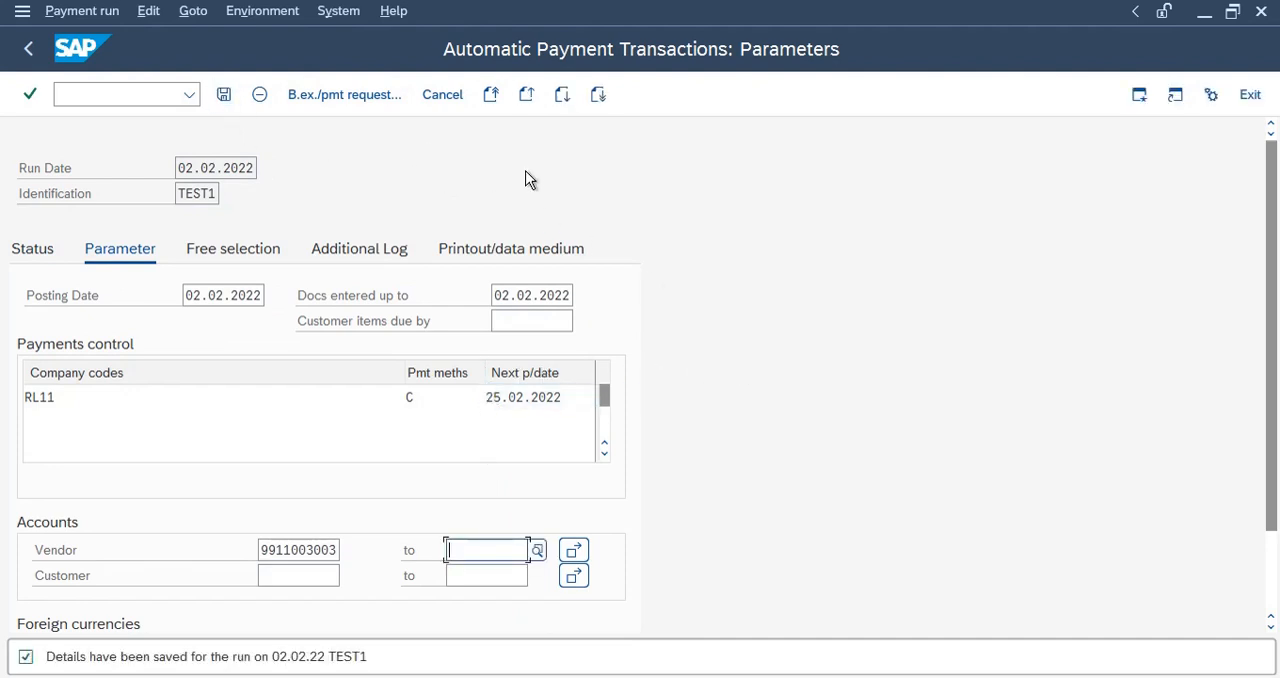
left_click(32, 252)
left_click(350, 96)
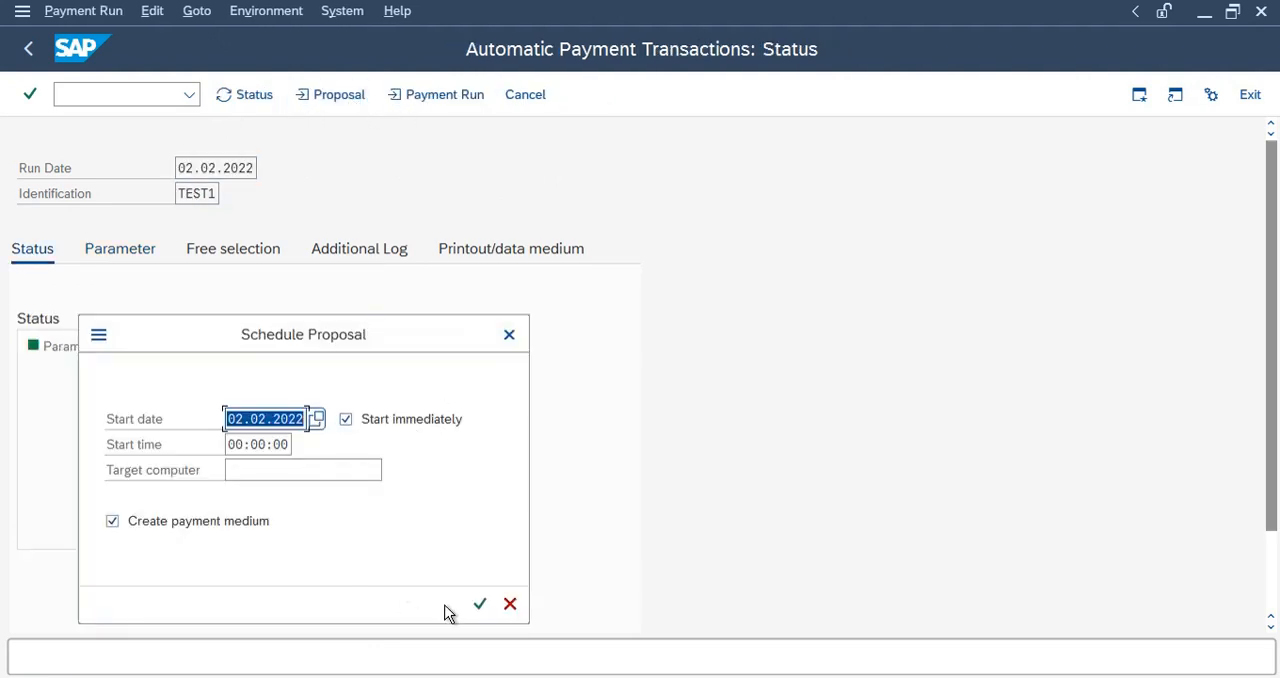
left_click(480, 605)
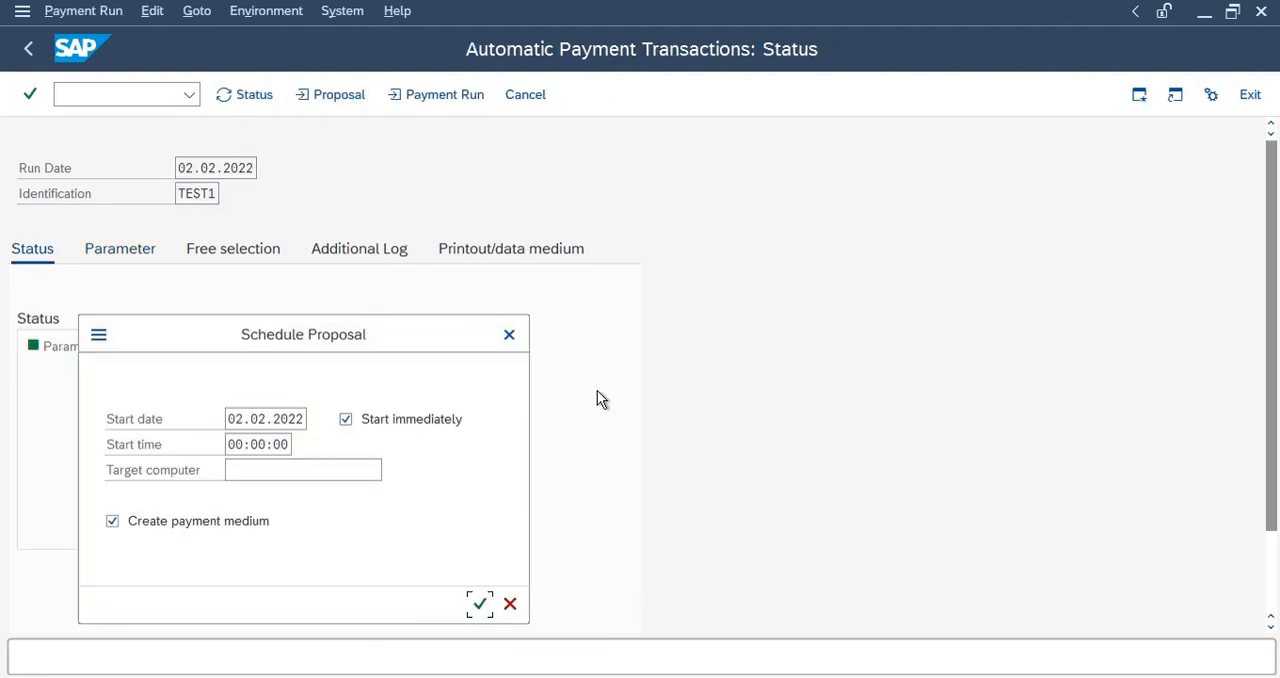
left_click(480, 604)
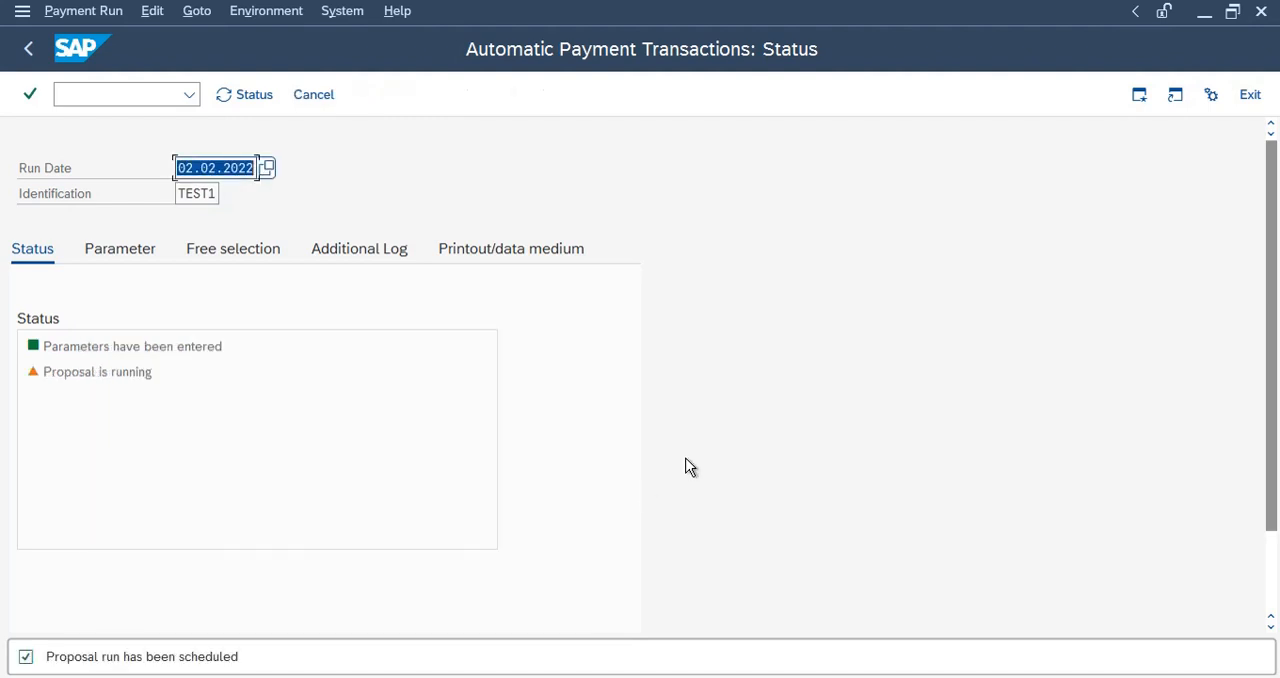
key("Return")
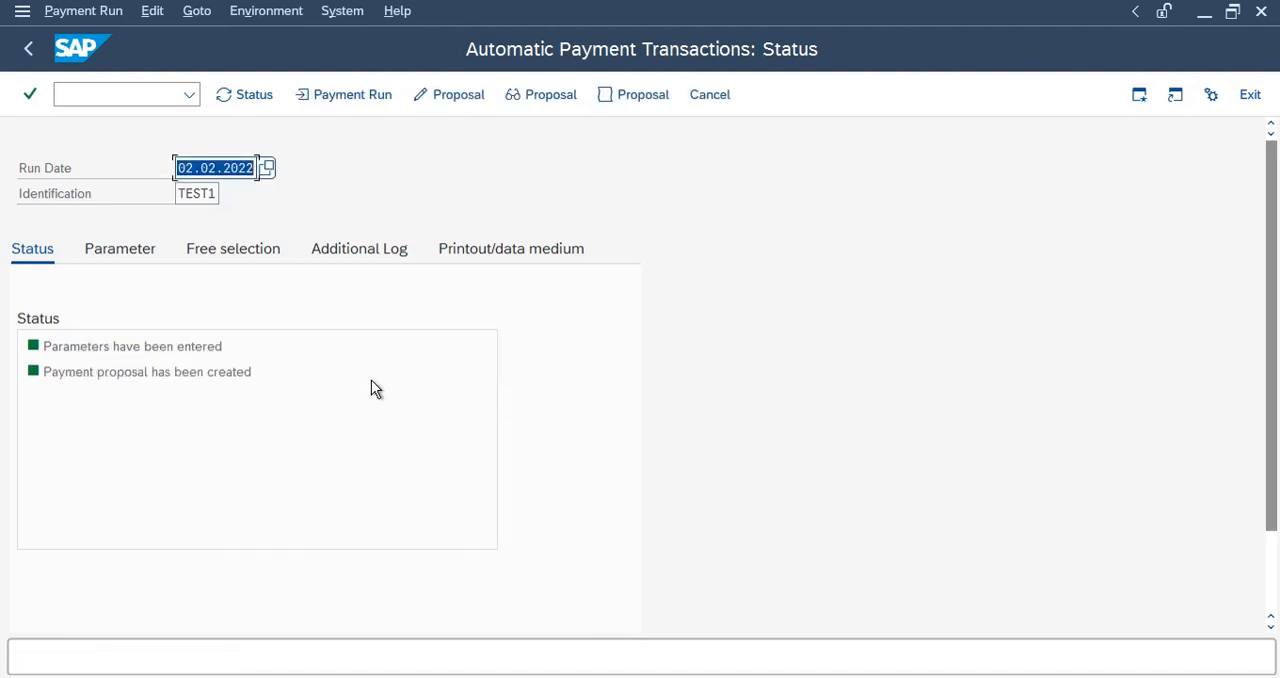
Try to display the payment proposal of run TEST1 for paying and sending company code RL11, and return to the run's status.
left_click(547, 98)
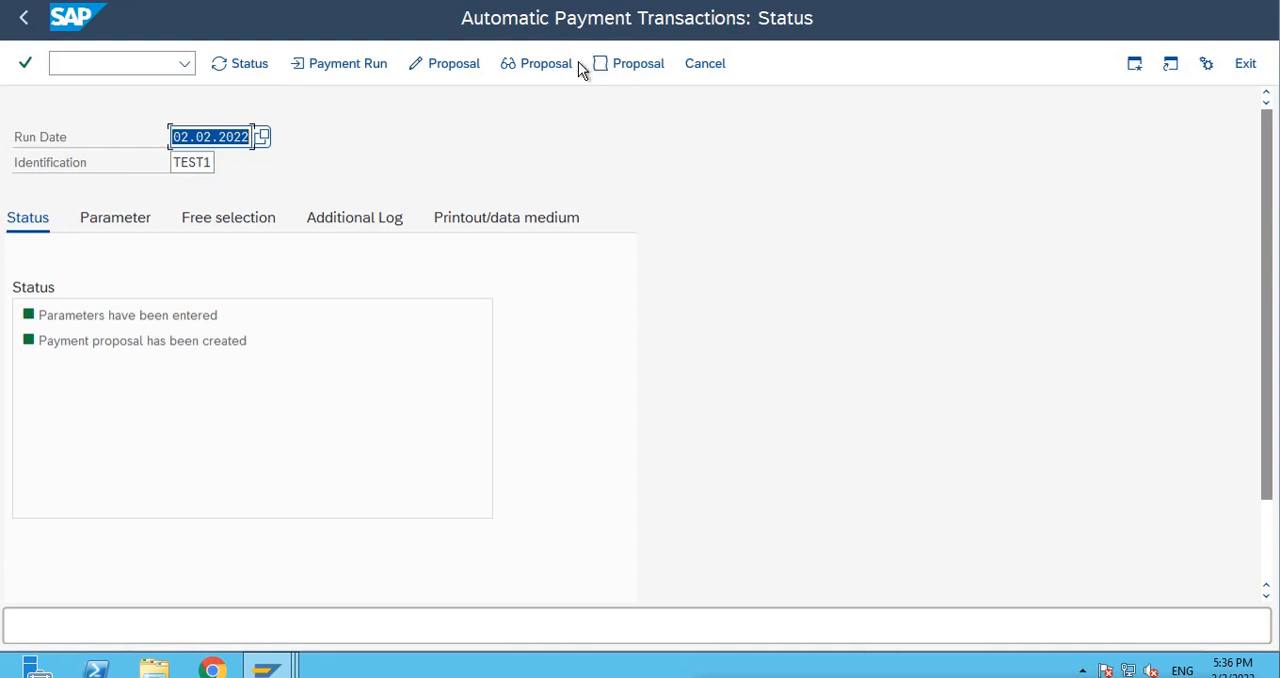
left_click(540, 66)
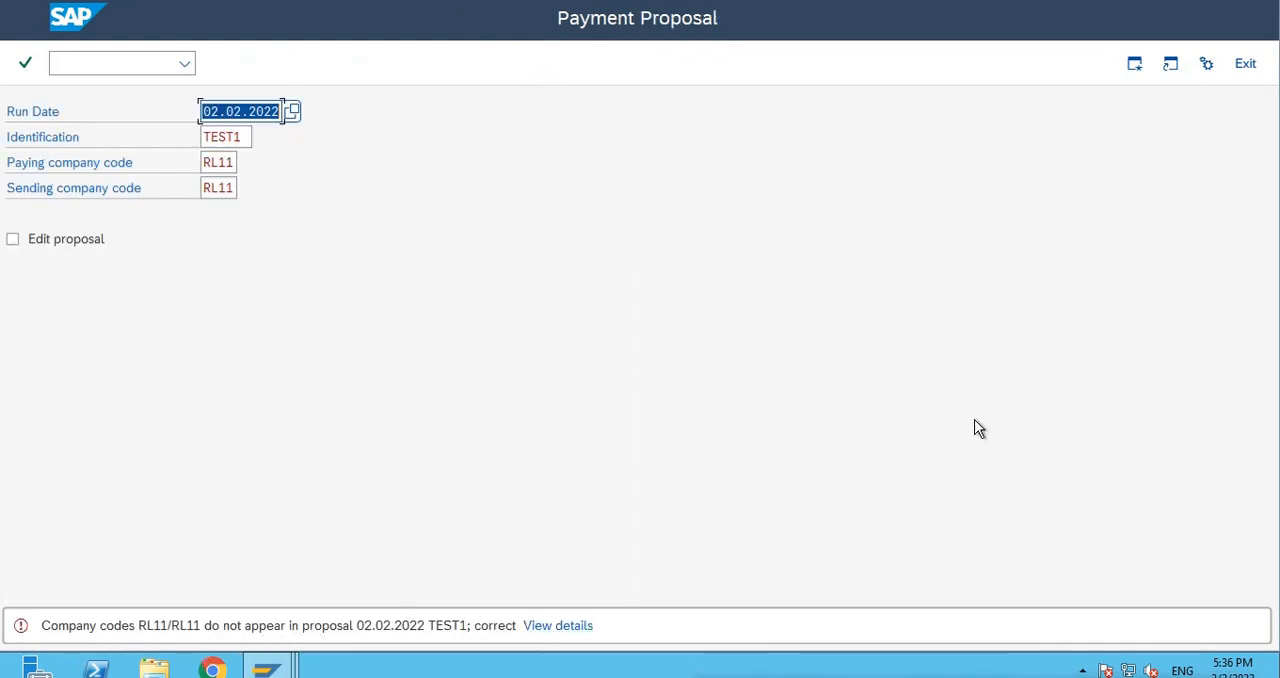
left_click(1245, 63)
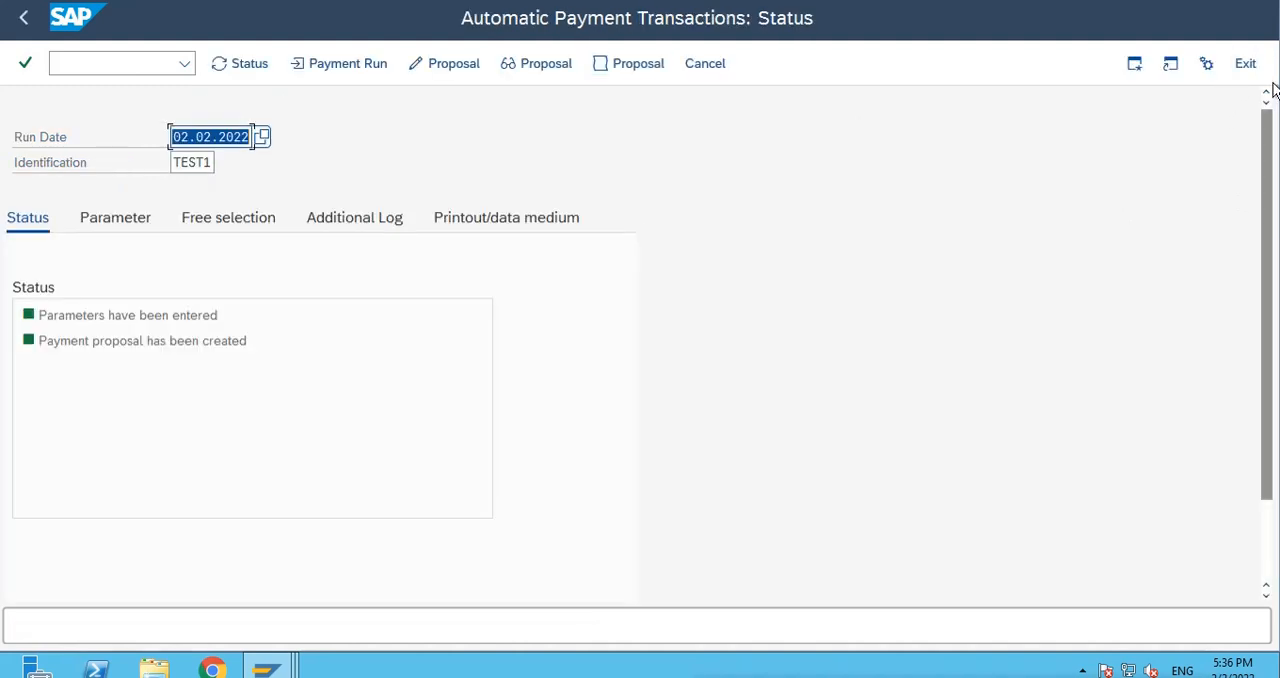
left_click(375, 446)
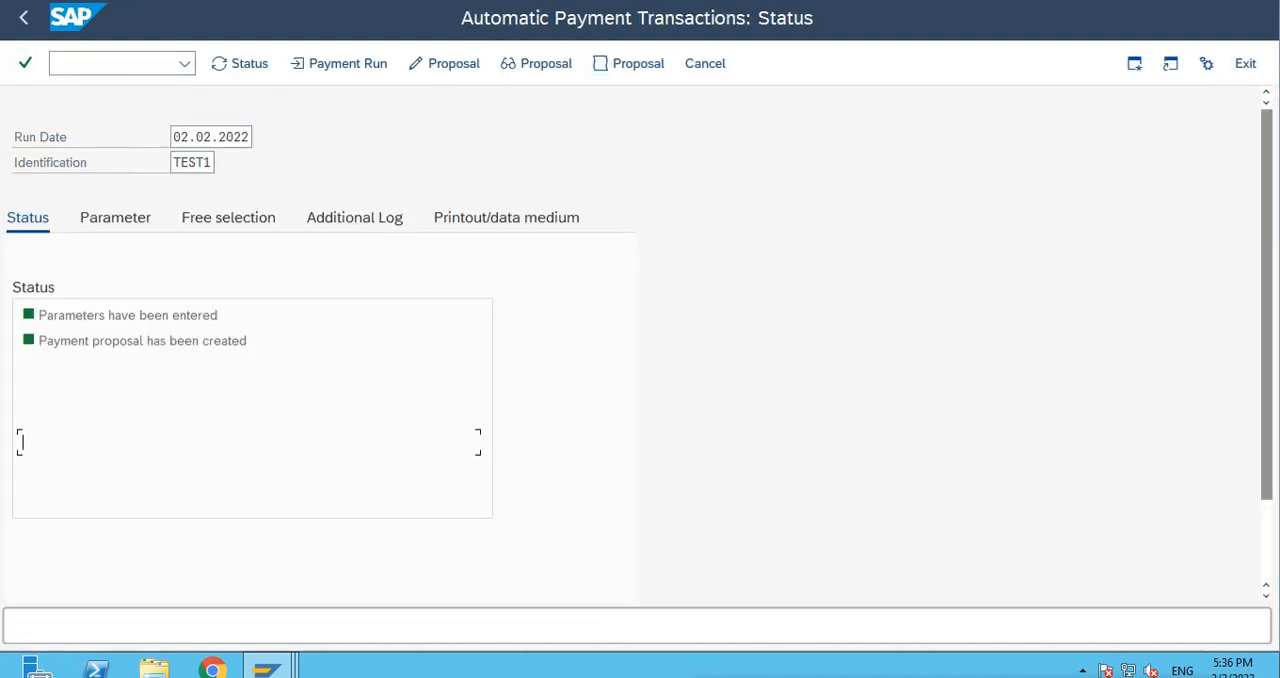
Open vendor invoice entry for company code RL11 and choose the vendor SILICON VALLEY from the vendor search.
left_click(110, 70)
key("Return")
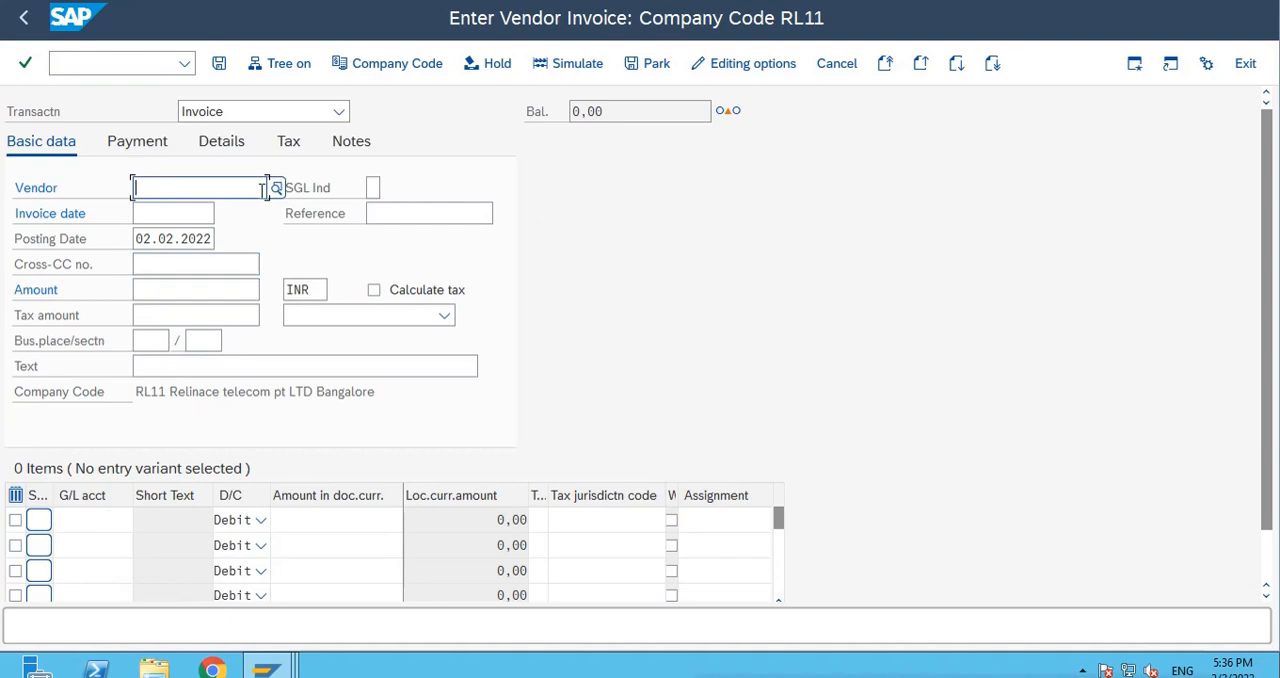
left_click(276, 188)
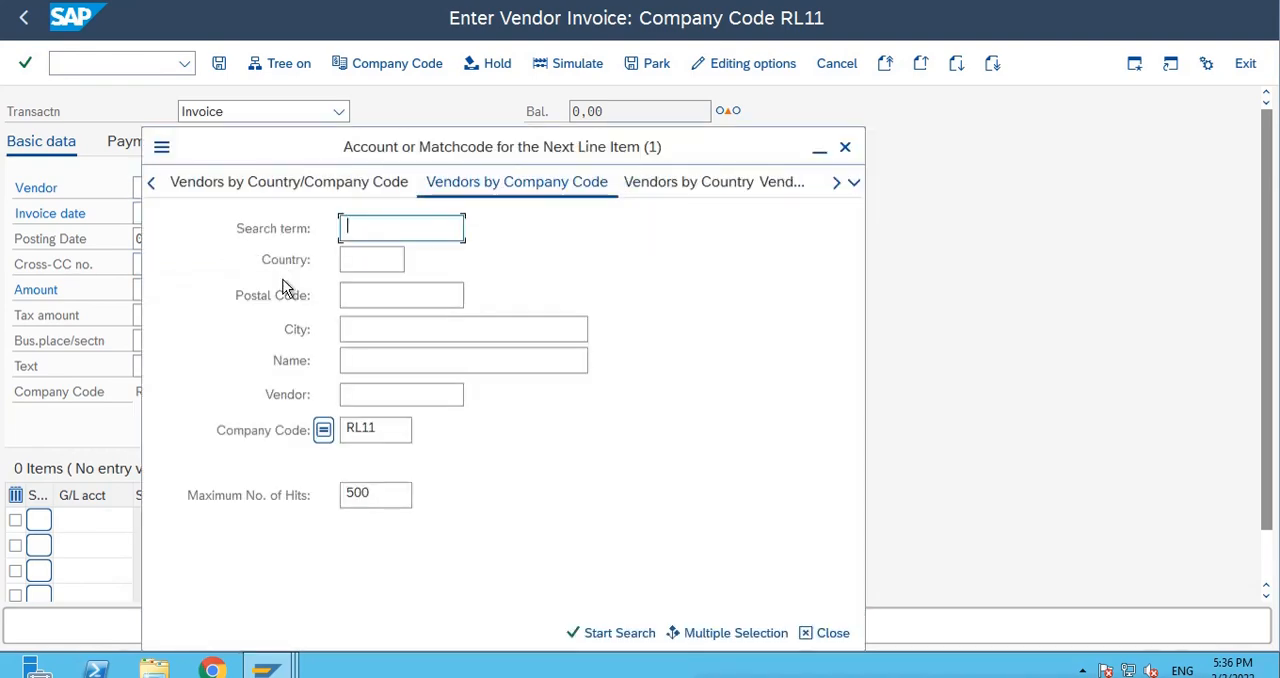
left_click(349, 397)
key("Return")
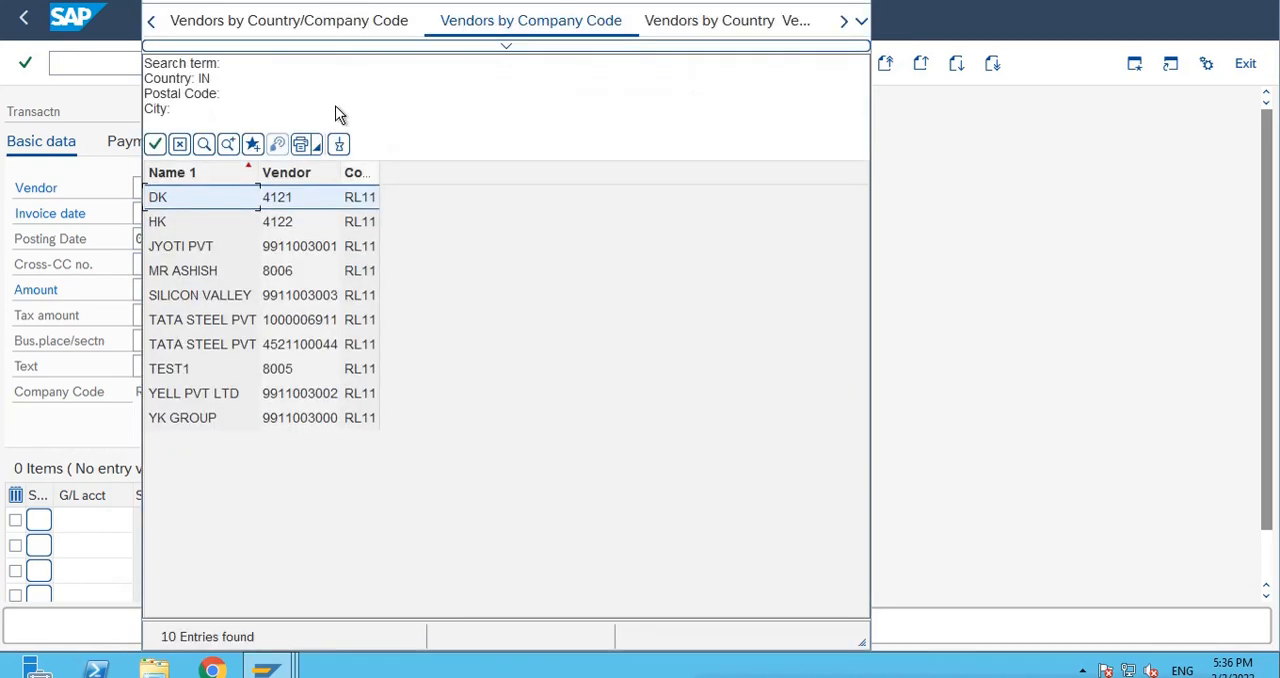
double_click(306, 295)
Fill in the invoice's basic data with invoice date 02.02.2022, reference T1 and amount 67890 INR.
left_click(151, 212)
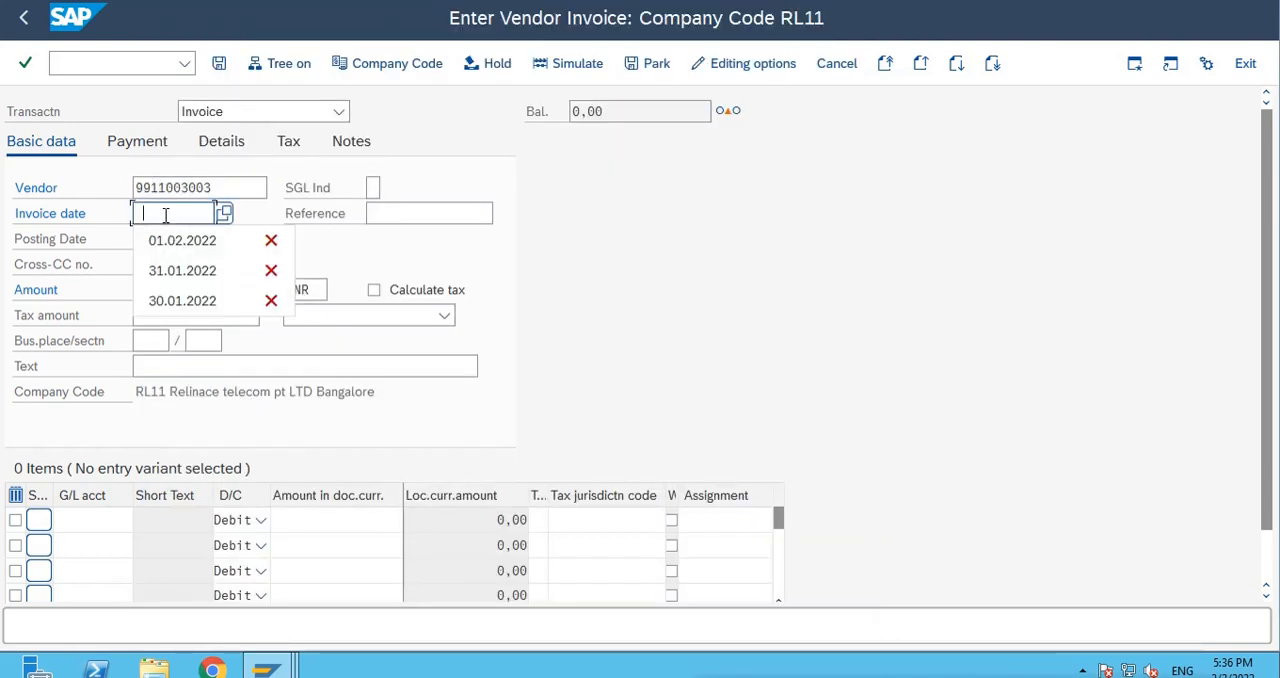
left_click(168, 240)
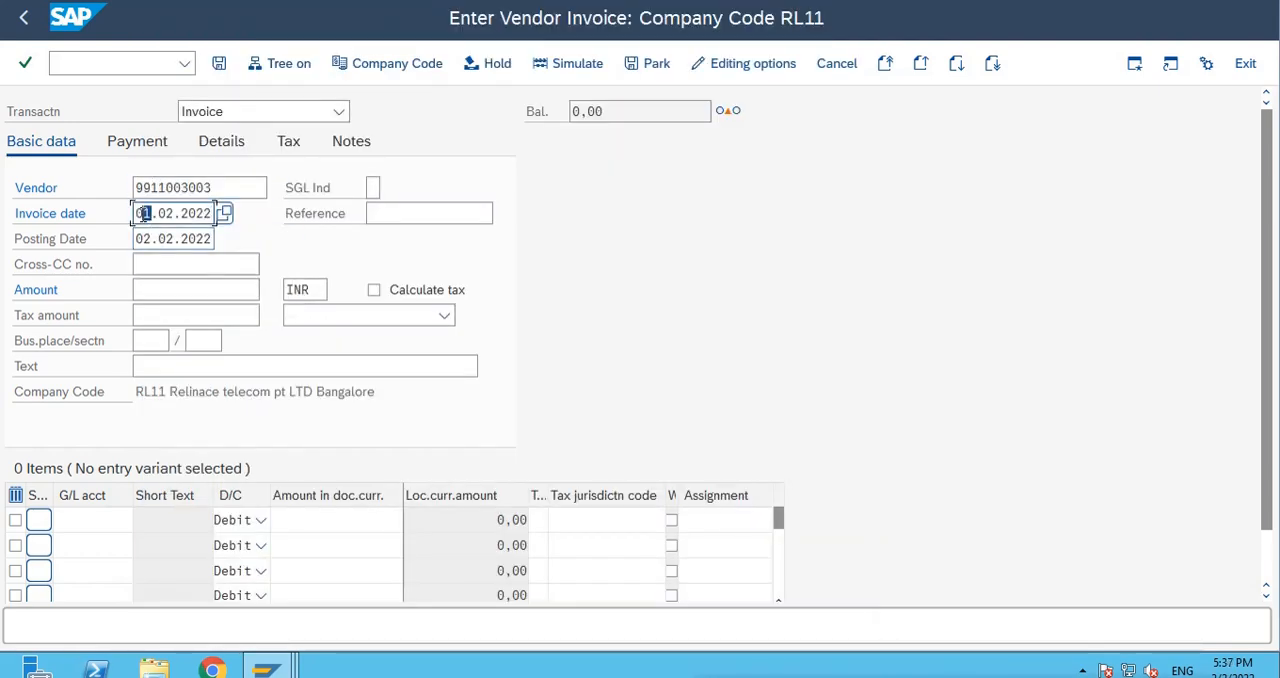
left_click(380, 214)
type("T")
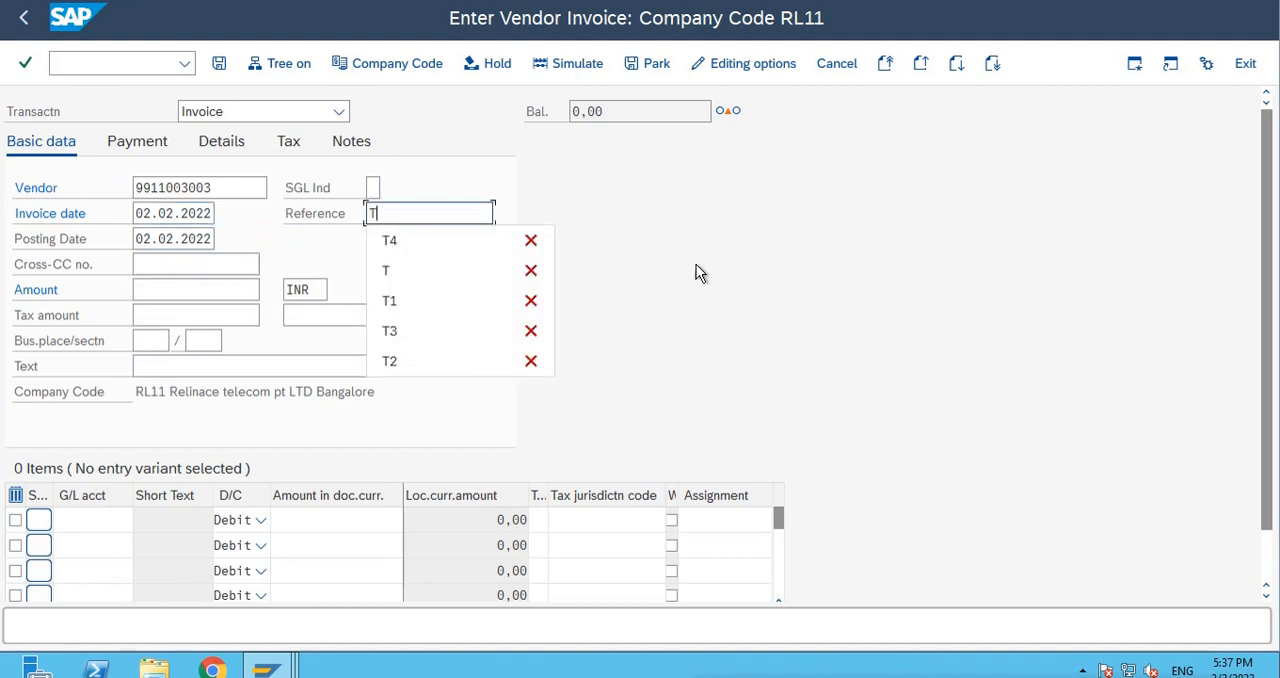
left_click(448, 290)
left_click(173, 288)
type("67")
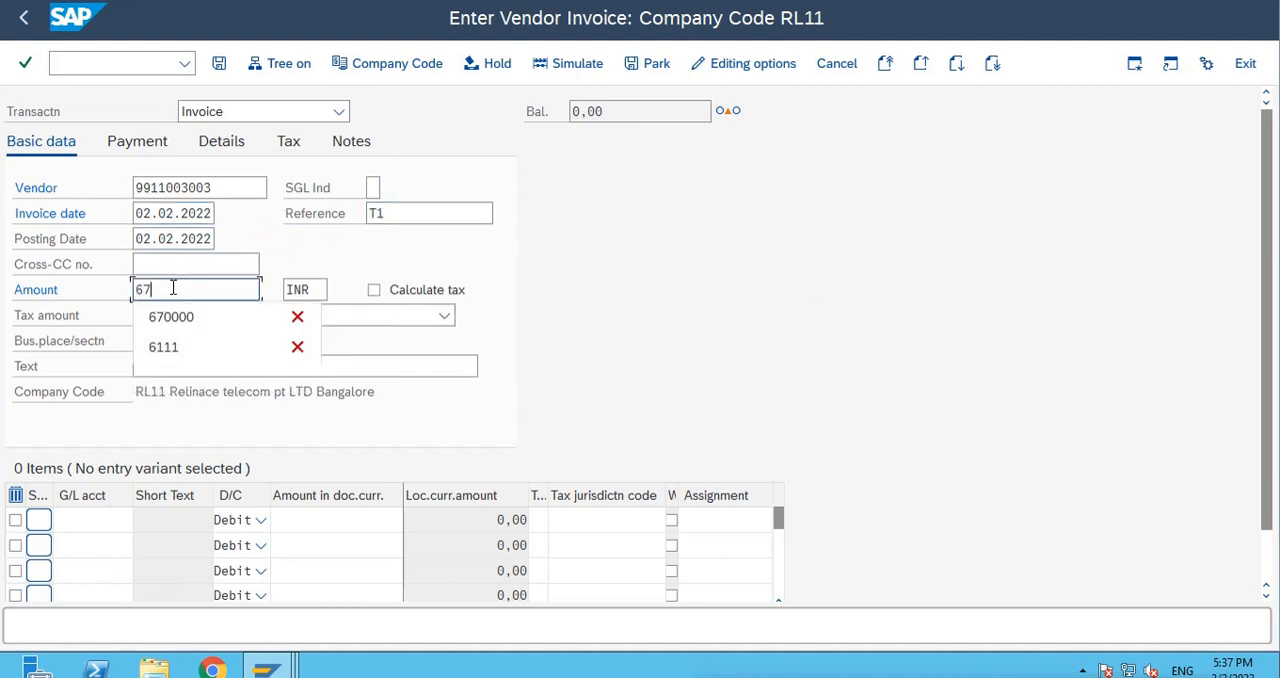
type("890")
Enter a debit line item for G/L account 100003 with amount 67890 and the text INV.
left_click_drag(178, 288, 44, 276)
key("ctrl+c")
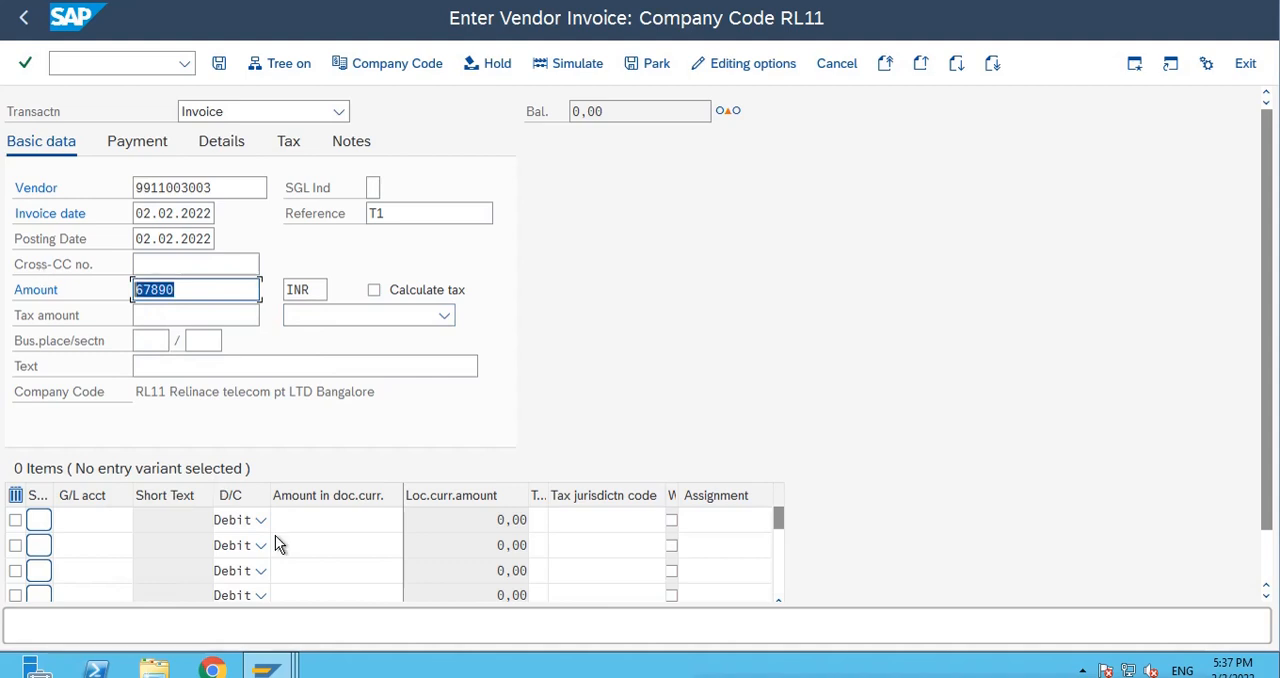
left_click(302, 522)
key("ctrl+v")
left_click(84, 519)
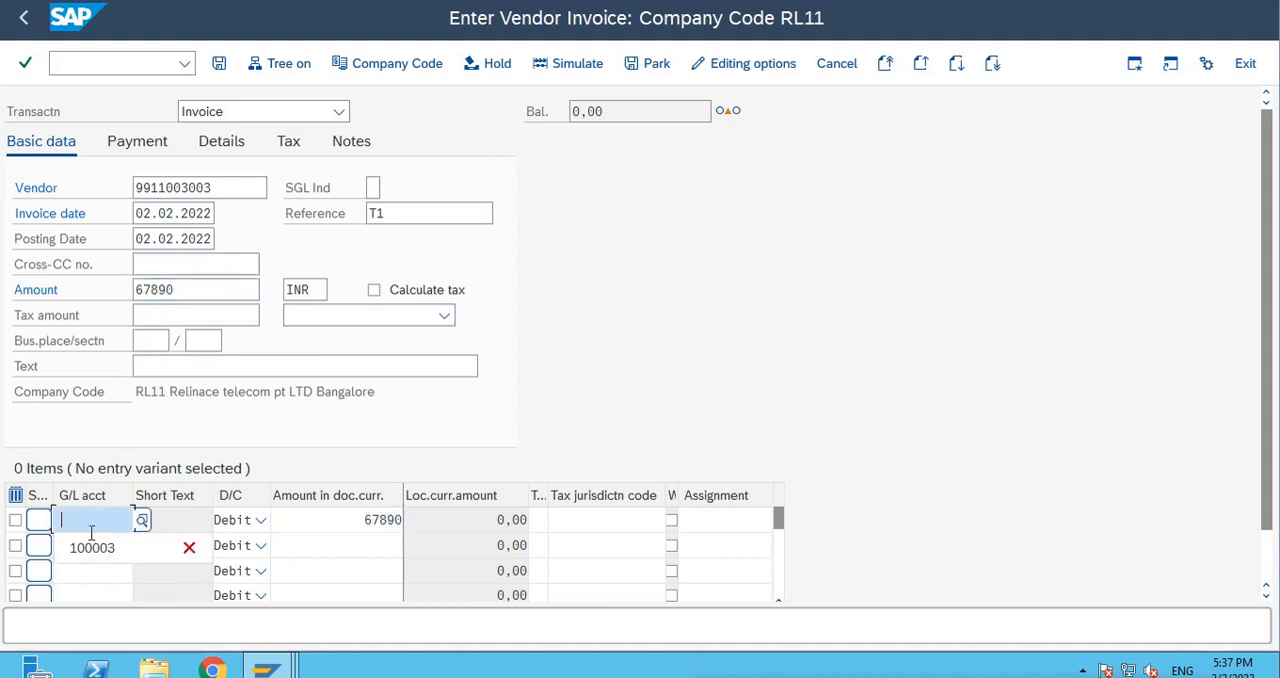
left_click(83, 543)
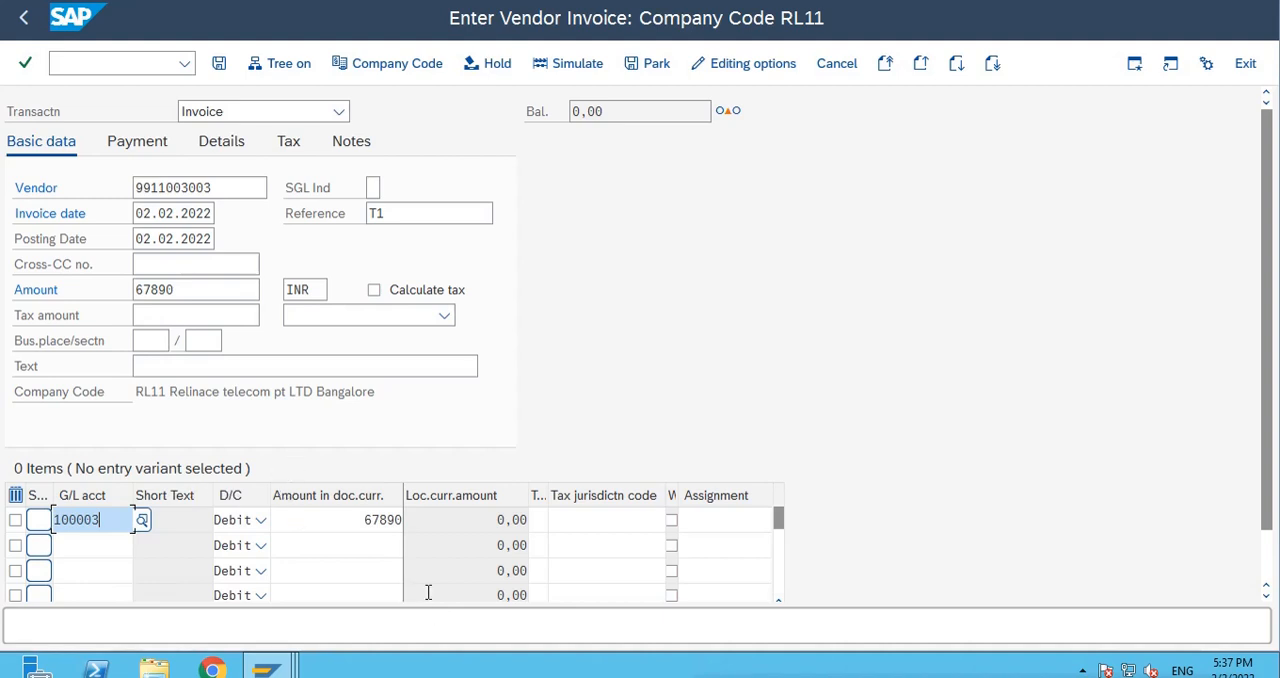
left_click(362, 519)
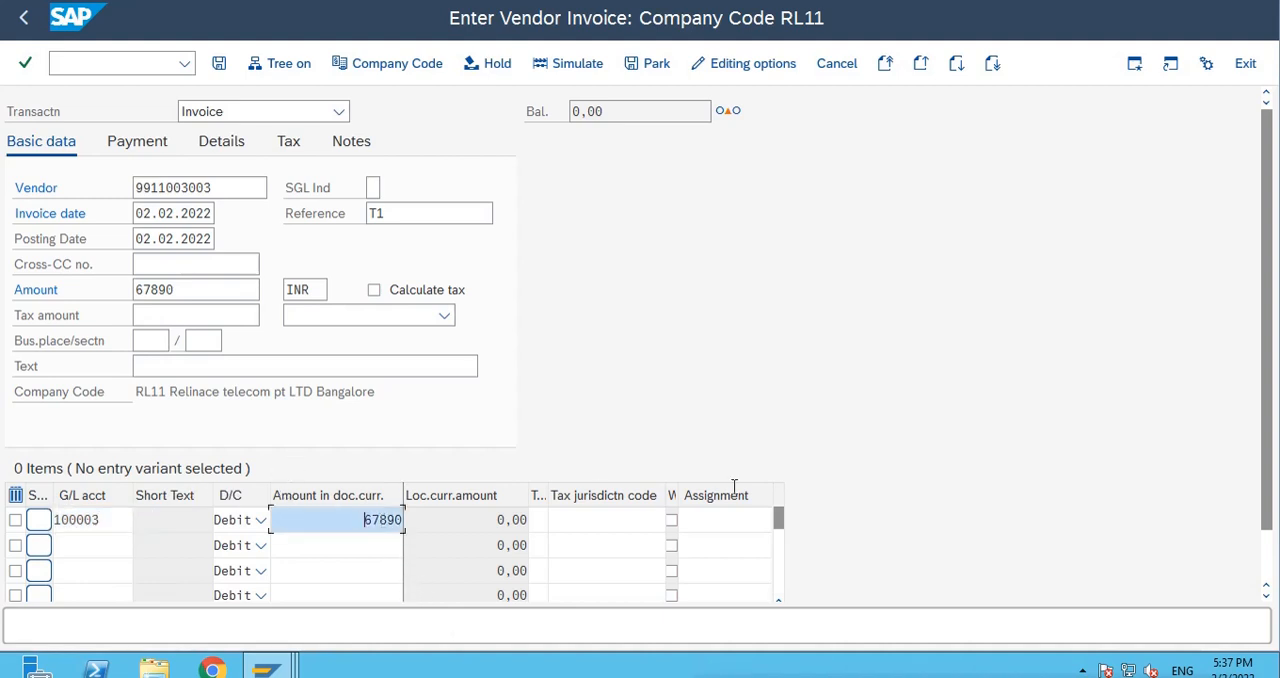
key("Tab")
key("Tab")
key("Tab")
key("Tab")
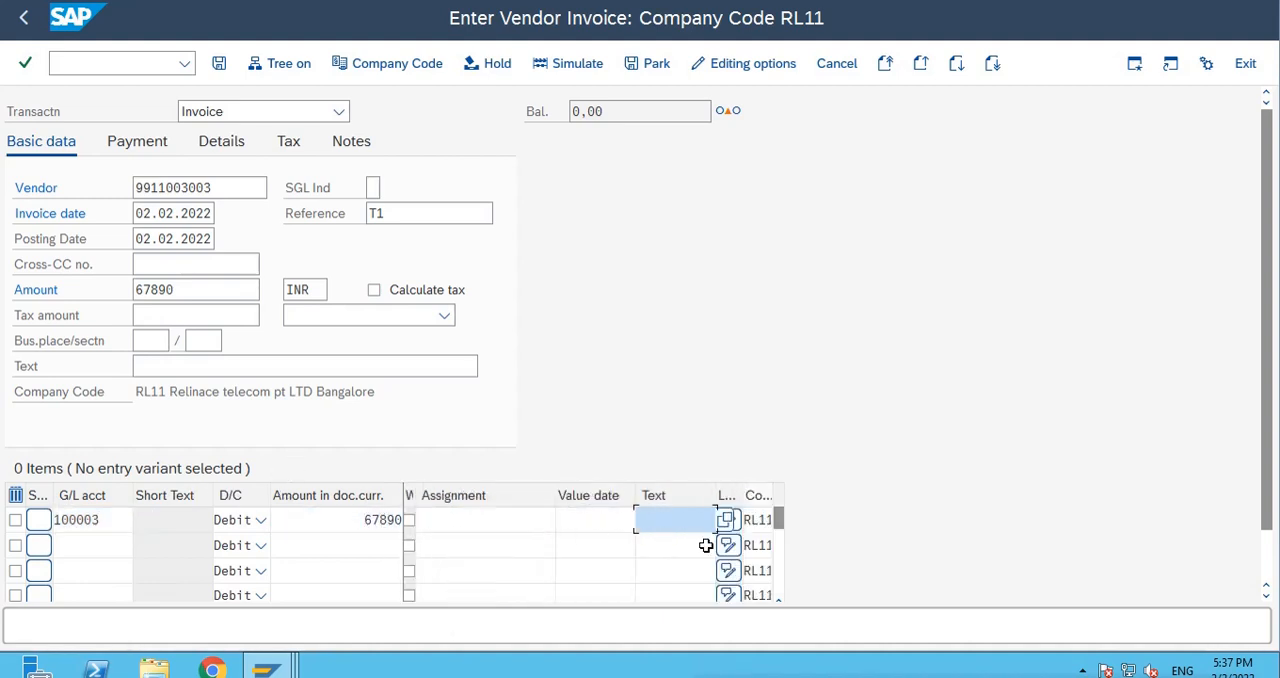
type("I")
left_click(695, 543)
Set the invoice's payment terms to 0001, payable immediately, and post the invoice.
left_click(137, 141)
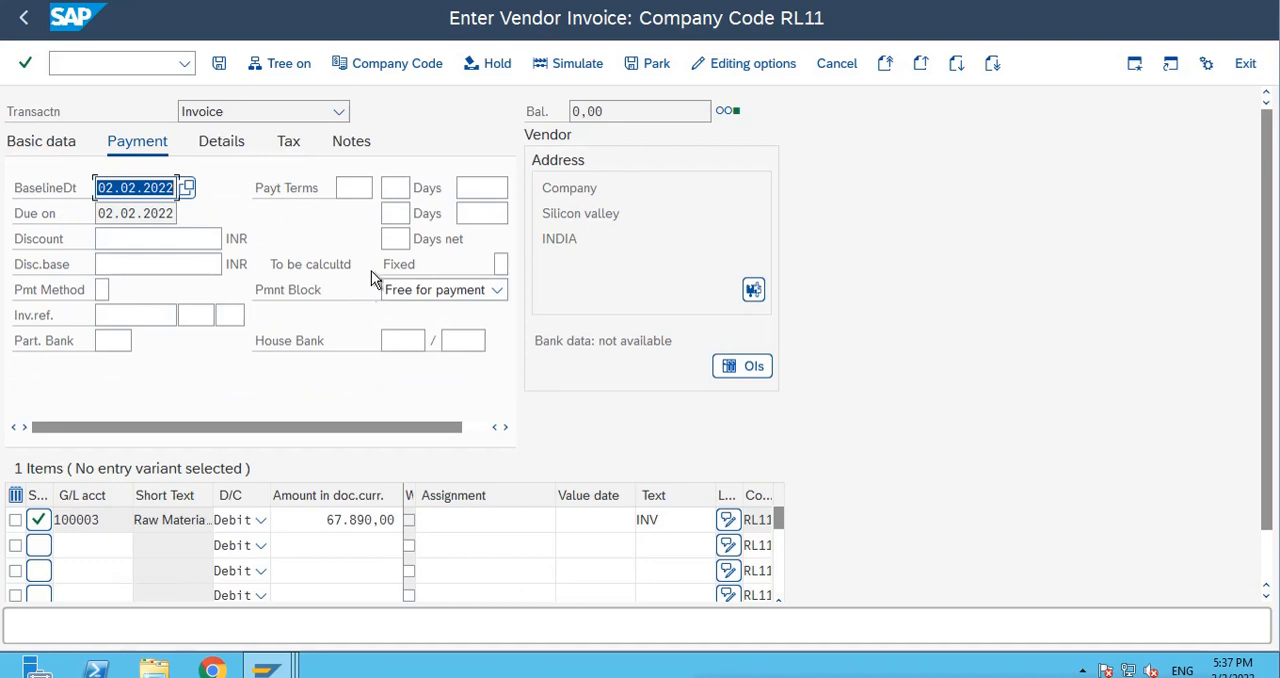
left_click(357, 188)
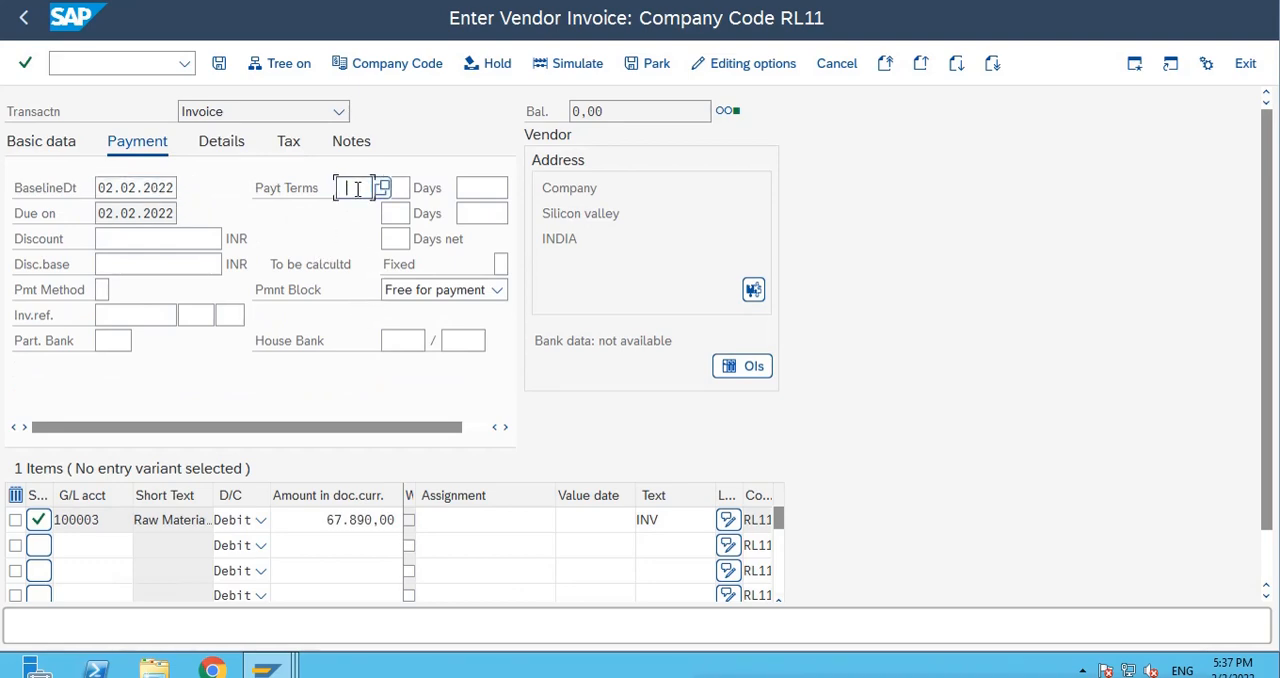
left_click(357, 188)
left_click(340, 214)
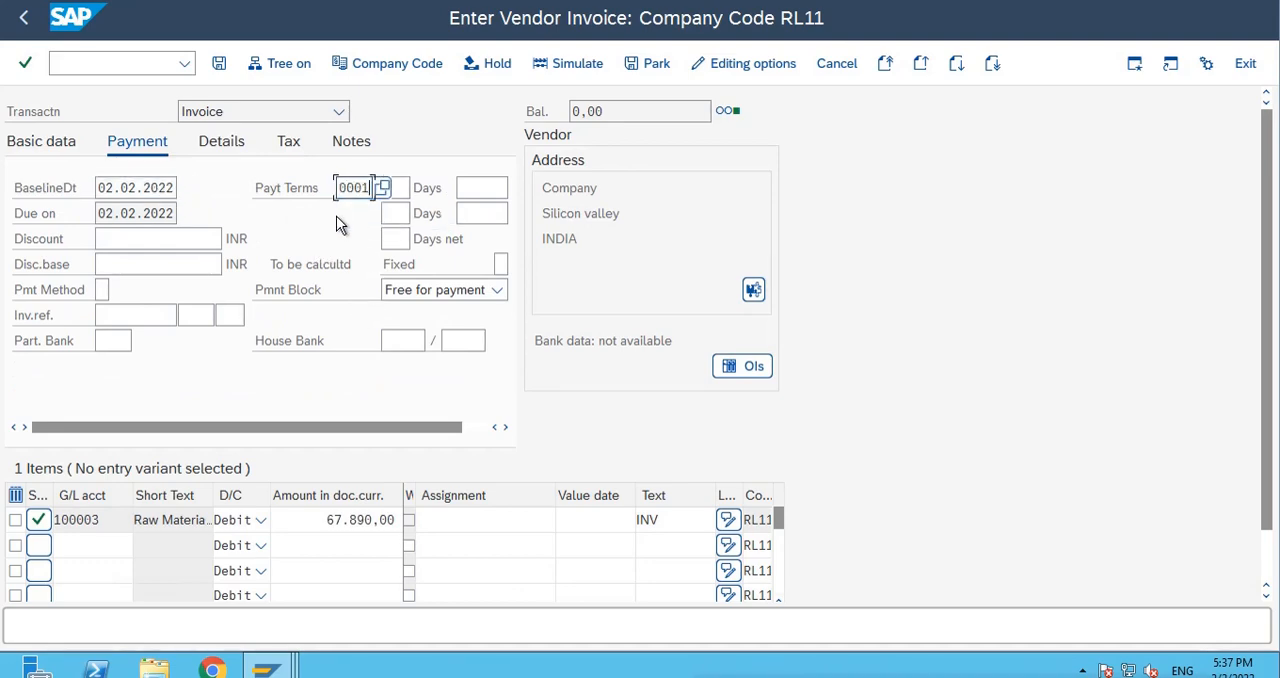
left_click(381, 189)
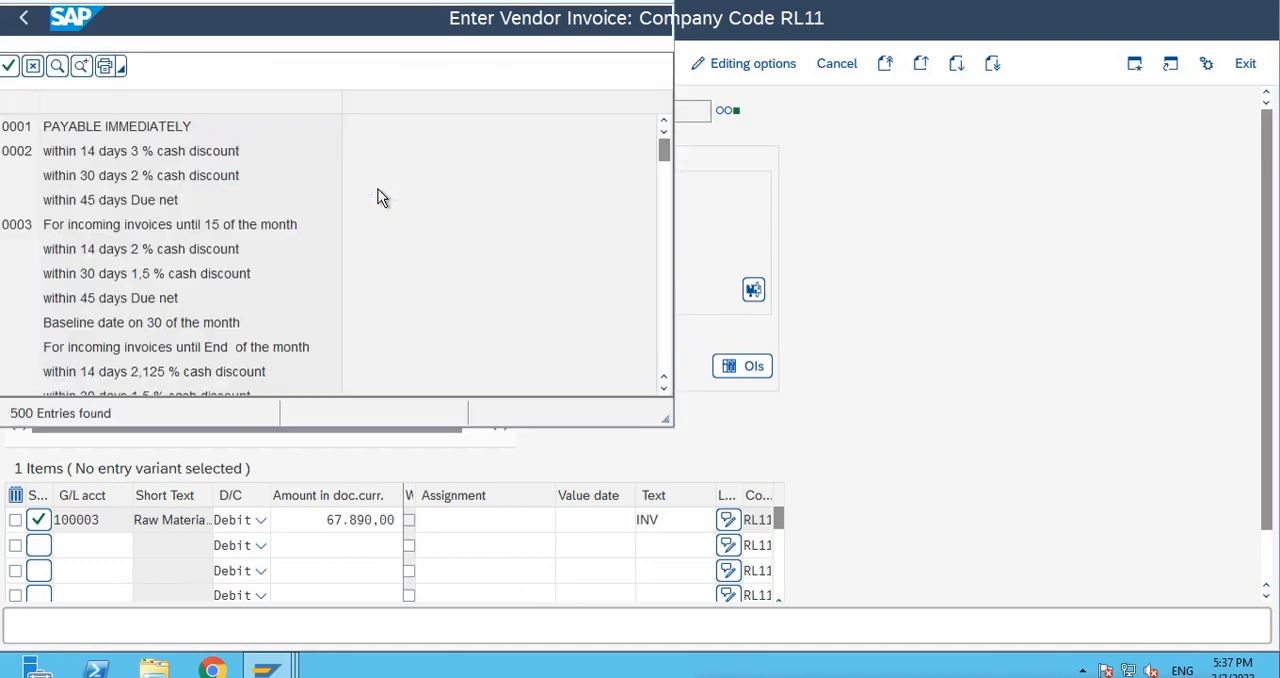
double_click(56, 130)
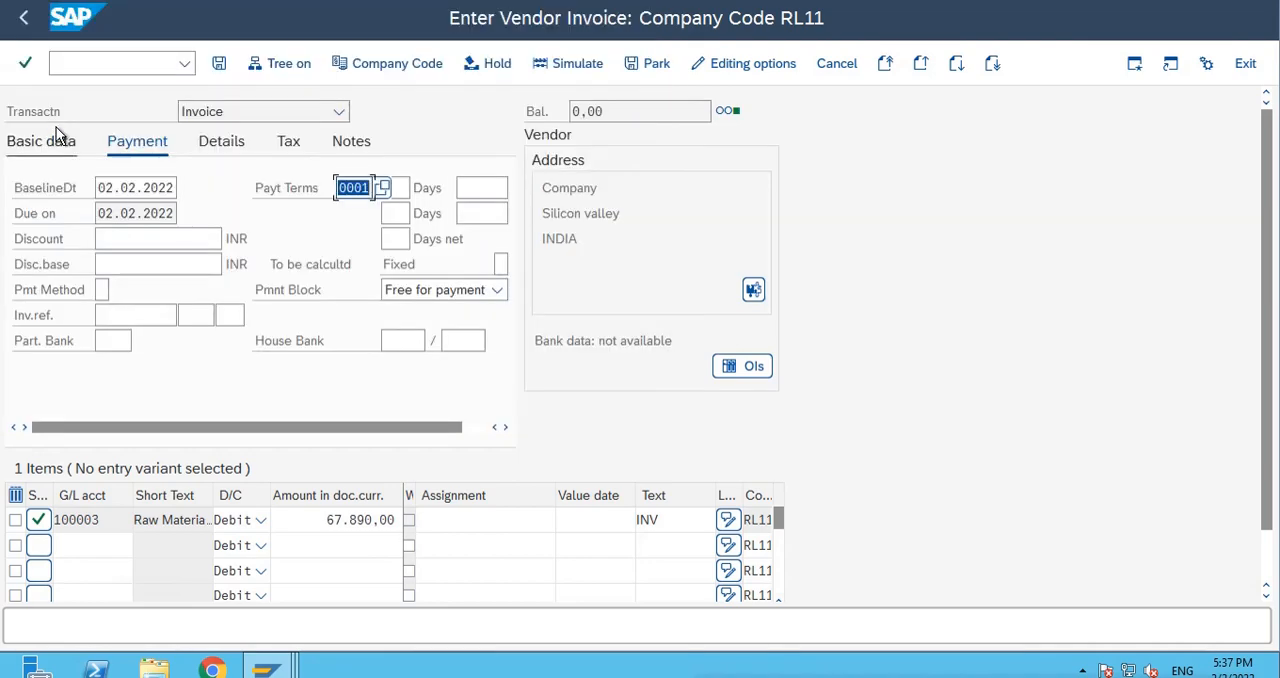
left_click(219, 64)
left_click(219, 64)
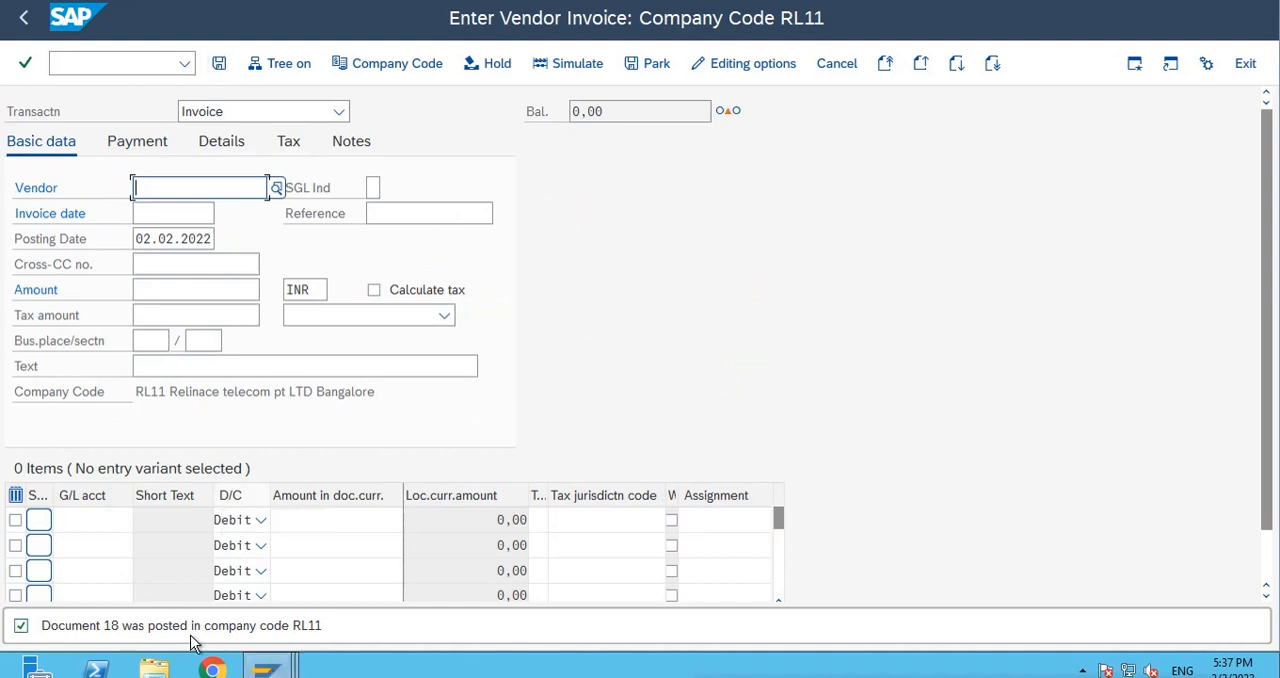
Leave vendor invoice entry and return to payment run TEST1 with the transaction code /nf110.
mouse_move(265, 672)
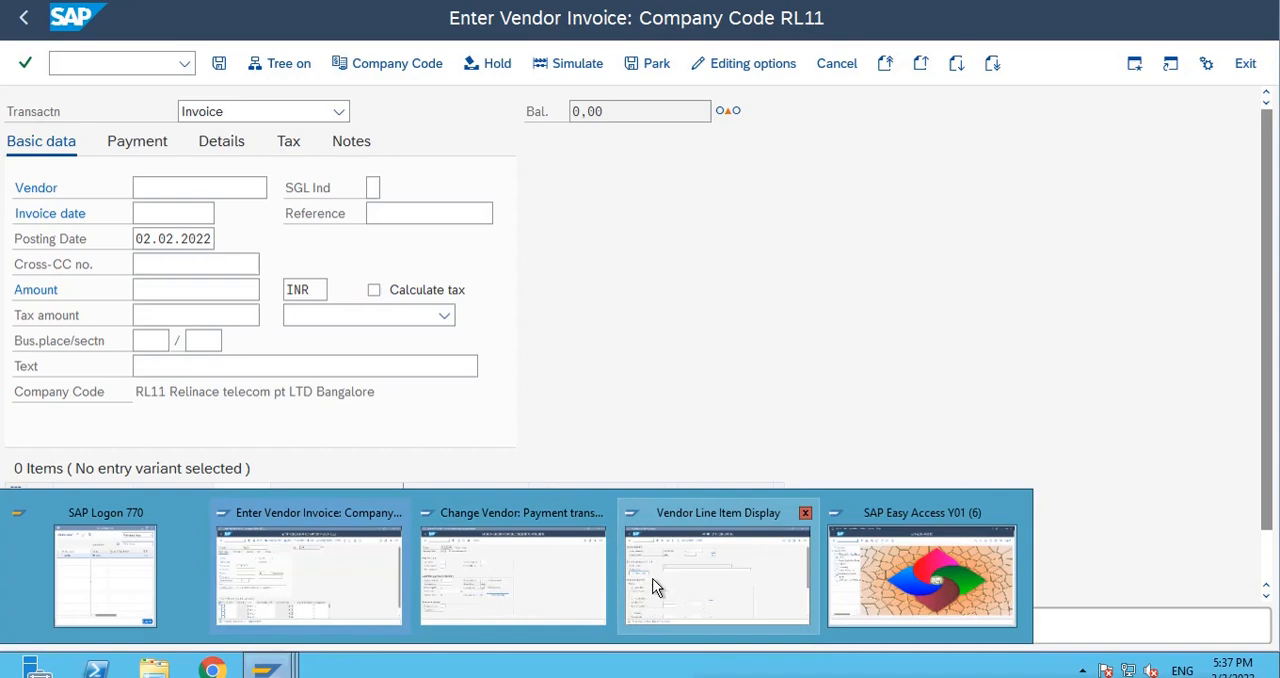
left_click(275, 560)
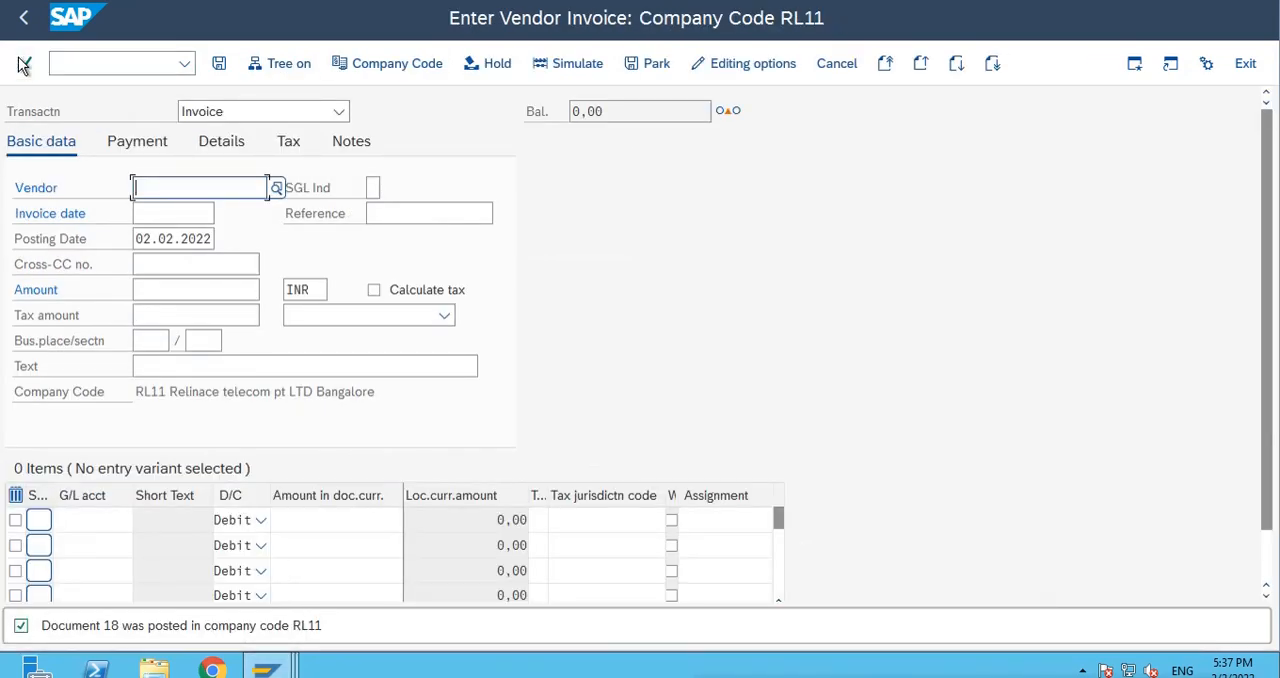
left_click(80, 62)
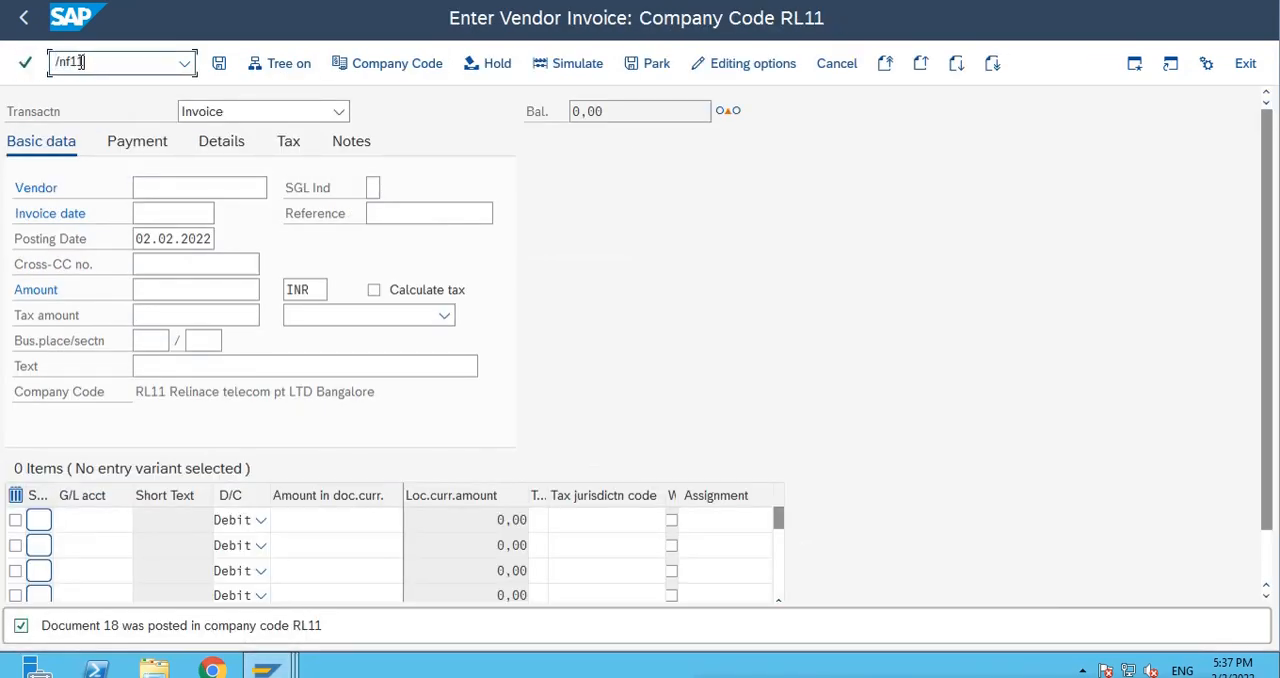
type("/nf110")
key("Return")
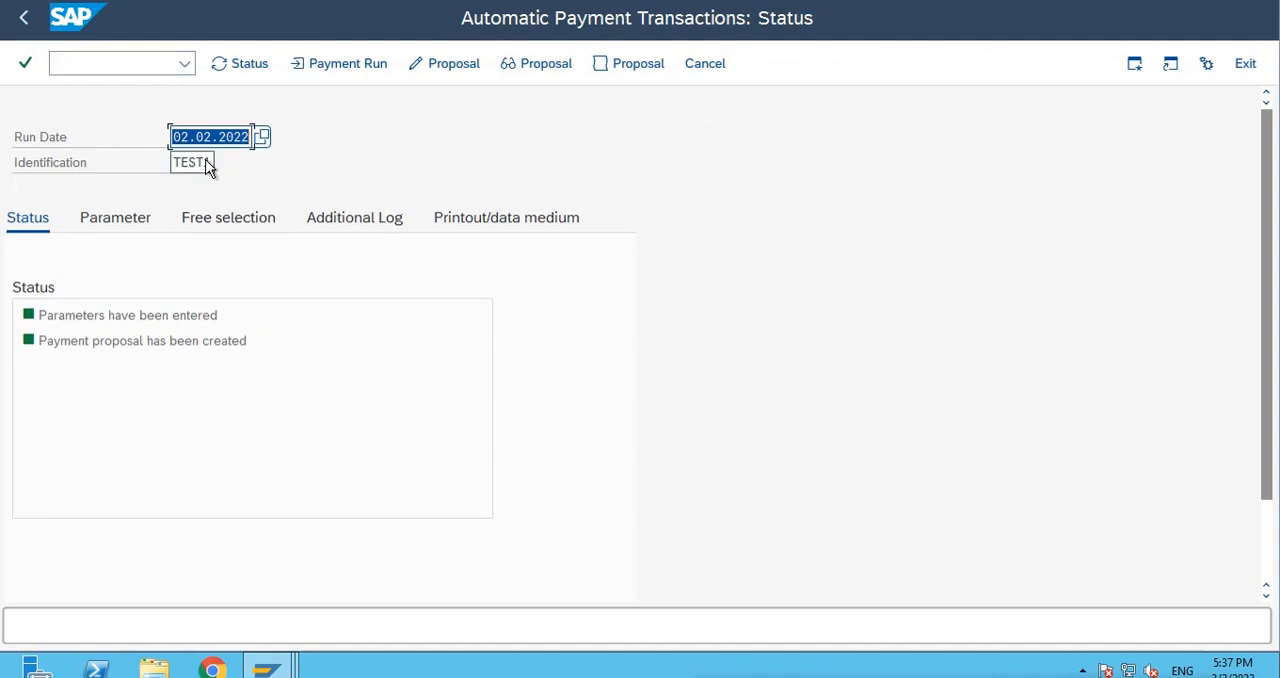
Delete the existing payment proposal of run TEST1 dated 02.02.2022 and confirm the deletion.
left_click(152, 62)
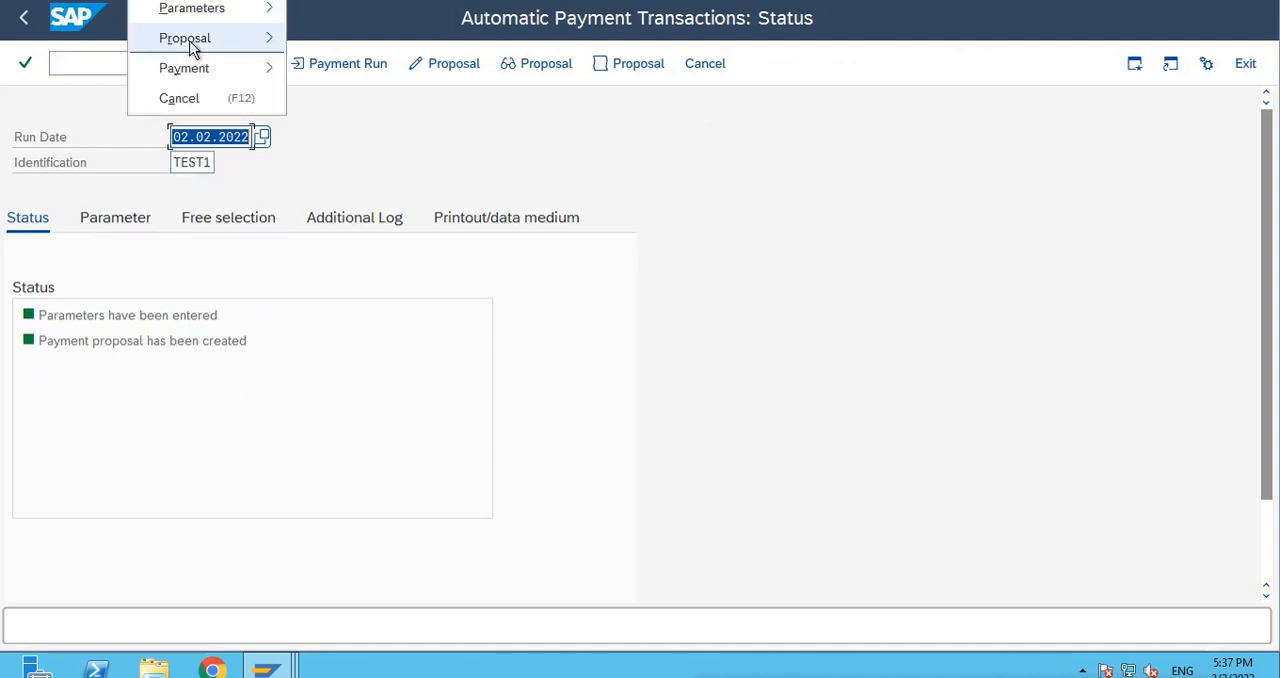
mouse_move(215, 39)
left_click(345, 127)
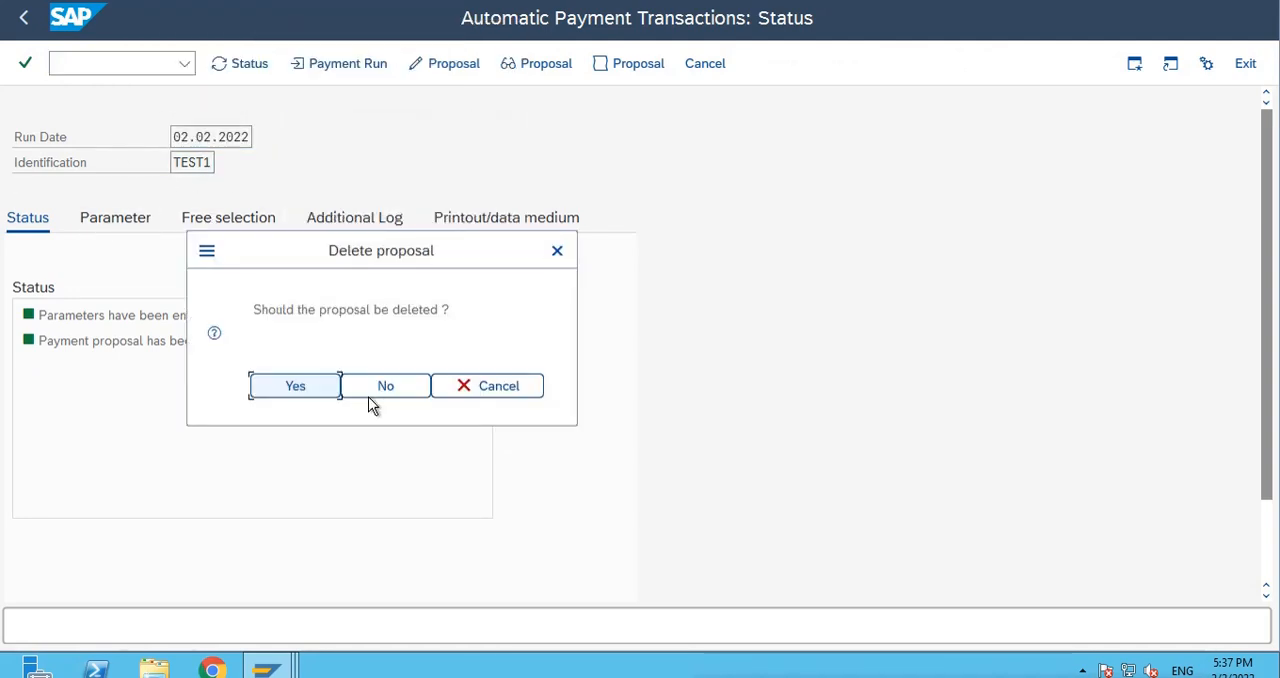
left_click(296, 387)
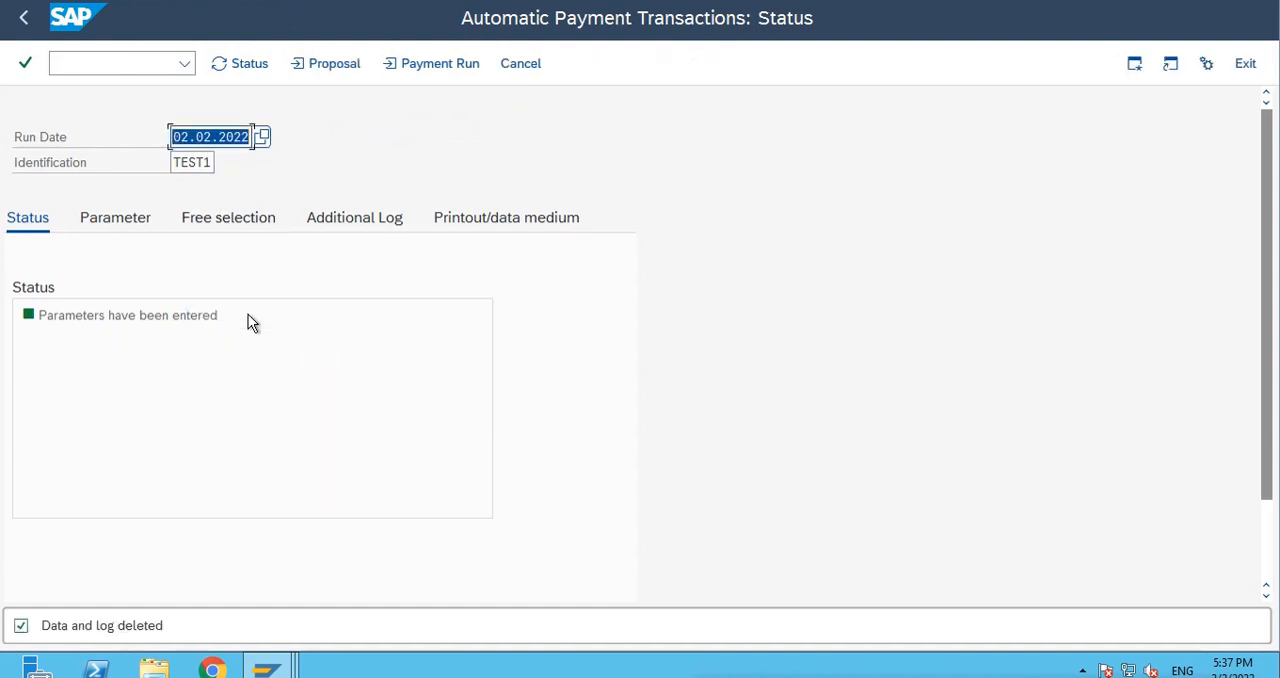
Schedule a payment proposal for run TEST1 with immediate start and payment medium creation, and refresh the run status.
left_click(152, 62)
mouse_move(183, 40)
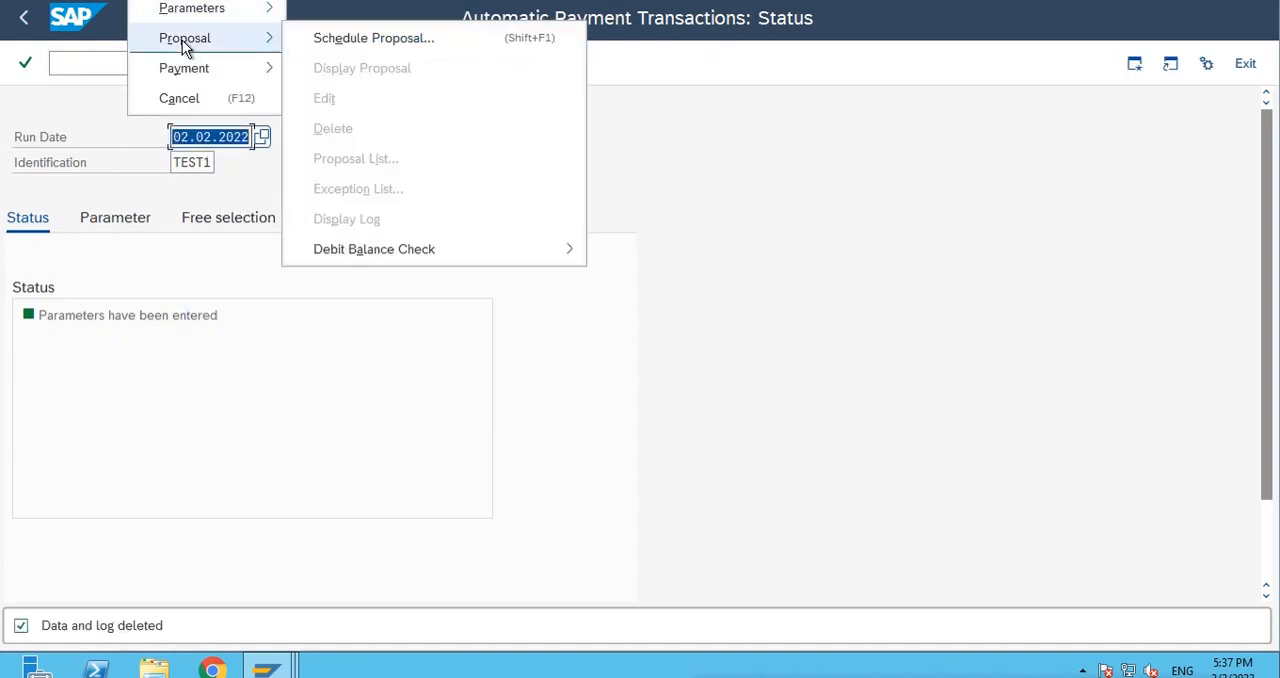
left_click(371, 318)
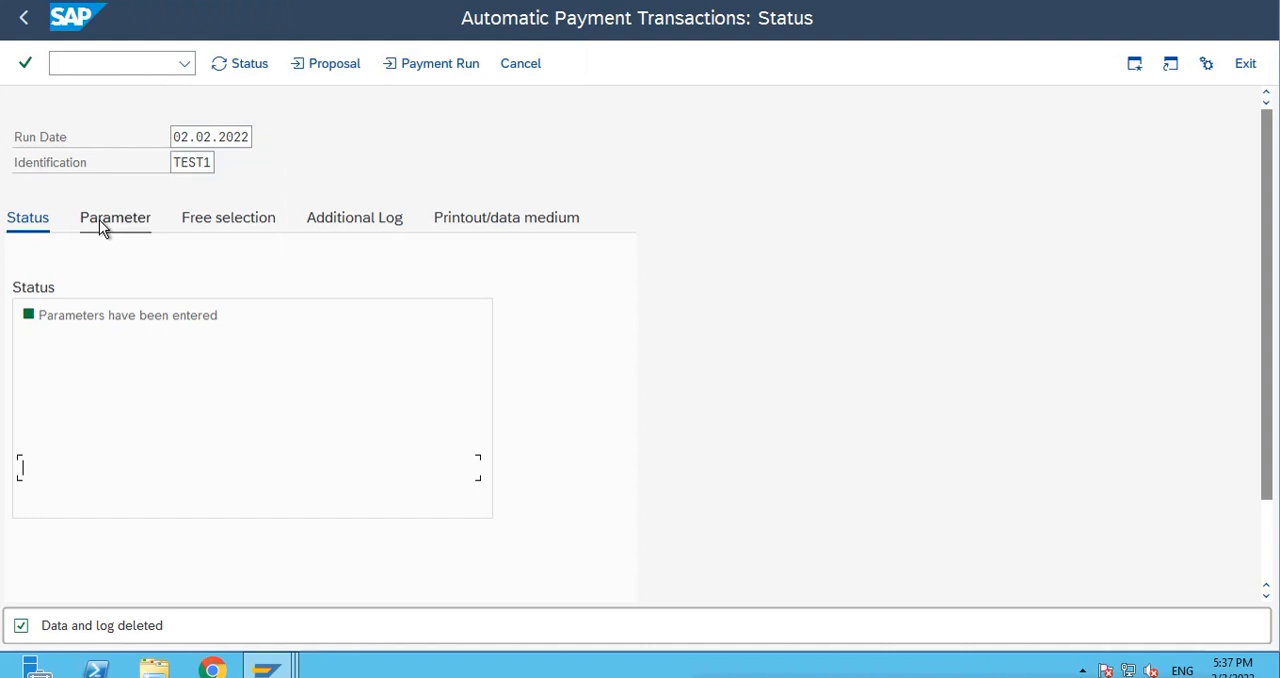
left_click(340, 68)
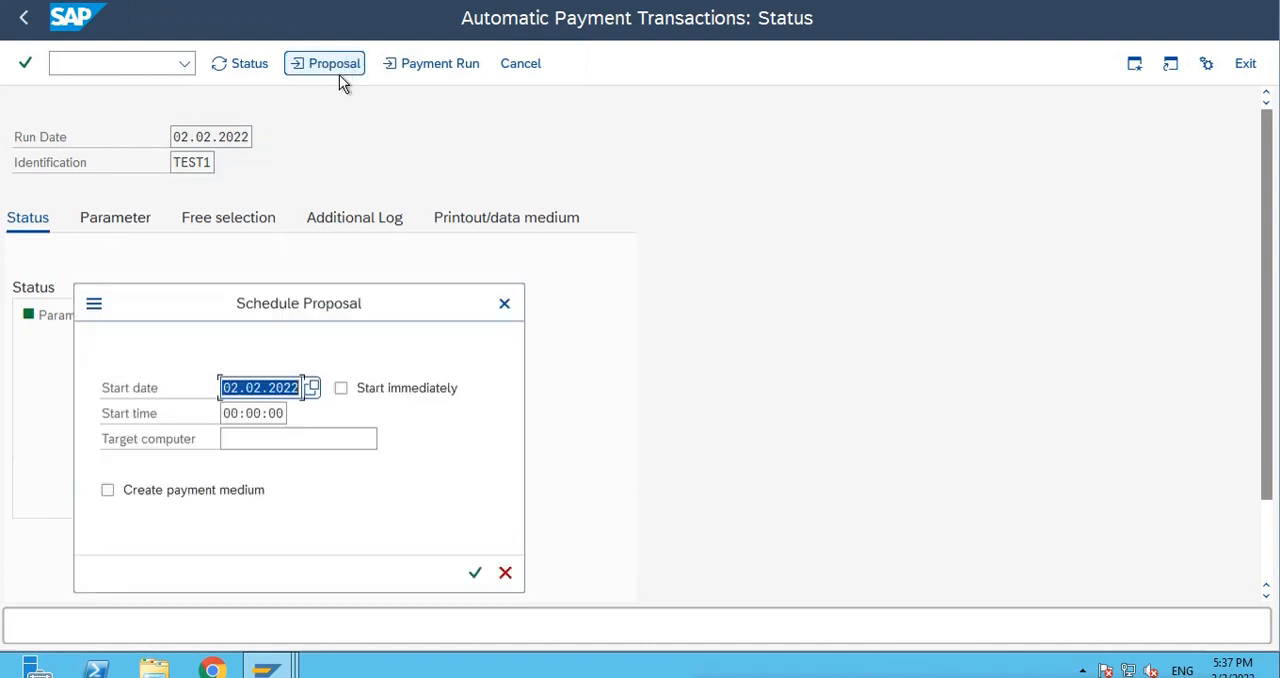
left_click(344, 394)
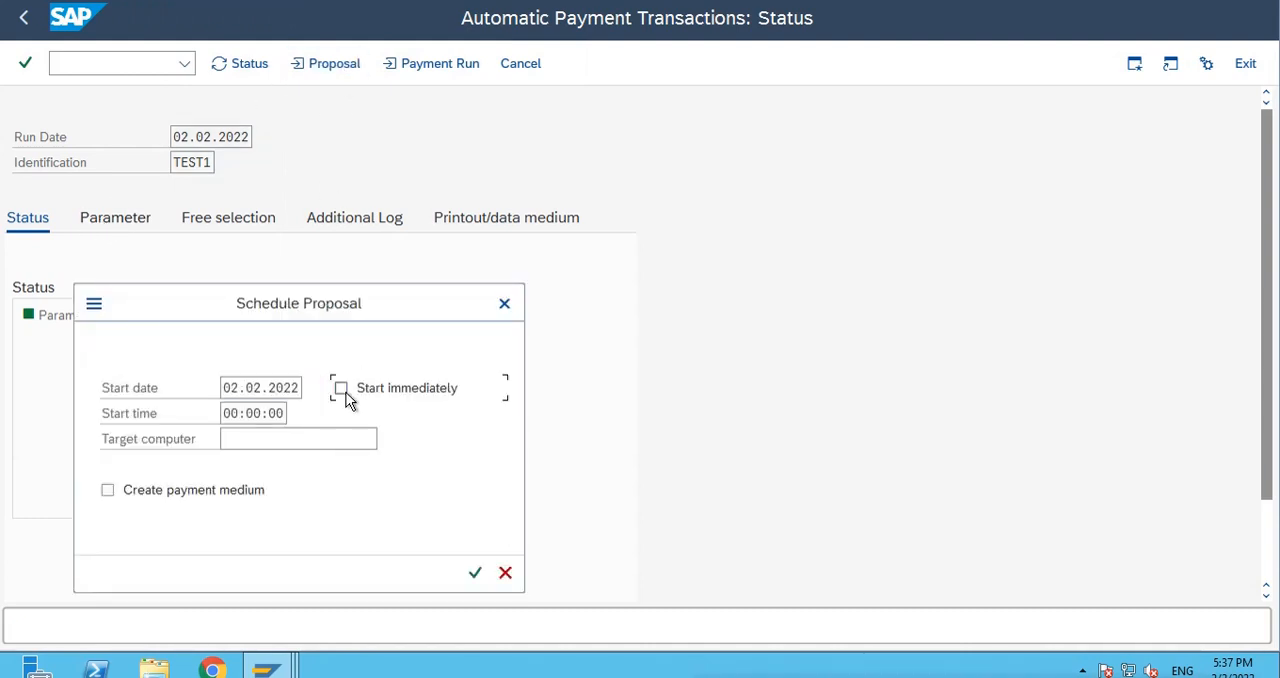
left_click(231, 494)
left_click(475, 572)
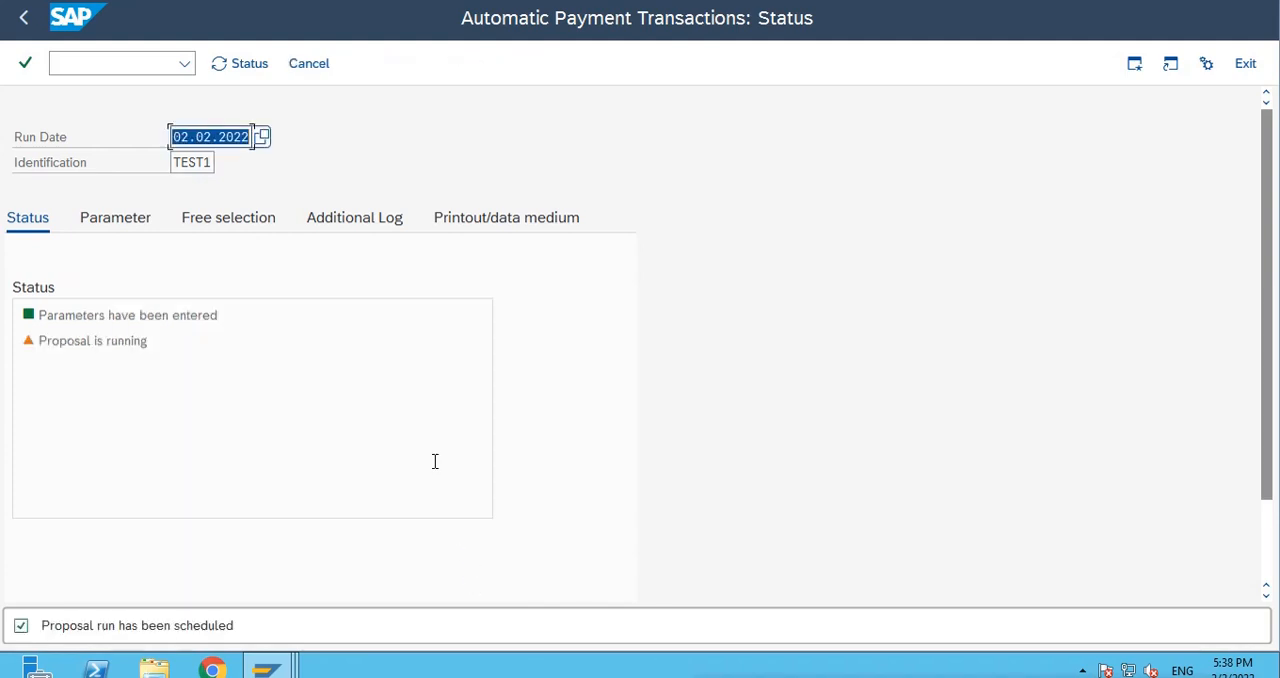
key("Return")
Display the payment proposal, examine the note on the Silicon valley vendor's exception line item, and return to the run status.
left_click(536, 62)
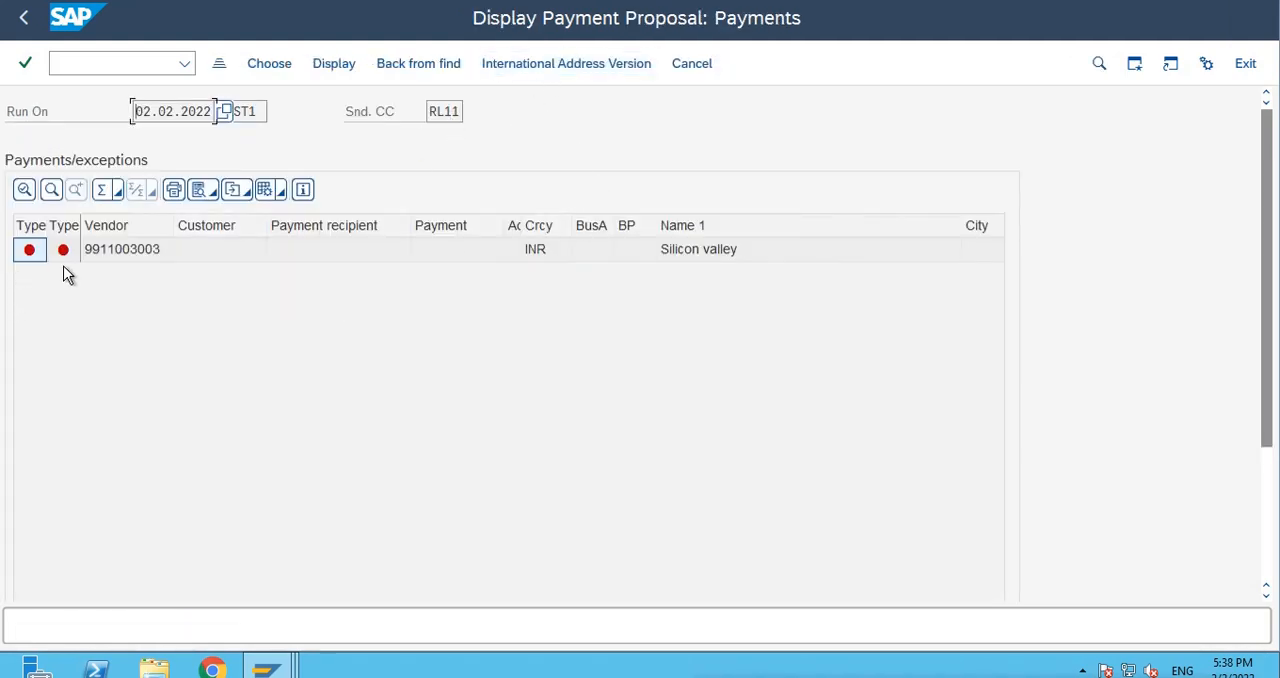
left_click(23, 17)
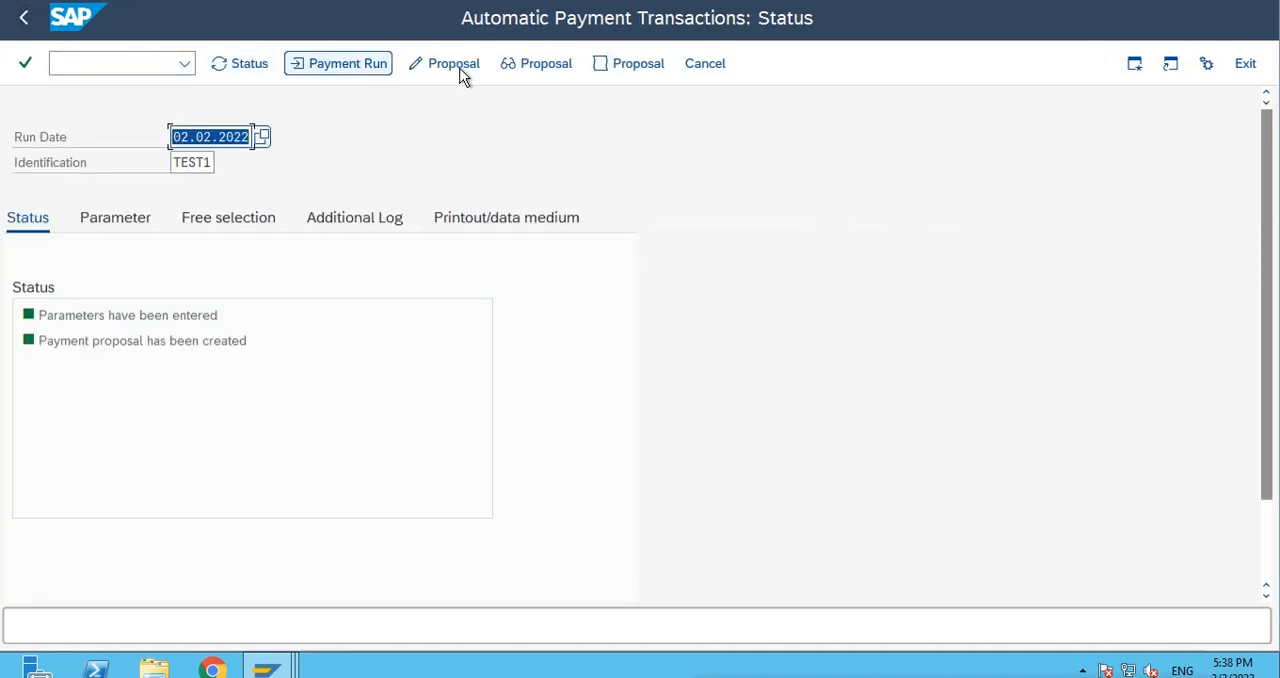
left_click(537, 66)
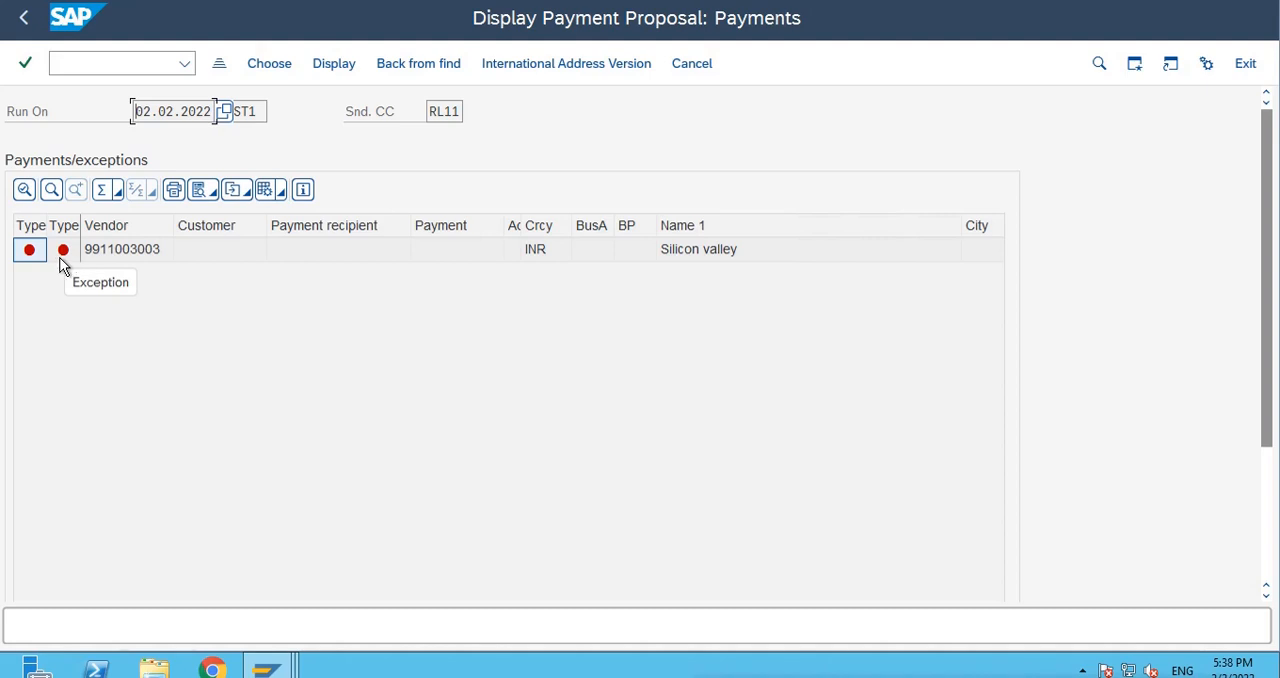
left_click(131, 251)
double_click(131, 251)
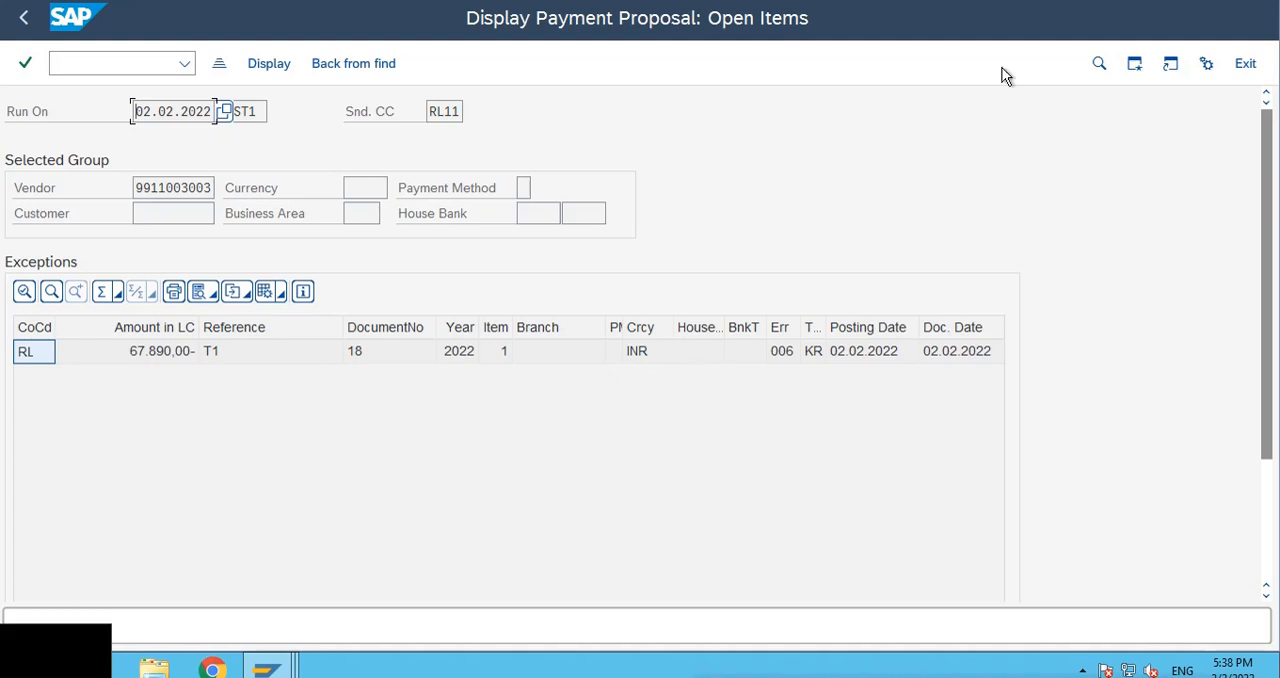
double_click(779, 350)
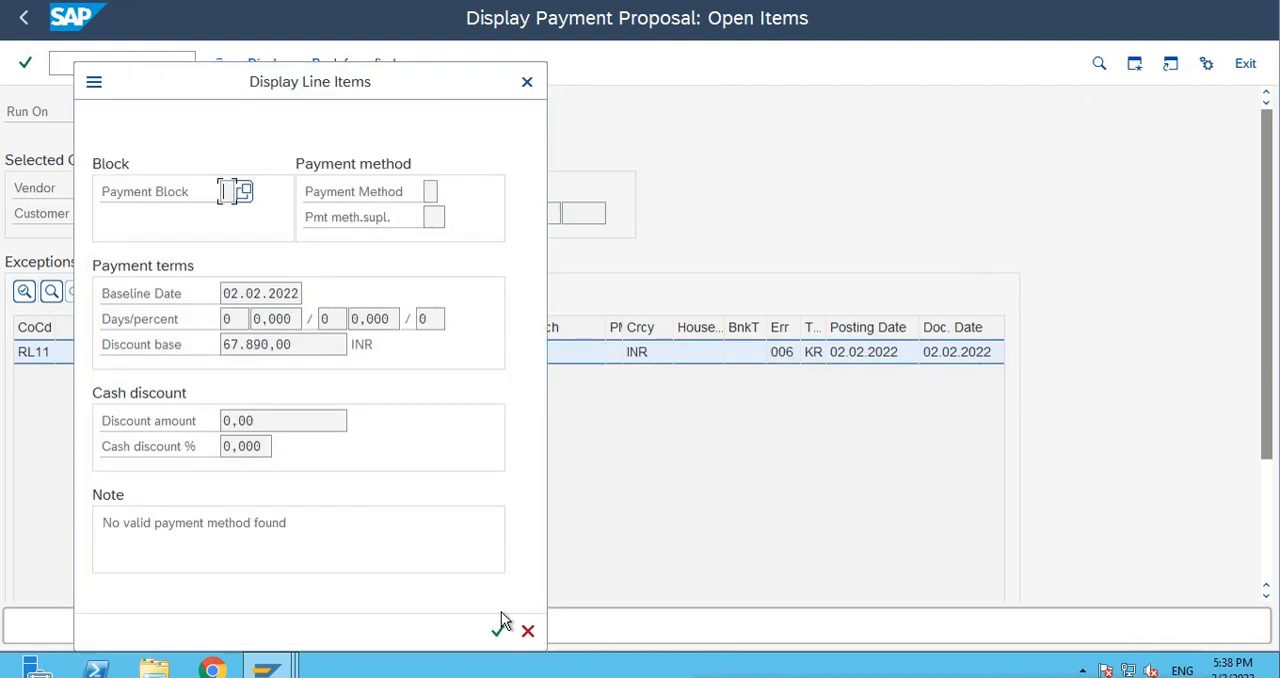
left_click(528, 631)
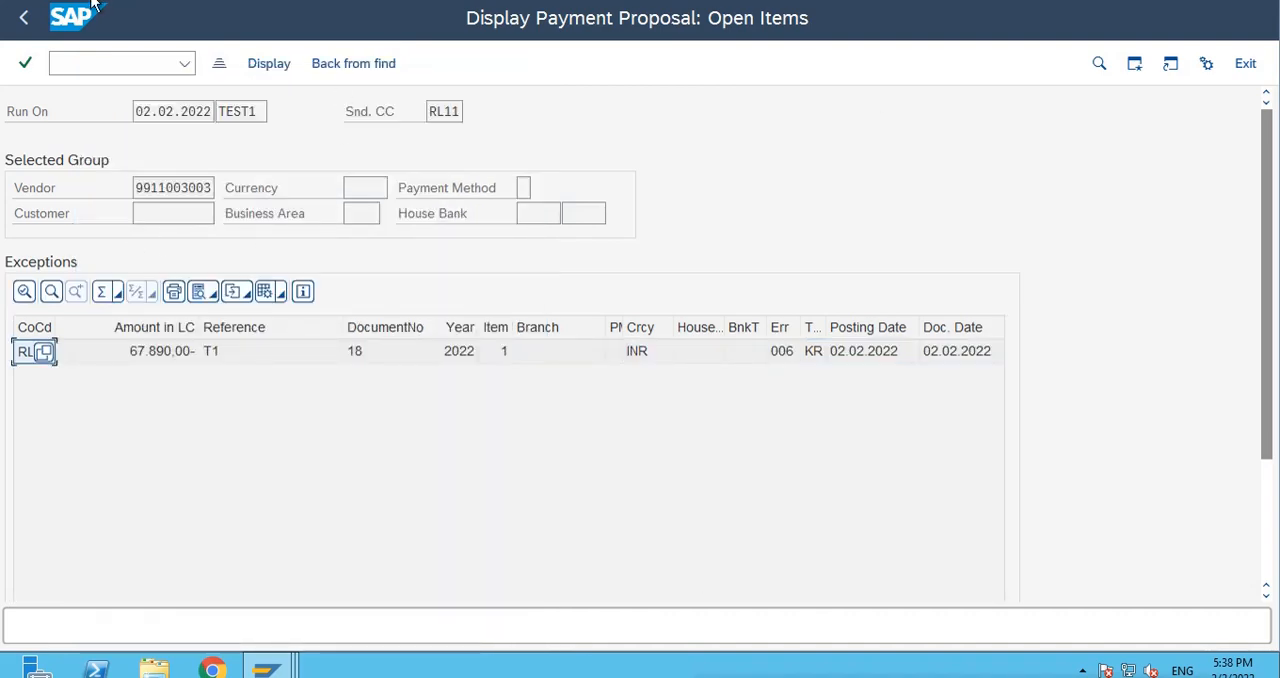
left_click(26, 20)
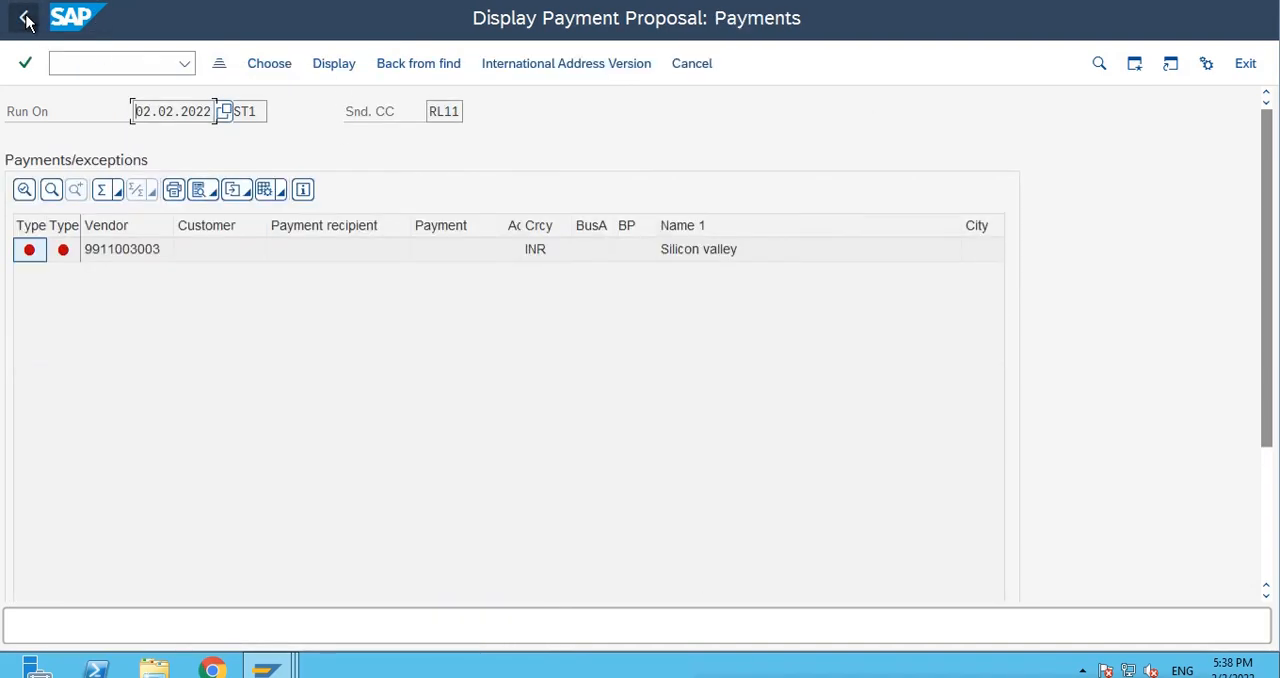
left_click(26, 20)
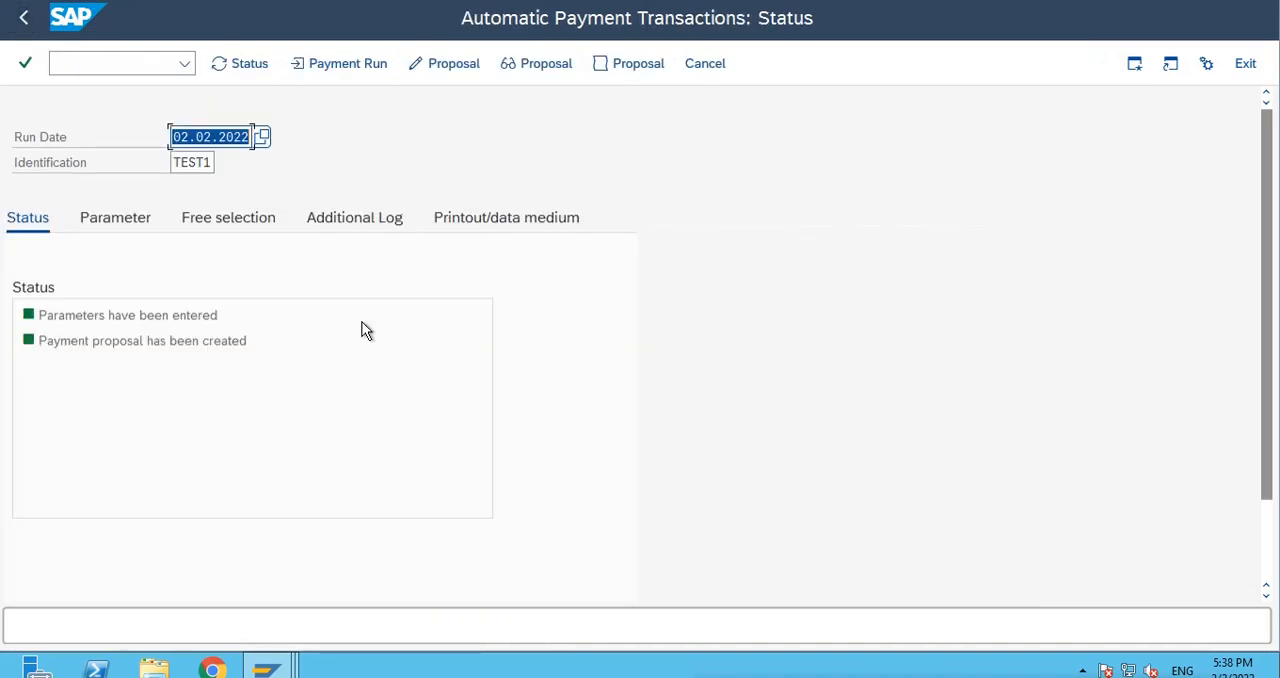
Switch to the open vendor change session and start a bank details entry with country IN and bank key 0001.
mouse_move(266, 668)
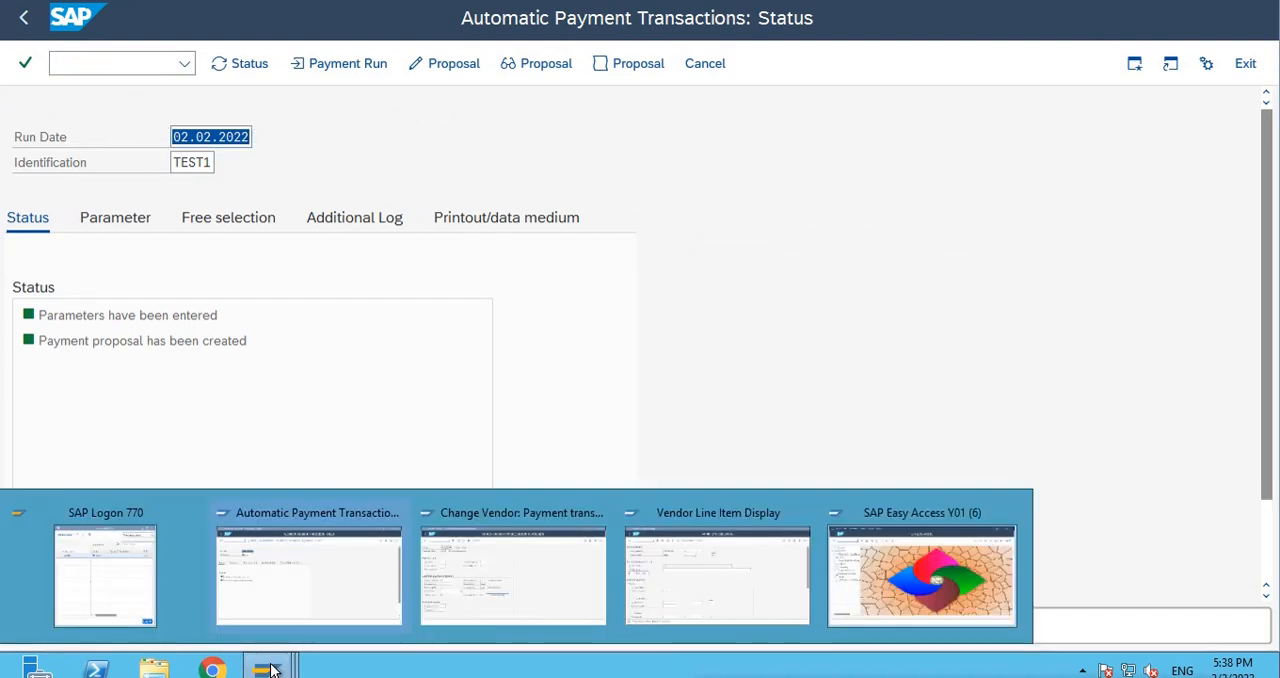
left_click(480, 574)
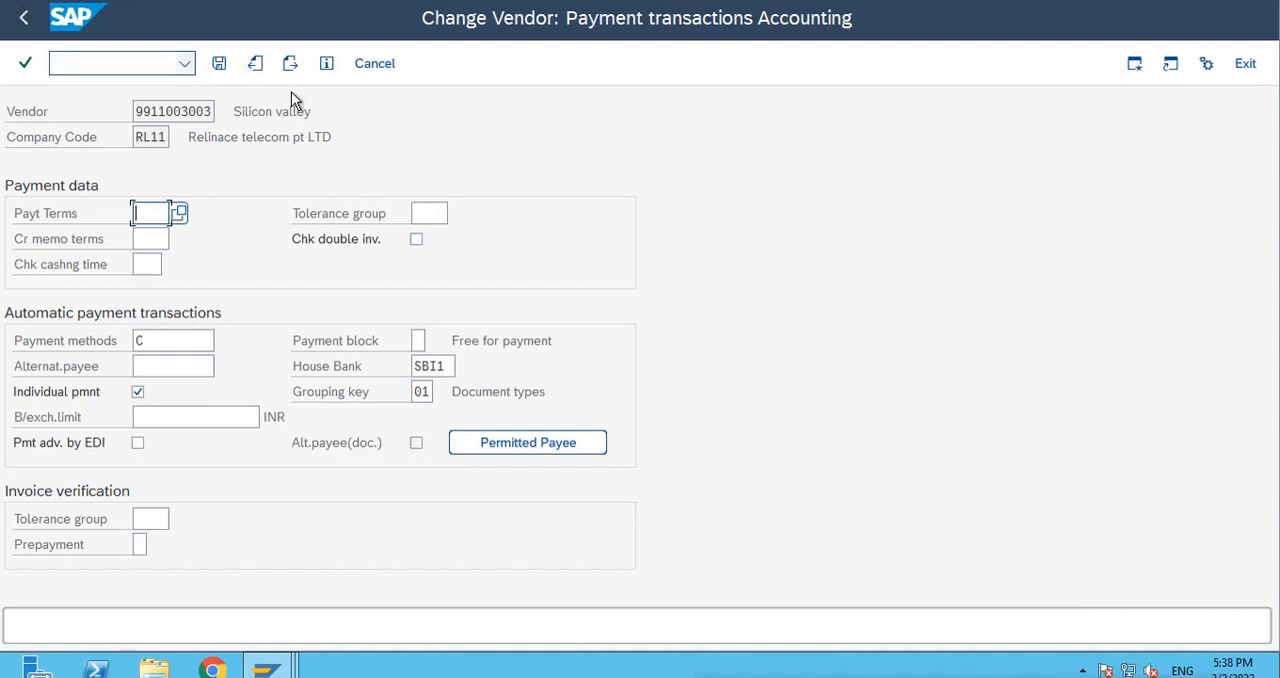
left_click(255, 63)
left_click(255, 63)
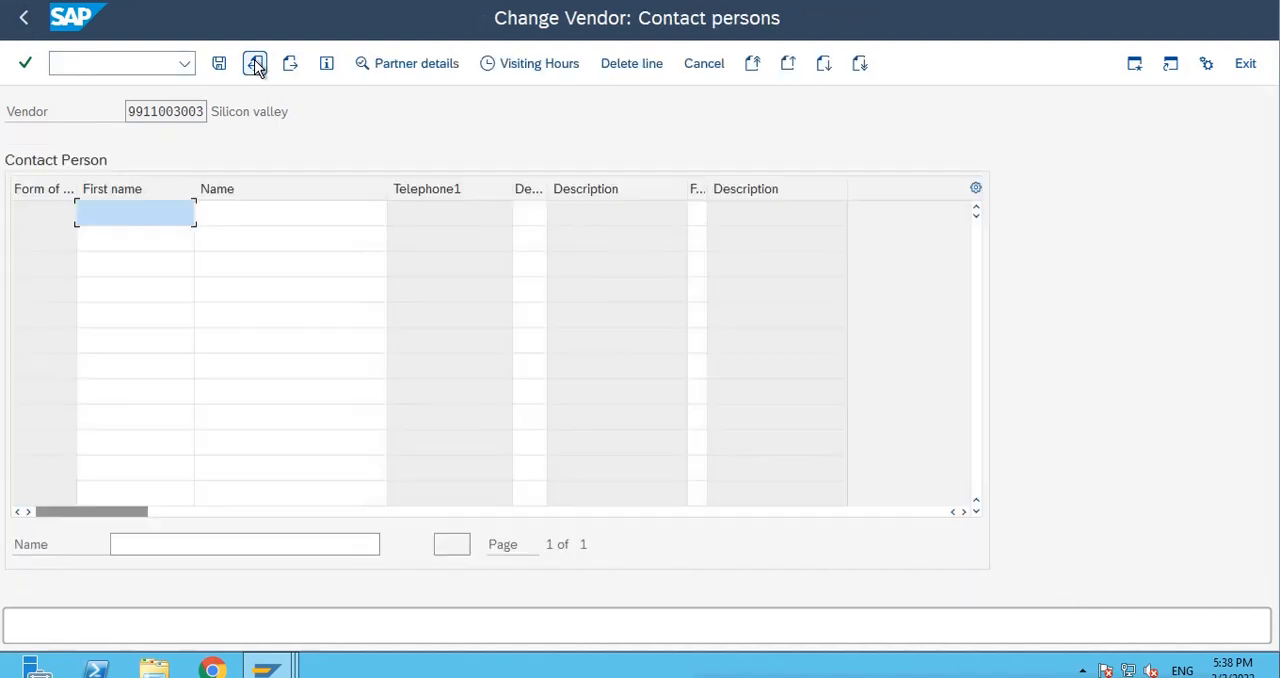
left_click(256, 66)
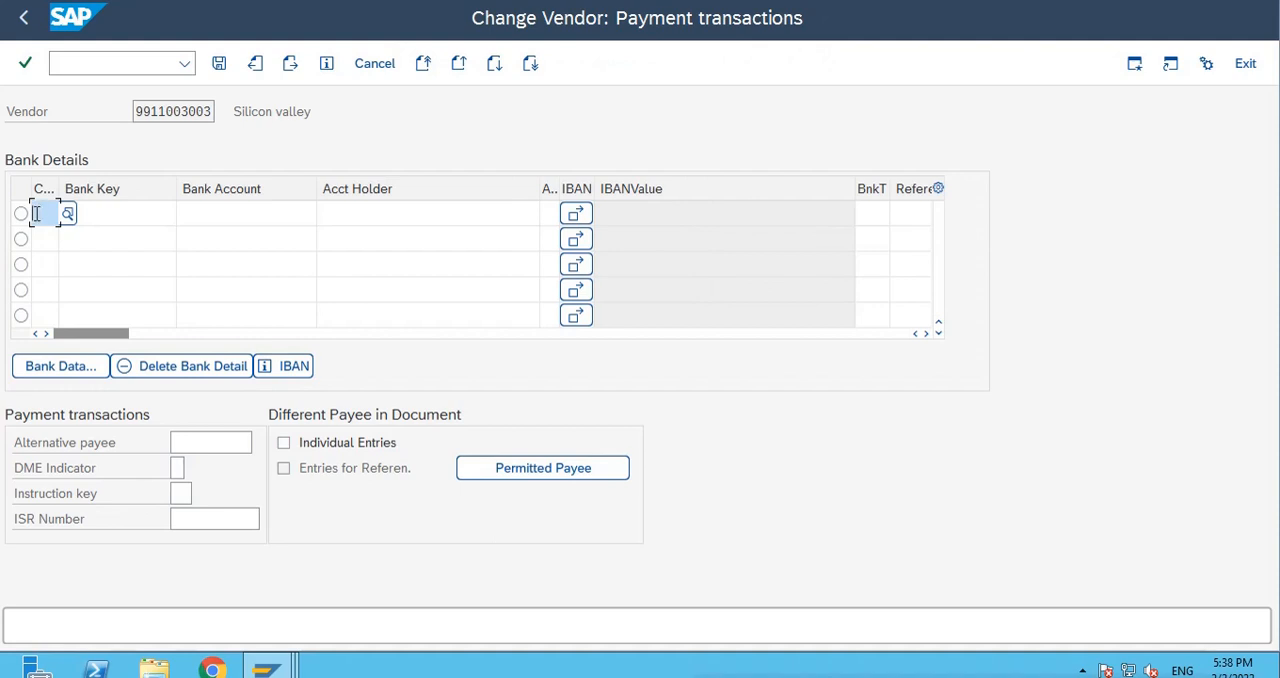
type("IN")
left_click(91, 219)
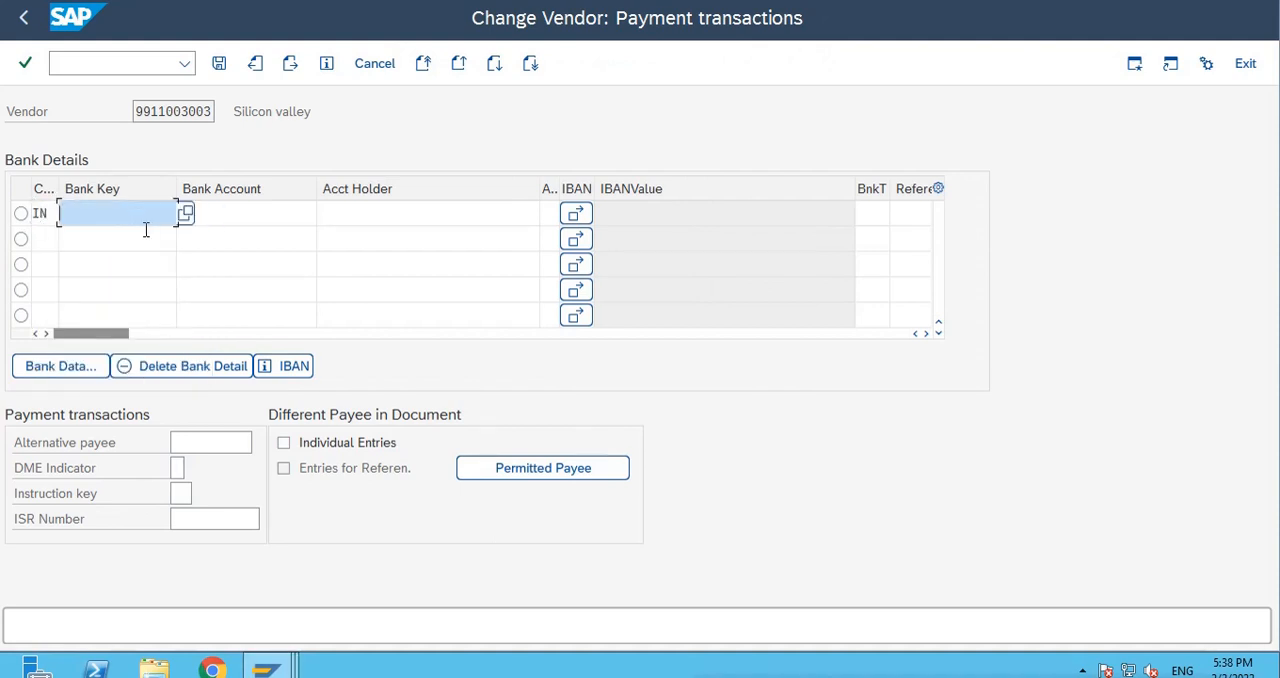
left_click(116, 244)
left_click(244, 219)
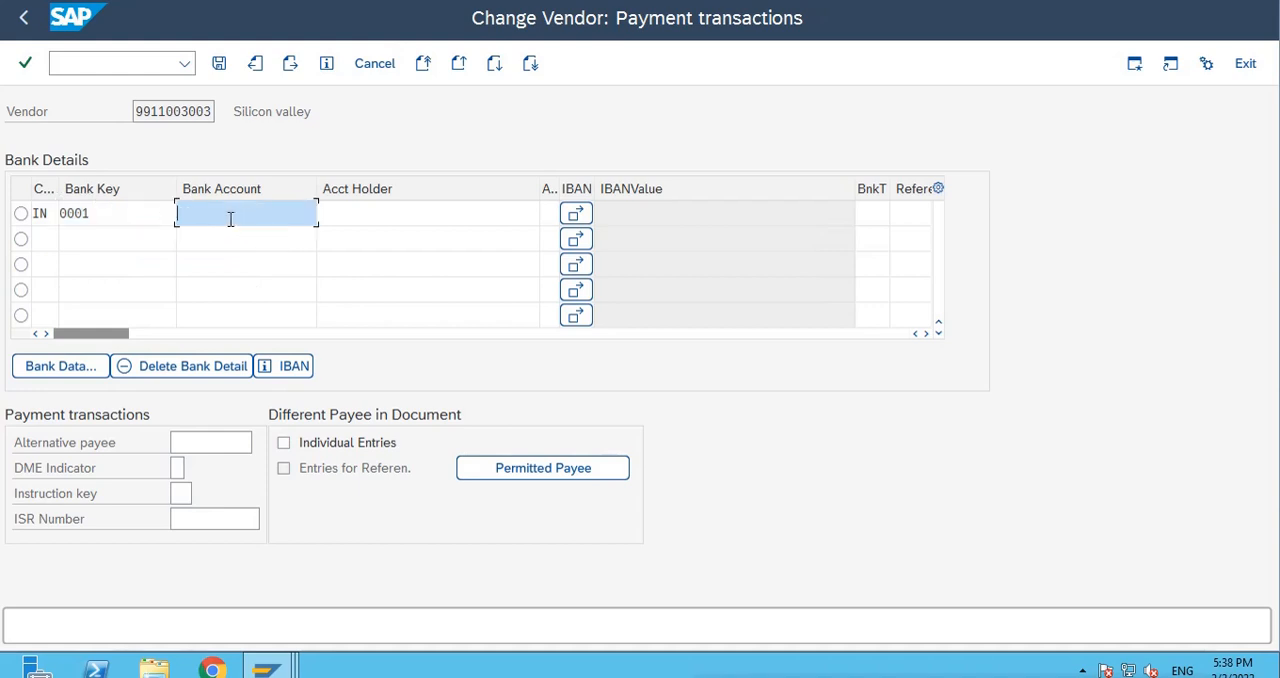
Enter the vendor's bank account number and the account holder Silicon Valley AC, and save the vendor.
type("5678990")
key("Tab")
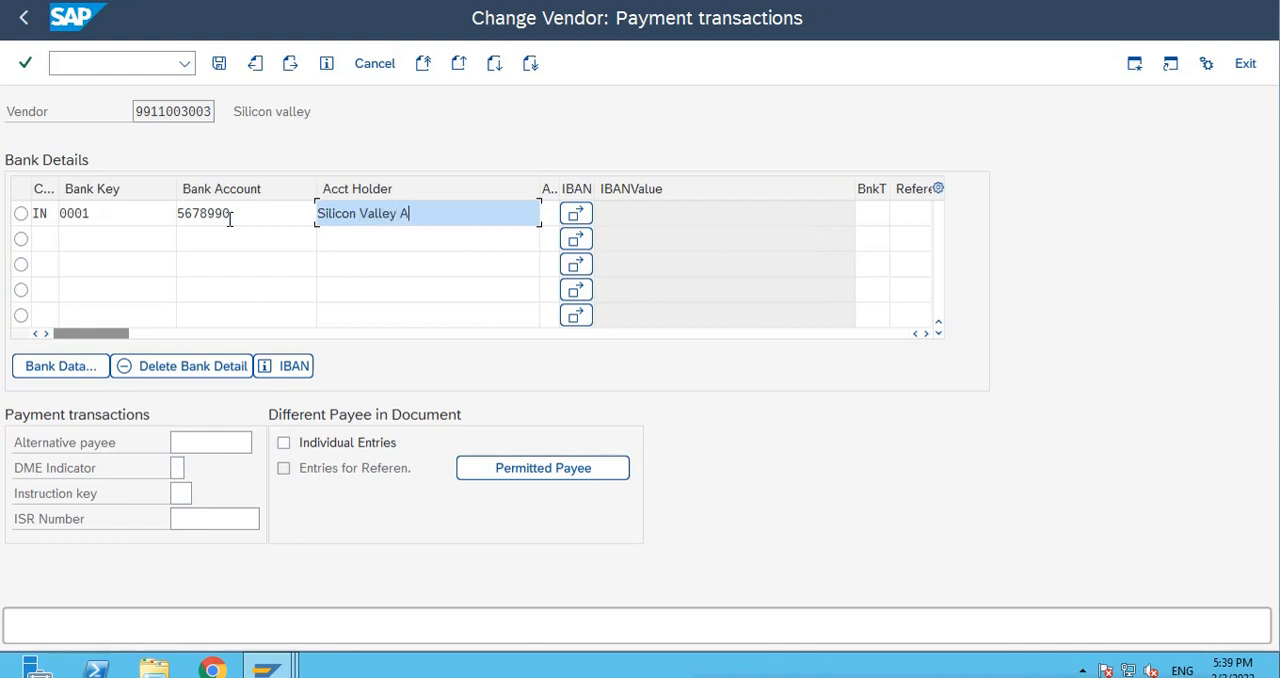
type("C")
left_click(219, 63)
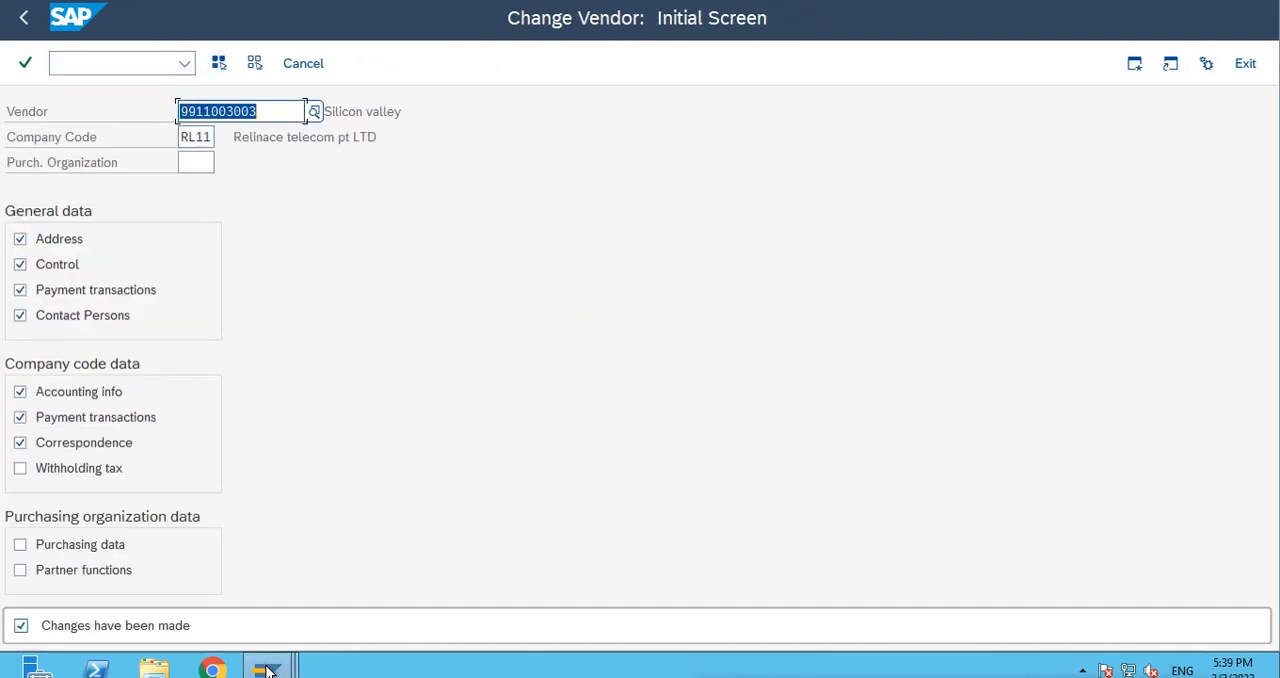
Return to payment run TEST1 and examine its payment proposal and run parameters.
mouse_move(268, 663)
left_click(284, 580)
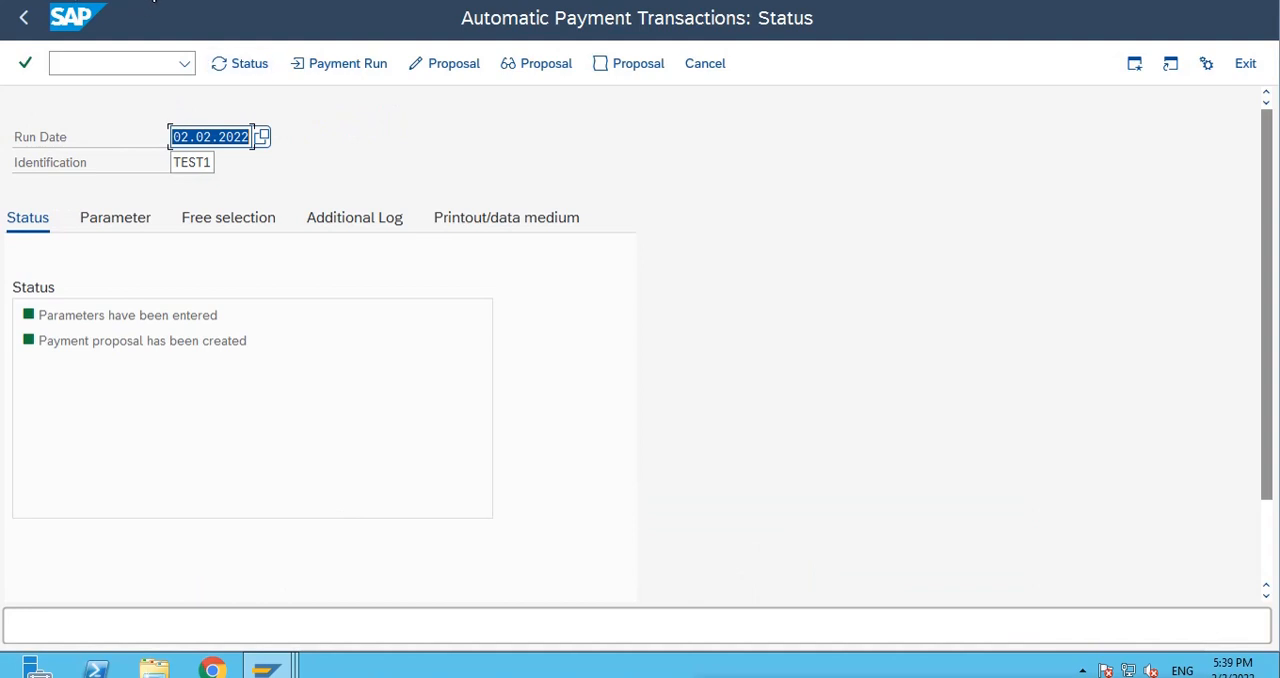
left_click(146, 0)
mouse_move(186, 72)
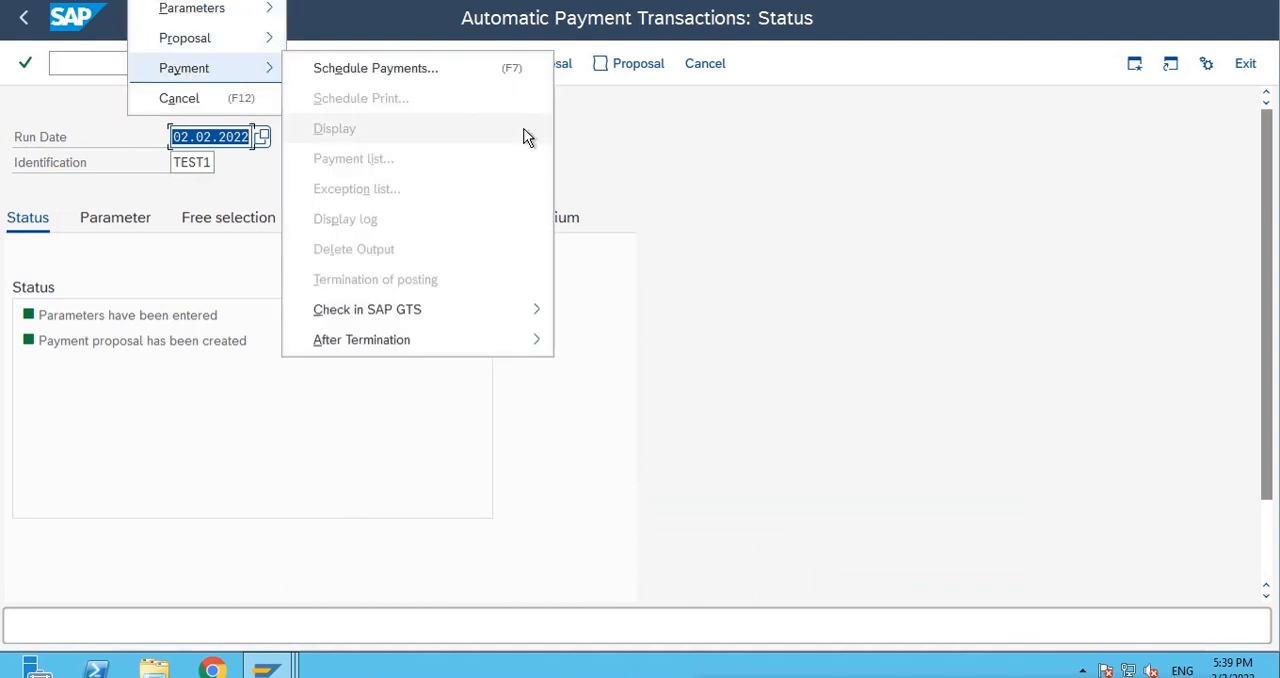
left_click(591, 103)
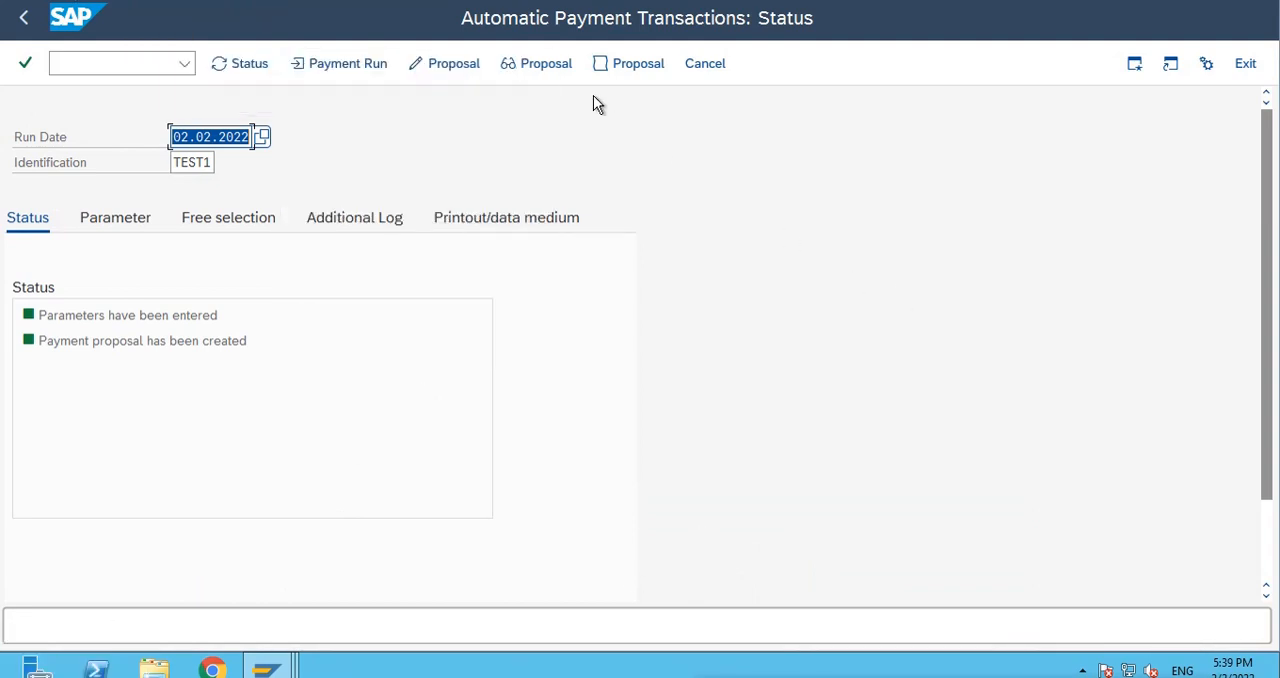
left_click(545, 66)
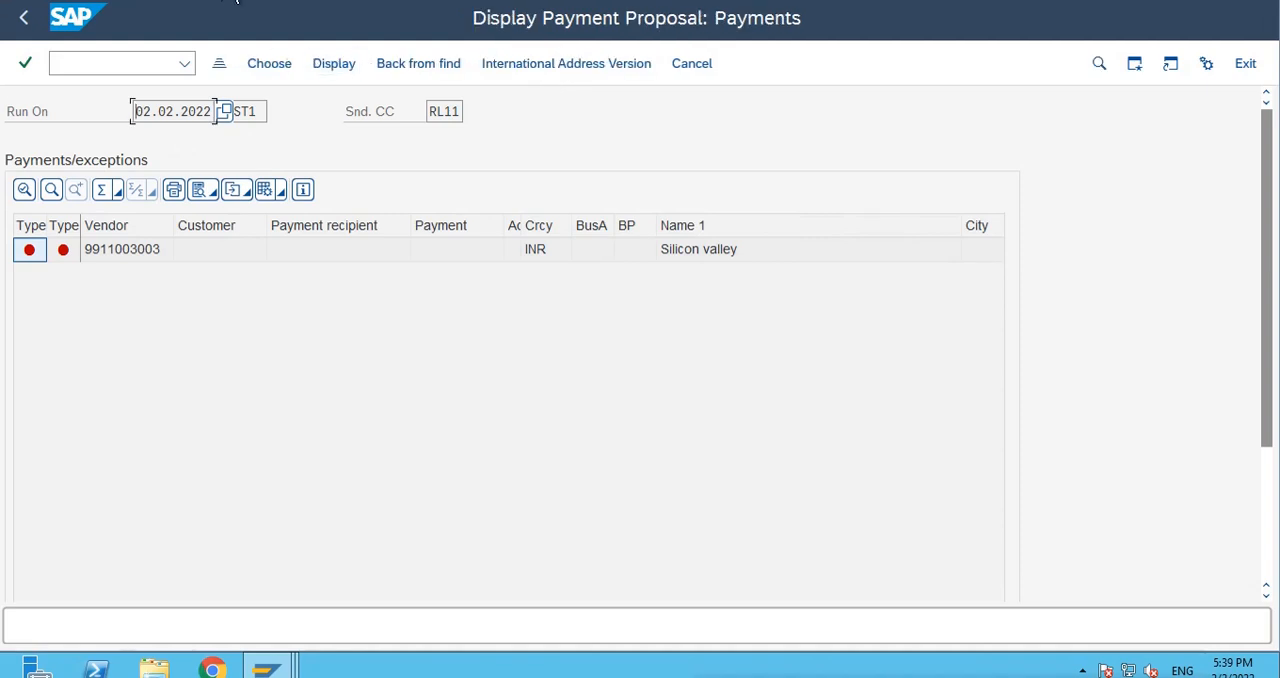
left_click(129, 1)
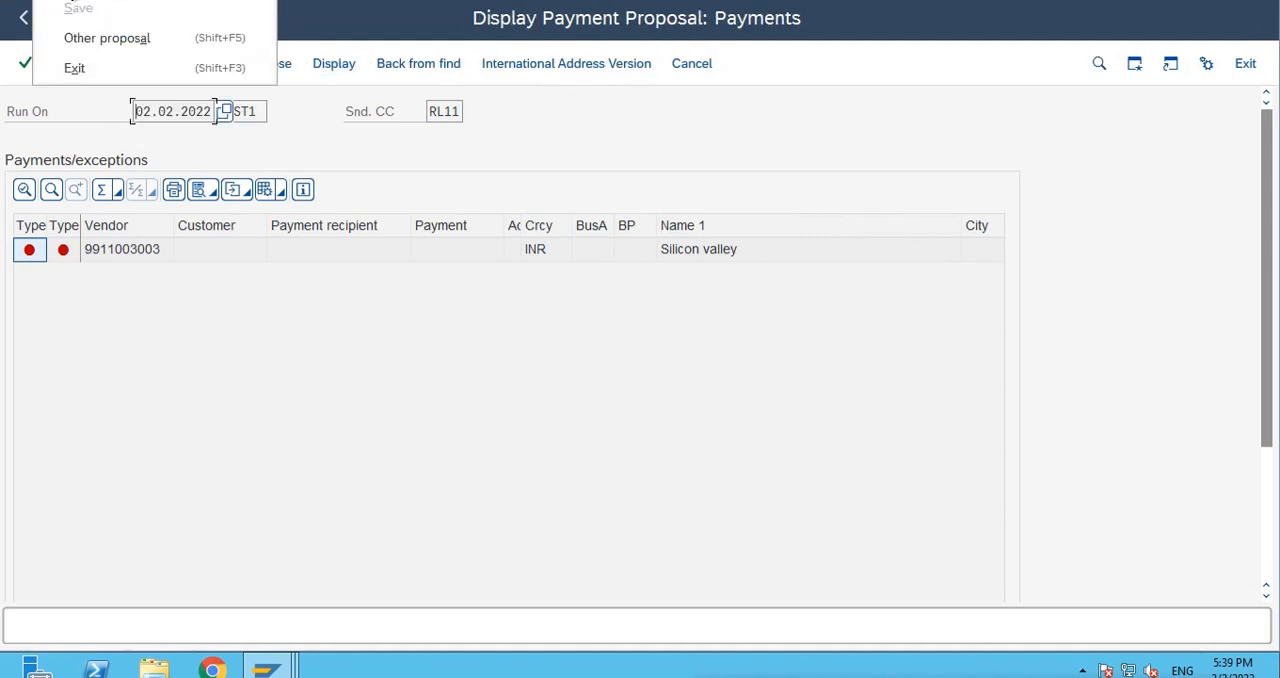
left_click(281, 411)
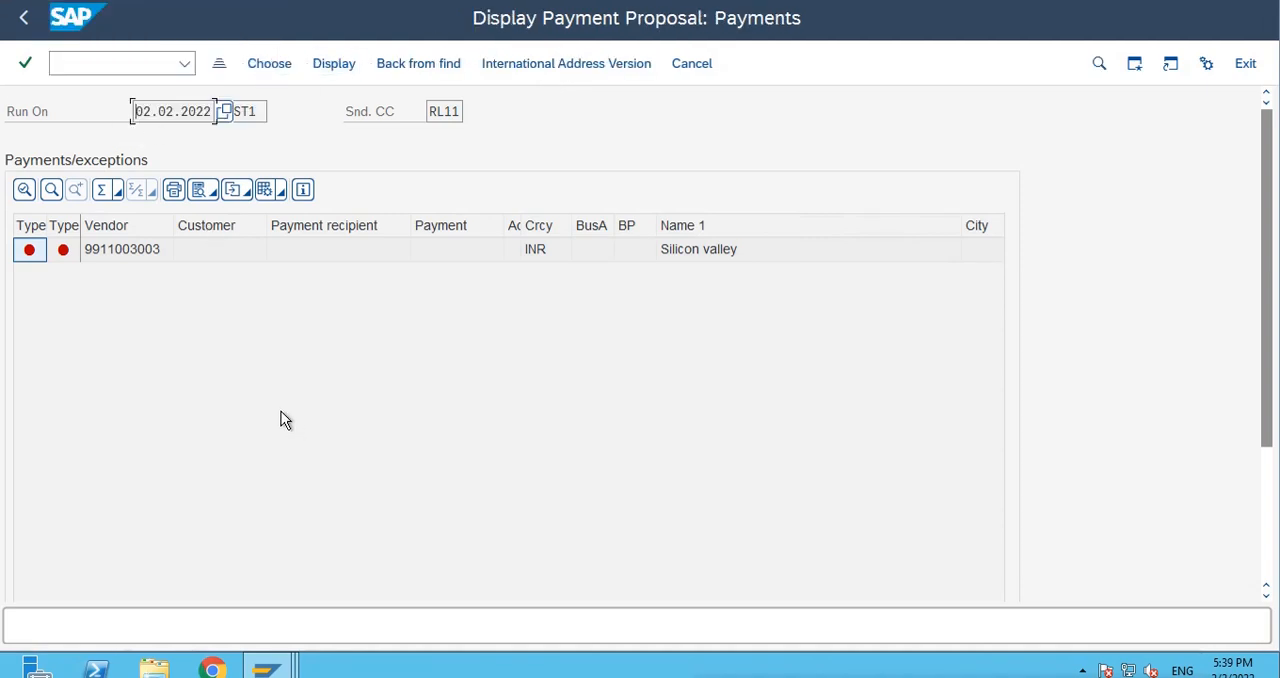
left_click(693, 63)
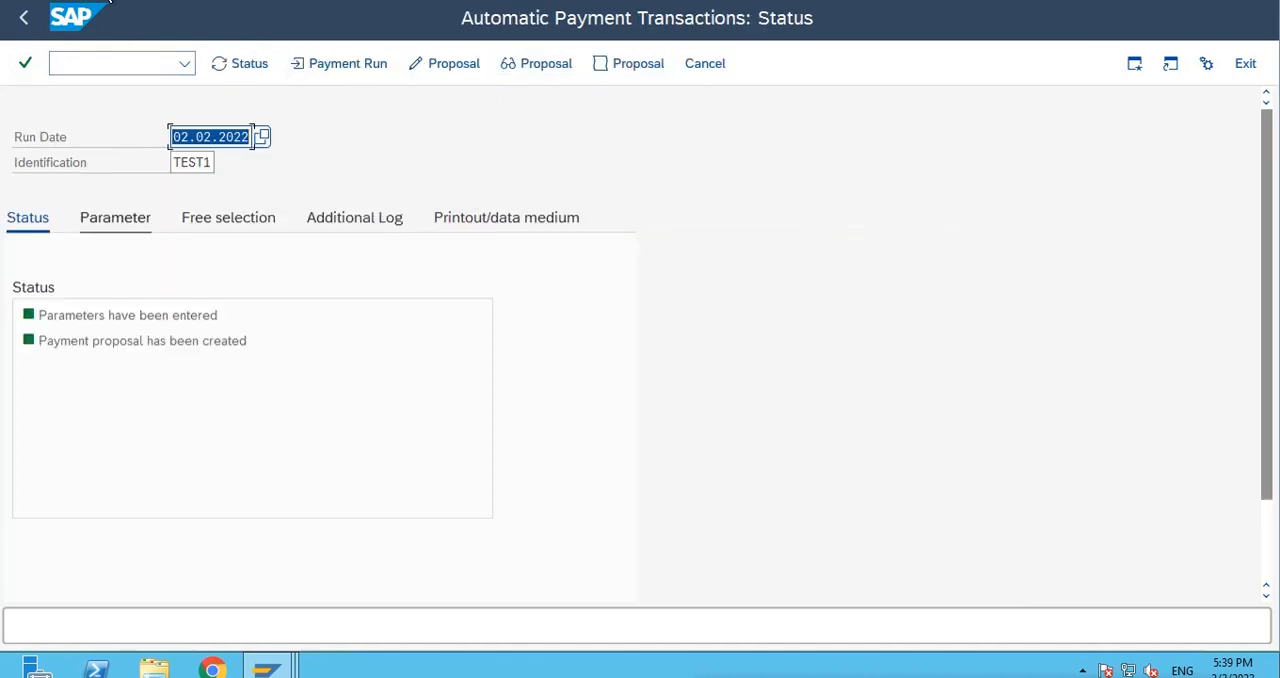
left_click(88, 1)
left_click(477, 160)
left_click(100, 220)
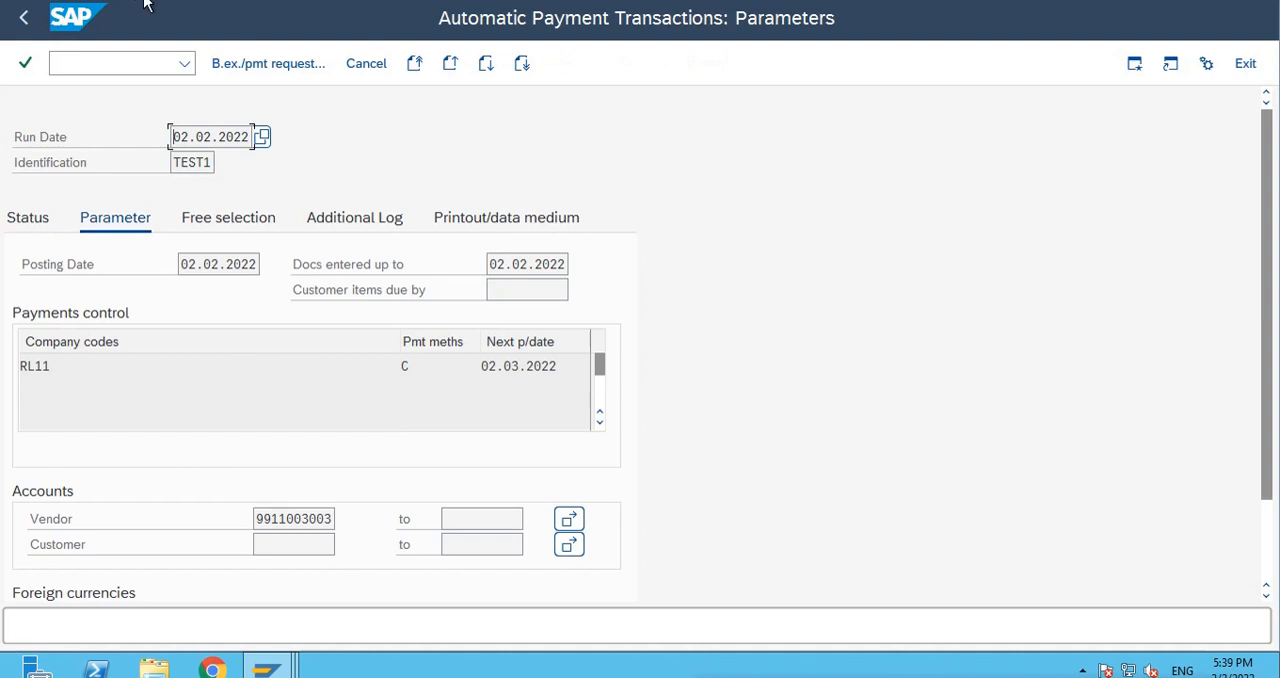
left_click(28, 225)
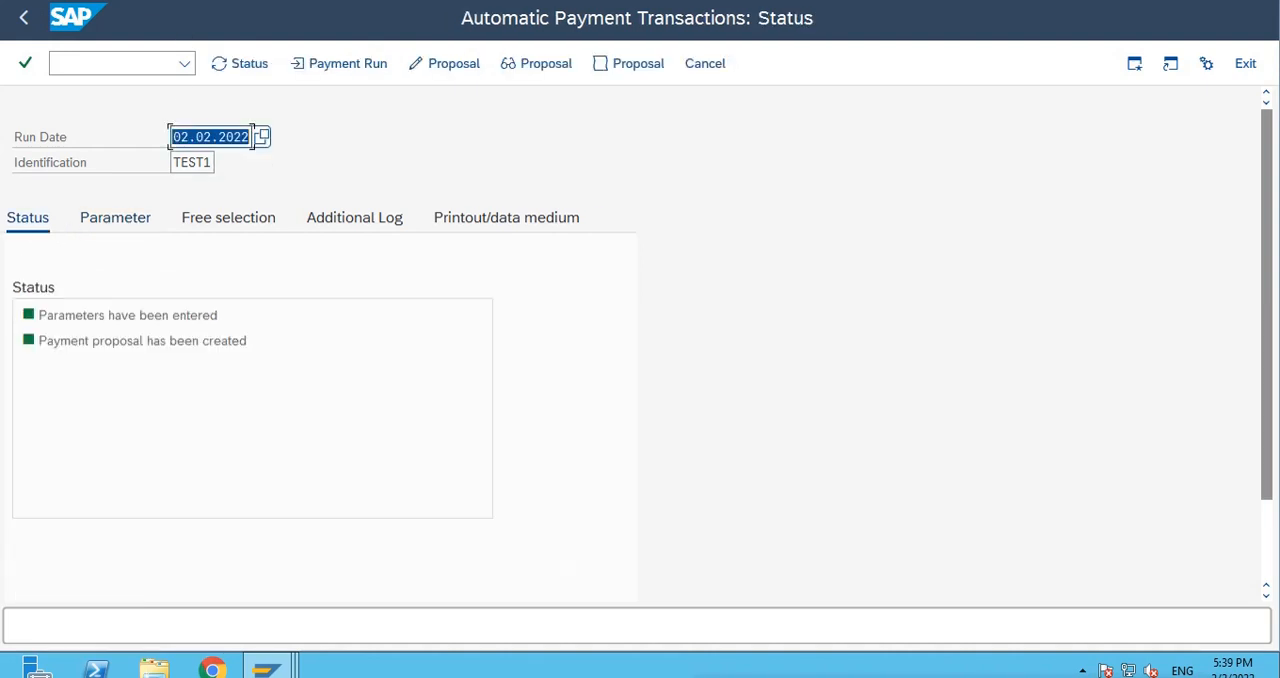
Delete the current payment proposal of run TEST1 and confirm the deletion.
left_click(150, 3)
mouse_move(200, 37)
left_click(362, 137)
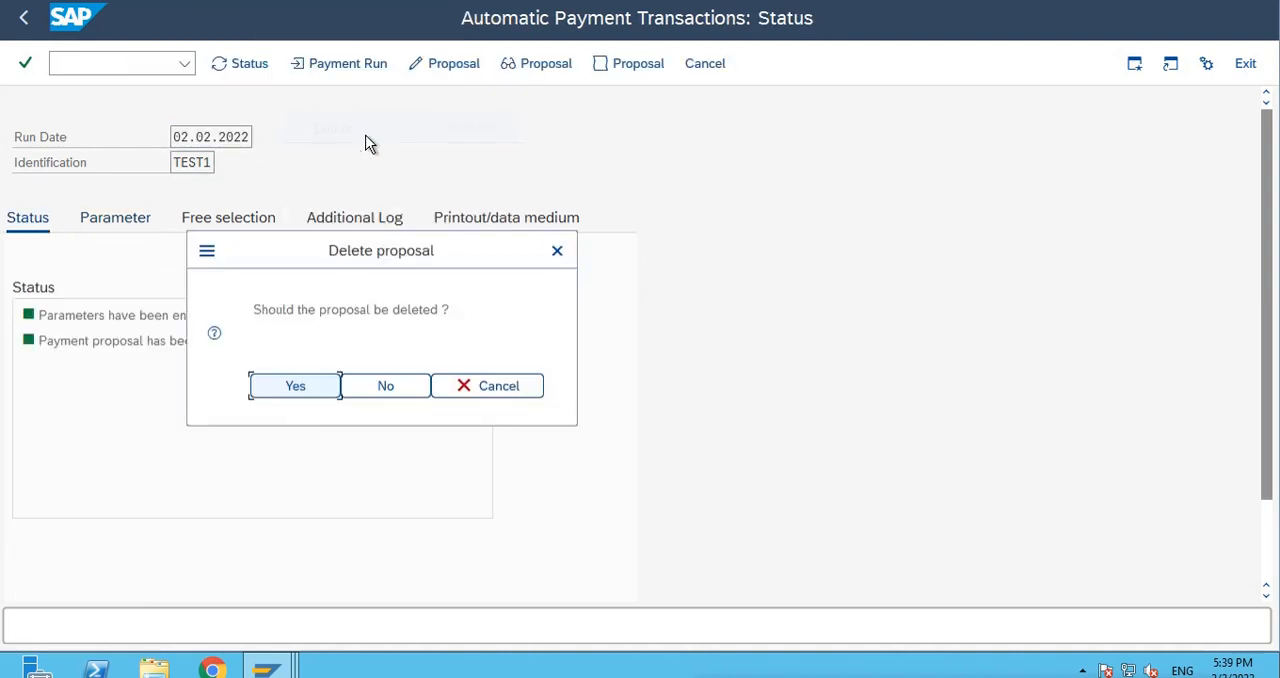
left_click(312, 387)
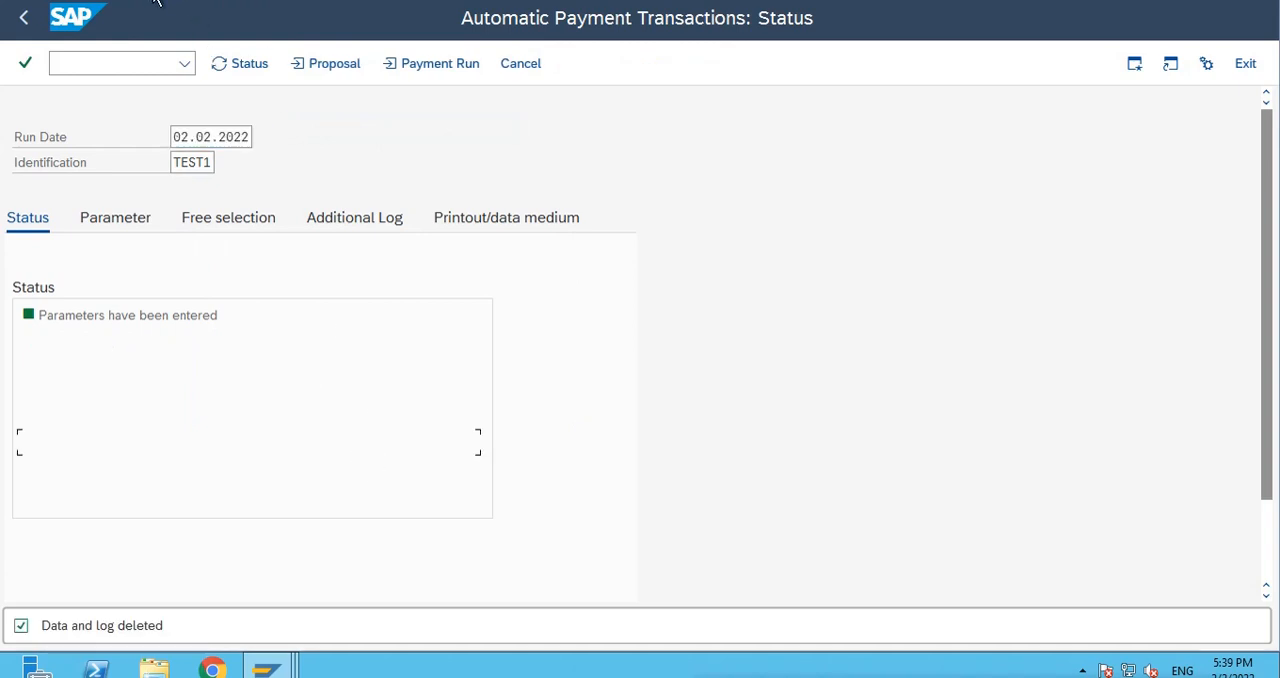
Reschedule the TEST1 proposal, keeping immediate start and payment medium creation selected, and update the status.
left_click(337, 66)
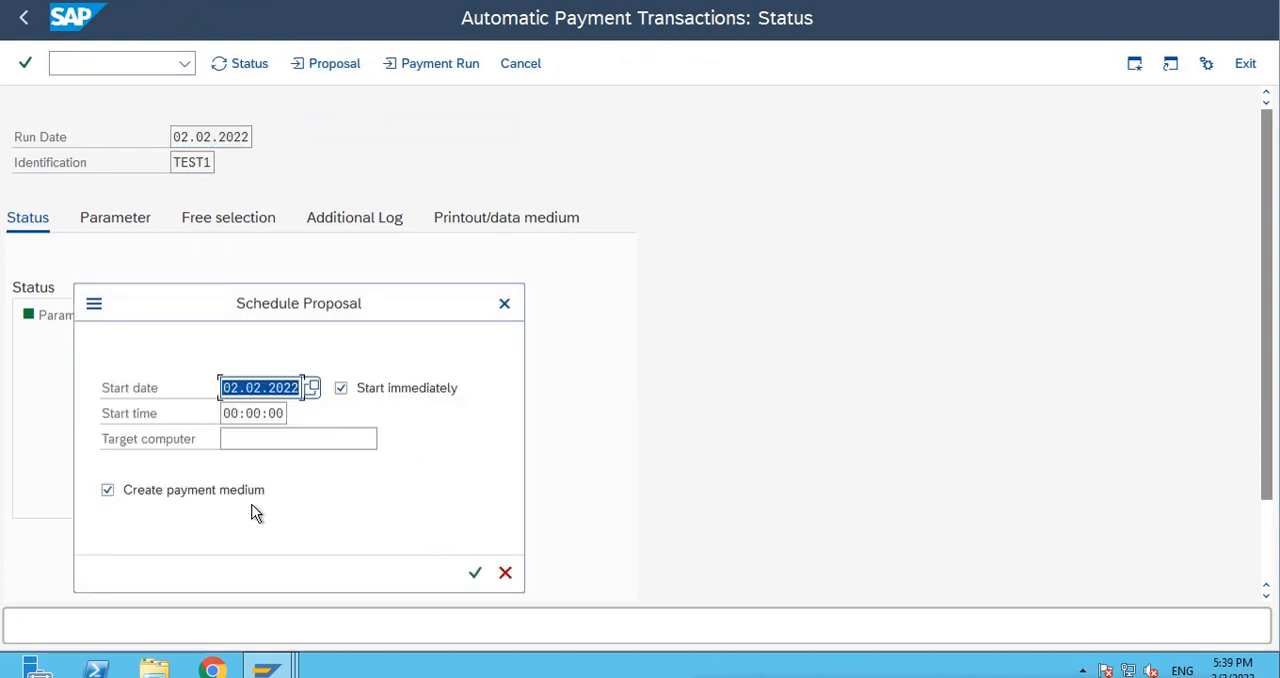
left_click(475, 572)
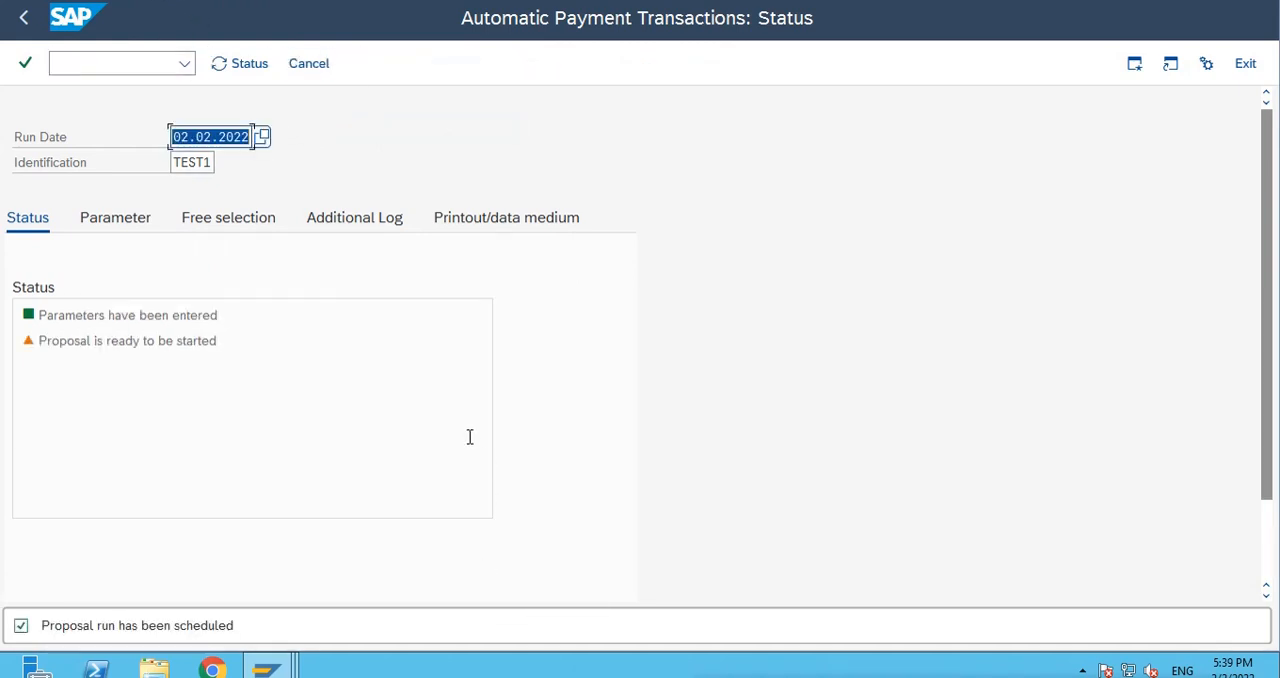
key("Return")
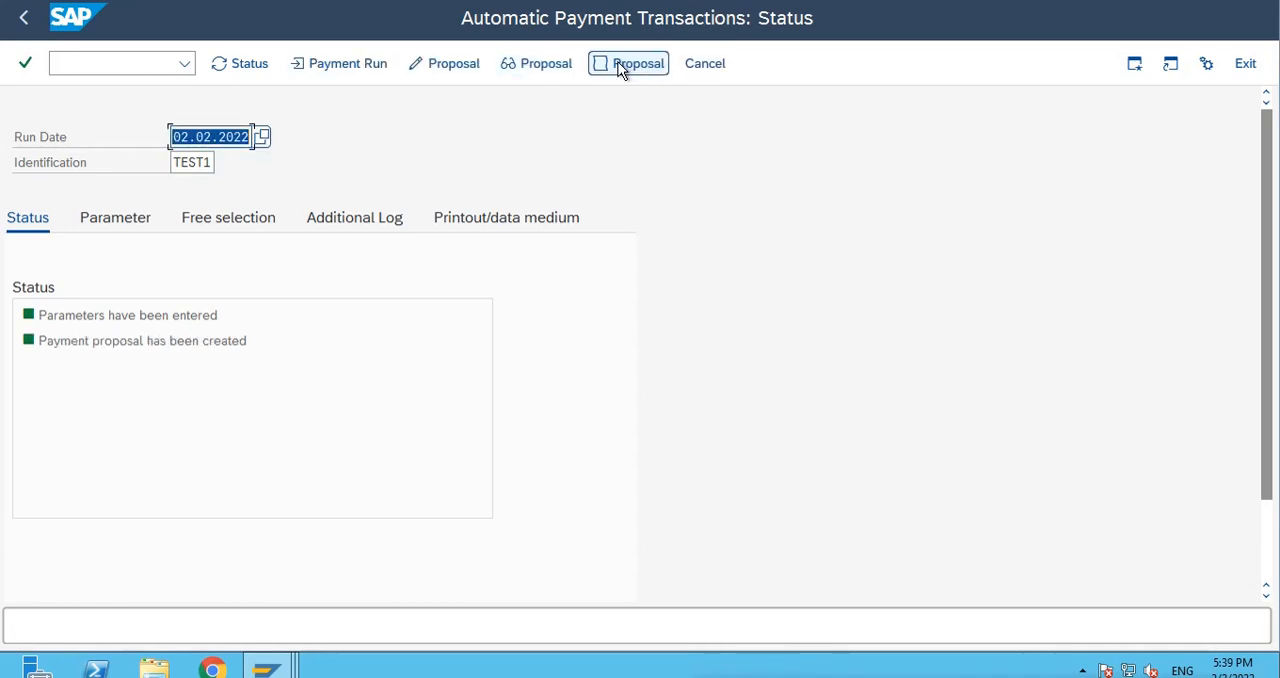
Examine the TEST1 payment proposal, opening the vendor's open items to check the house bank, and return to the run status.
left_click(546, 63)
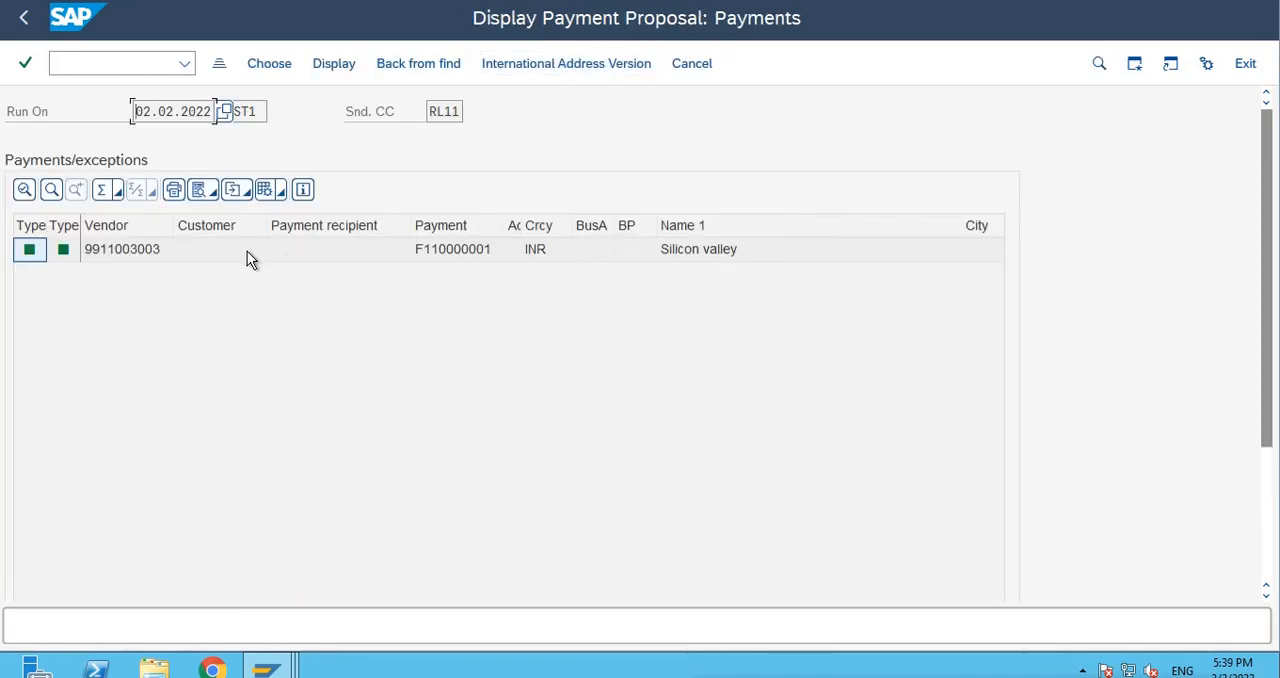
double_click(132, 249)
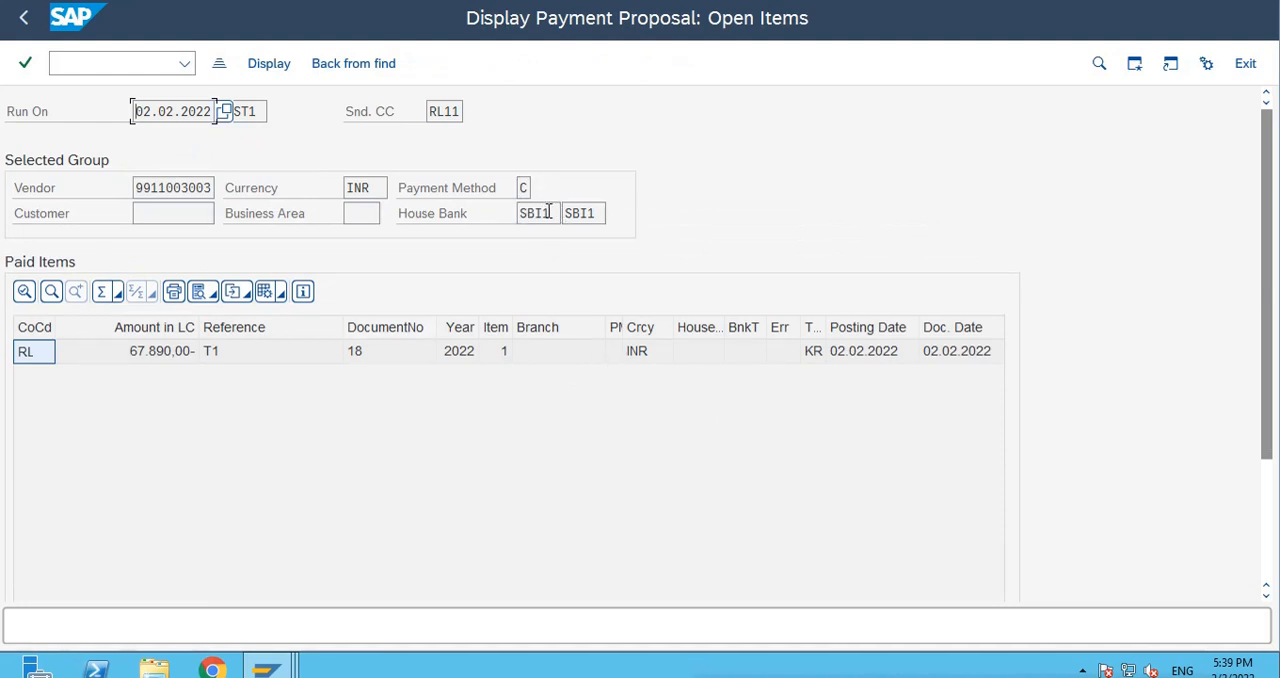
left_click_drag(548, 212, 503, 218)
left_click_drag(598, 210, 525, 211)
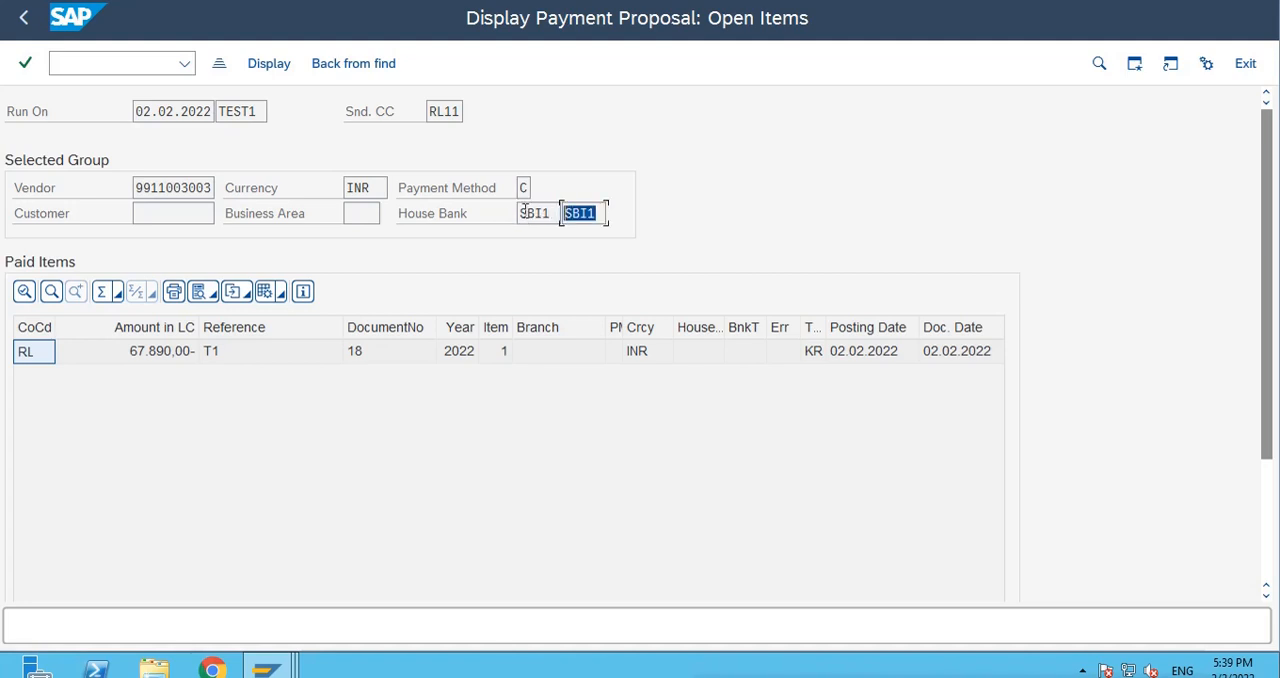
left_click(529, 472)
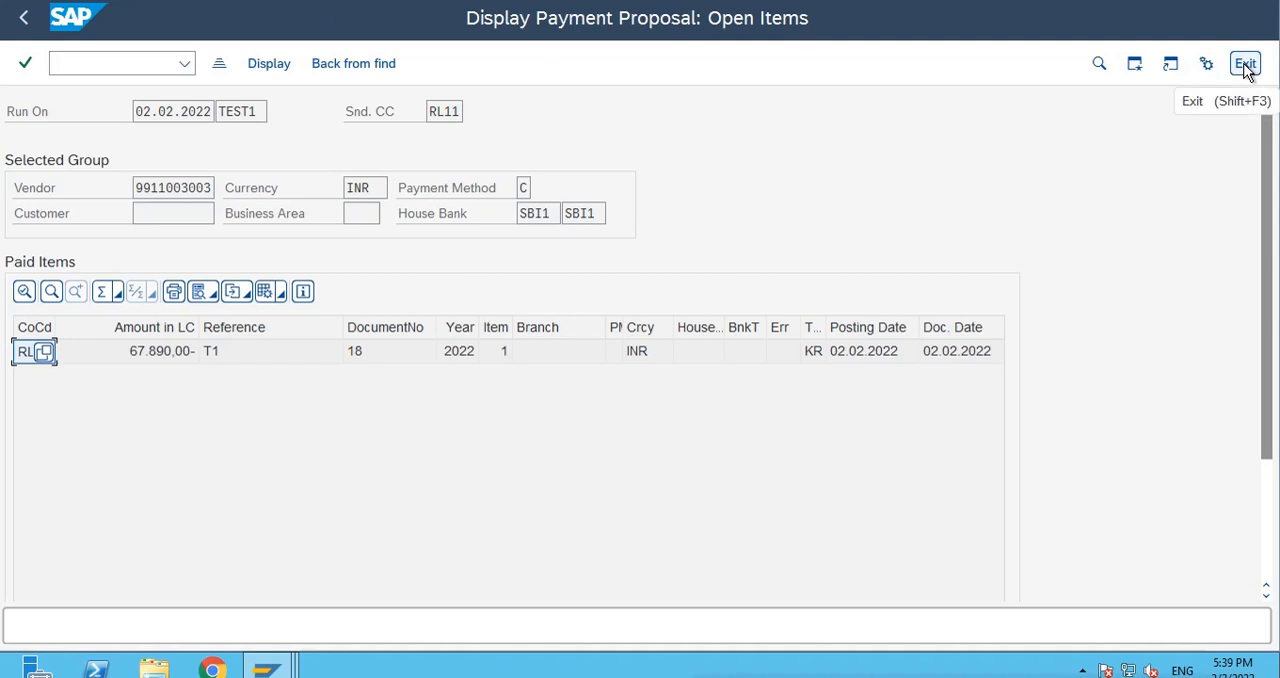
left_click(23, 17)
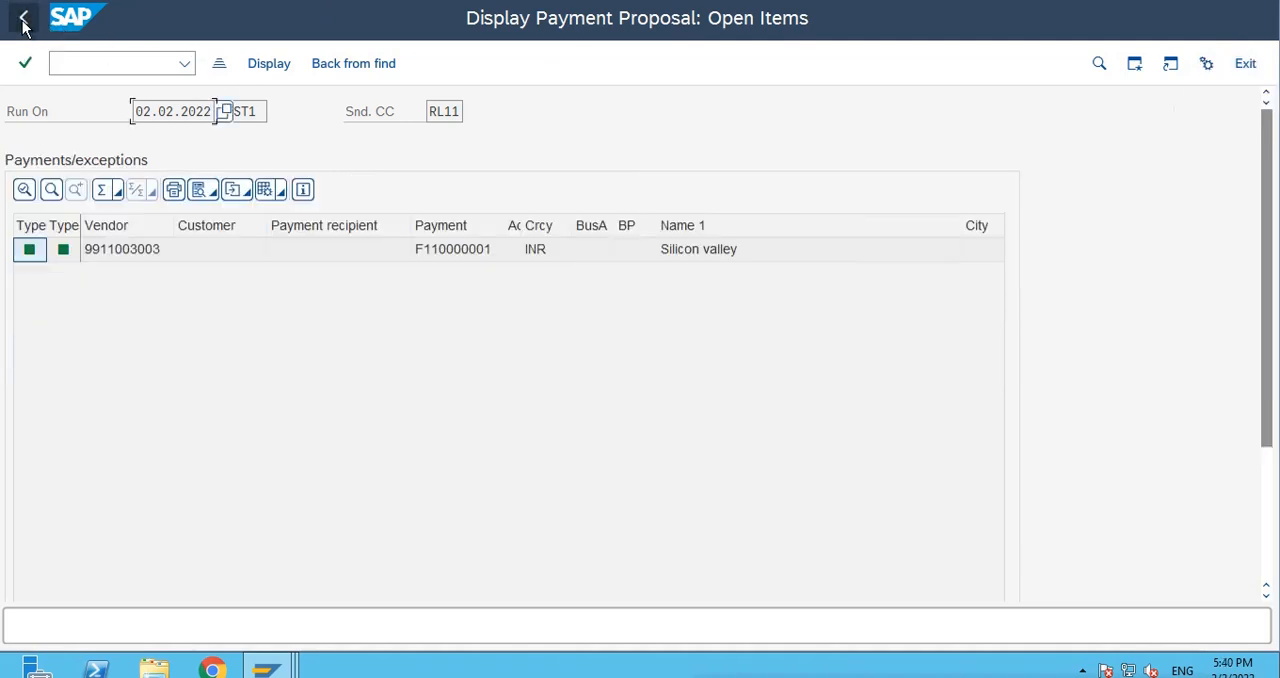
left_click(23, 17)
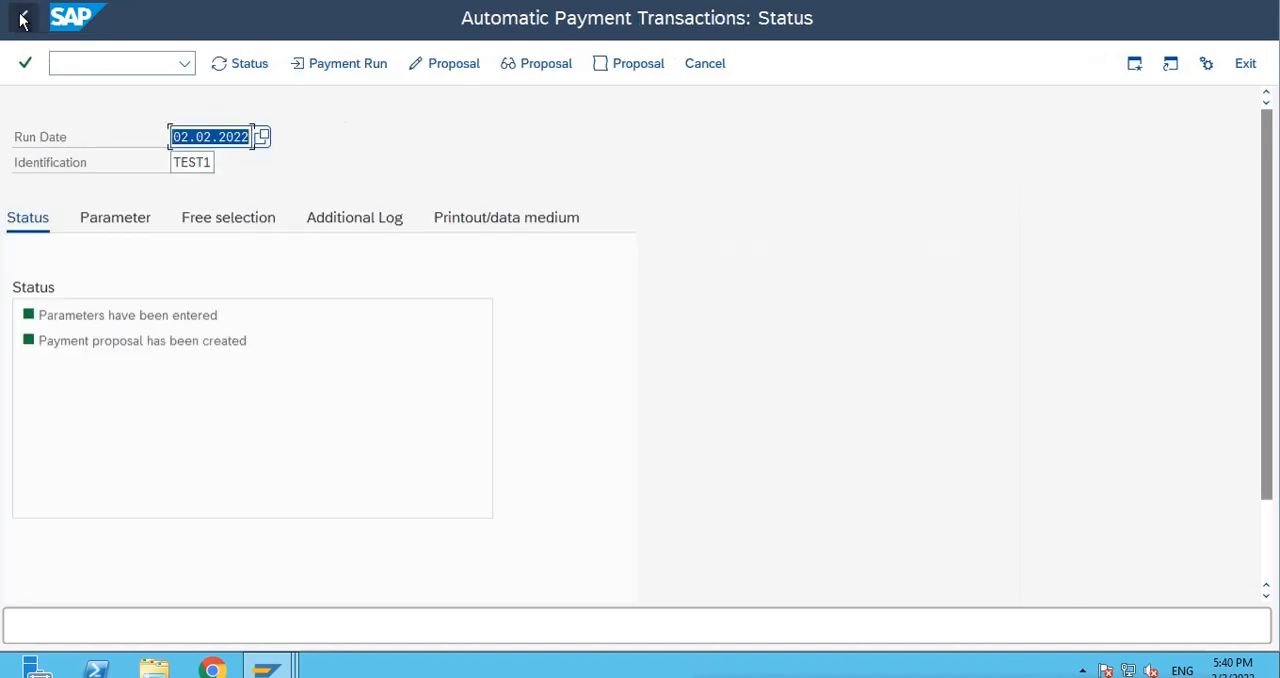
Schedule the TEST1 payment run and update its status.
left_click(351, 467)
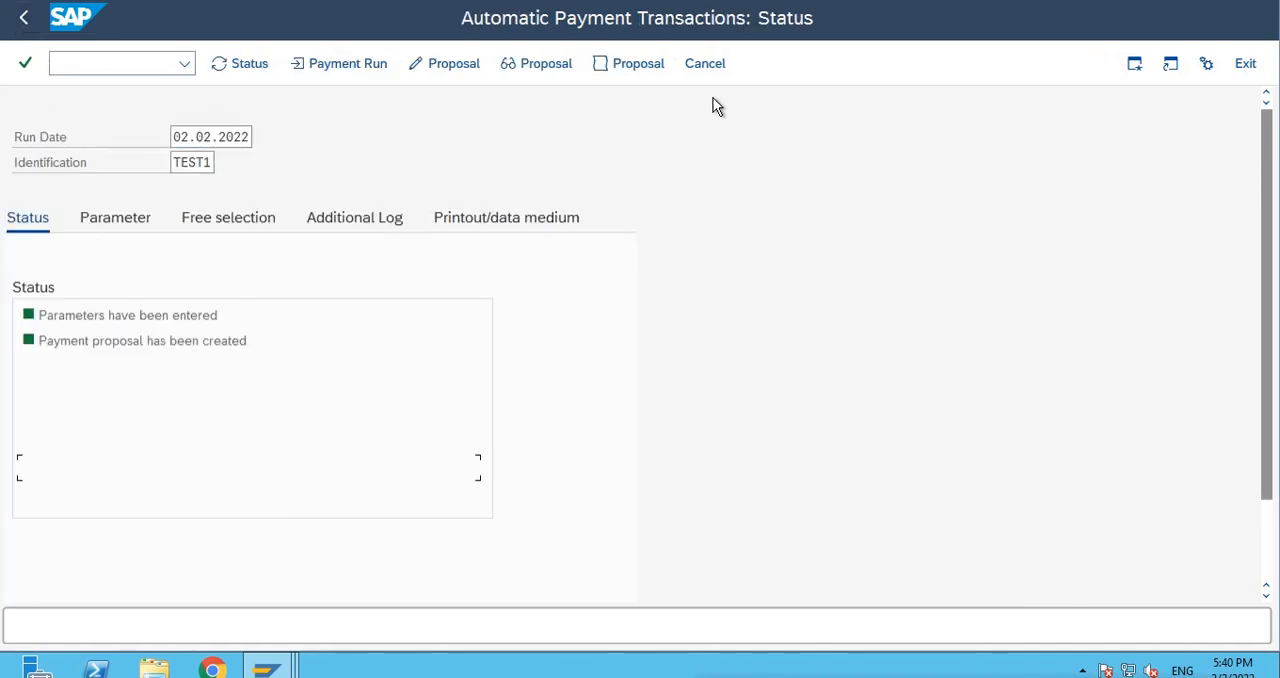
left_click(336, 64)
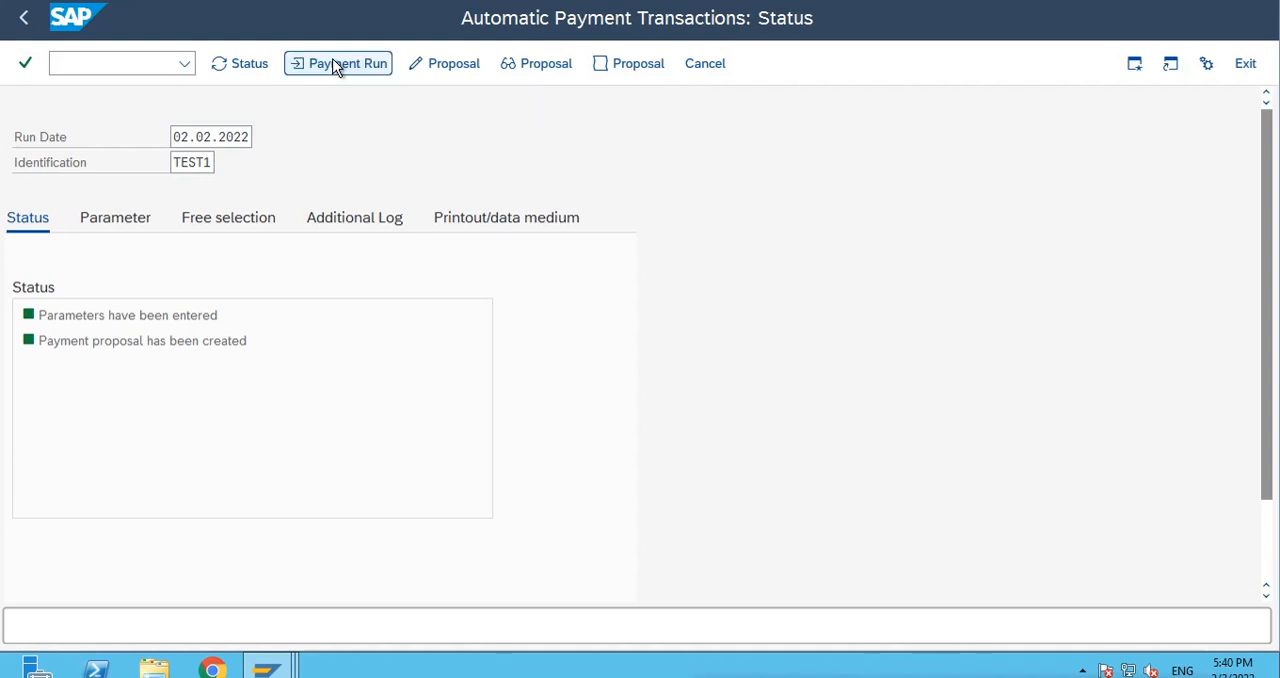
left_click(474, 574)
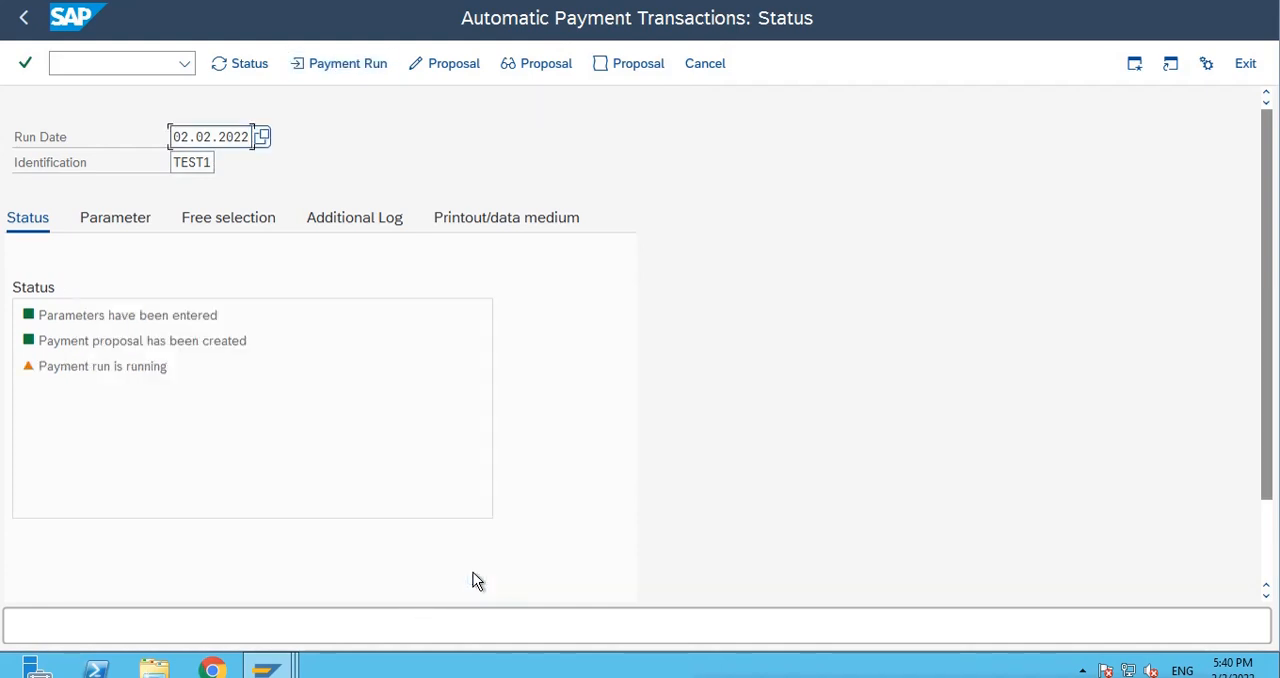
key("Return")
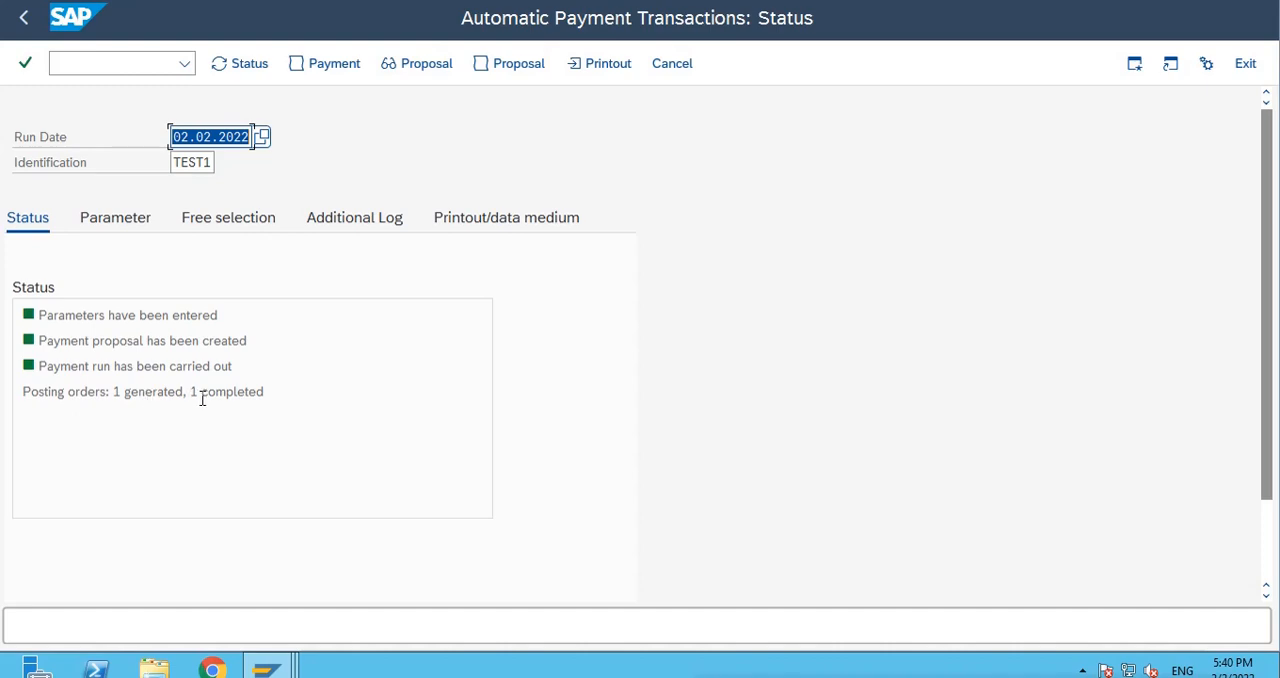
Read through the TEST1 payment run log, including the posting document and generated lists, and return to the run status.
left_click(338, 70)
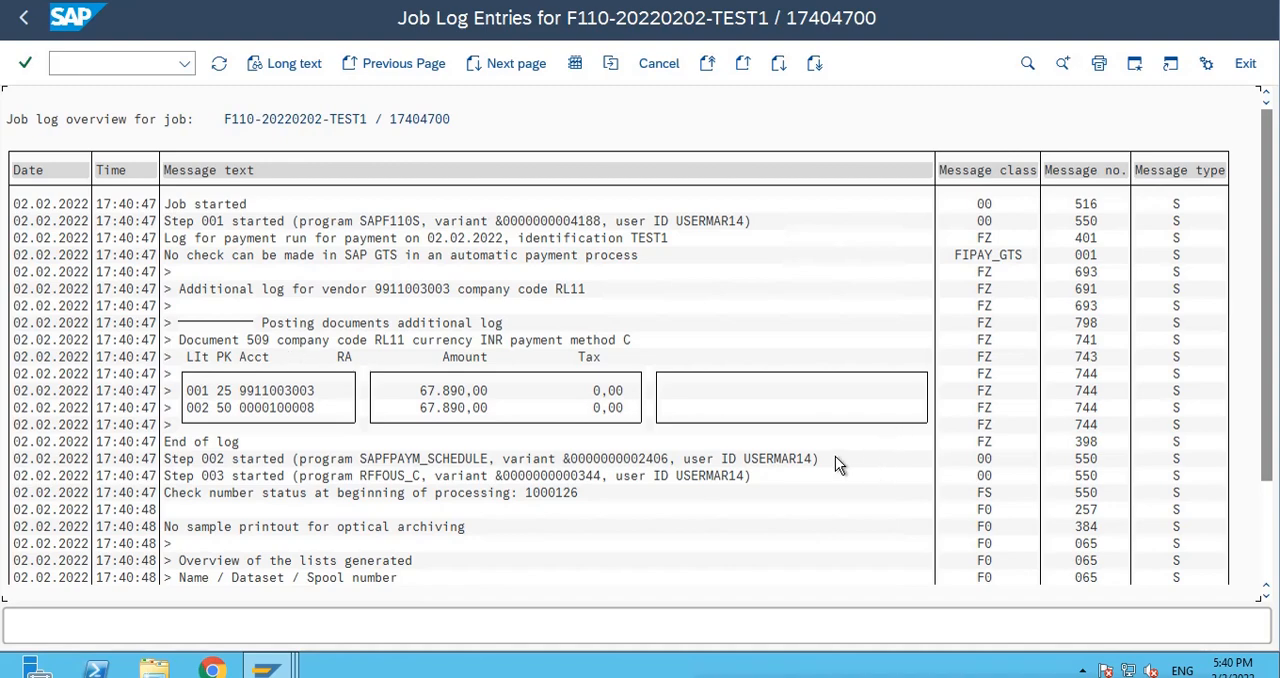
scroll(548, 457, "down", 2)
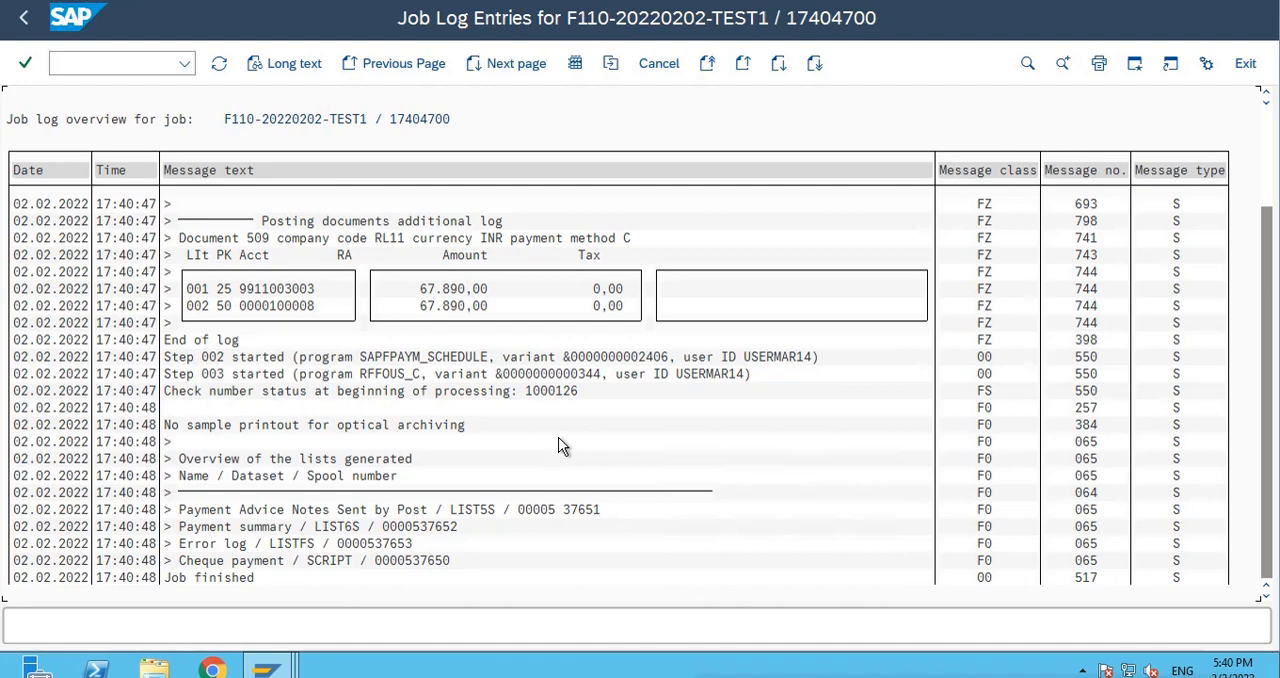
scroll(560, 446, "up", 3)
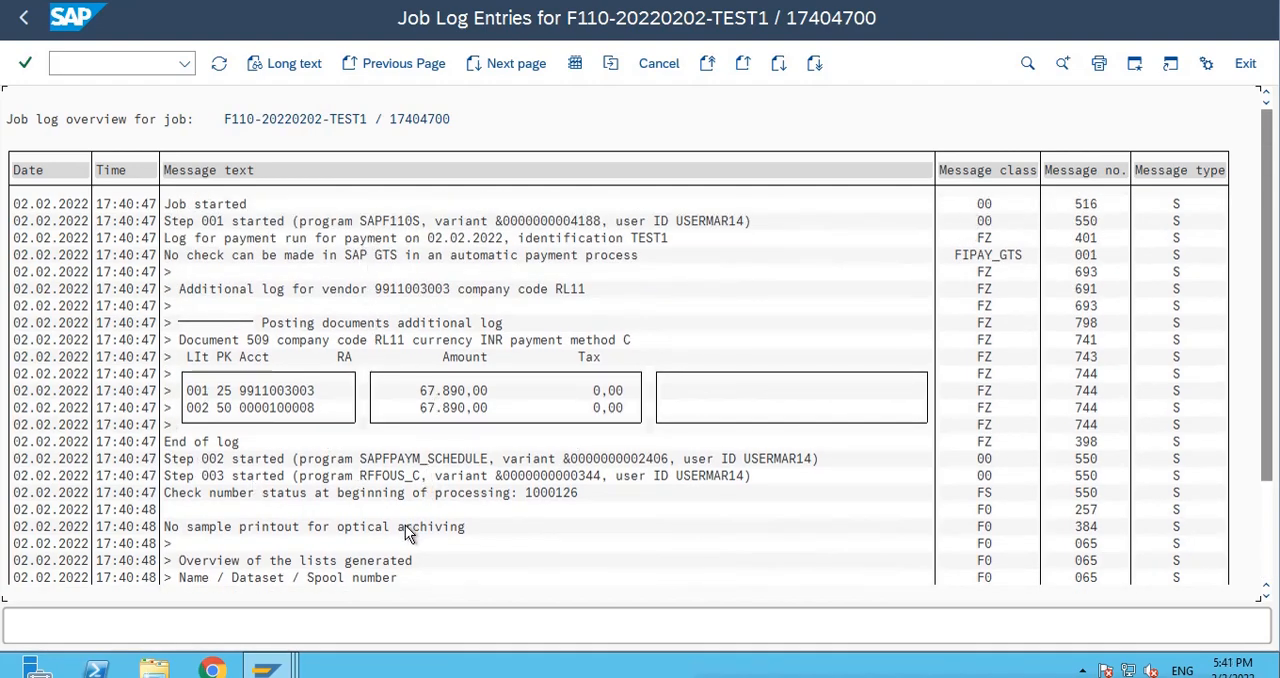
scroll(409, 526, "down", 3)
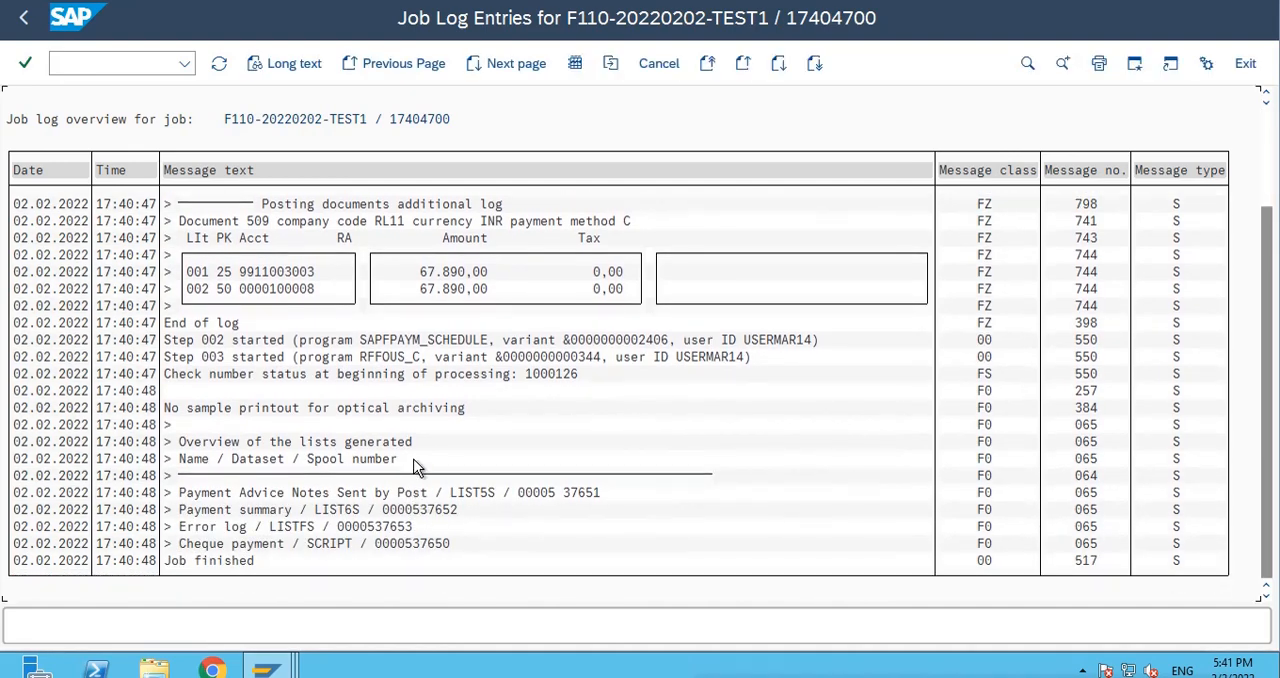
scroll(418, 468, "up", 3)
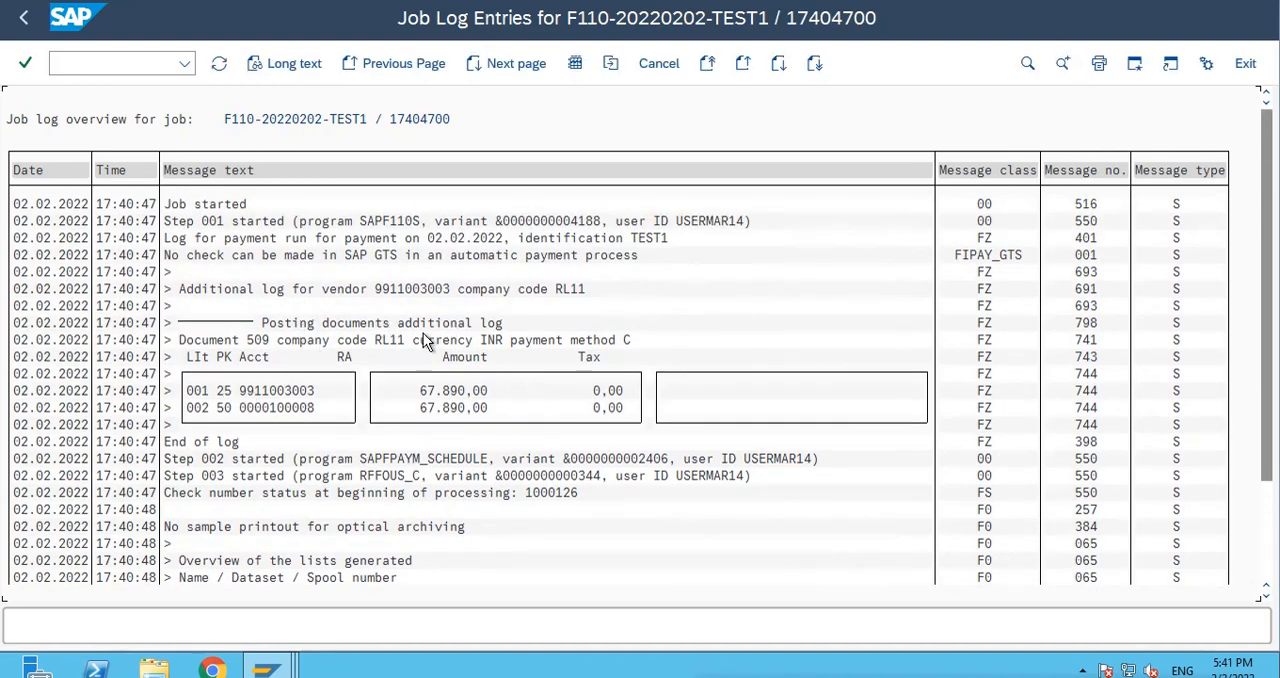
left_click(22, 22)
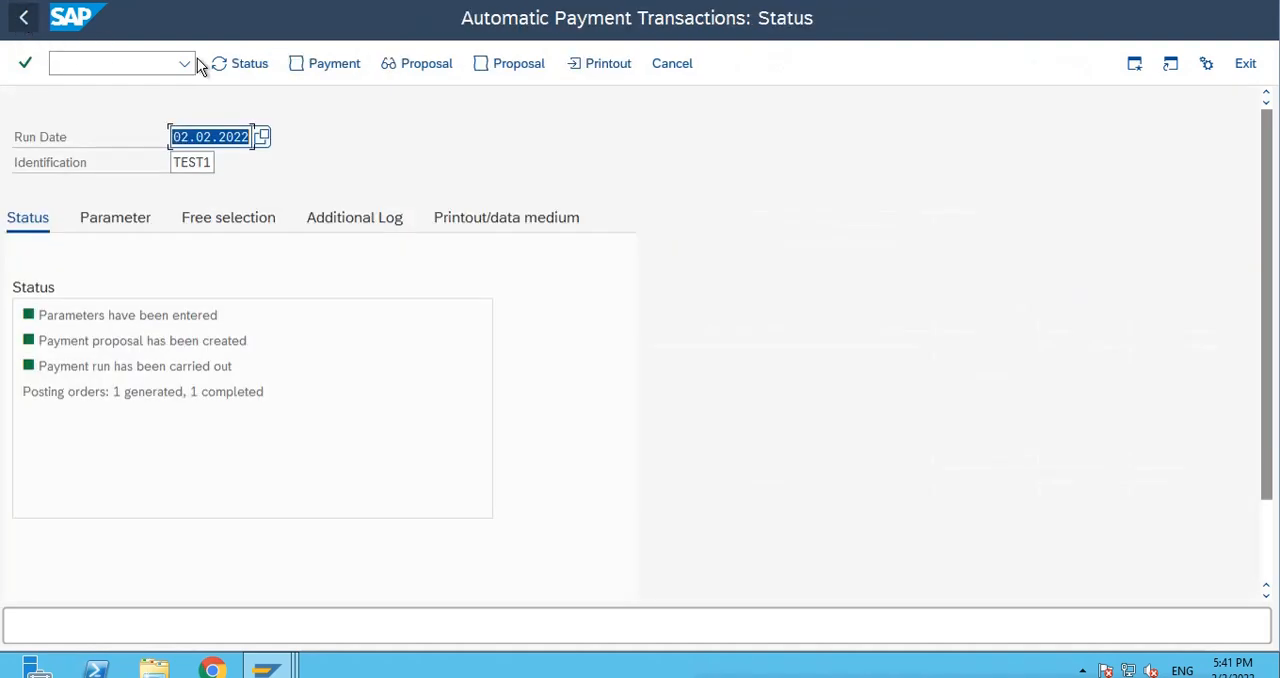
left_click(447, 416)
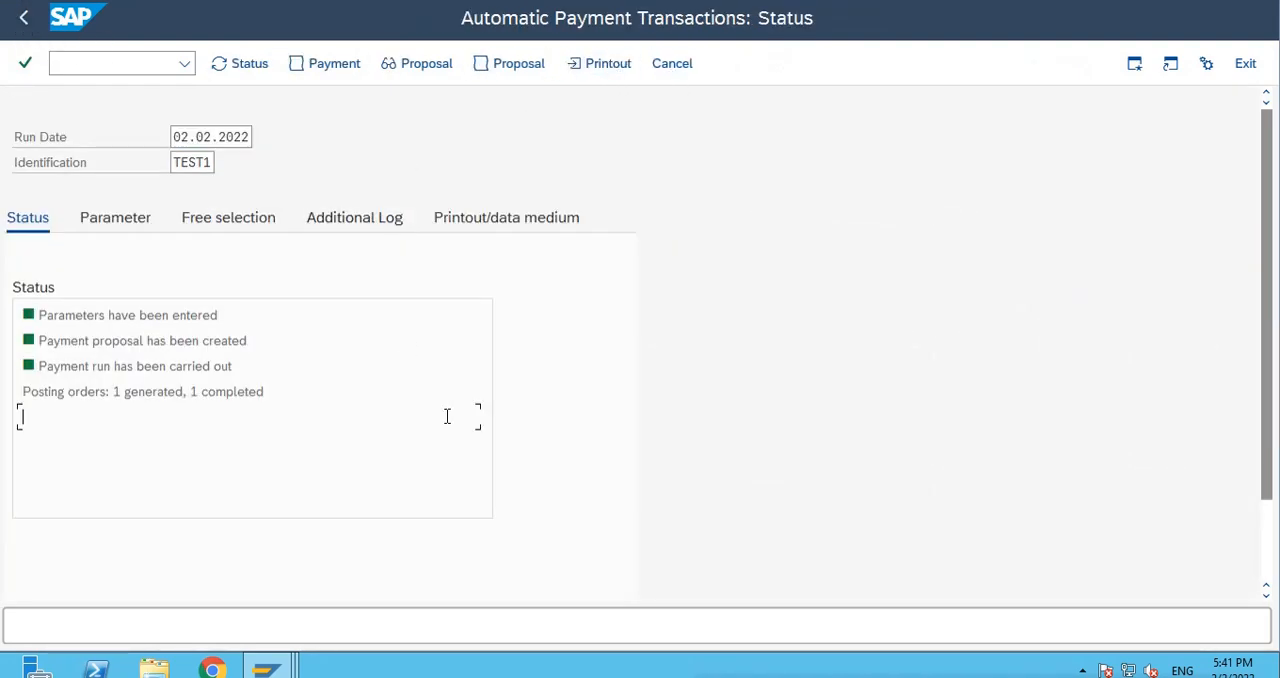
List the spool requests dated 02.02.2022 in the output controller and examine payment summary 537652.
left_click(335, 0)
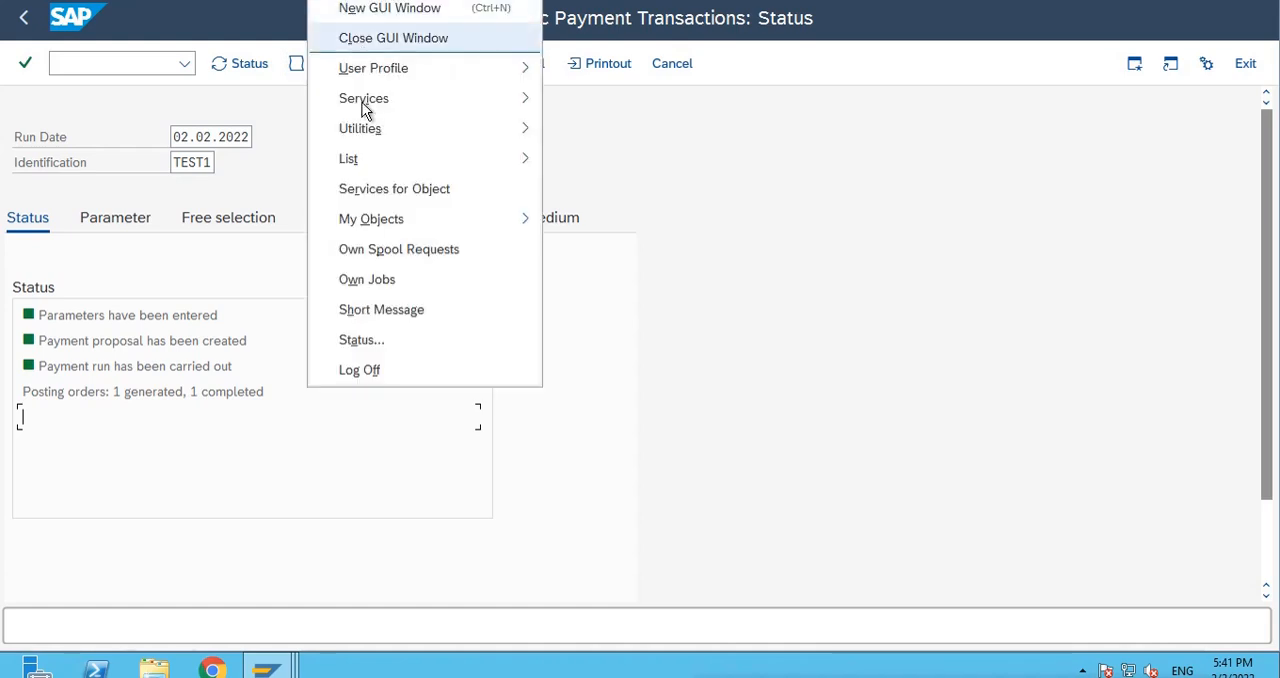
mouse_move(375, 101)
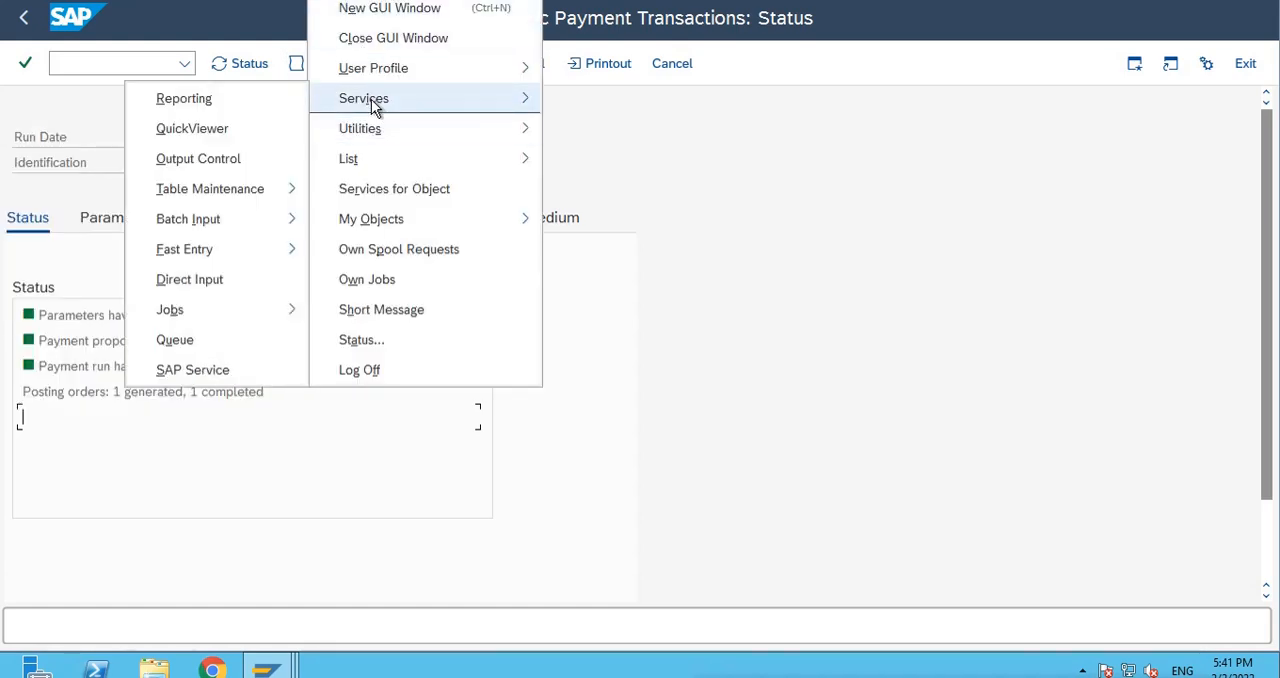
left_click(222, 163)
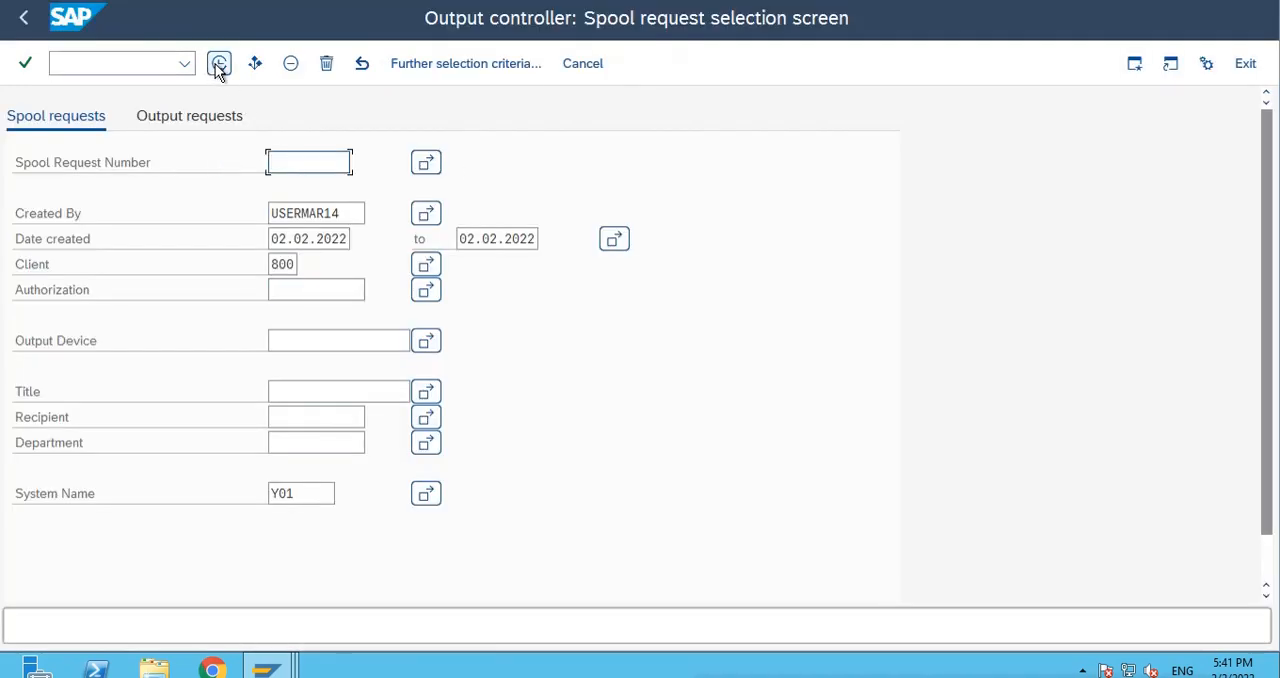
left_click(219, 63)
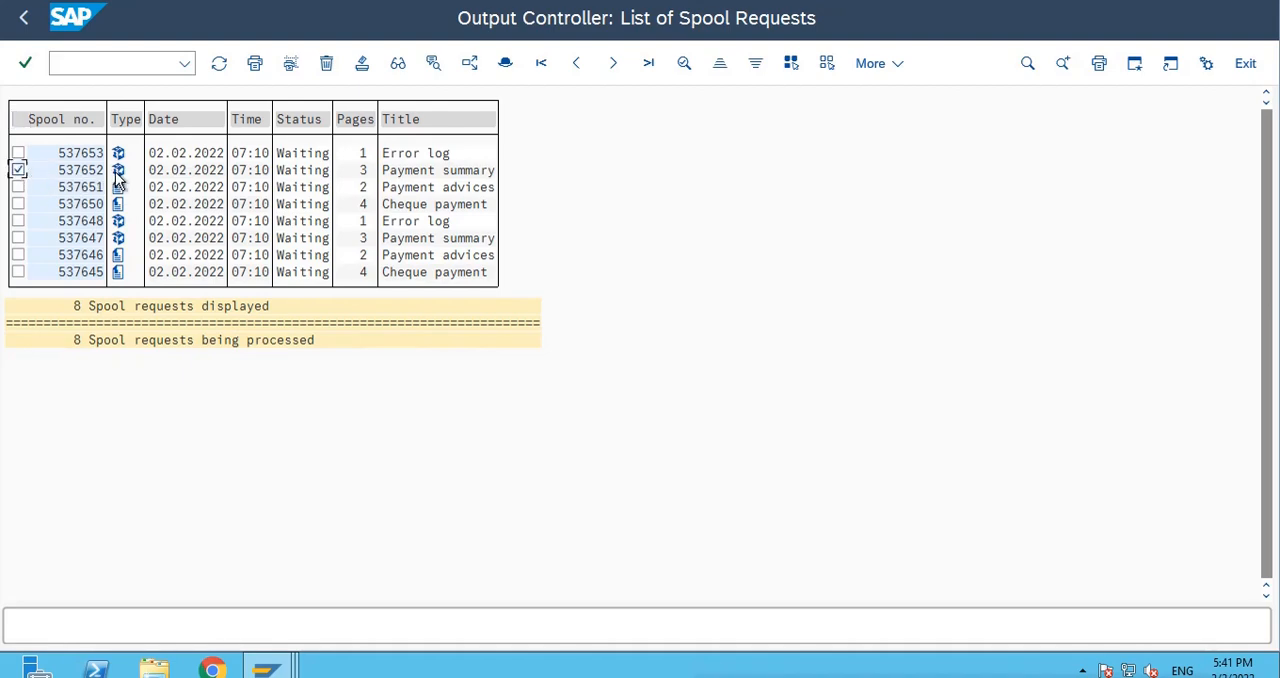
left_click(115, 173)
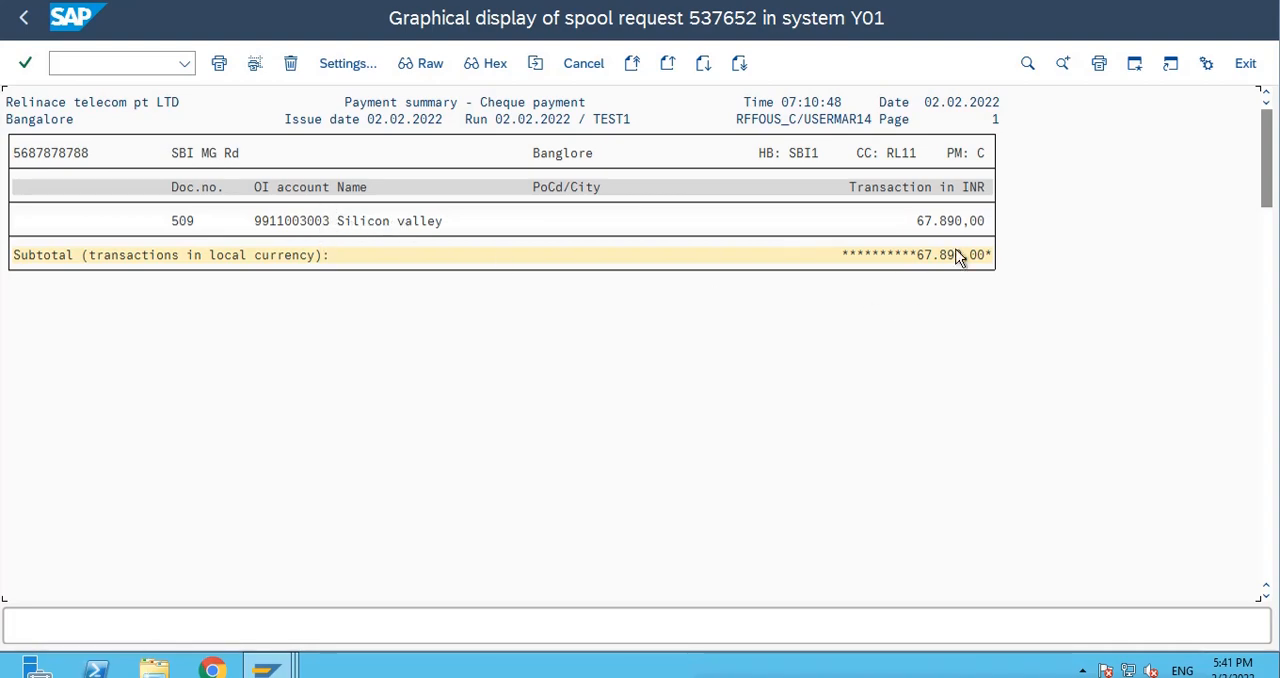
left_click(24, 17)
left_click(18, 170)
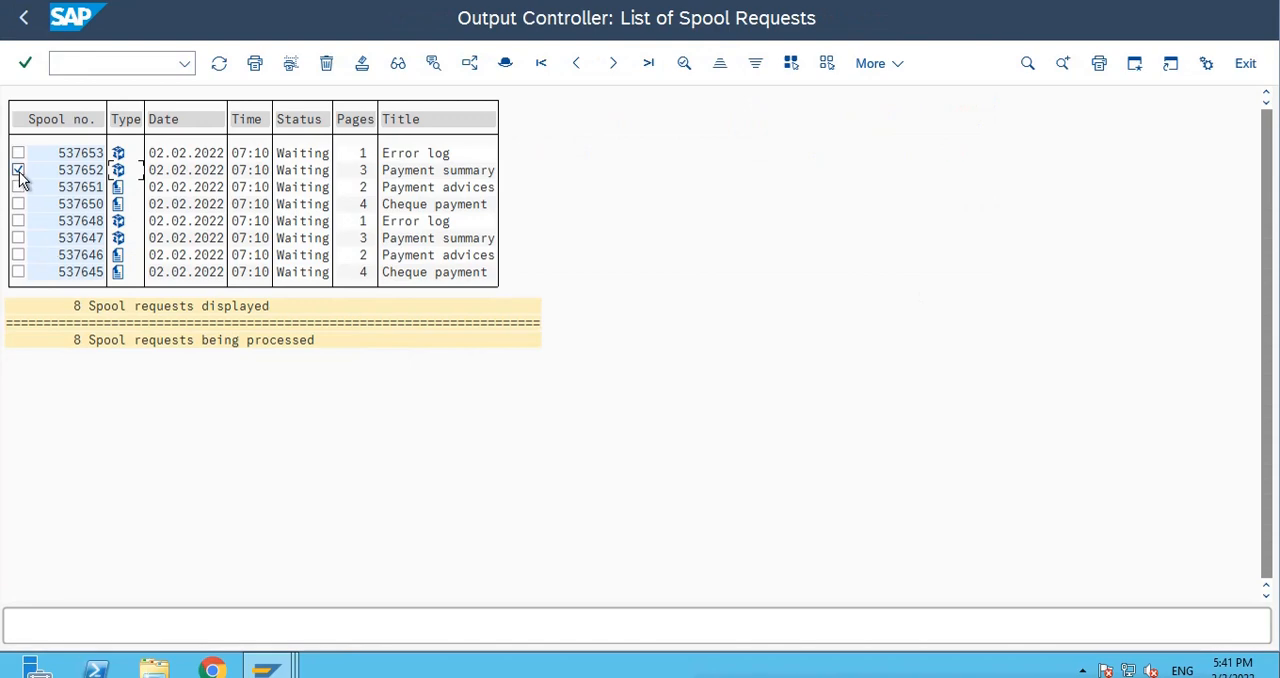
Examine the print preview of payment advice spool request 537651 and return to the spool list.
left_click(18, 187)
left_click(118, 192)
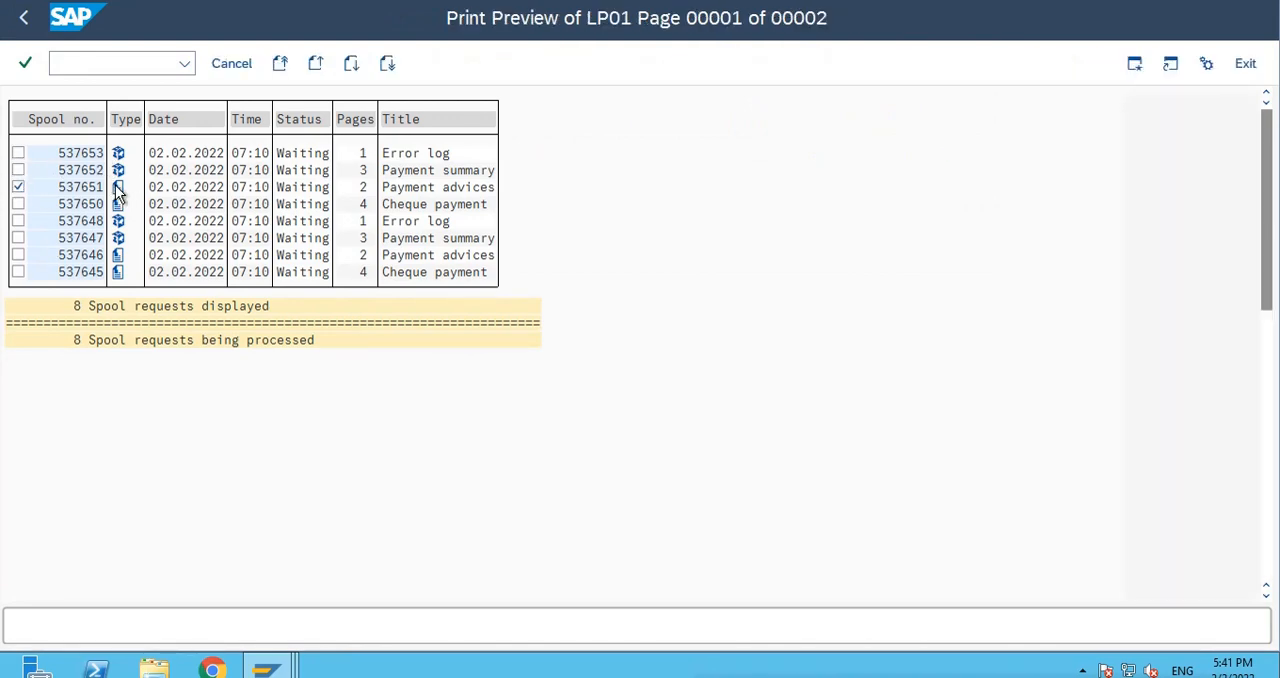
scroll(411, 395, "down", 5)
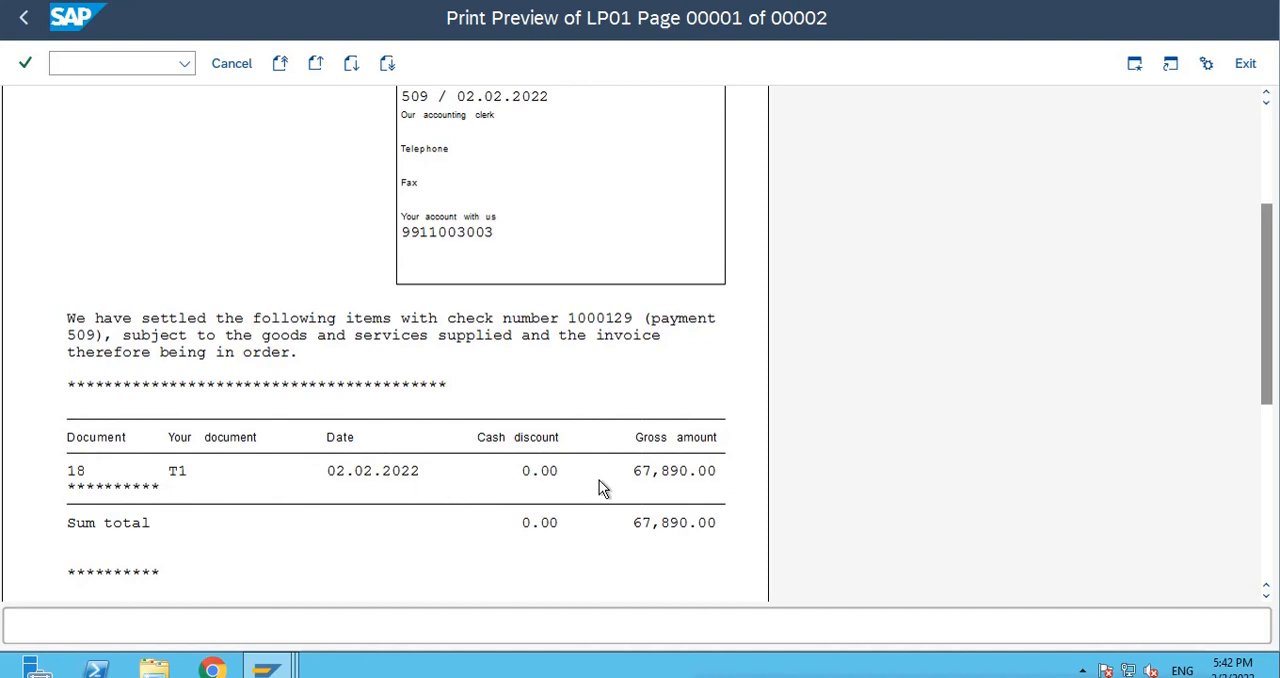
scroll(591, 512, "down", 3)
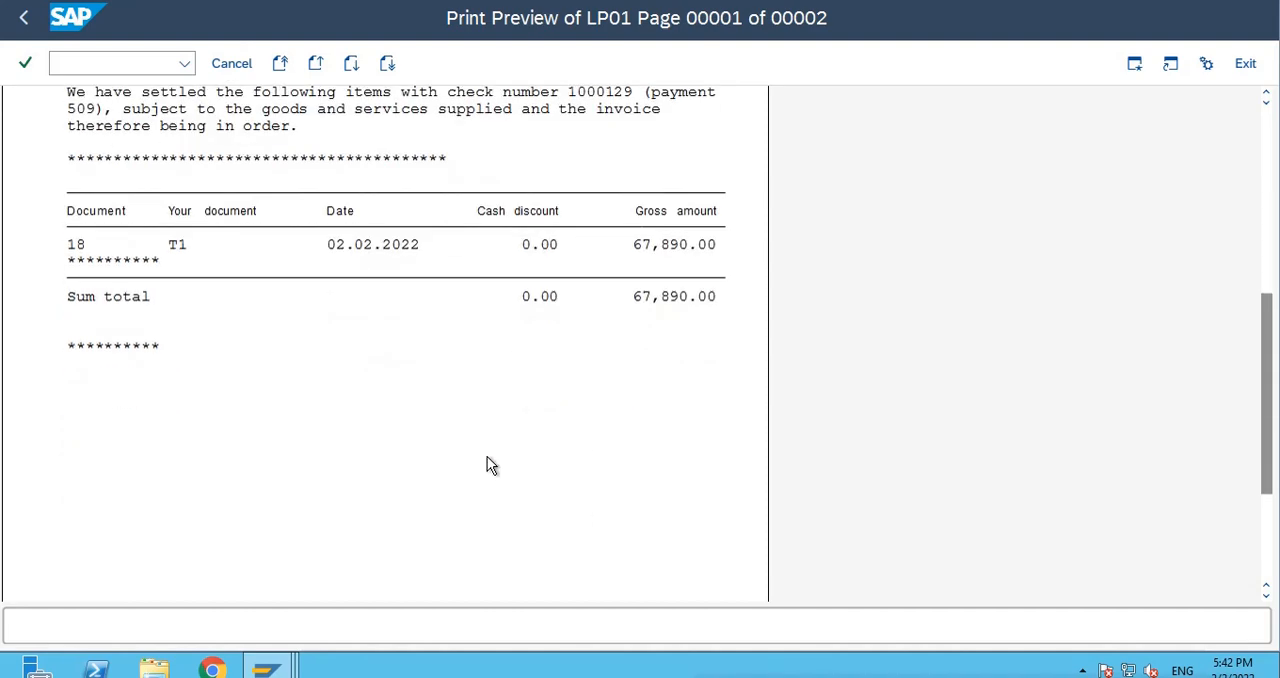
left_click(21, 20)
left_click(18, 187)
Examine the print preview of cheque payment spool request 537650 and return to the TEST1 run status.
left_click(18, 204)
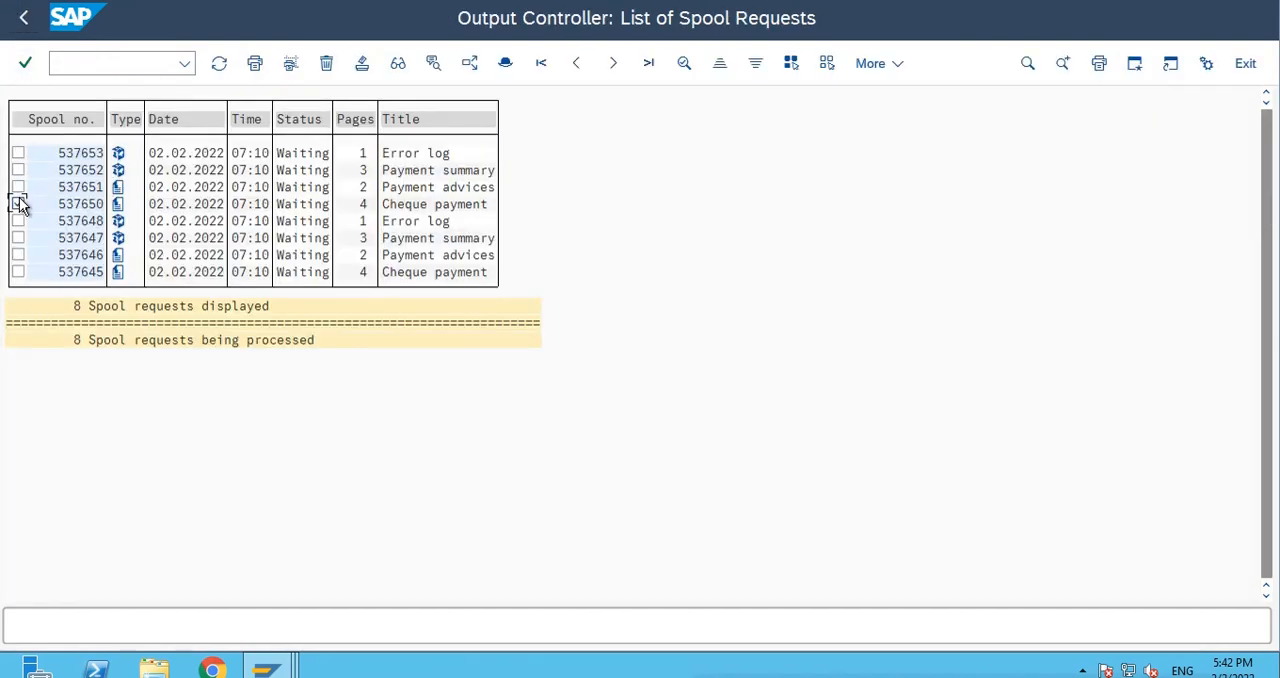
left_click(118, 205)
scroll(655, 412, "down", 5)
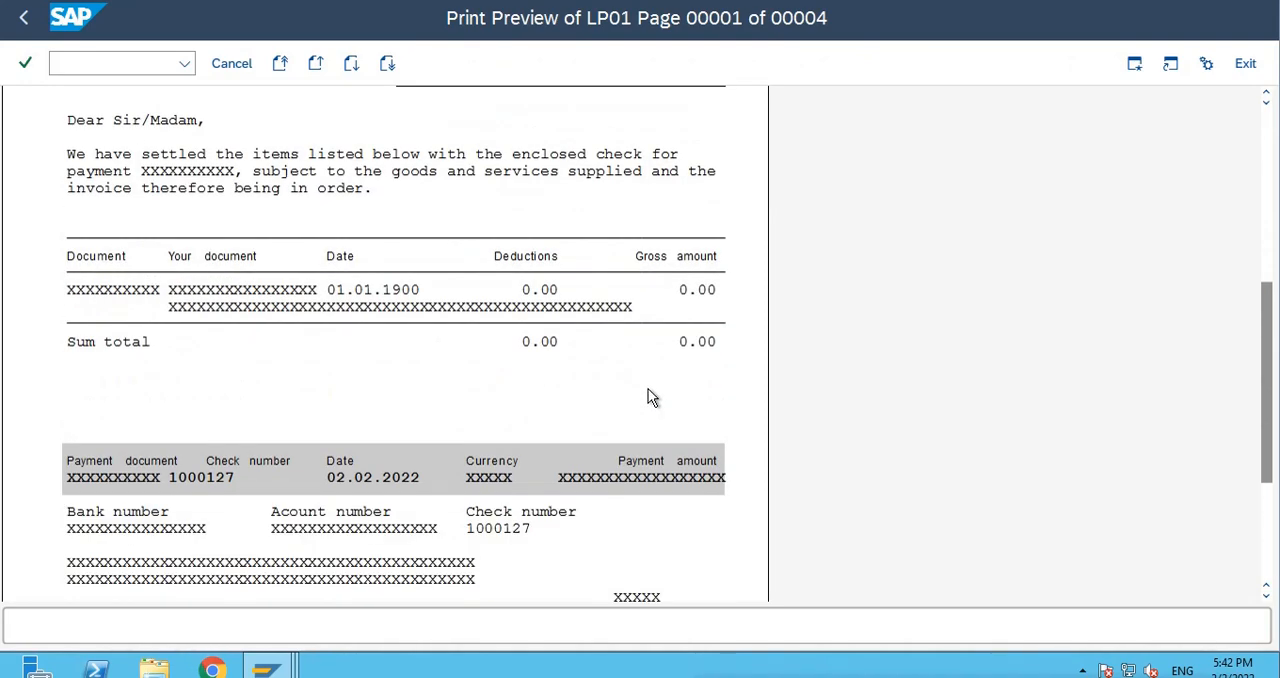
scroll(601, 375, "down", 3)
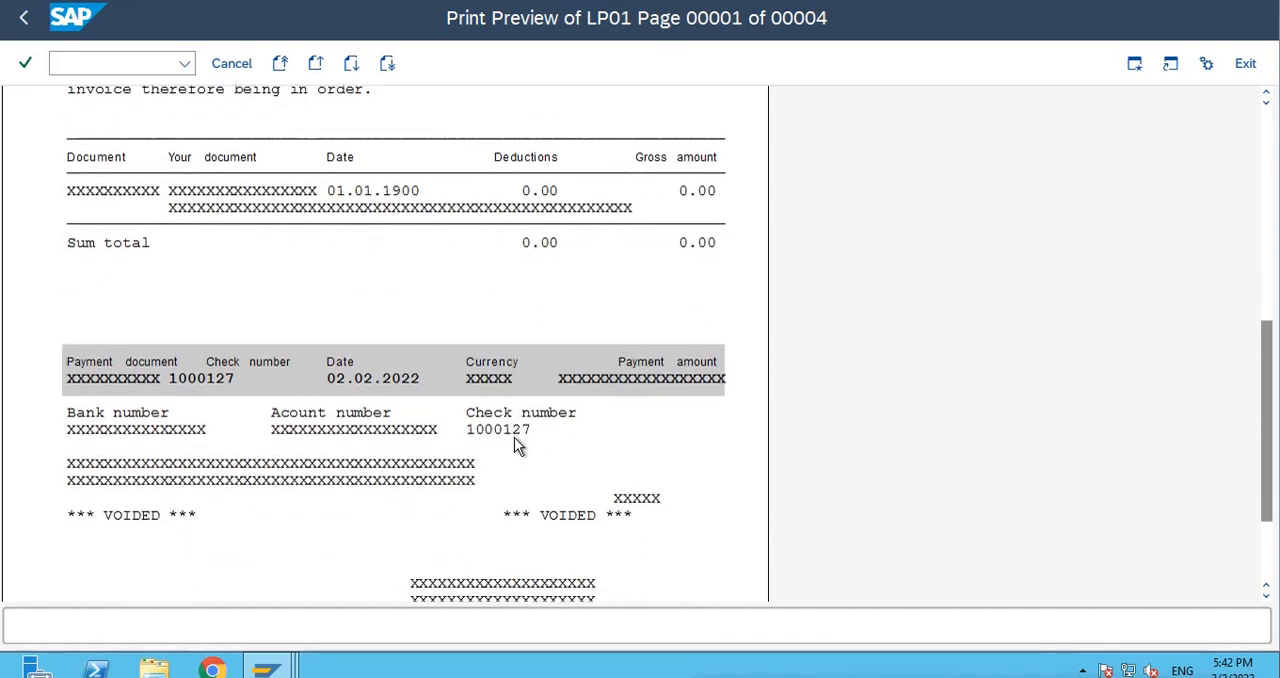
scroll(506, 452, "down", 3)
scroll(504, 451, "up", 6)
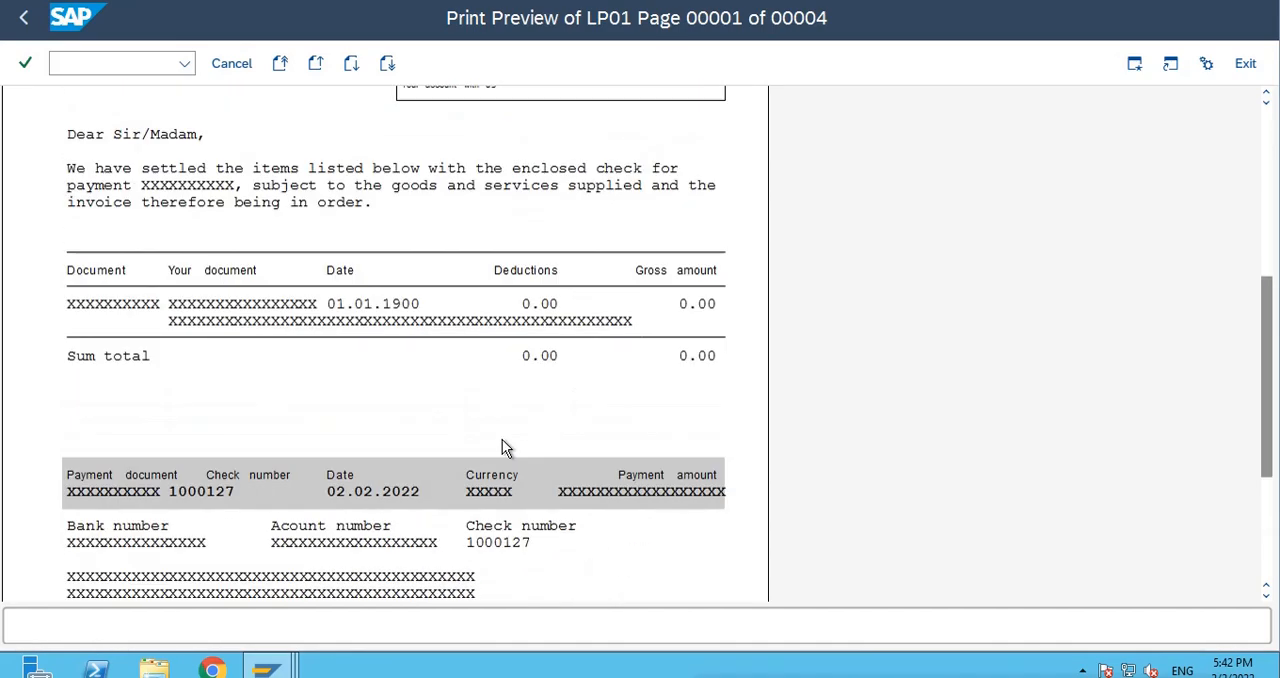
scroll(500, 440, "up", 9)
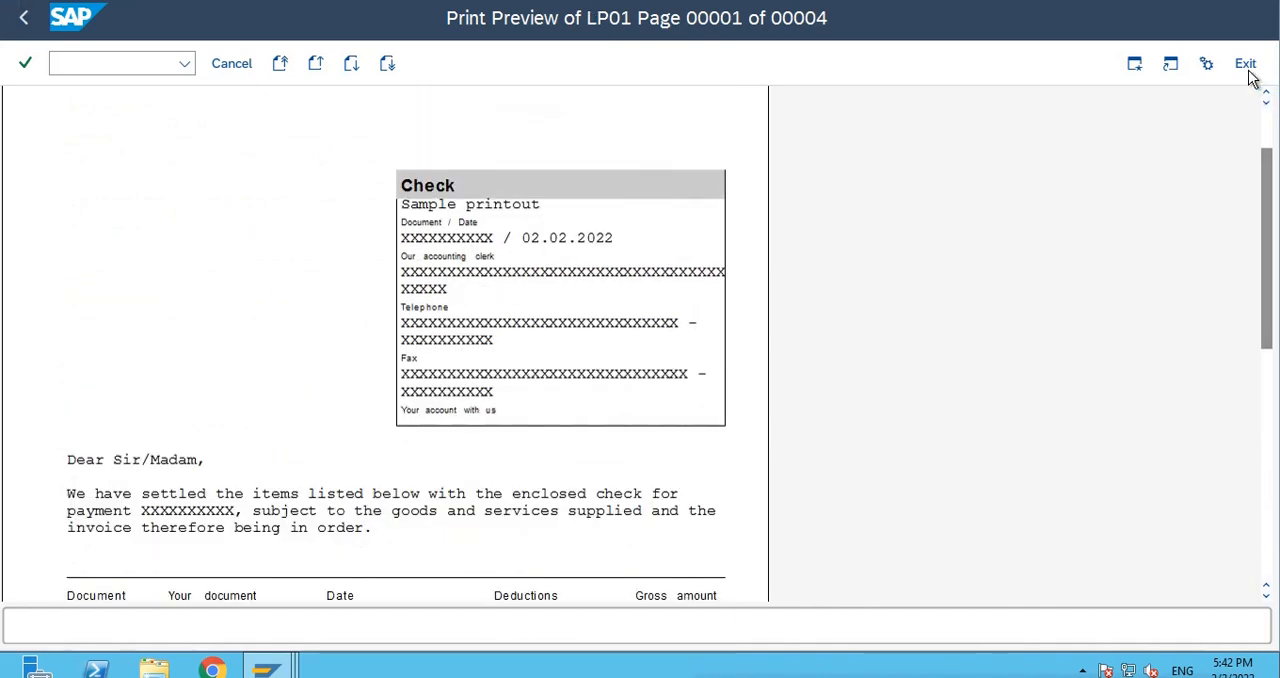
left_click(1248, 70)
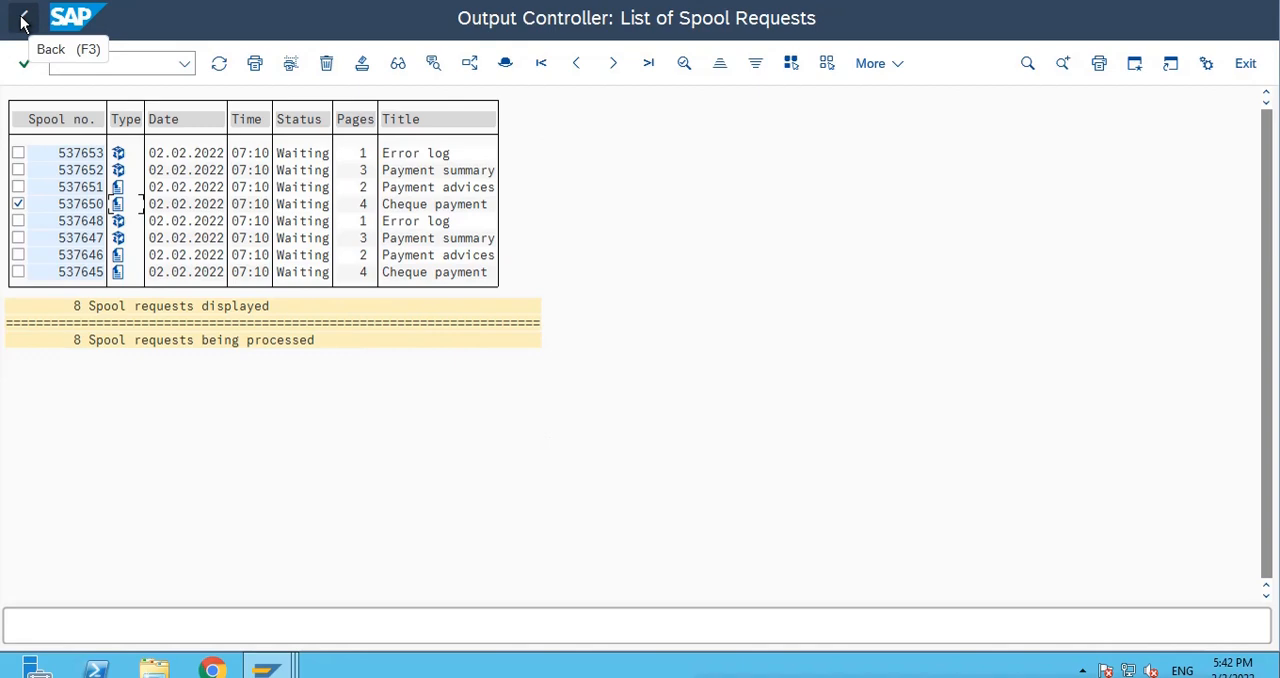
left_click(22, 20)
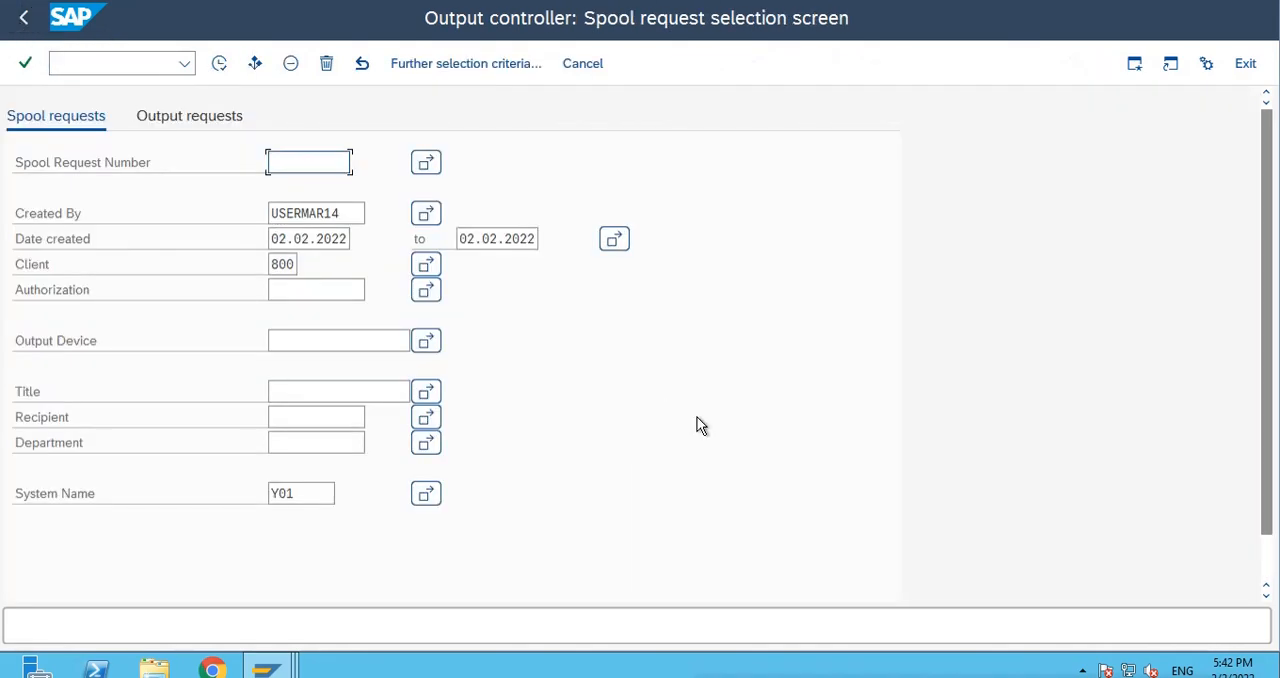
left_click(24, 28)
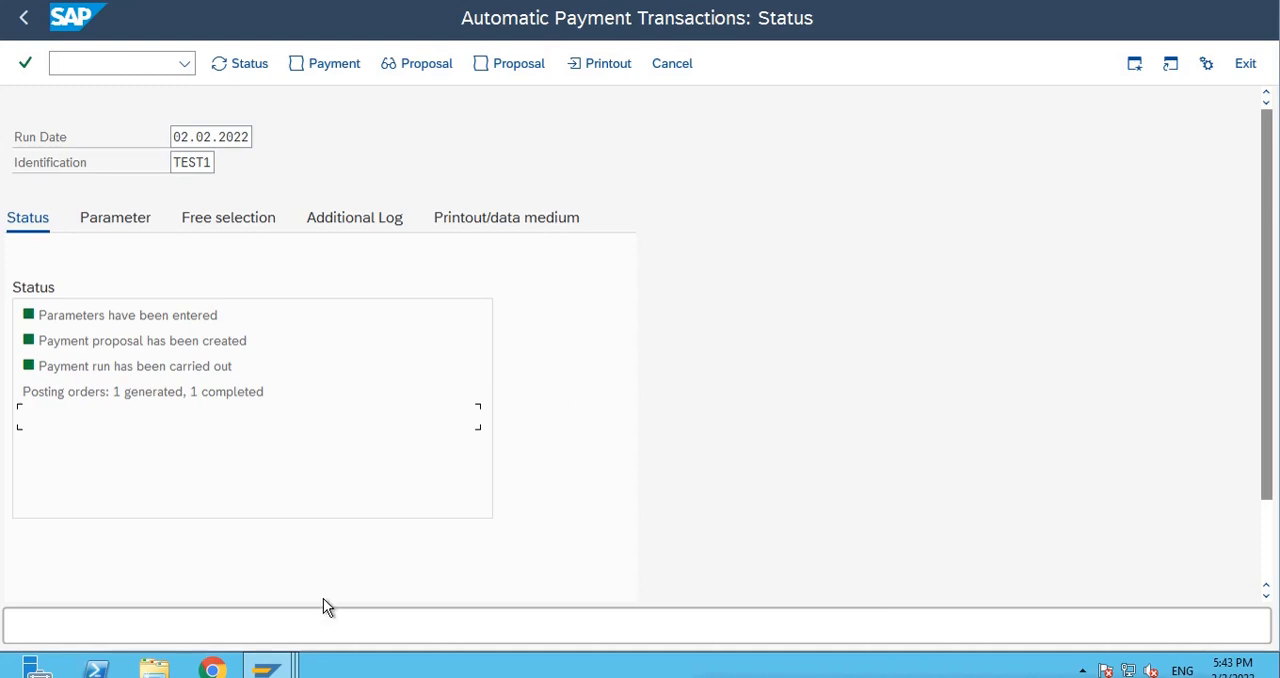
mouse_move(273, 669)
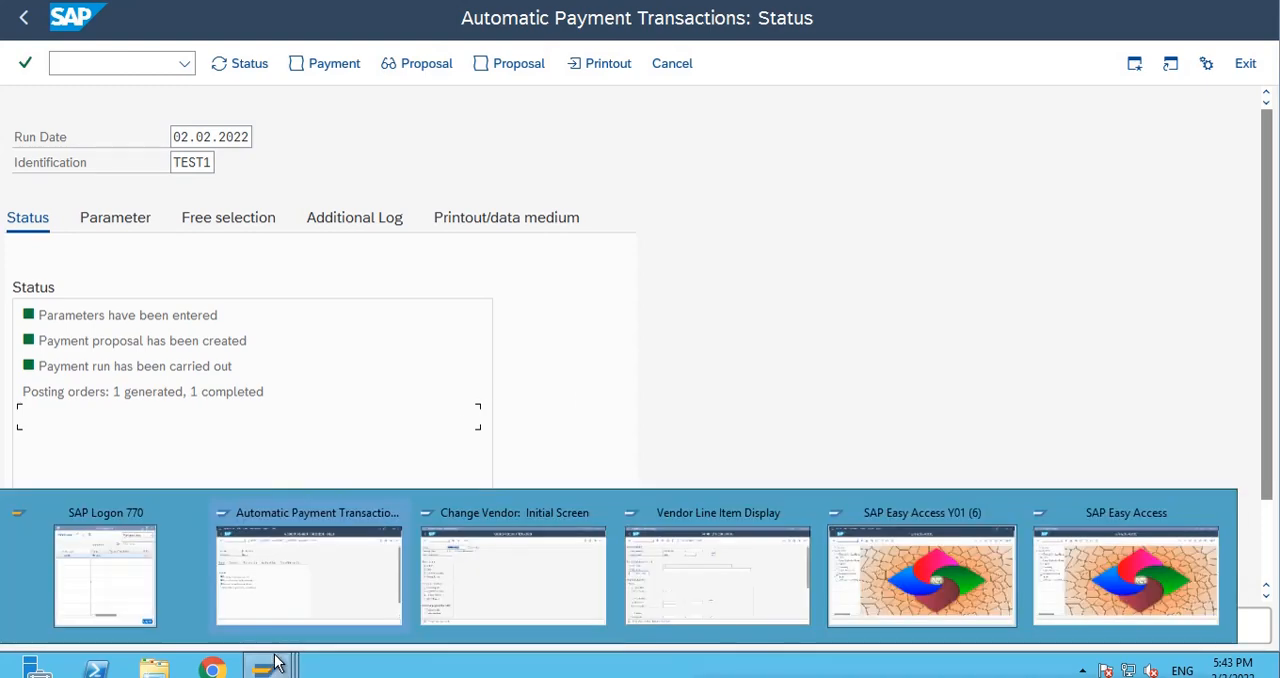
Switch to the vendor change session and page through the Silicon valley master data to examine its company code payment method and house bank.
left_click(467, 576)
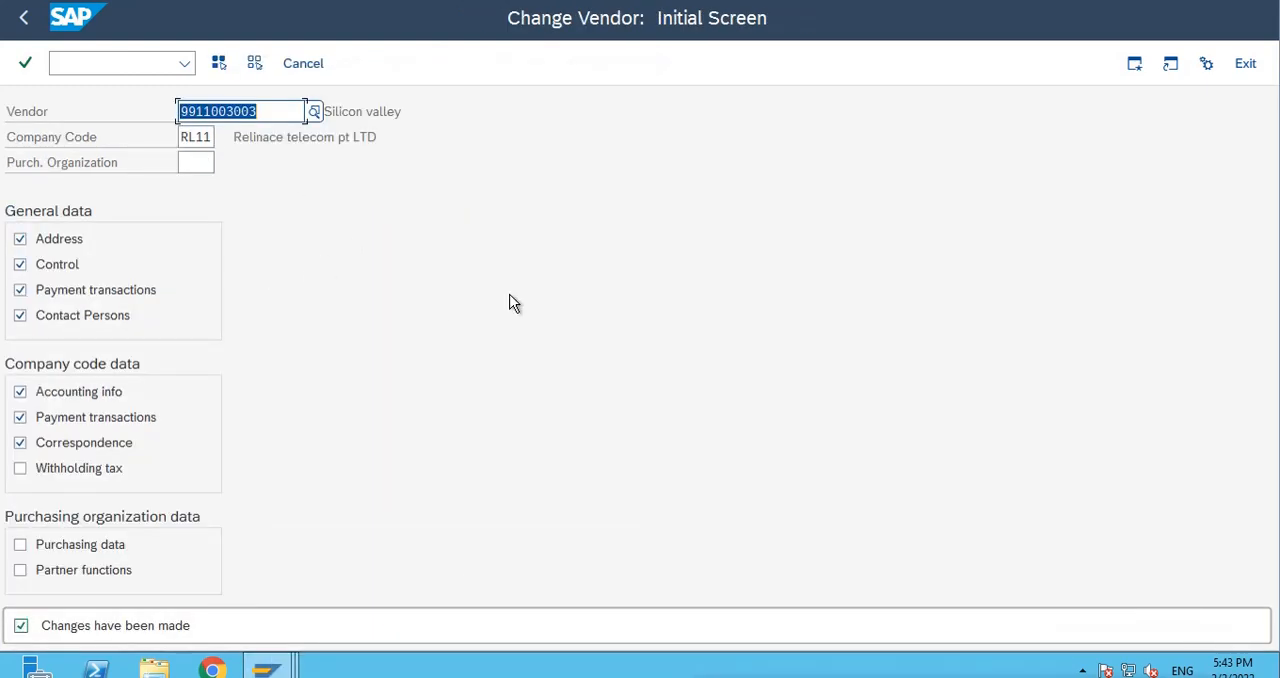
key("Return")
key("Return")
key("Return")
key("Return")
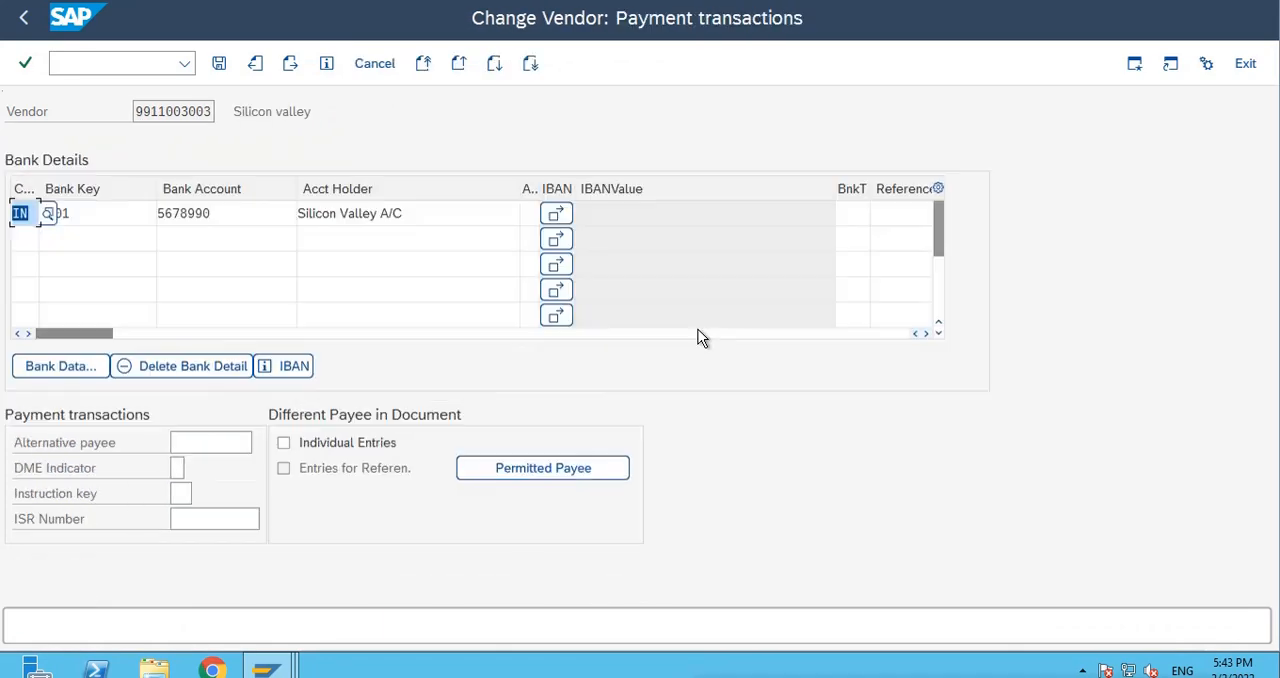
key("Return")
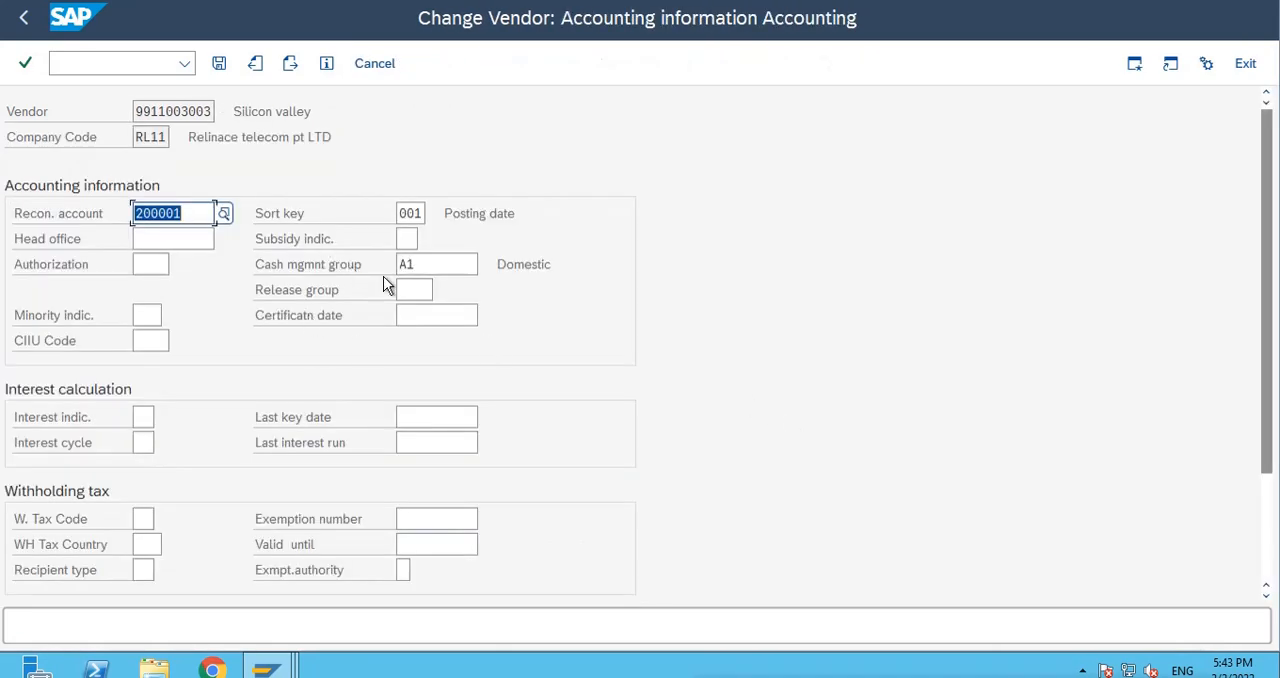
key("Return")
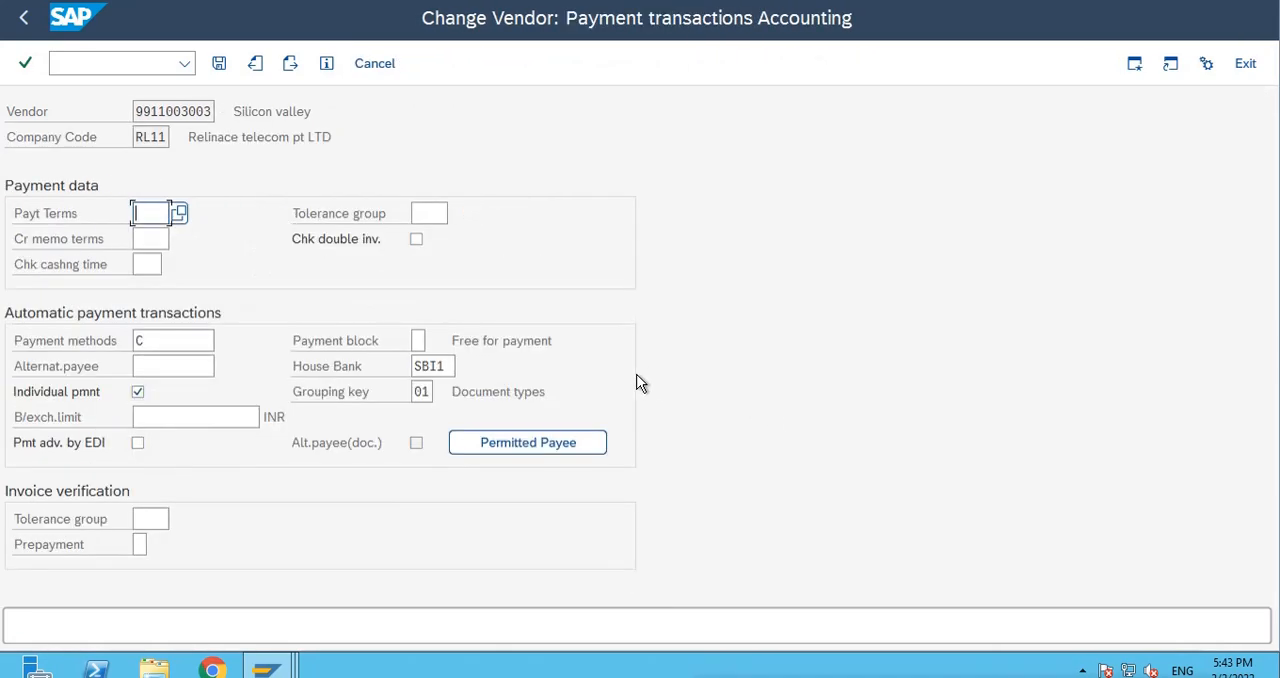
double_click(420, 366)
Return to the vendor's general payment transactions and examine the bank key and bank account in the bank details.
left_click(255, 63)
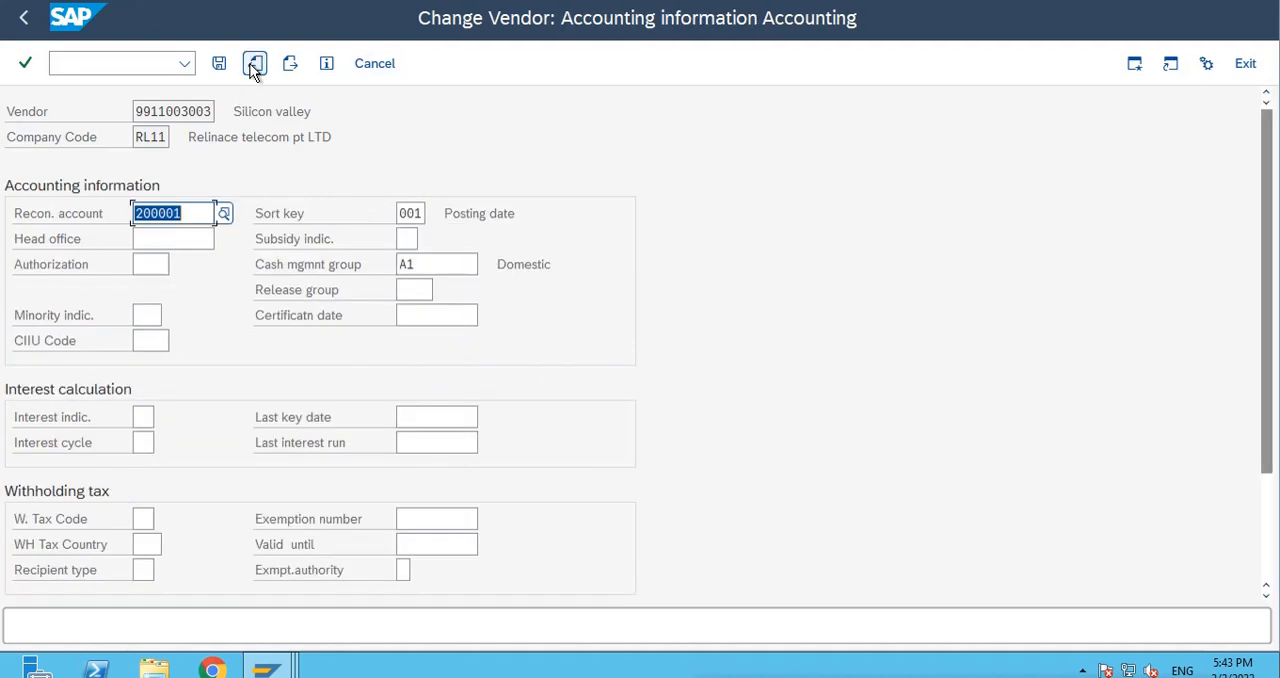
left_click(255, 63)
left_click(255, 63)
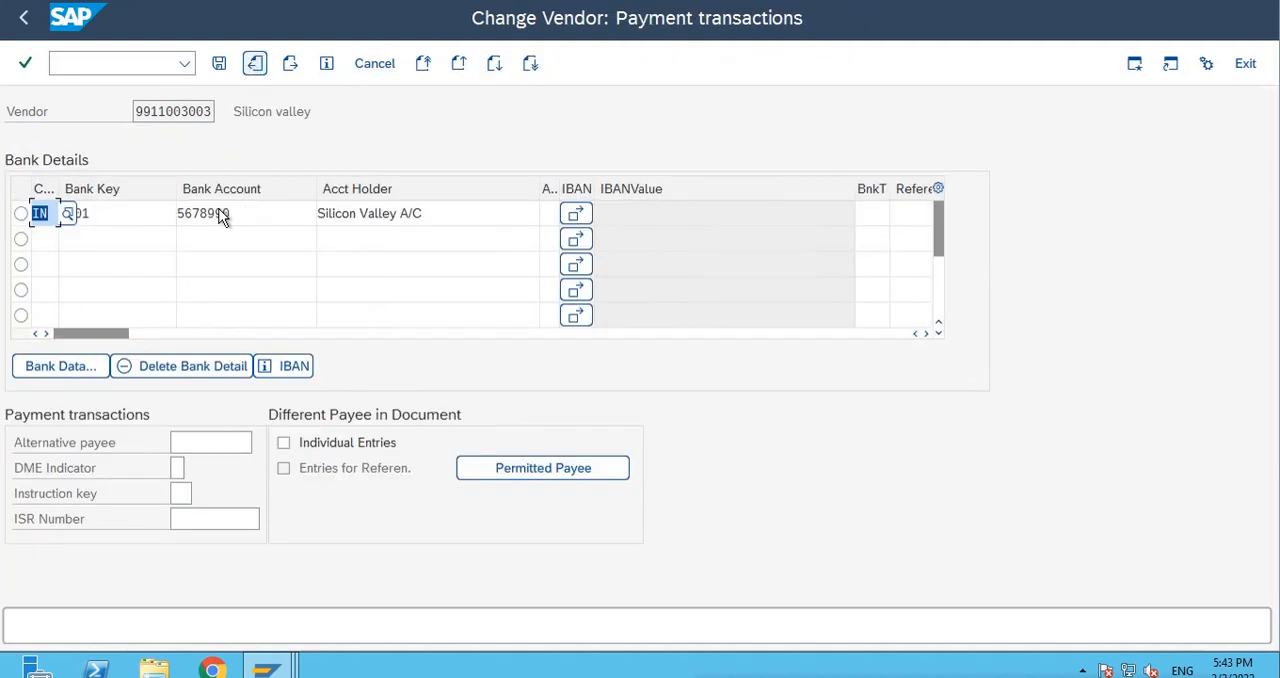
left_click(67, 215)
left_click(254, 213)
left_click_drag(254, 213, 177, 213)
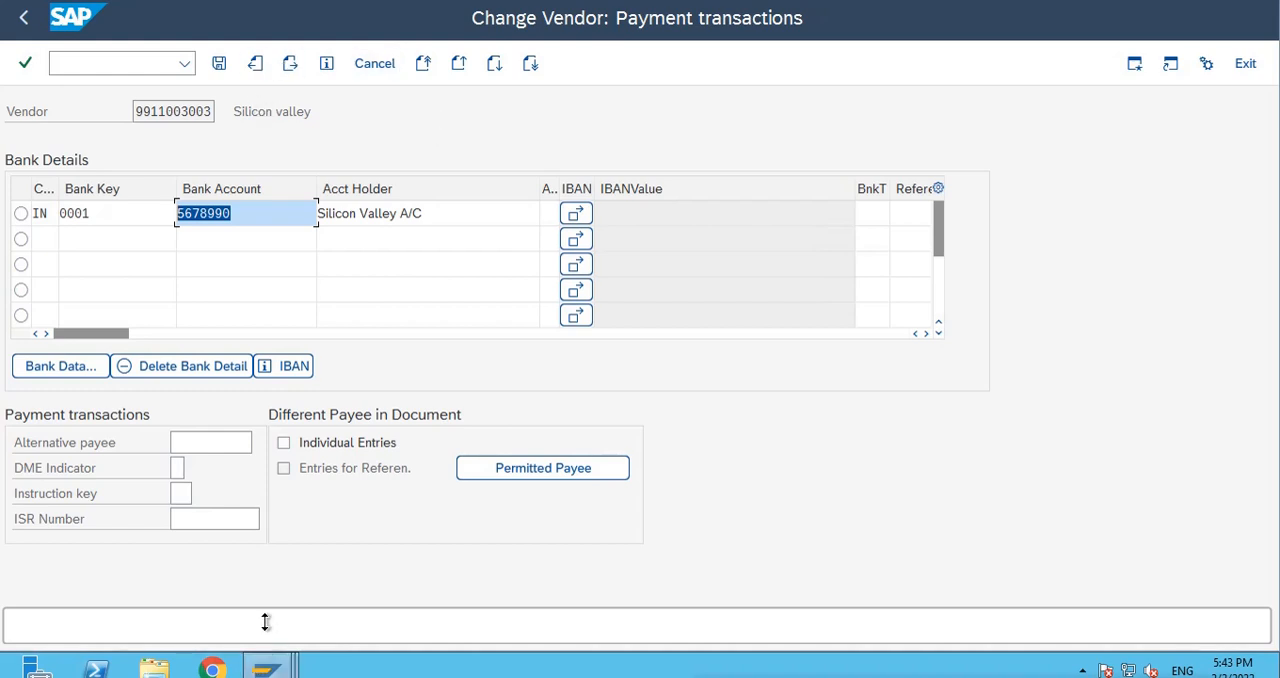
Switch back to payment run TEST1, examine the proposal list from program RFZALI20 without a variant, and return to the run status.
mouse_move(266, 668)
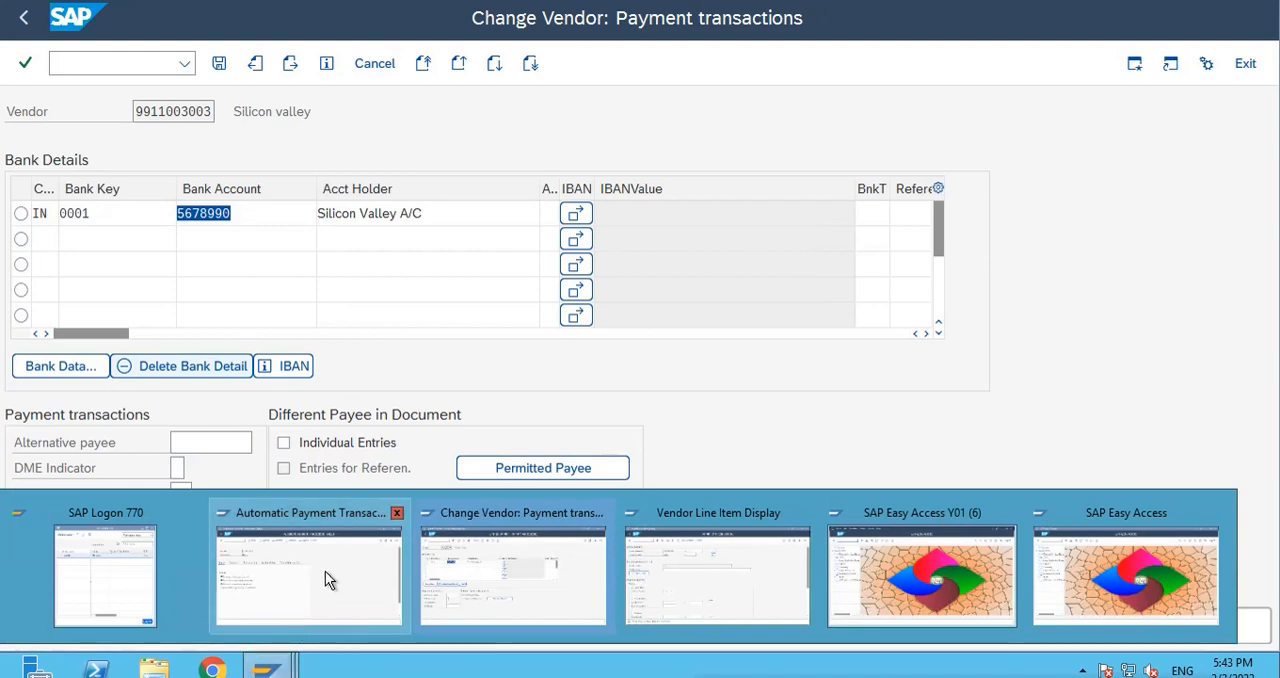
left_click(325, 571)
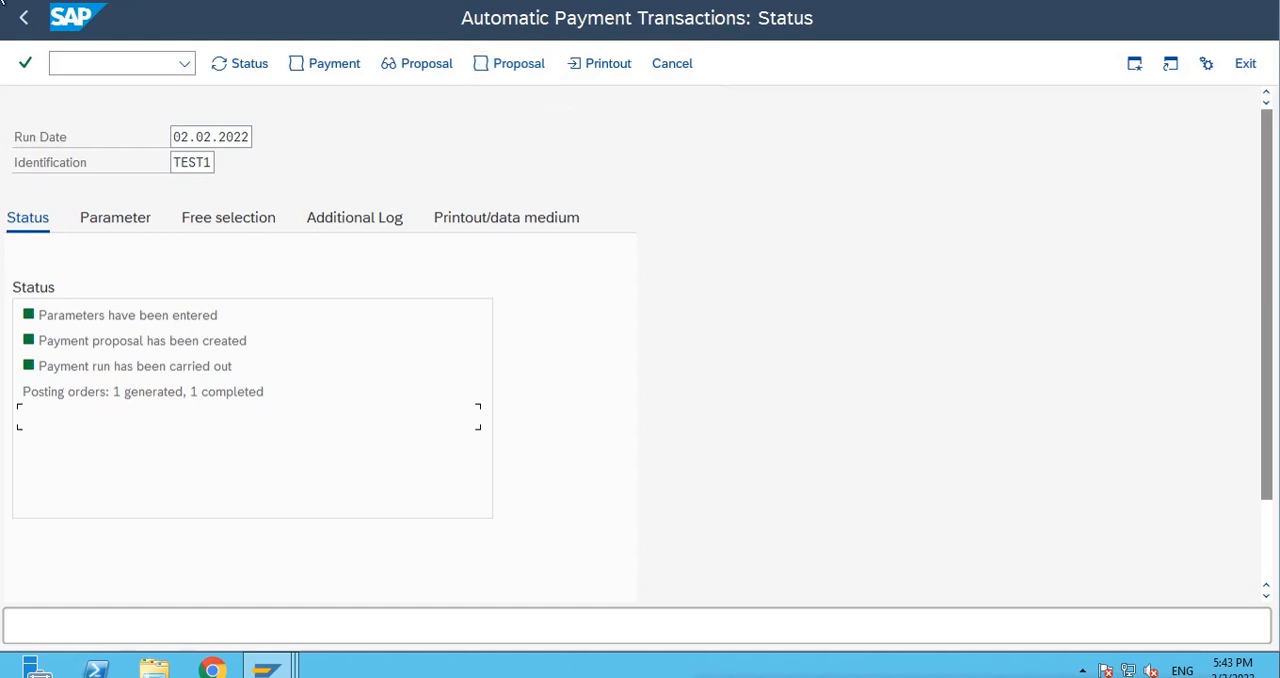
left_click(152, 1)
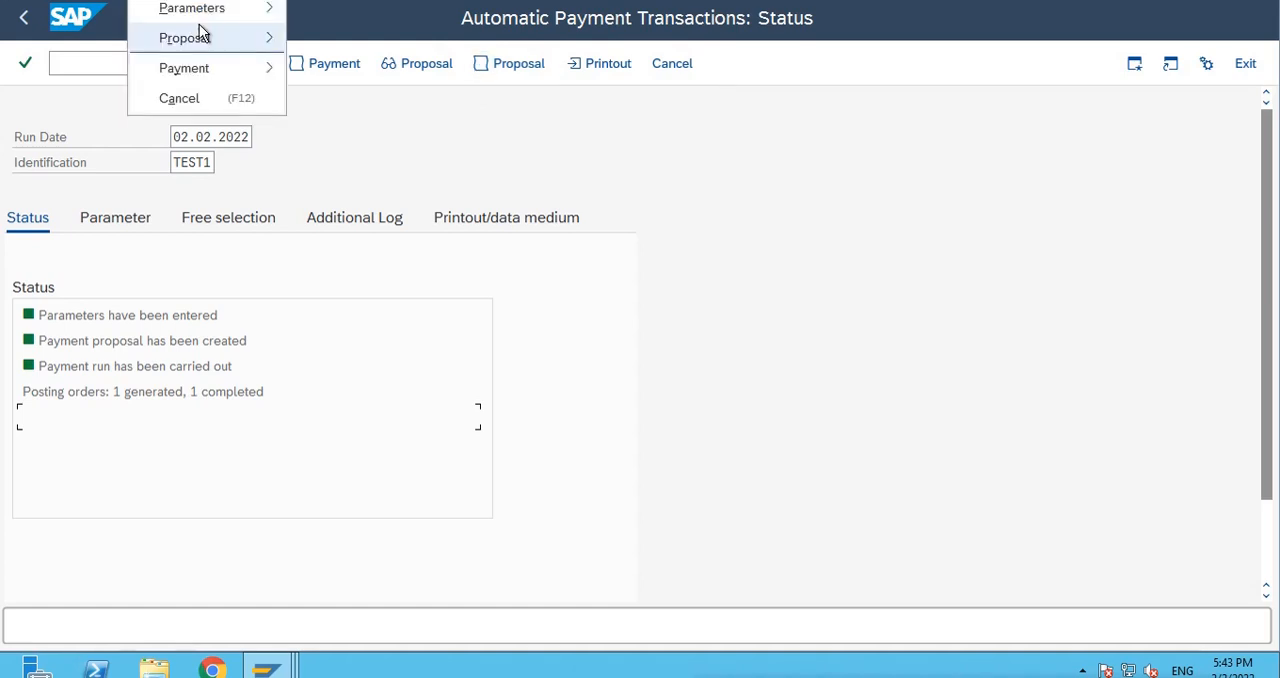
mouse_move(208, 38)
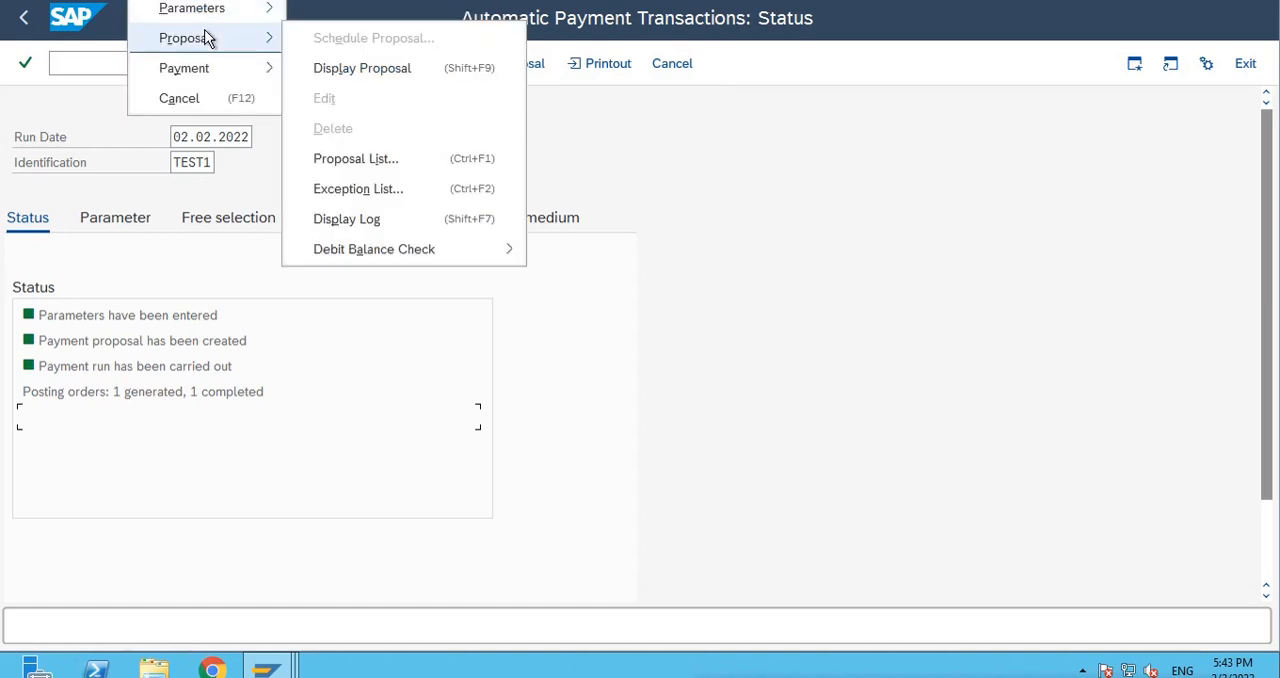
left_click(355, 160)
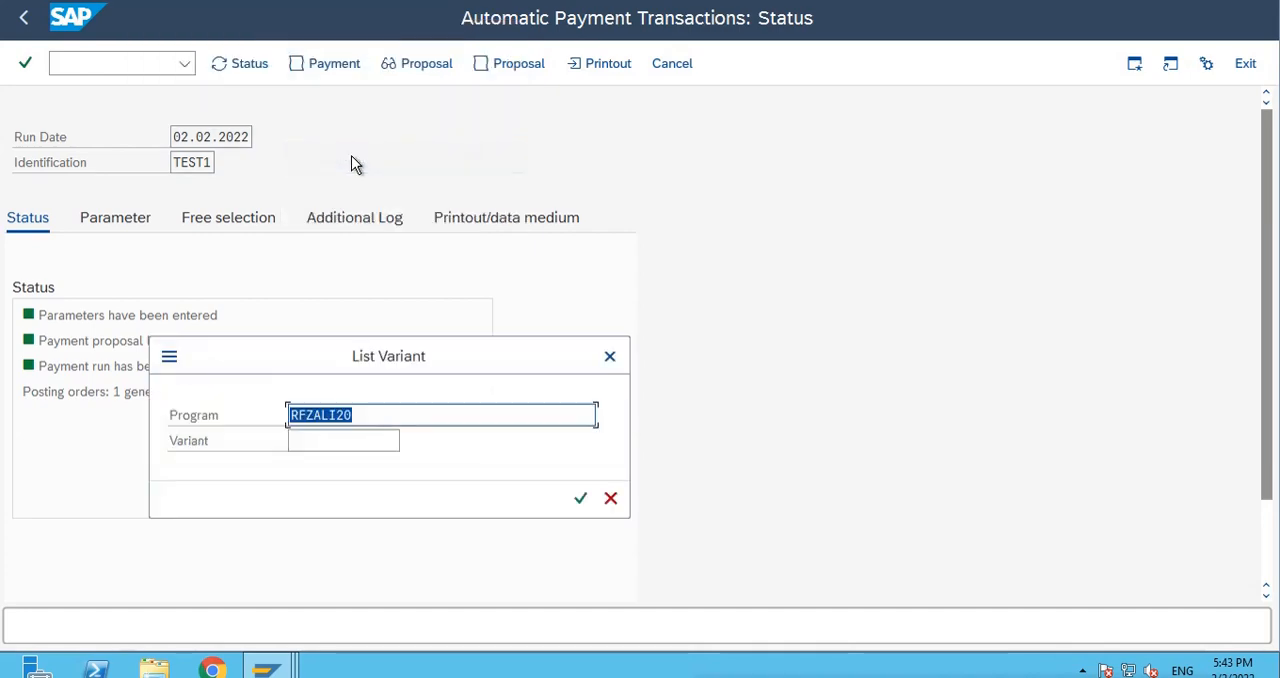
left_click(581, 499)
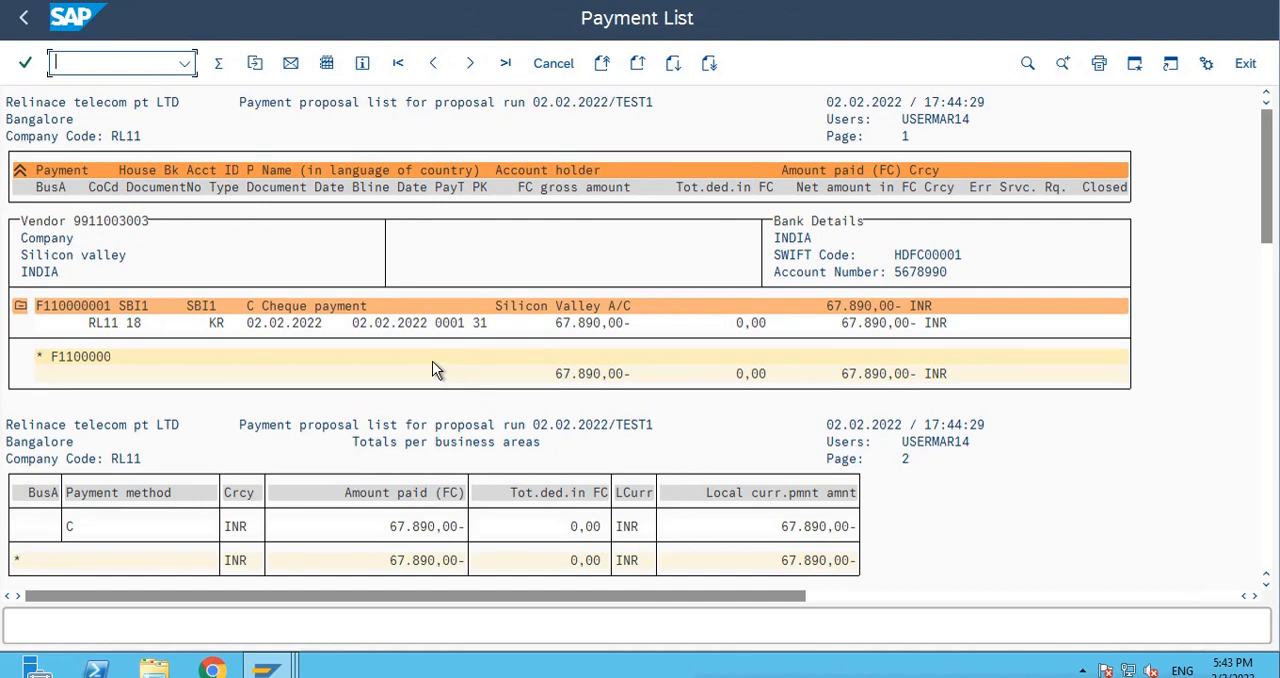
left_click(23, 17)
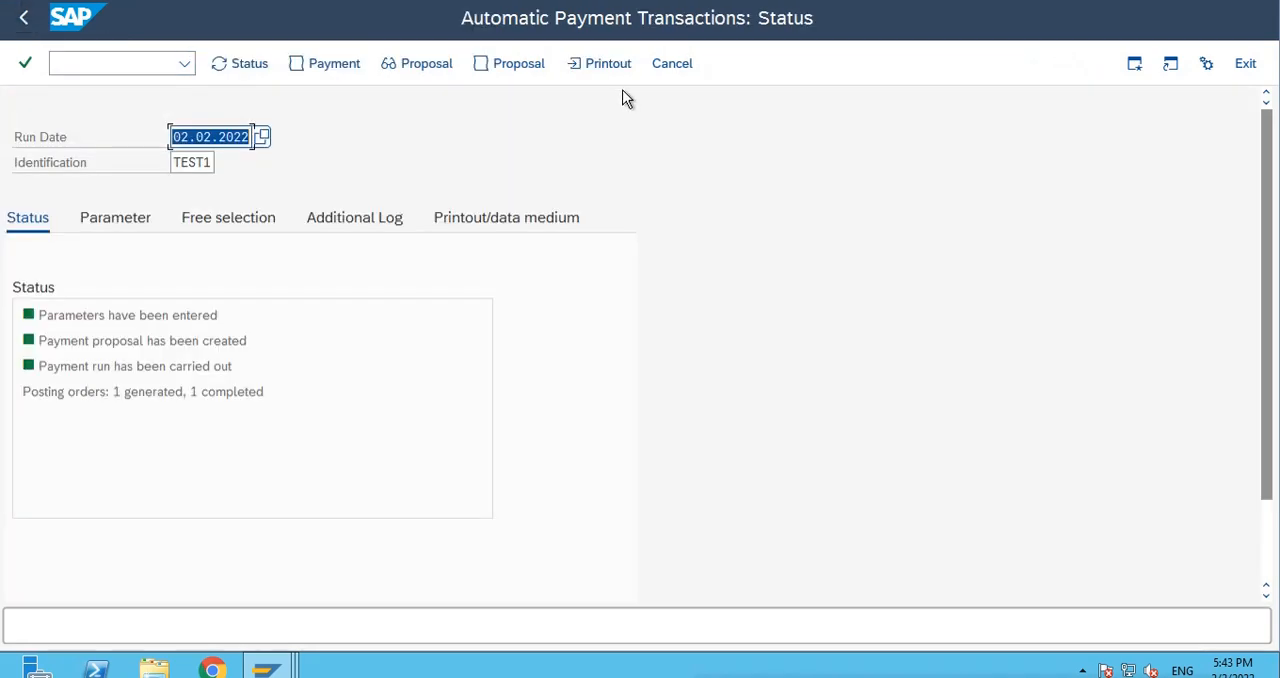